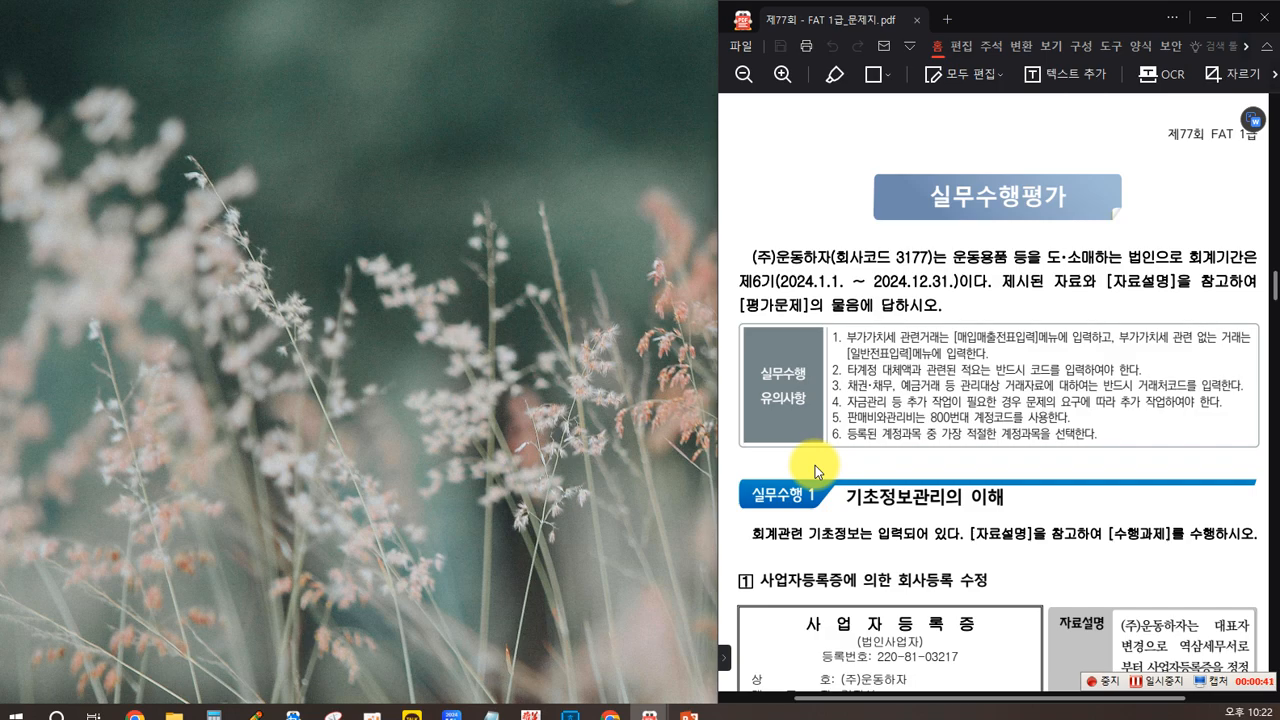
Step: Install the 제77회 FAT 1급 exam with FAT1 from the 제77회 FAT 1급_BT2 folder and acknowledge the candidate notice
scroll(815, 465, "down", 2)
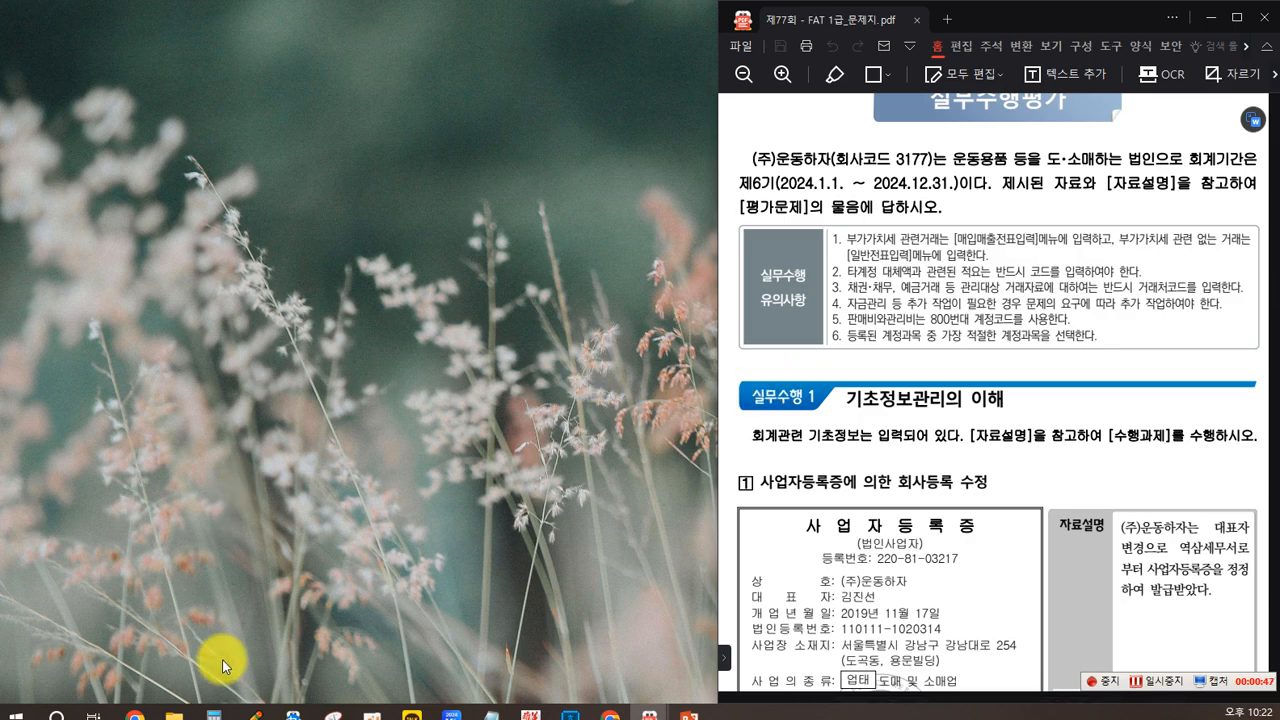
mouse_move(174, 713)
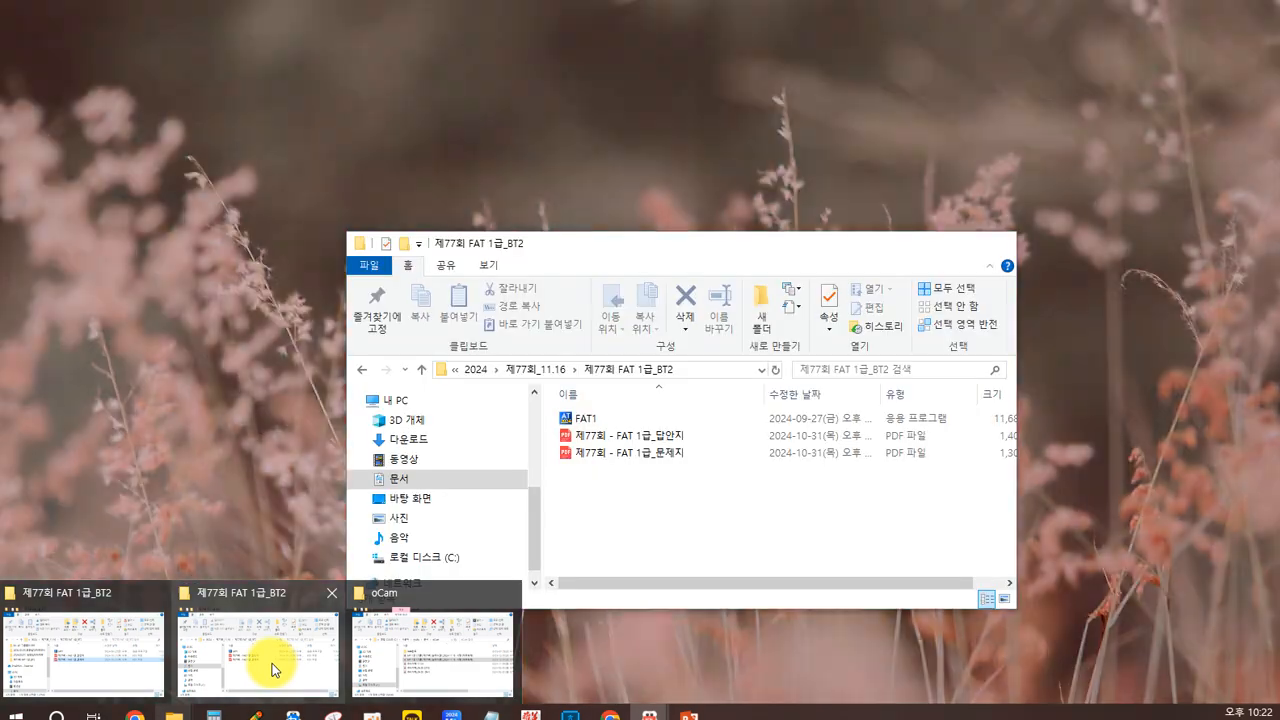
left_click(272, 663)
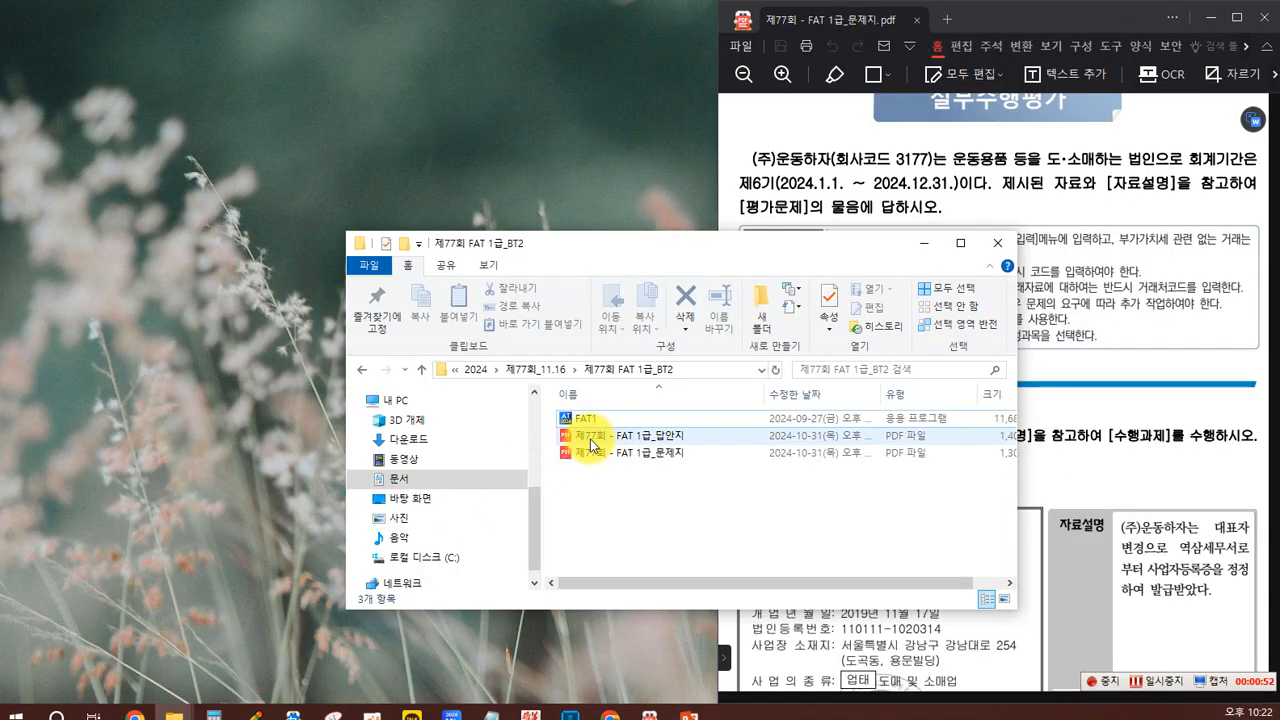
left_click(578, 421)
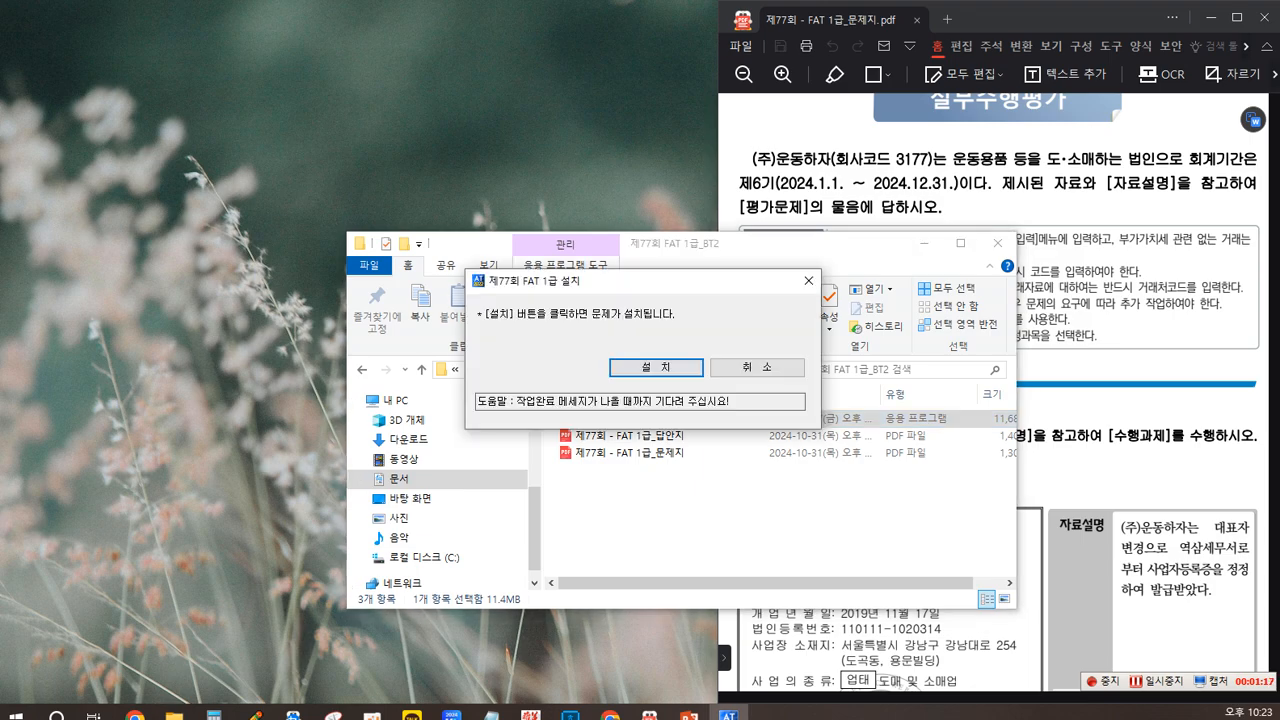
left_click(660, 368)
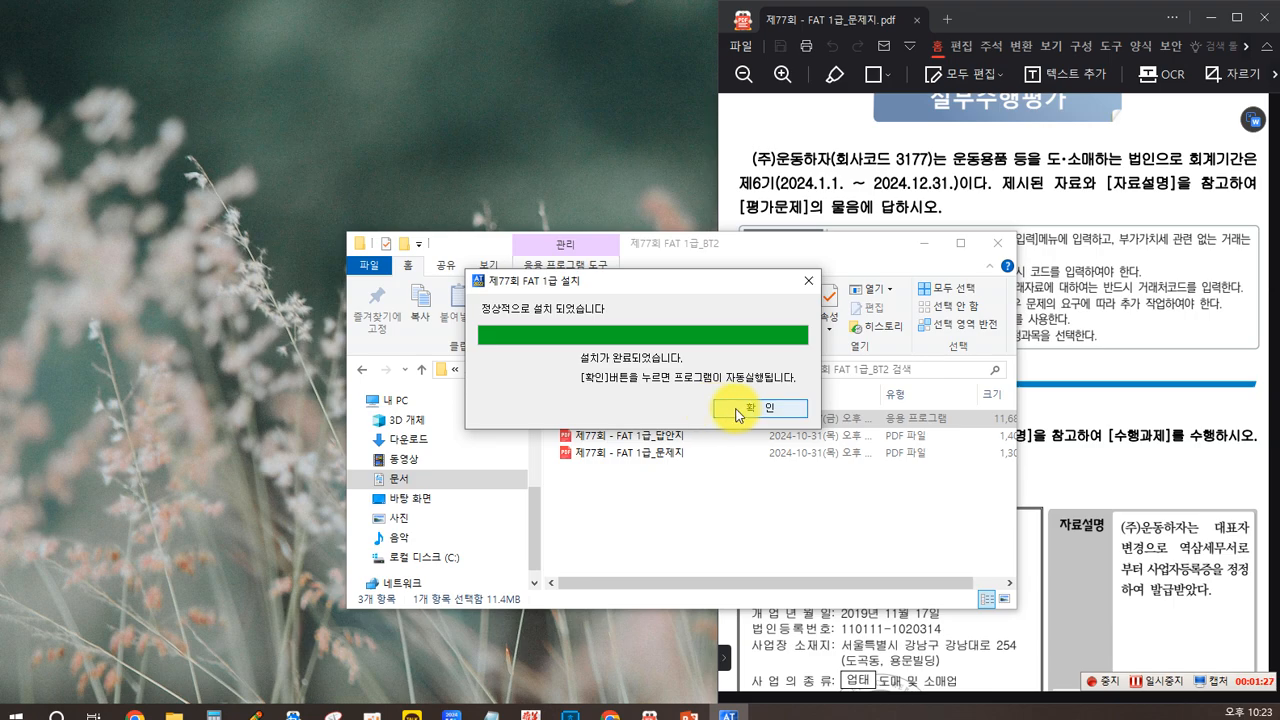
left_click(740, 408)
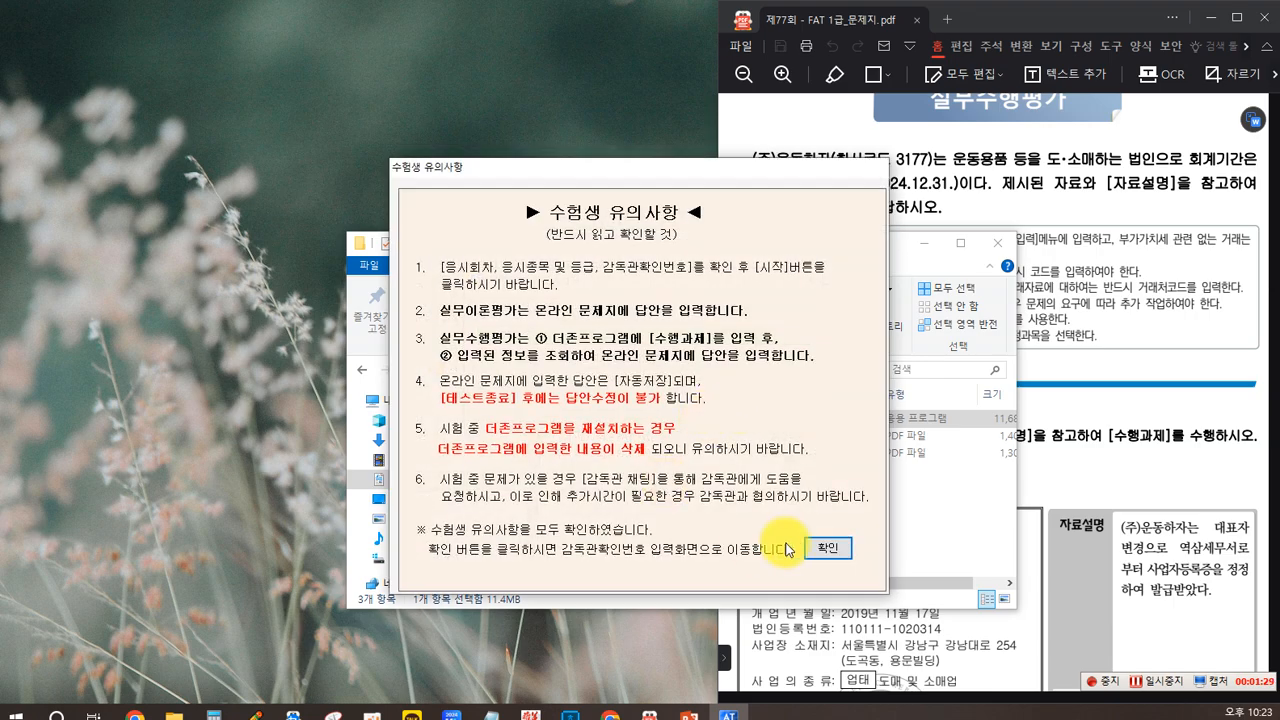
left_click(825, 544)
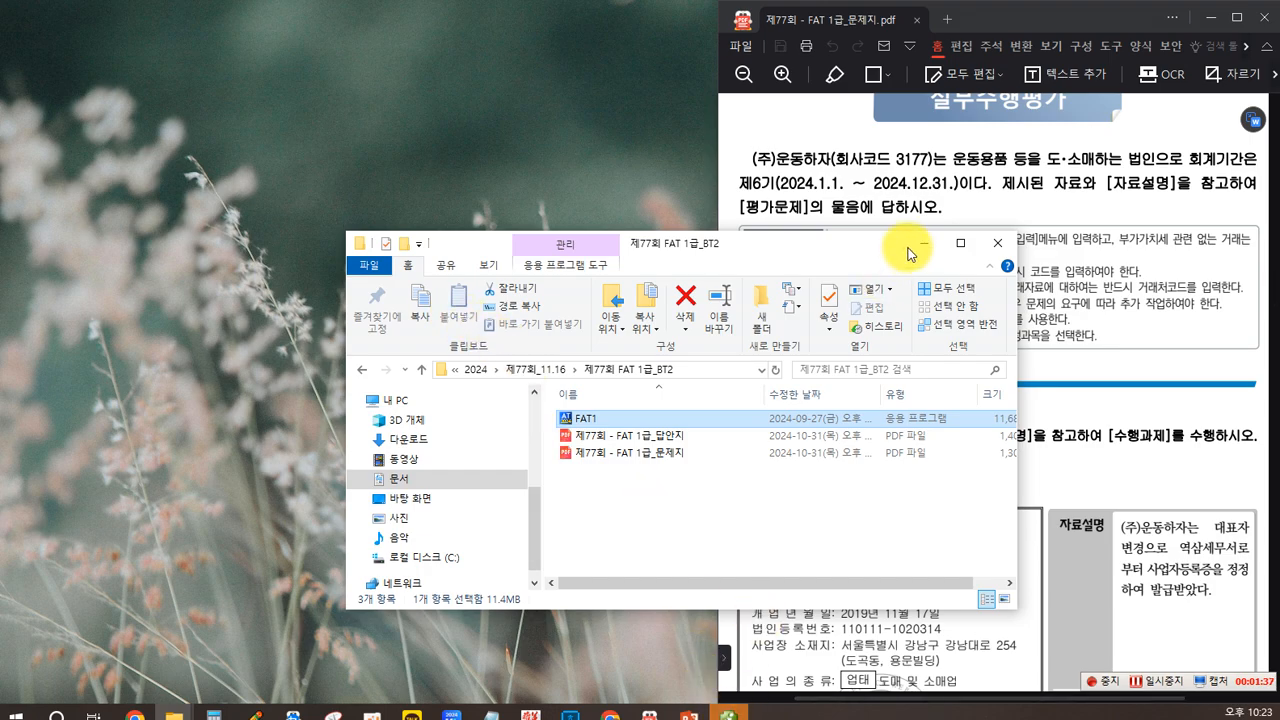
key("alt+F4")
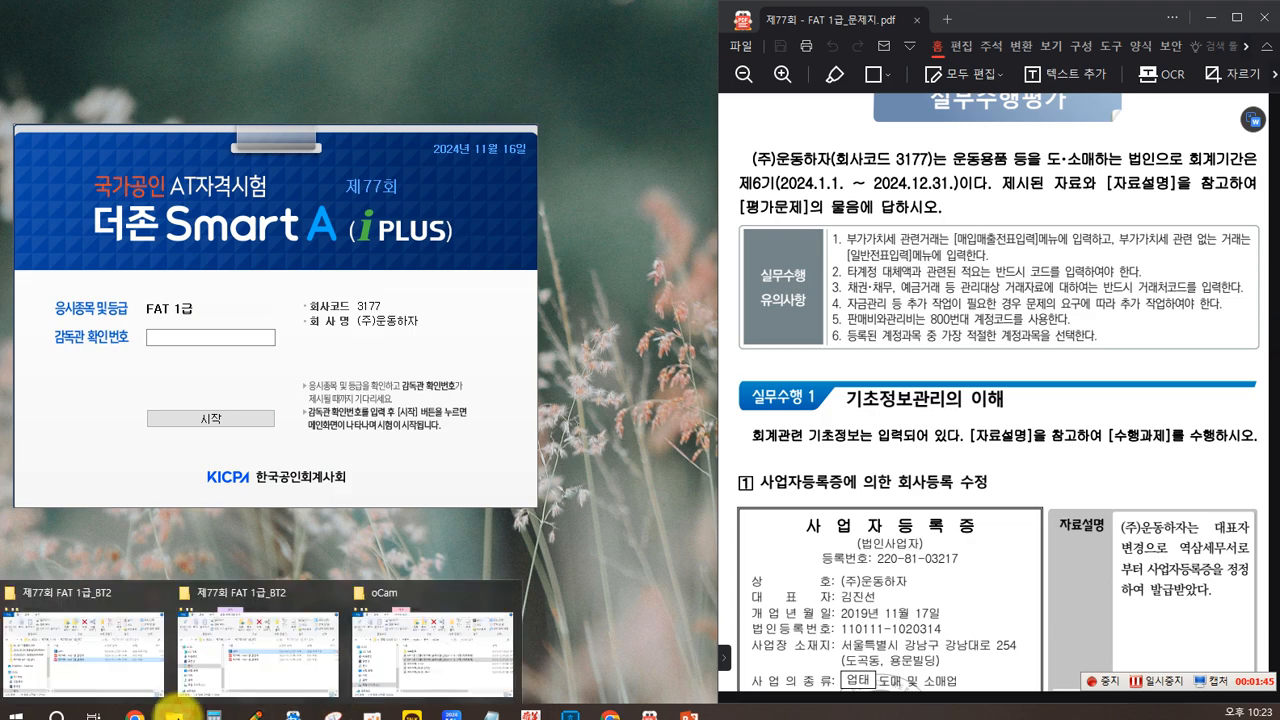
Step: Enter the supervisor confirmation number (감독관 확인번호) and start the FAT 1급 exam
left_click(242, 676)
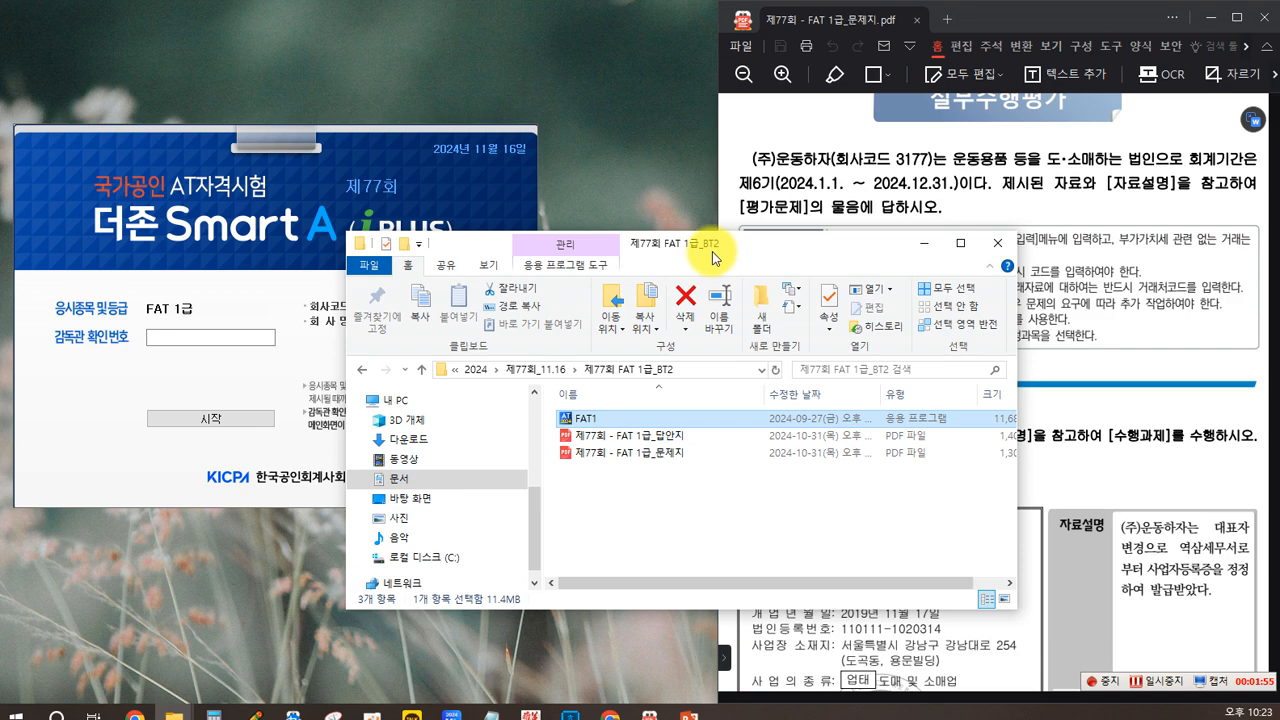
left_click(180, 340)
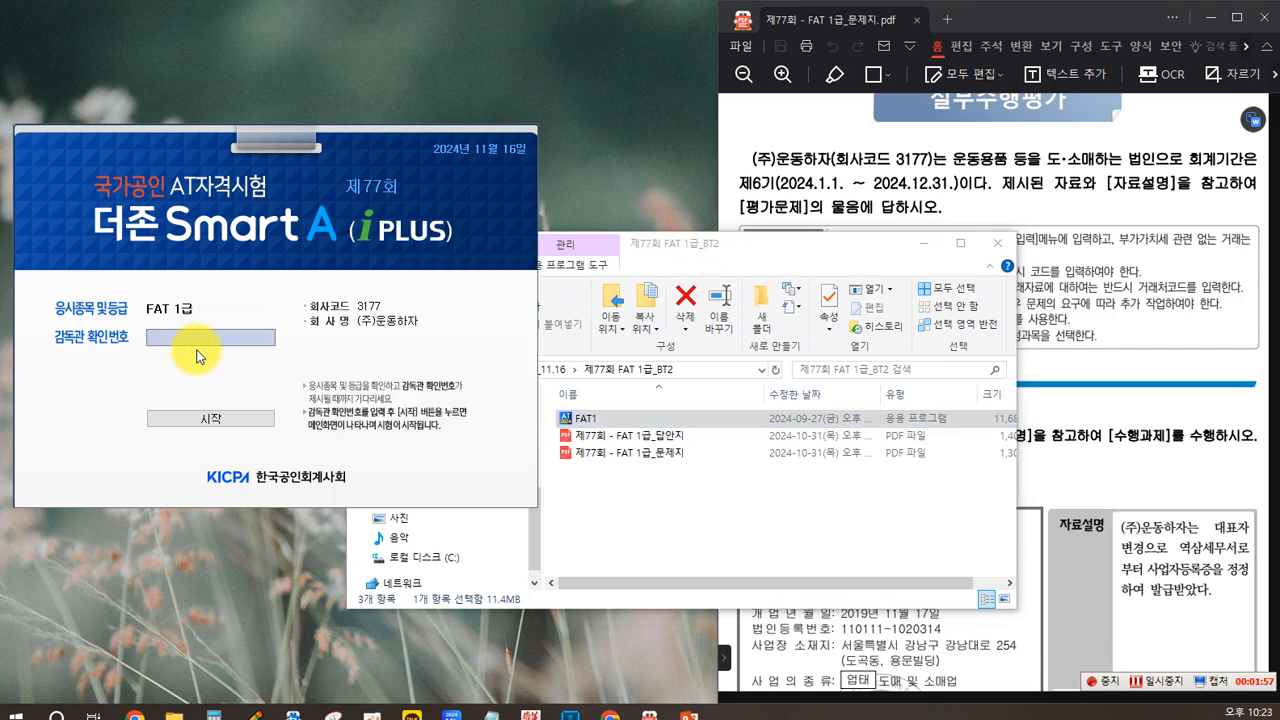
type("b")
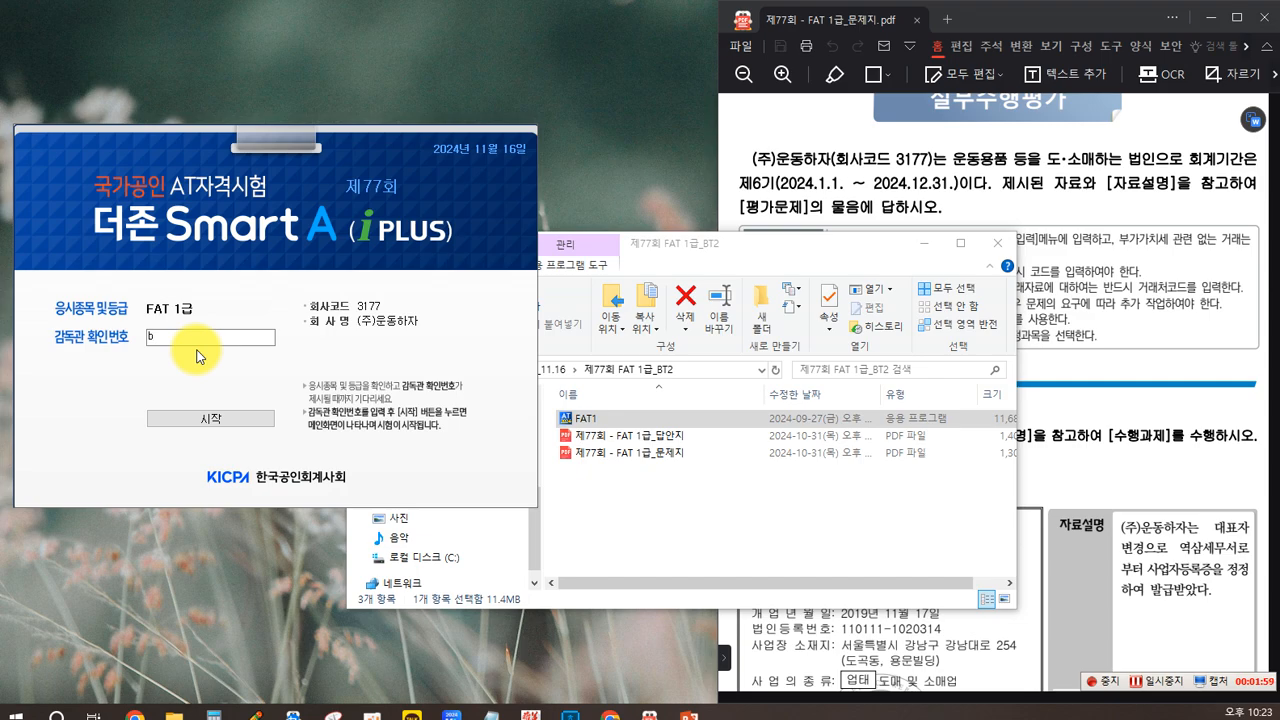
type("t2")
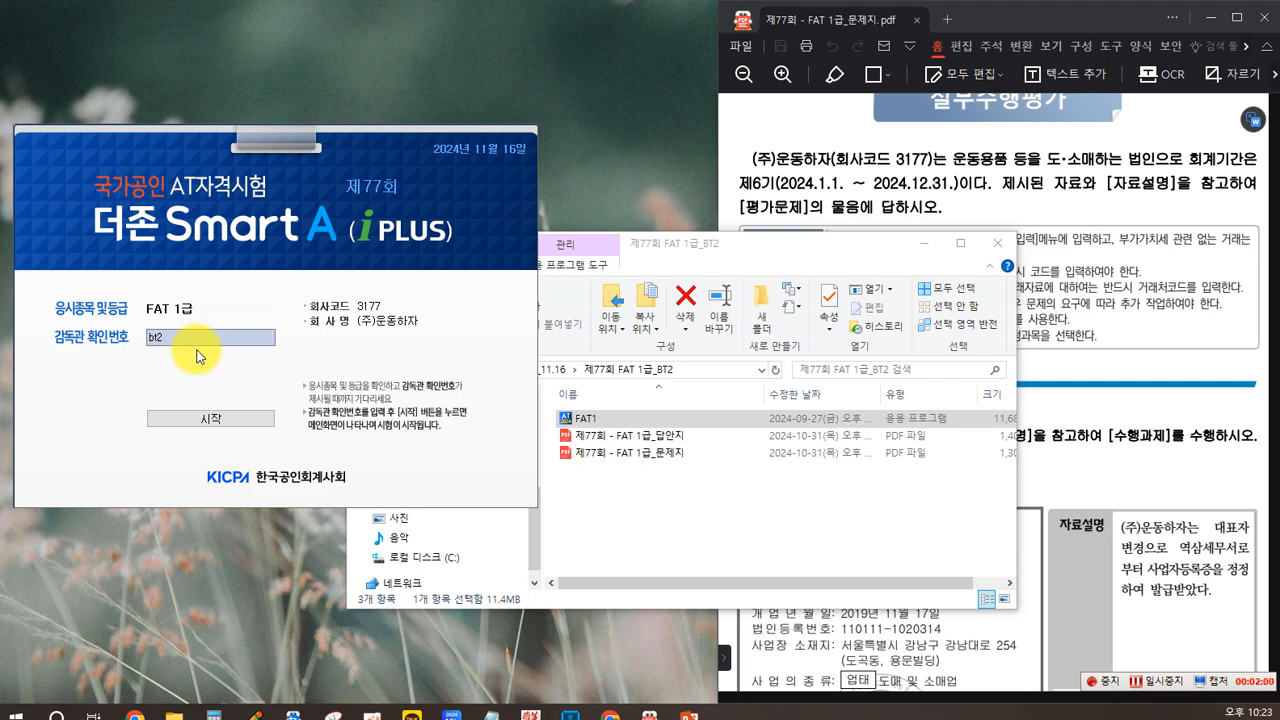
left_click(205, 427)
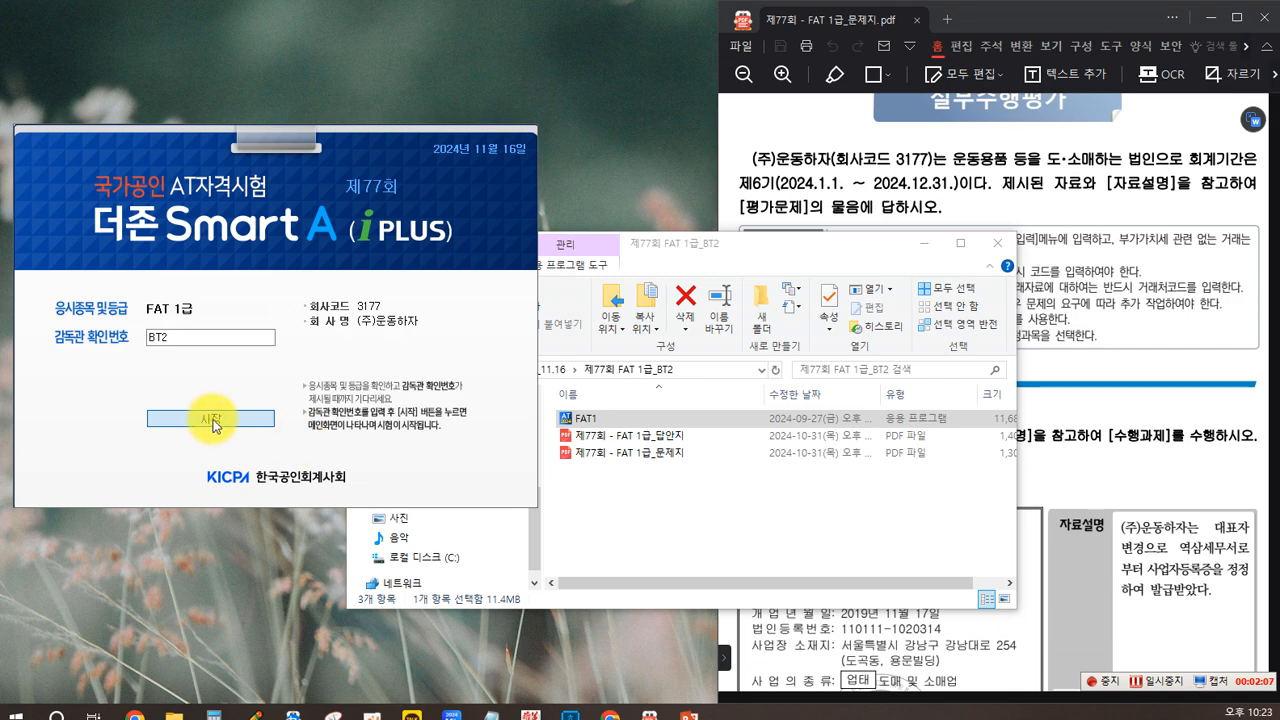
left_click(216, 419)
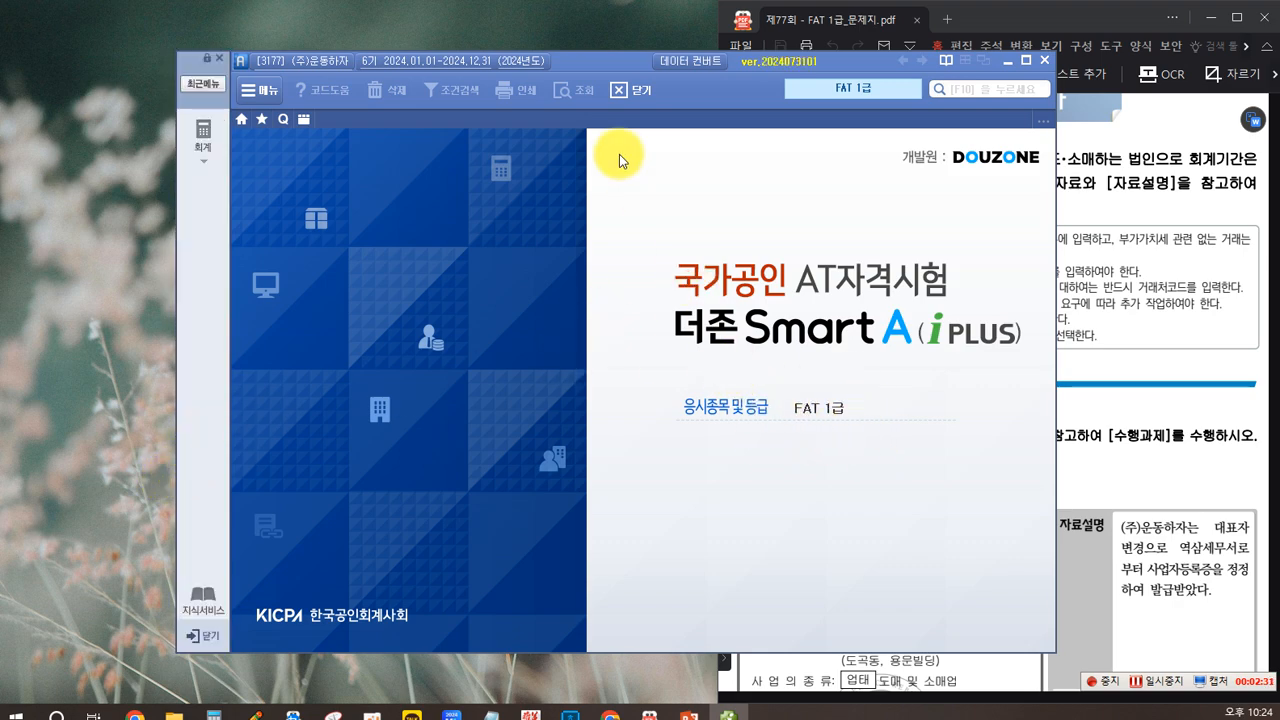
Step: Show the full list of accounting (회계) functions and arrange the exam program beside the question PDF
left_click_drag(594, 70, 426, 27)
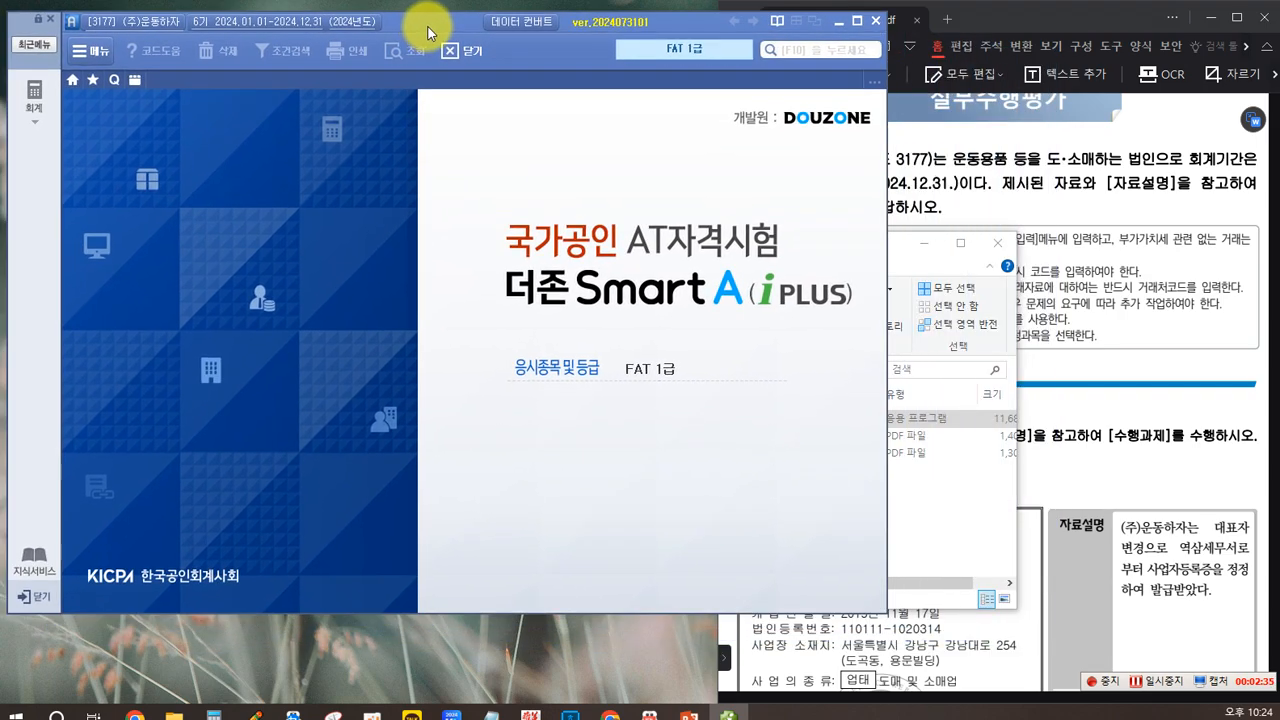
left_click(987, 118)
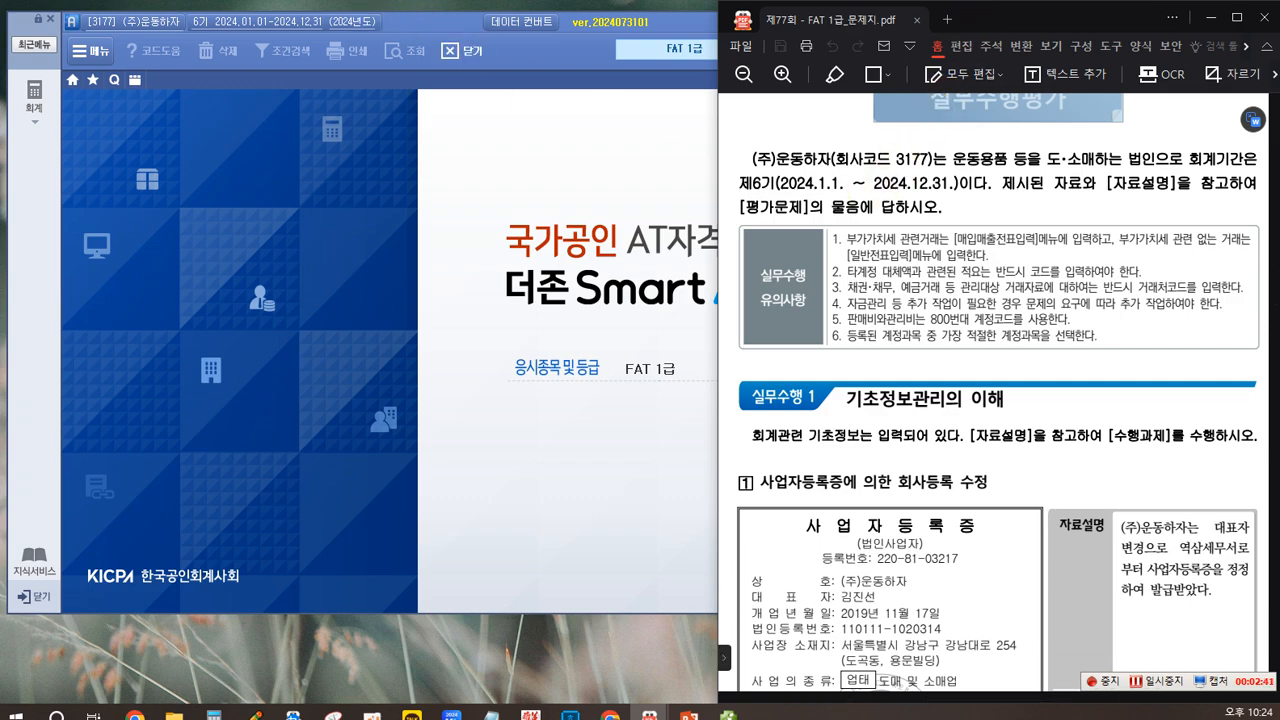
left_click(34, 96)
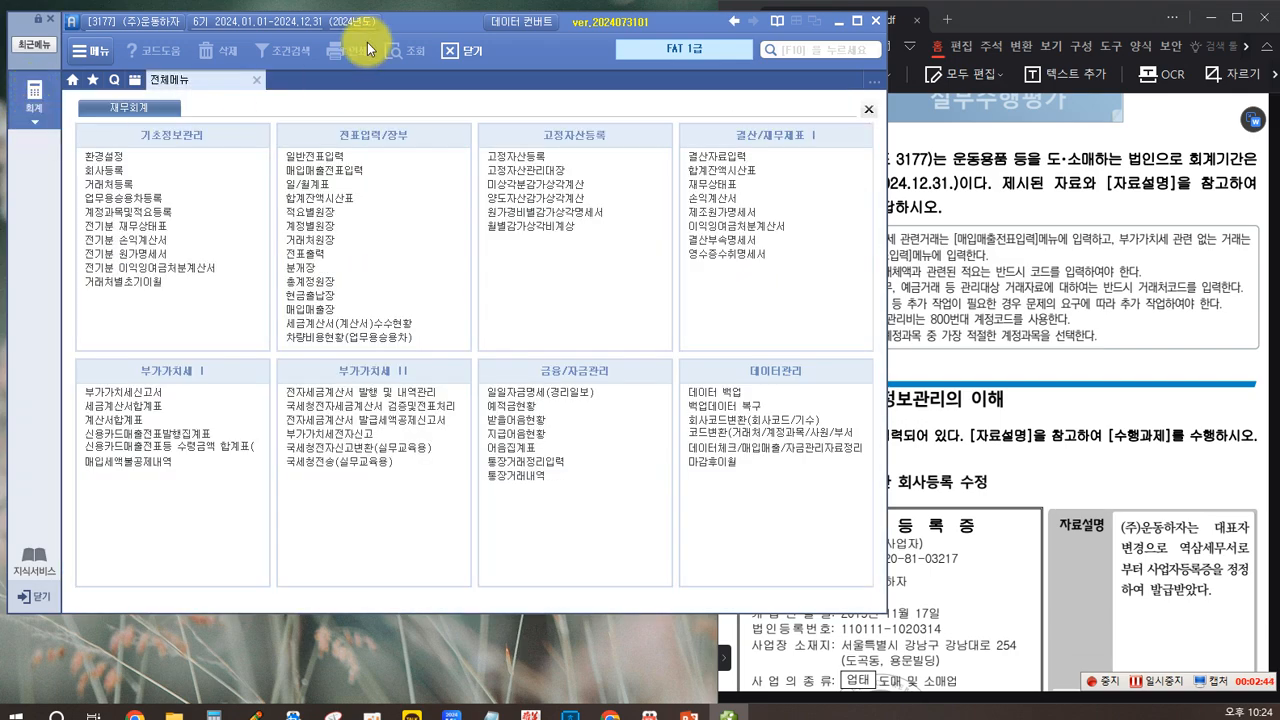
left_click_drag(389, 14, 372, 17)
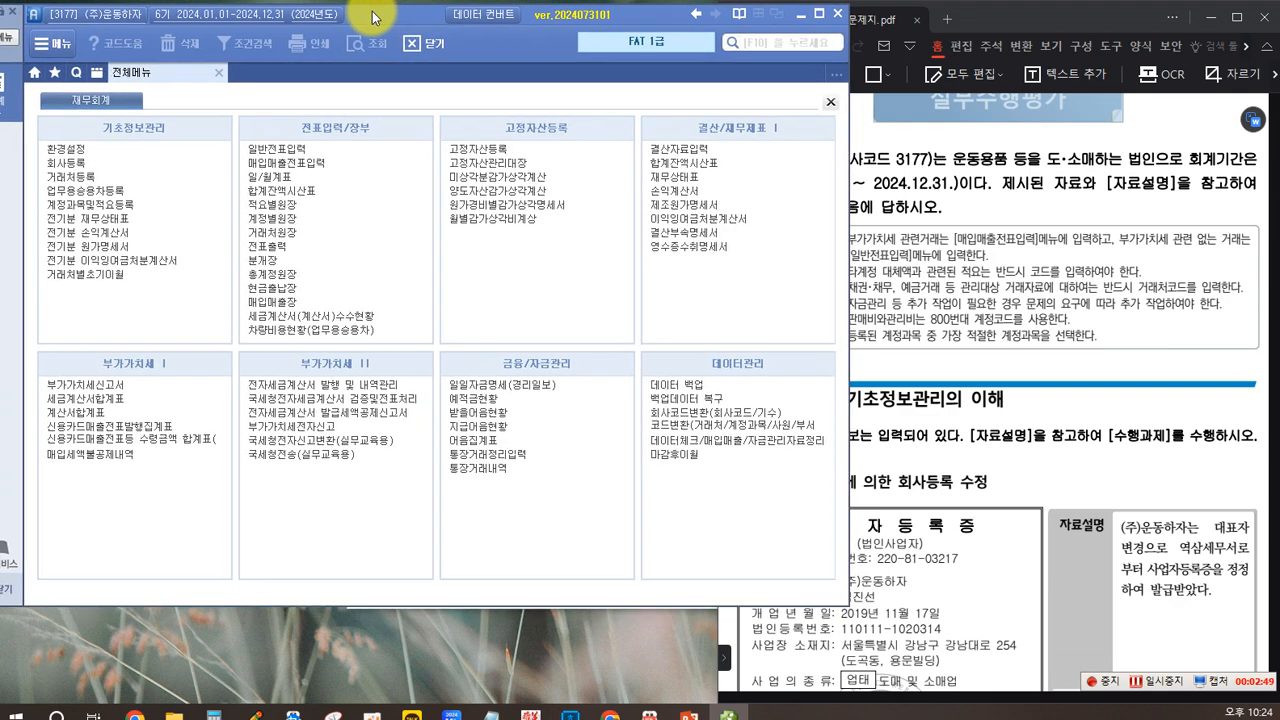
left_click(991, 23)
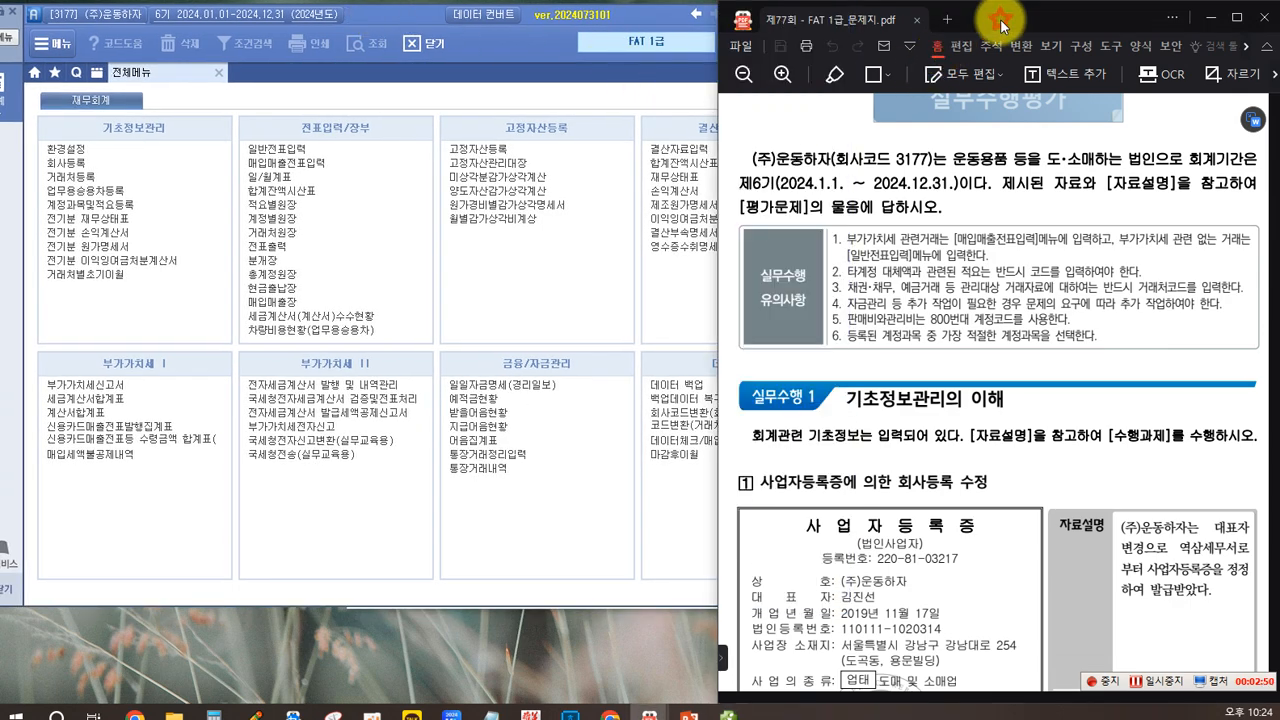
mouse_move(991, 23)
left_mouse_down()
mouse_move(1043, 20)
mouse_move(1012, 26)
left_mouse_up()
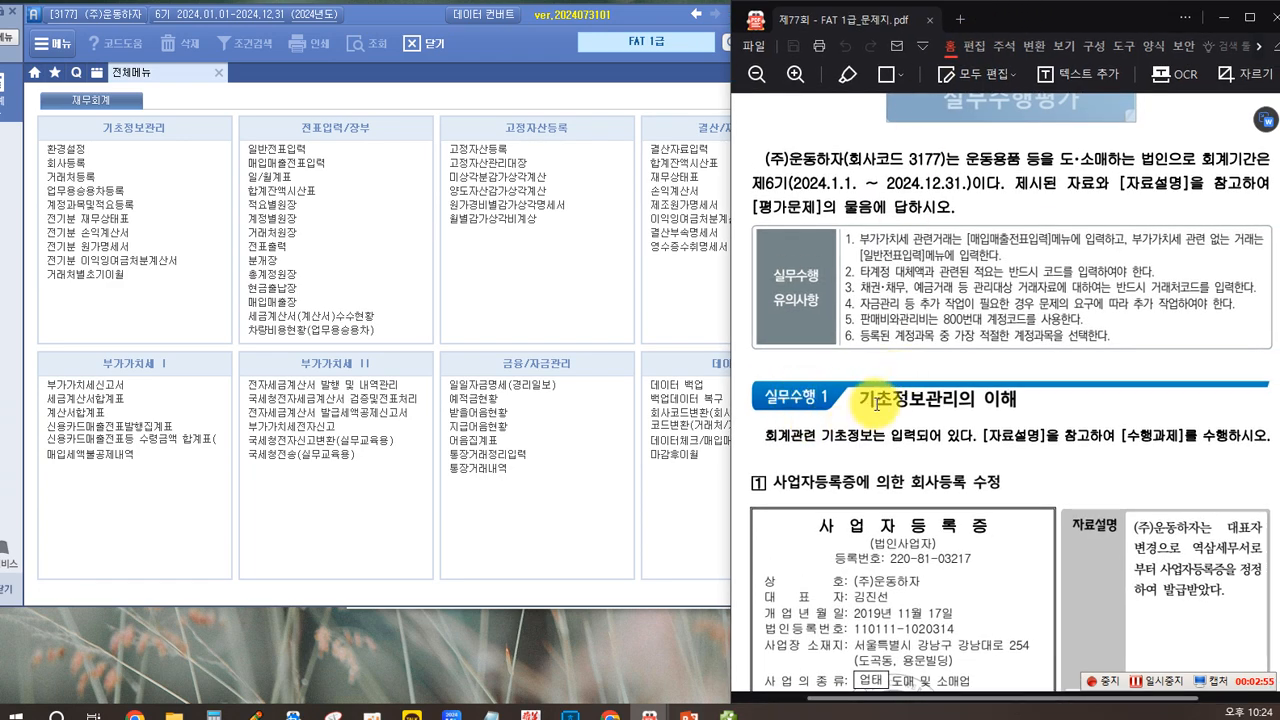
Step: Read the practical exam instructions and the 실무수행 1 task on correcting the company registration in the question PDF
scroll(850, 410, "down", 3)
scroll(876, 404, "up", 2)
scroll(876, 404, "up", 1)
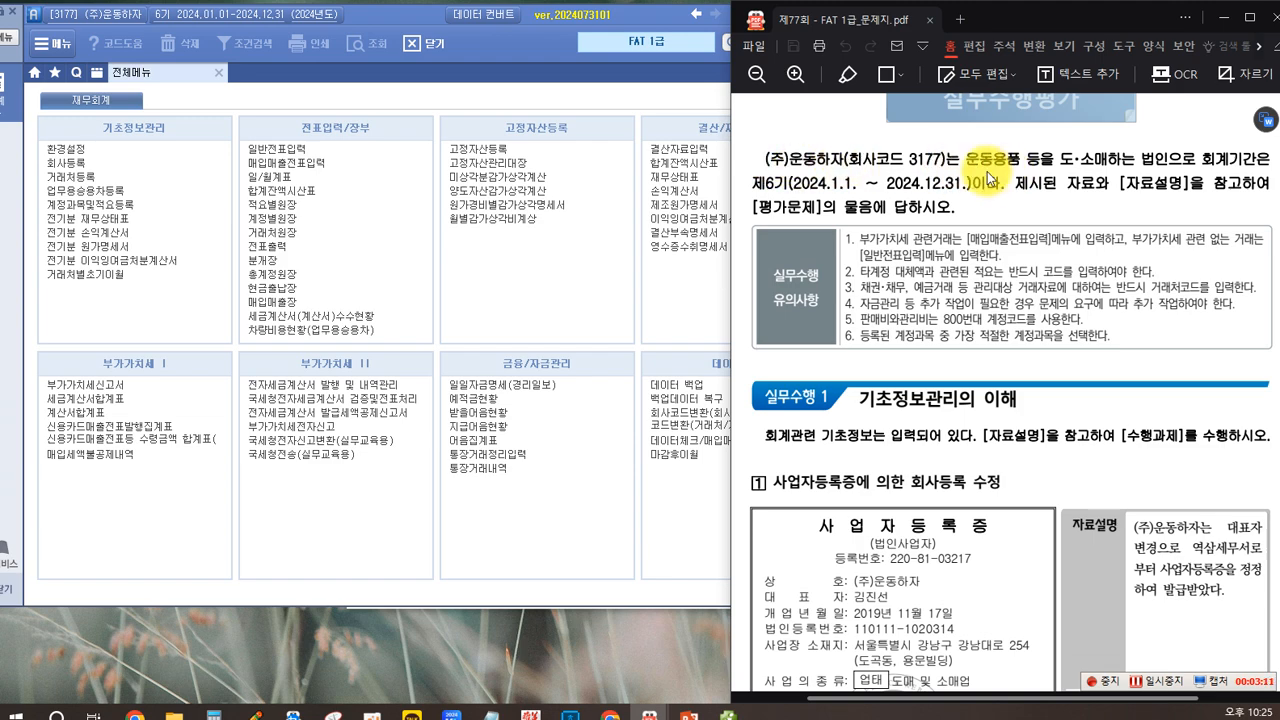
left_click_drag(1107, 158, 1137, 156)
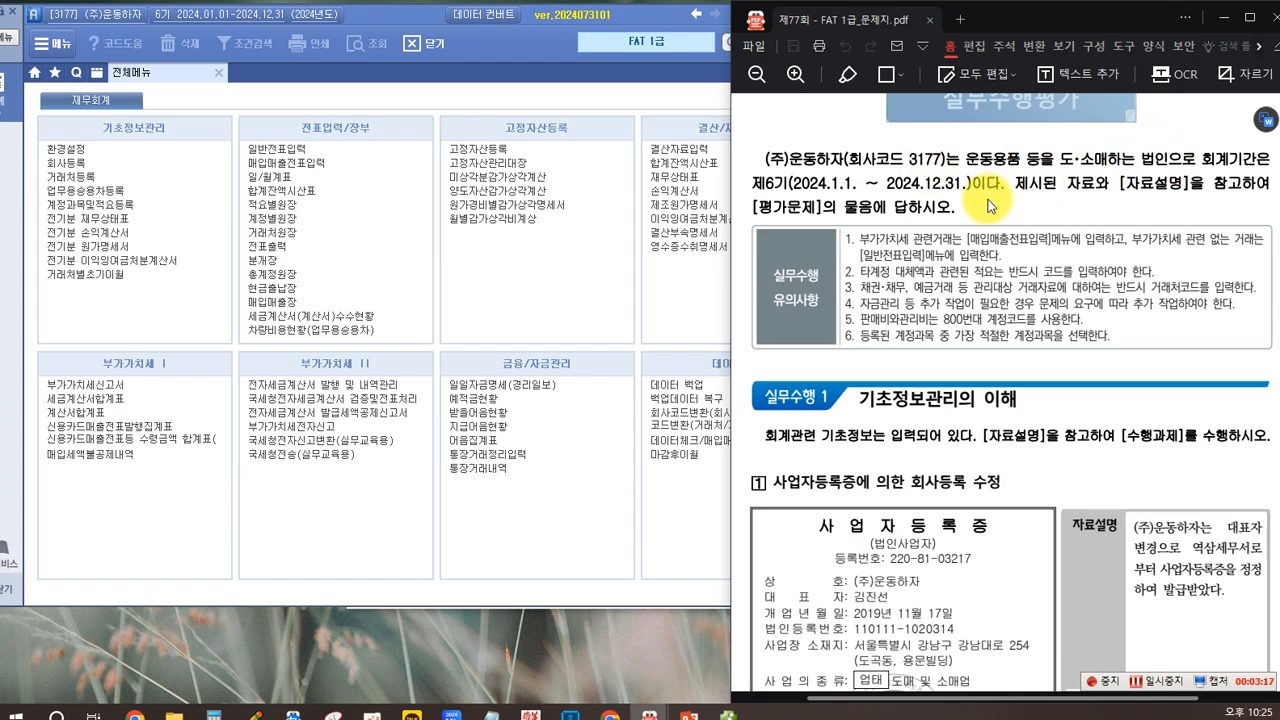
scroll(960, 245, "down", 2)
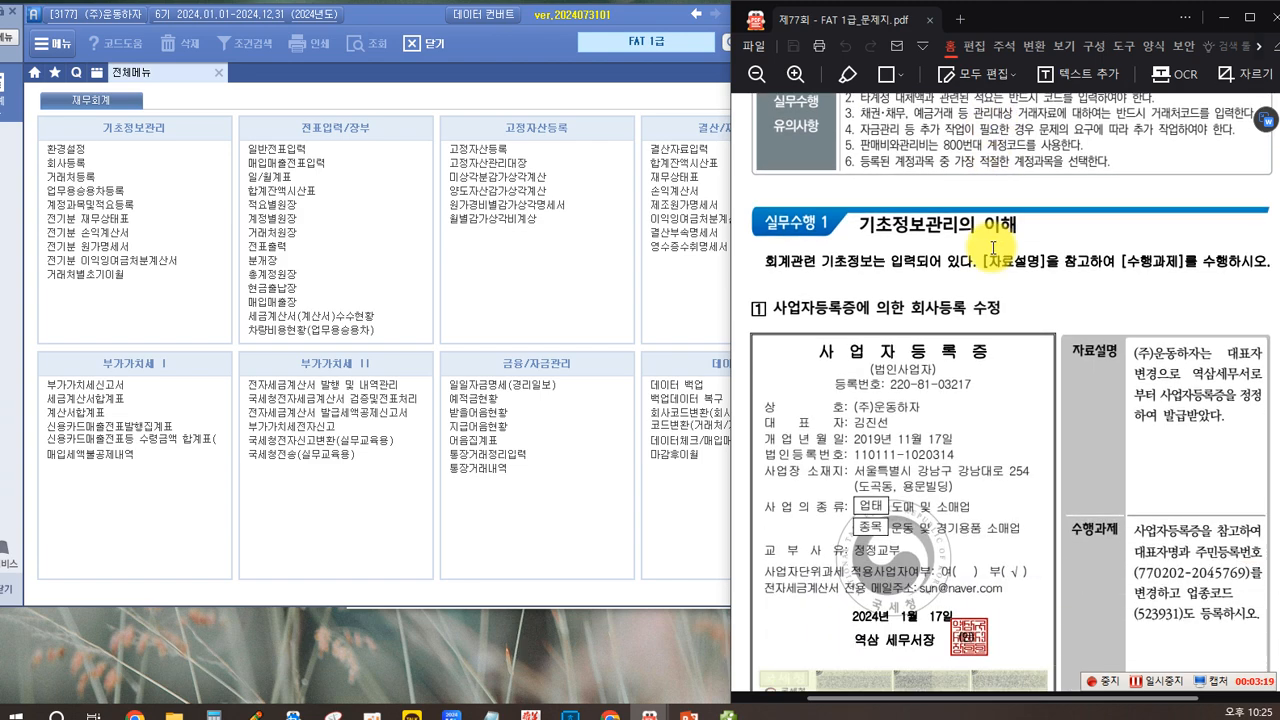
scroll(993, 249, "down", 2)
scroll(993, 249, "up", 1)
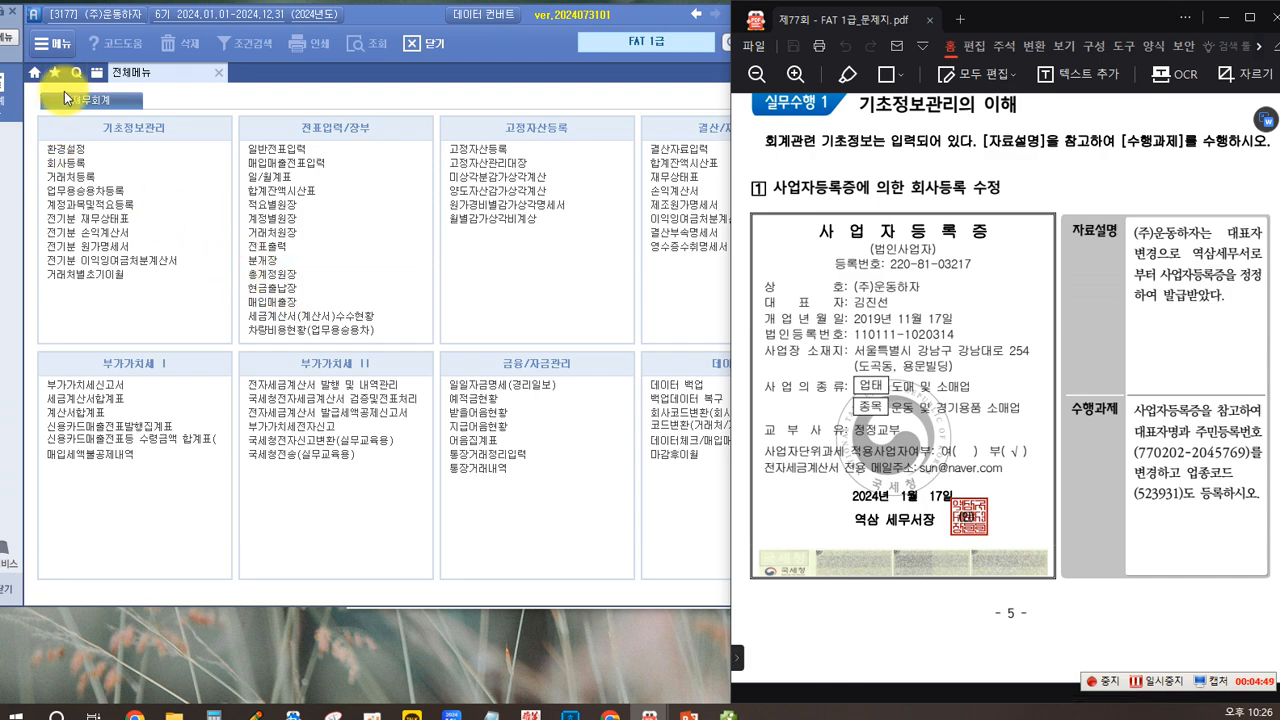
Step: Open 회사등록 and change the representative's name to the one on the business registration certificate
left_click(76, 162)
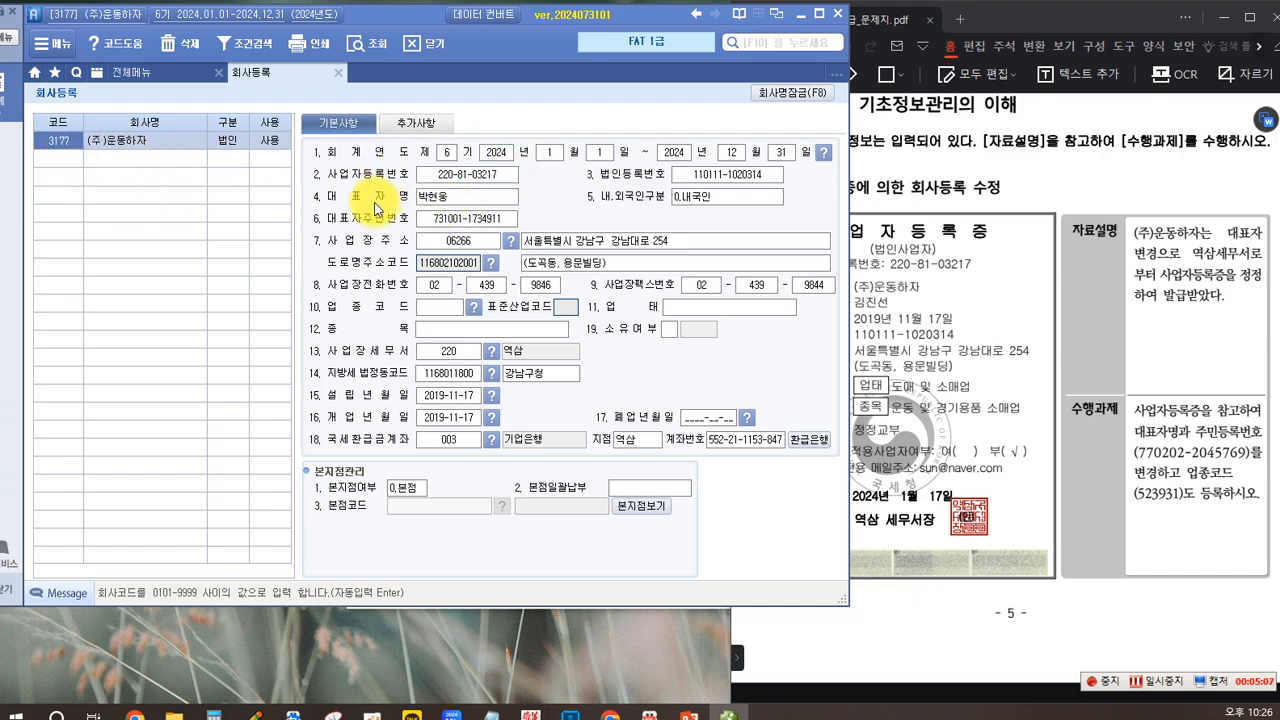
left_click(447, 197)
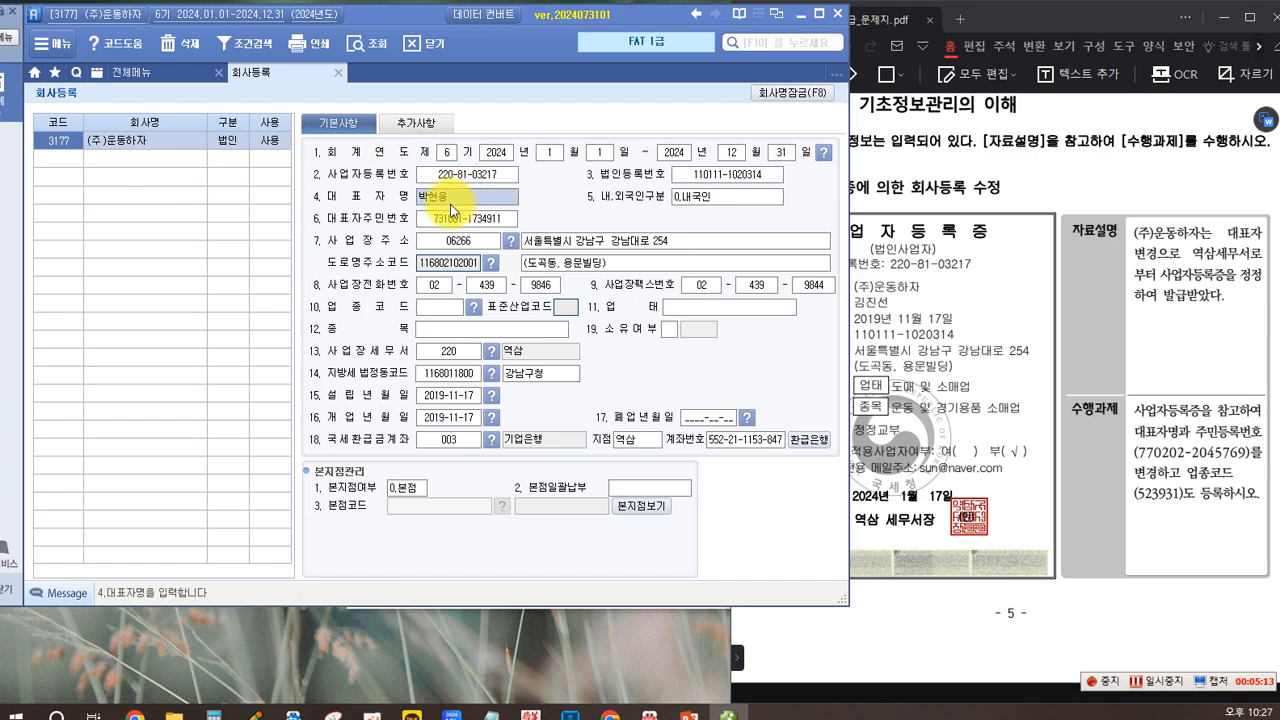
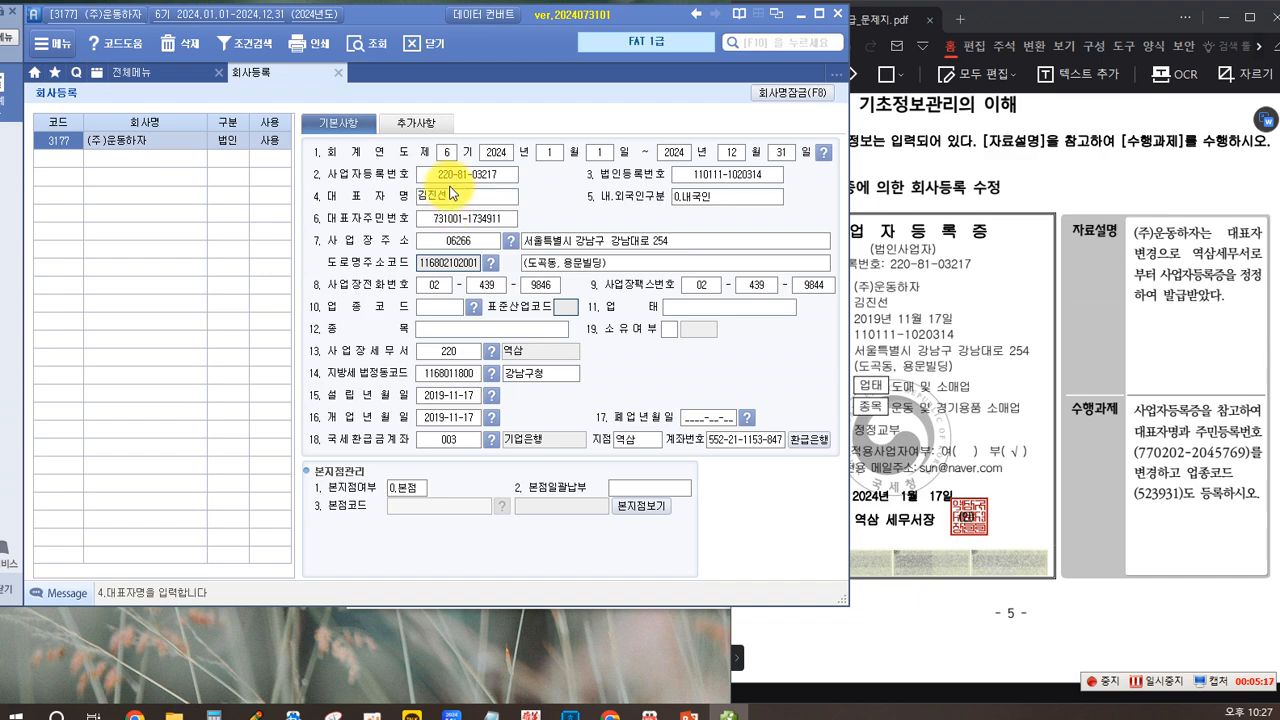
Step: Replace the representative's resident registration number (대표자주민번호) with the one given in the task
left_click(445, 218)
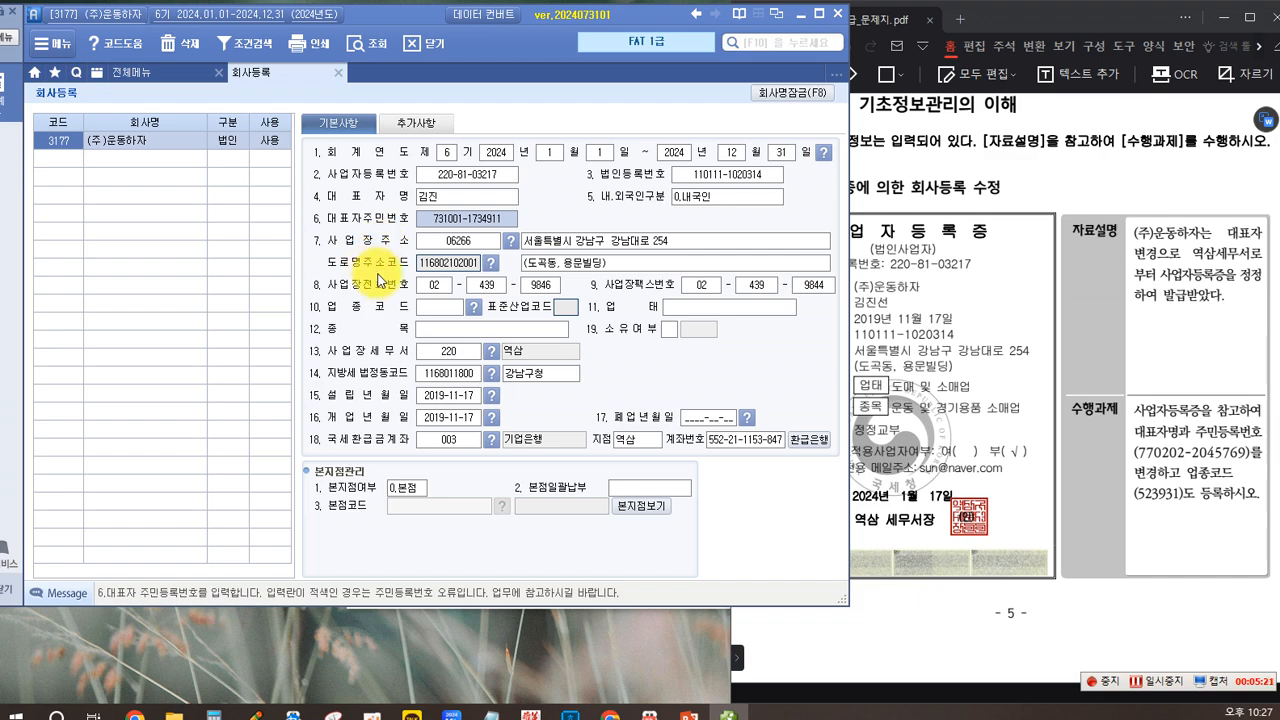
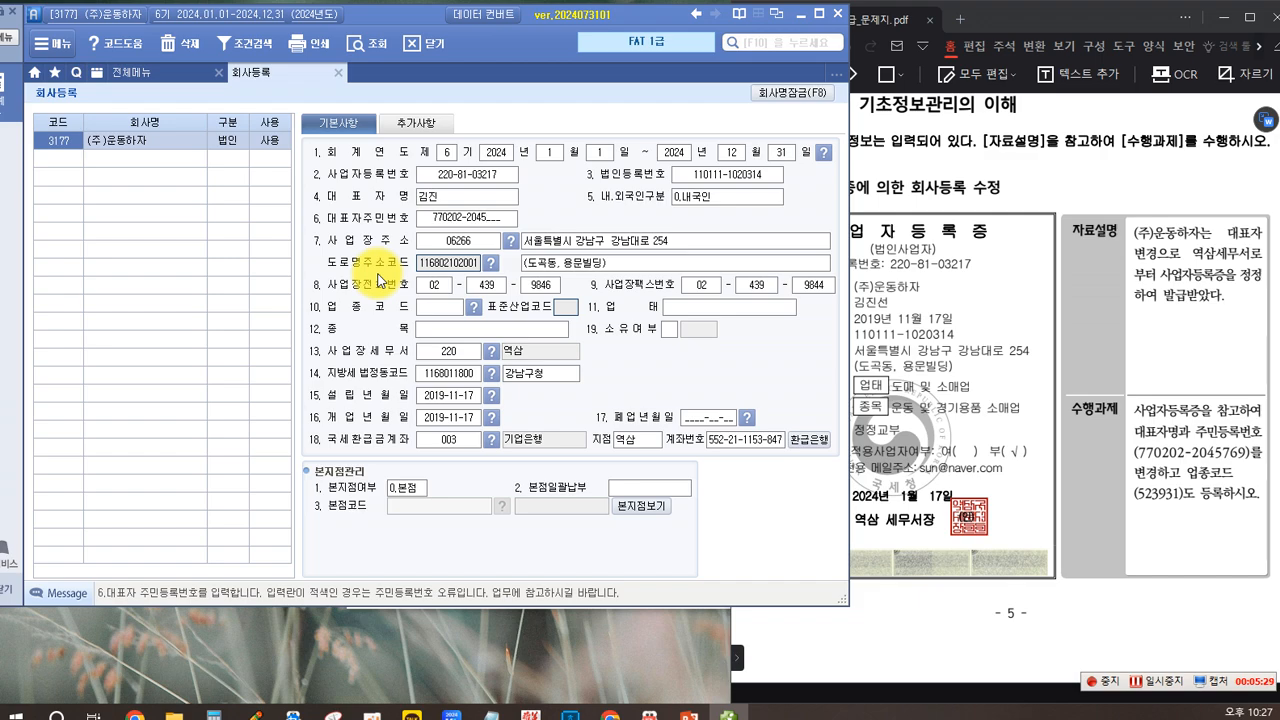
key("Return")
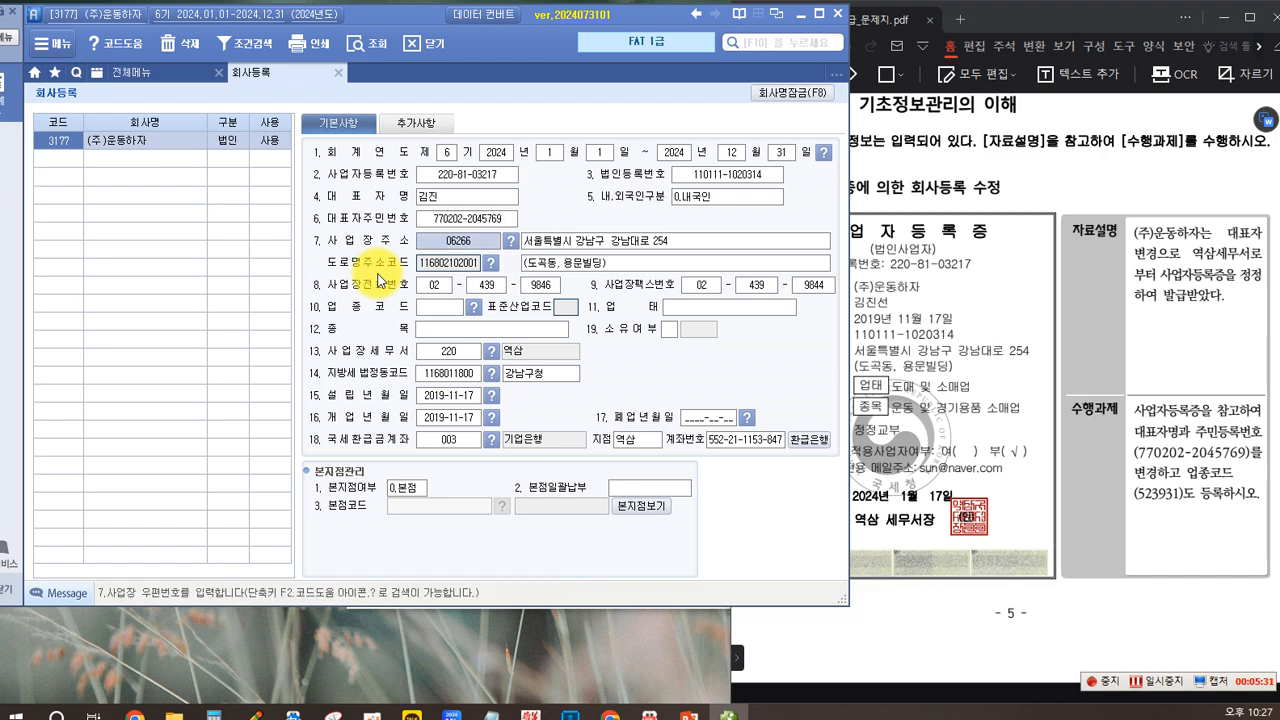
left_click(476, 222)
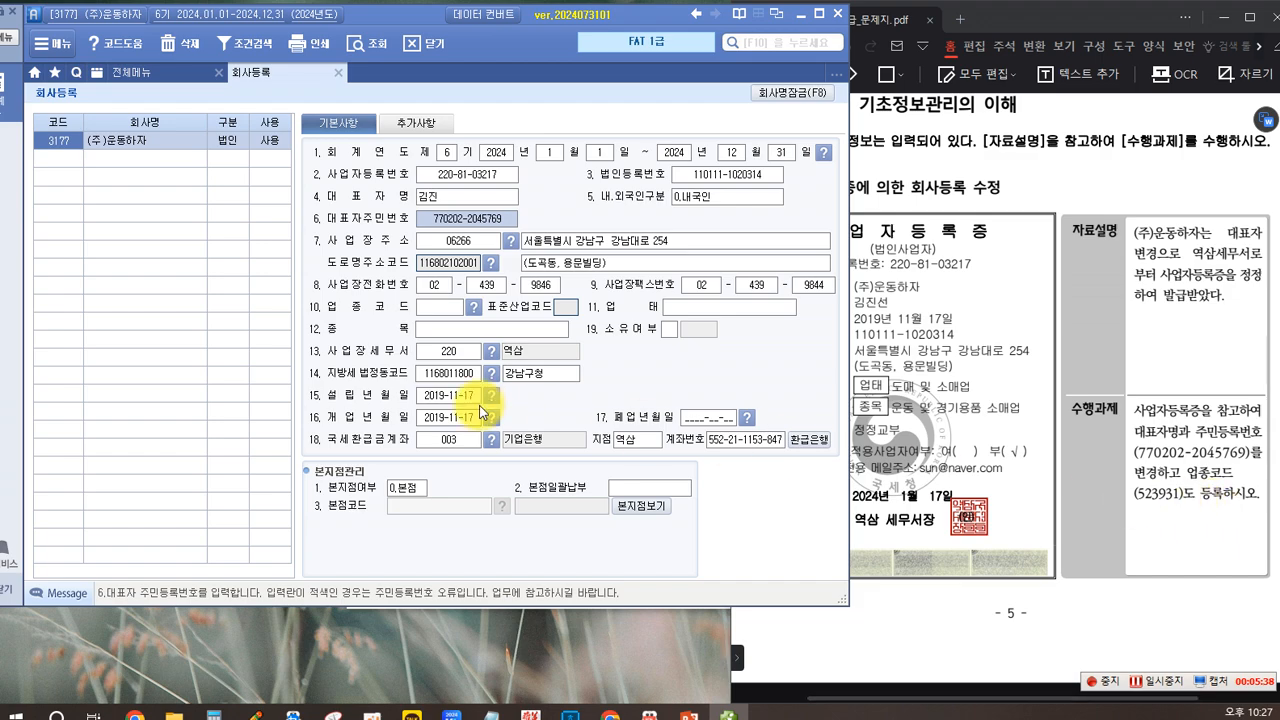
Step: Set the company's business type code (업종코드) to 523931 and check its 업태 and 종목 entries against the certificate
left_click(434, 310)
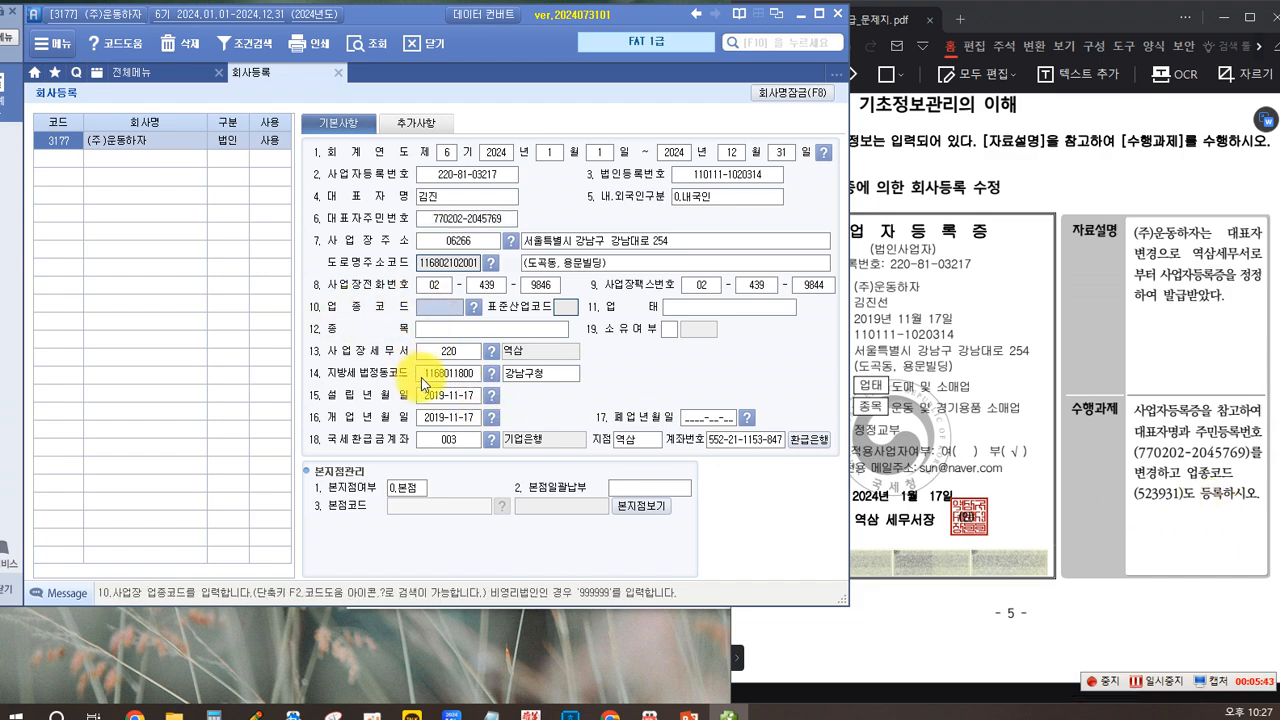
type("523931")
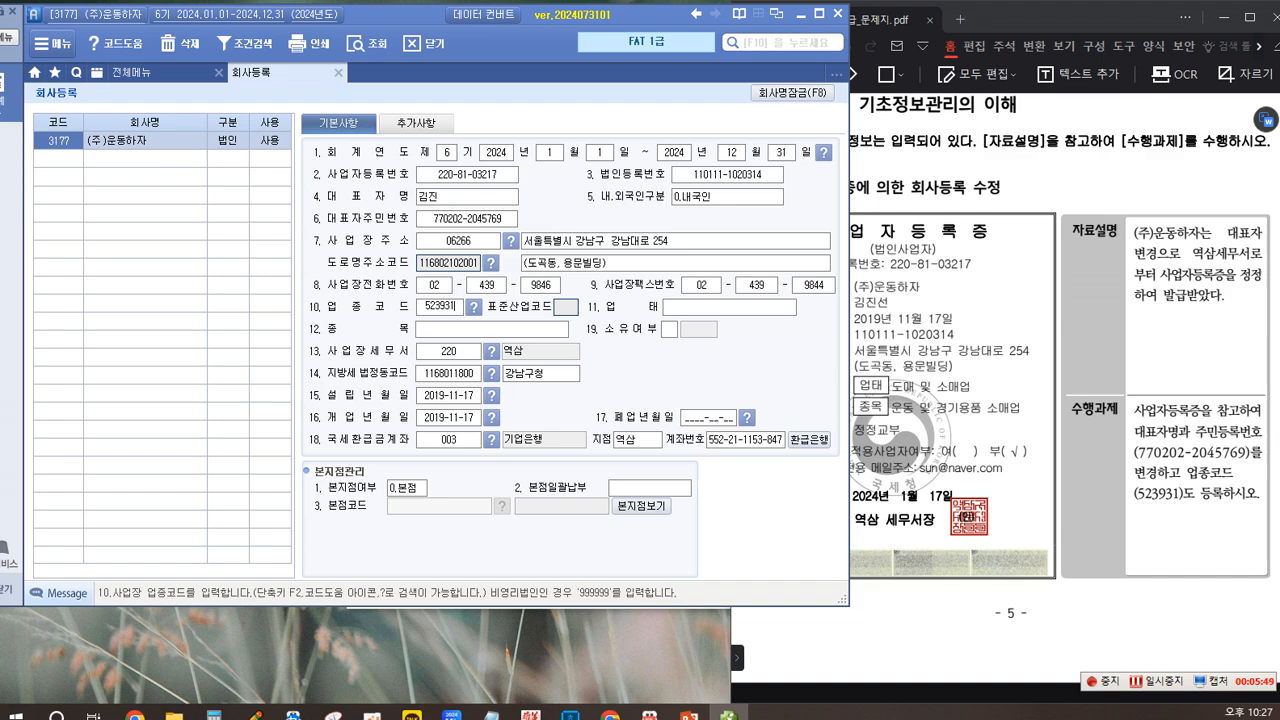
key("Return")
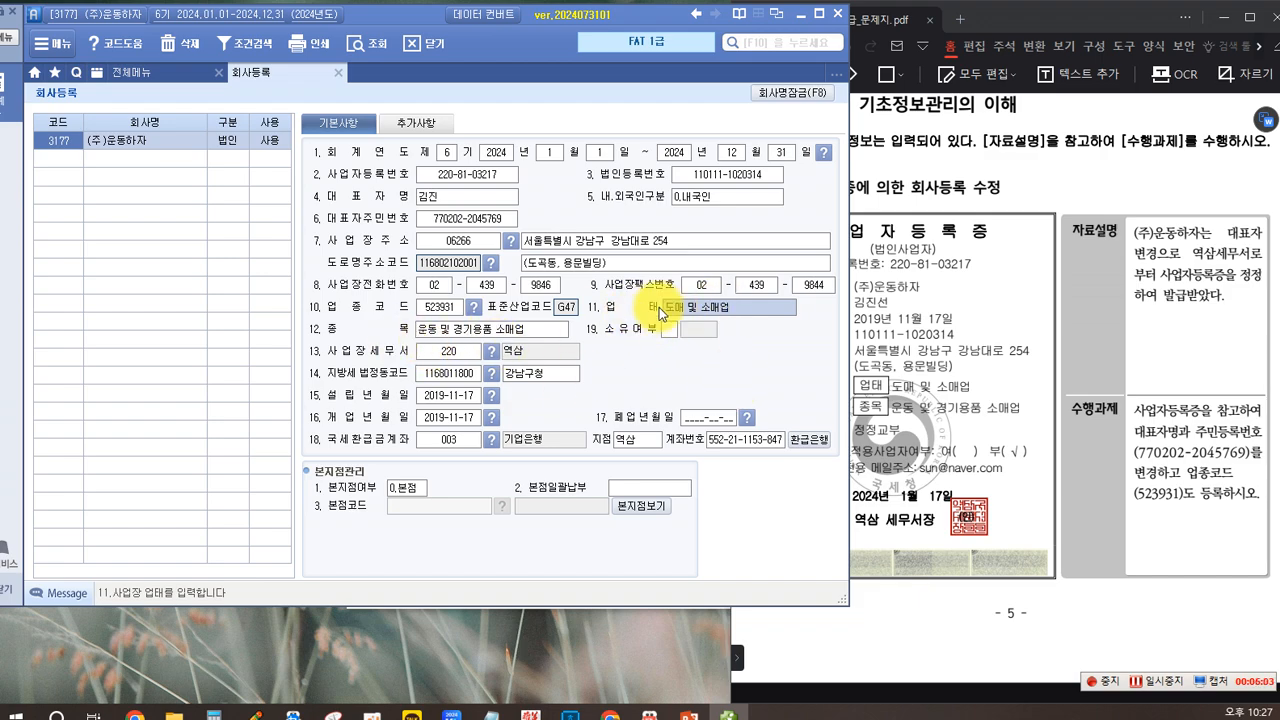
left_click(468, 330)
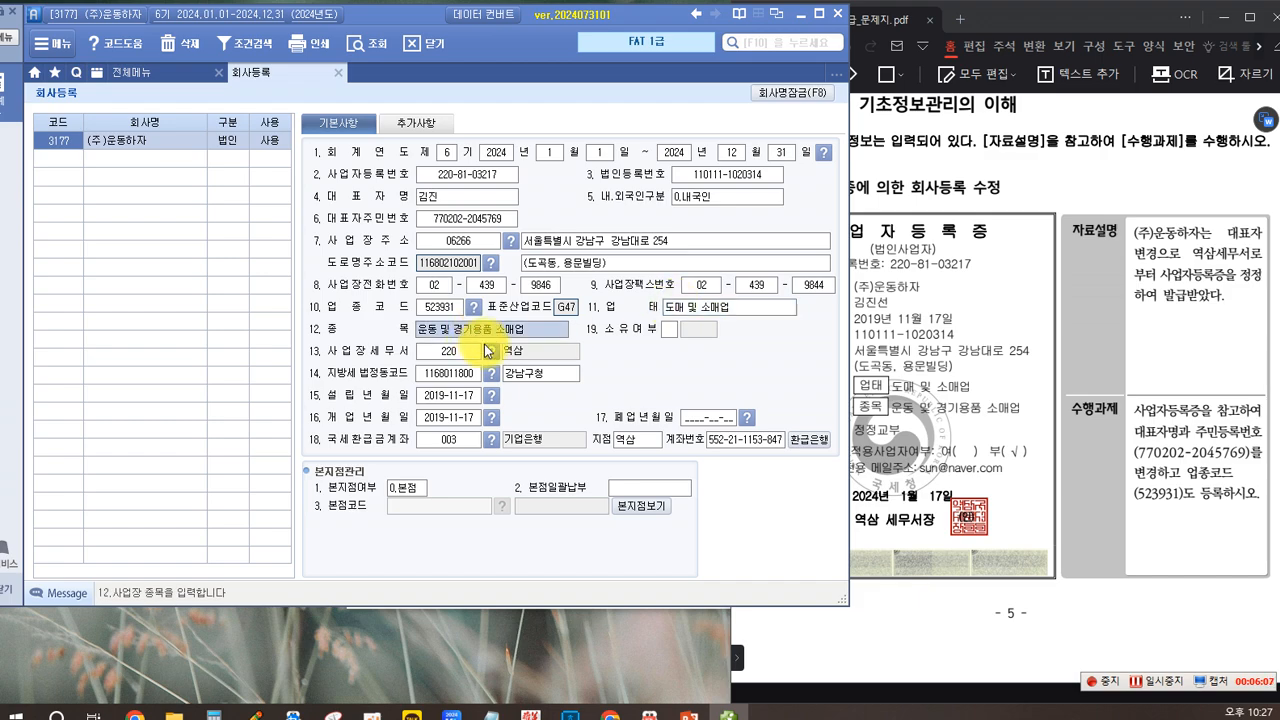
Step: Correct the representative's name (대표자명) in 회사등록 to the full name shown on the business registration certificate
left_click(677, 310)
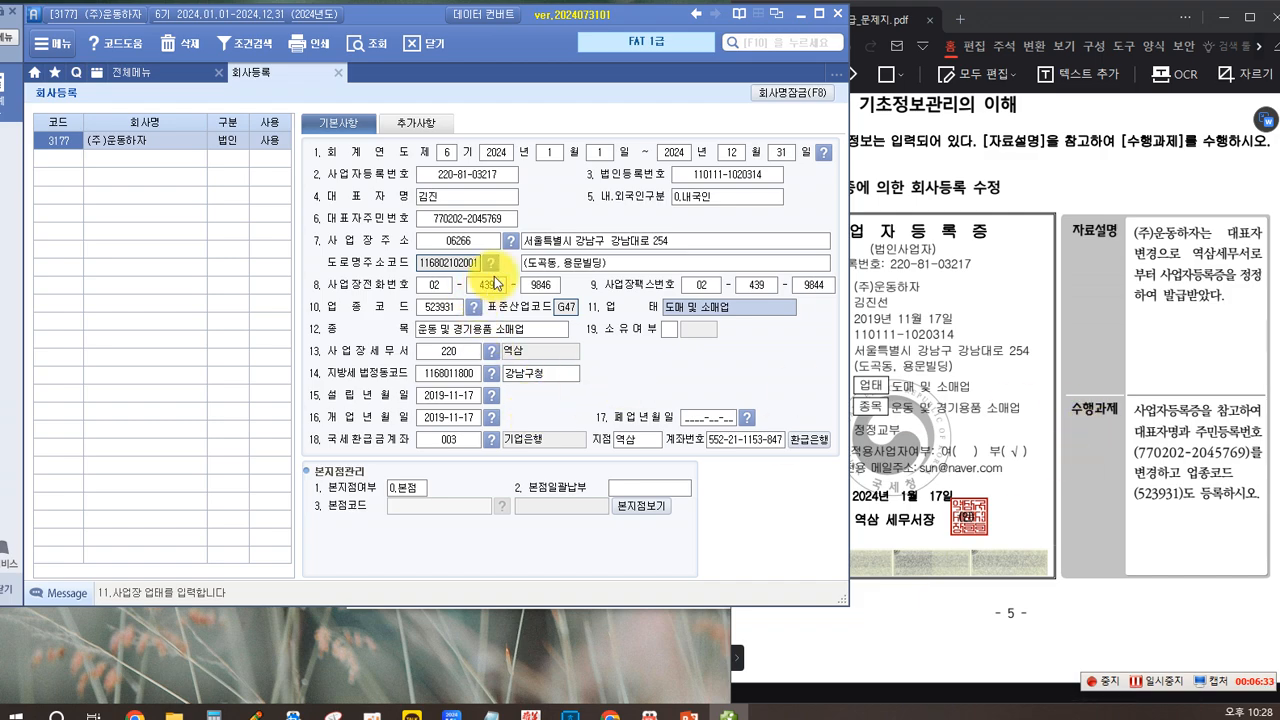
left_click(446, 198)
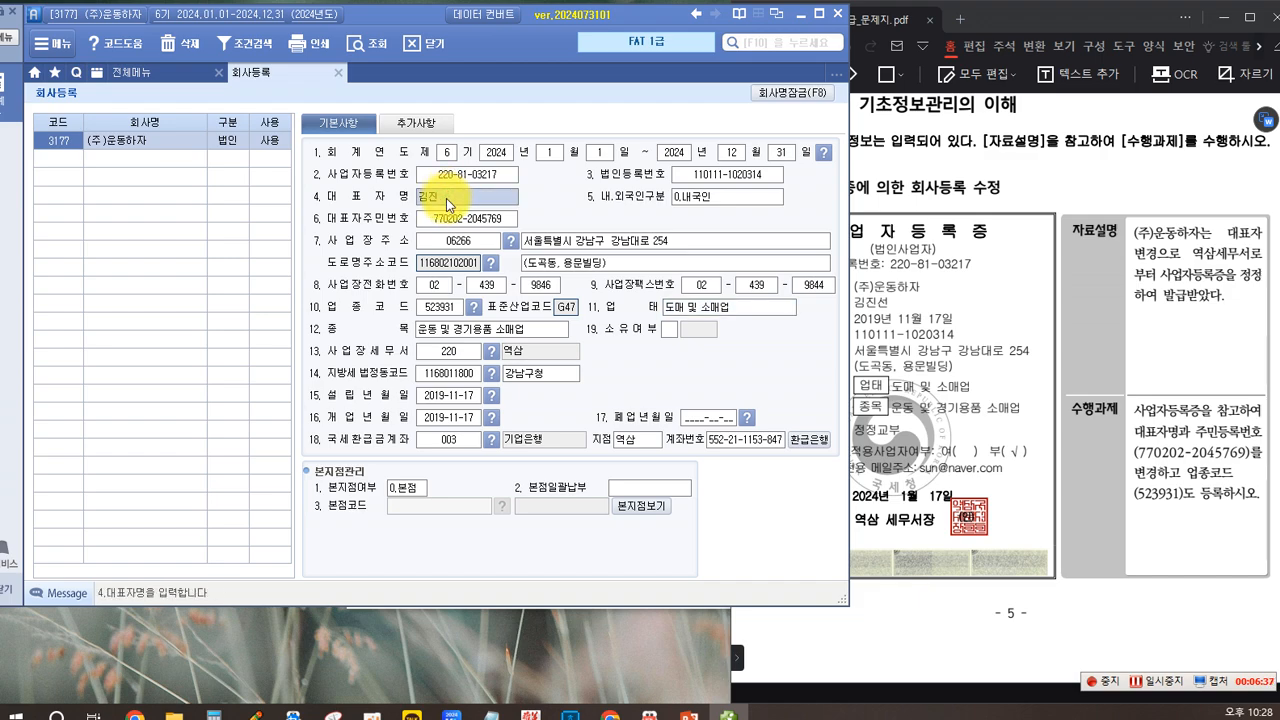
type("ㄱㅣㅁㅈ")
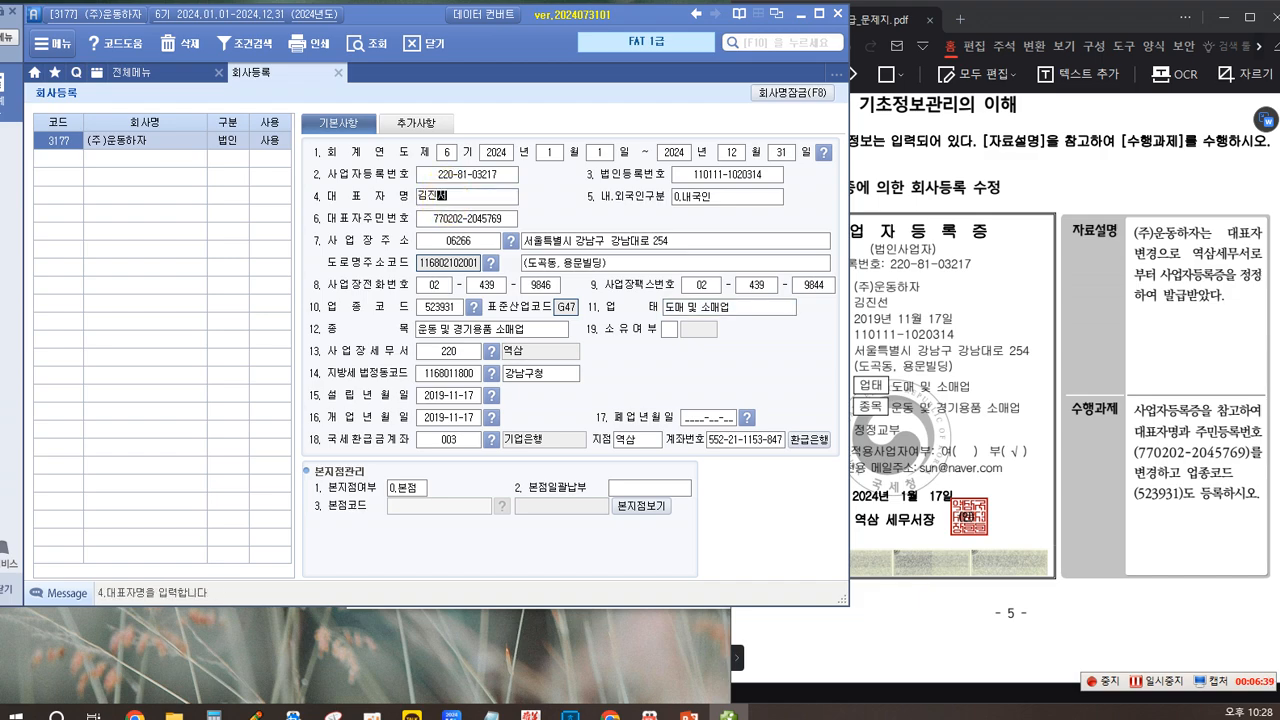
key("Return")
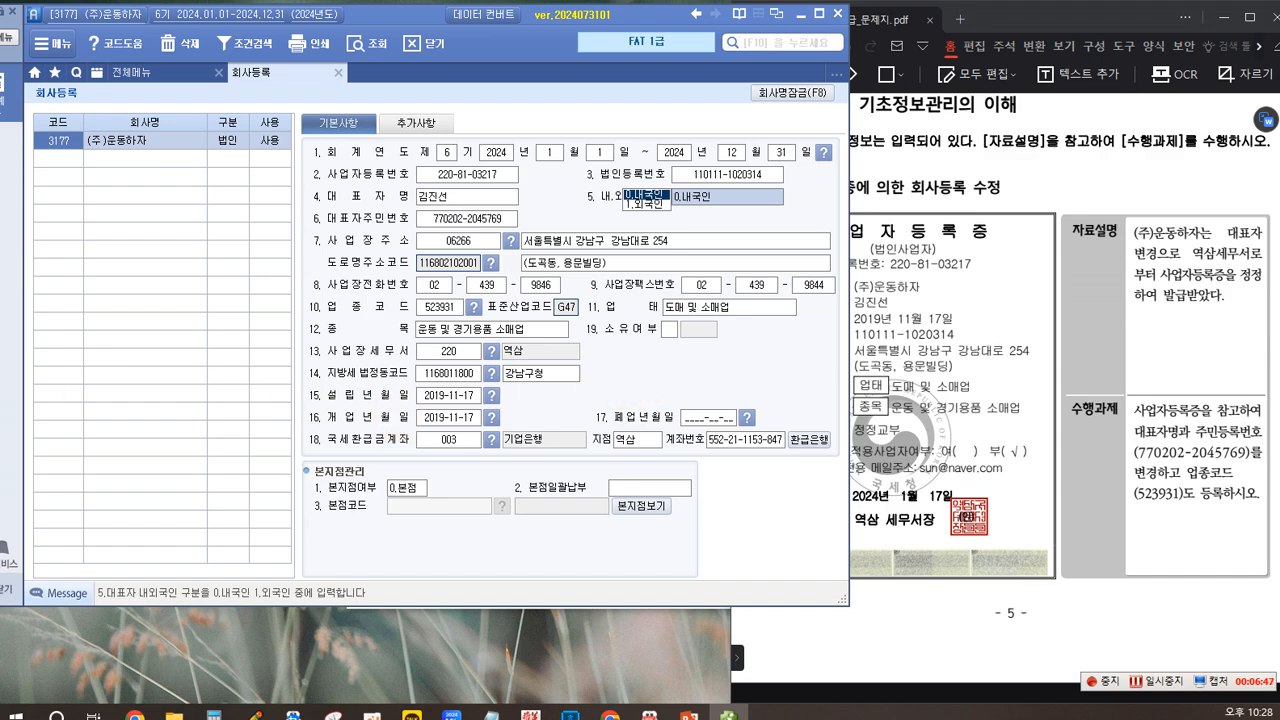
Step: Read the 거래처별초기이월 등록 및 수정 task in the question PDF and open 거래처별초기이월 in the accounting program
left_click(937, 195)
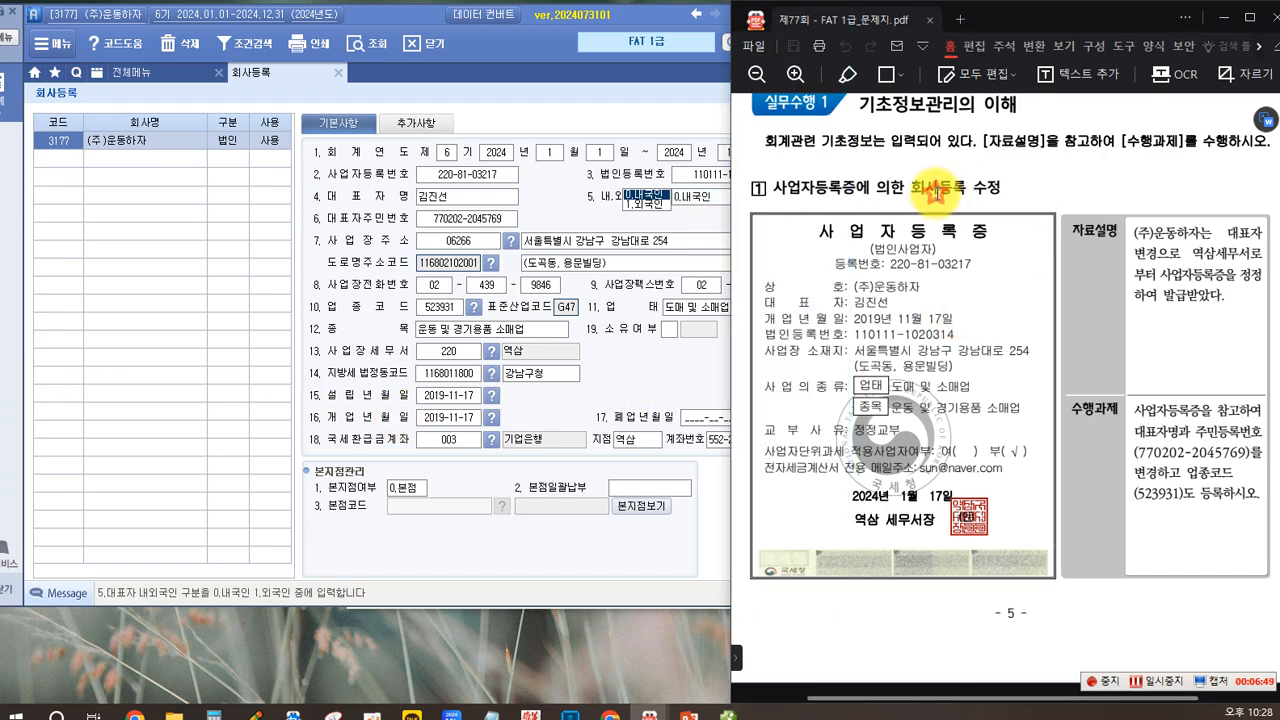
scroll(873, 300, "down", 10)
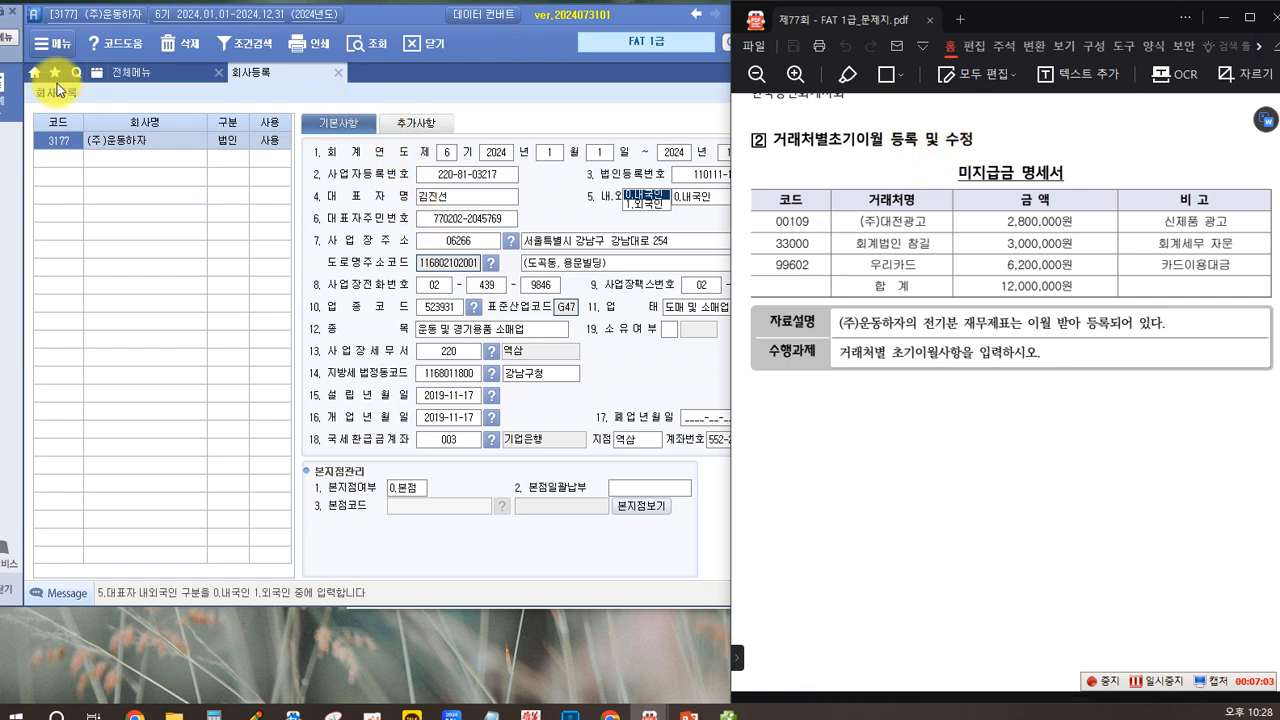
left_click(123, 72)
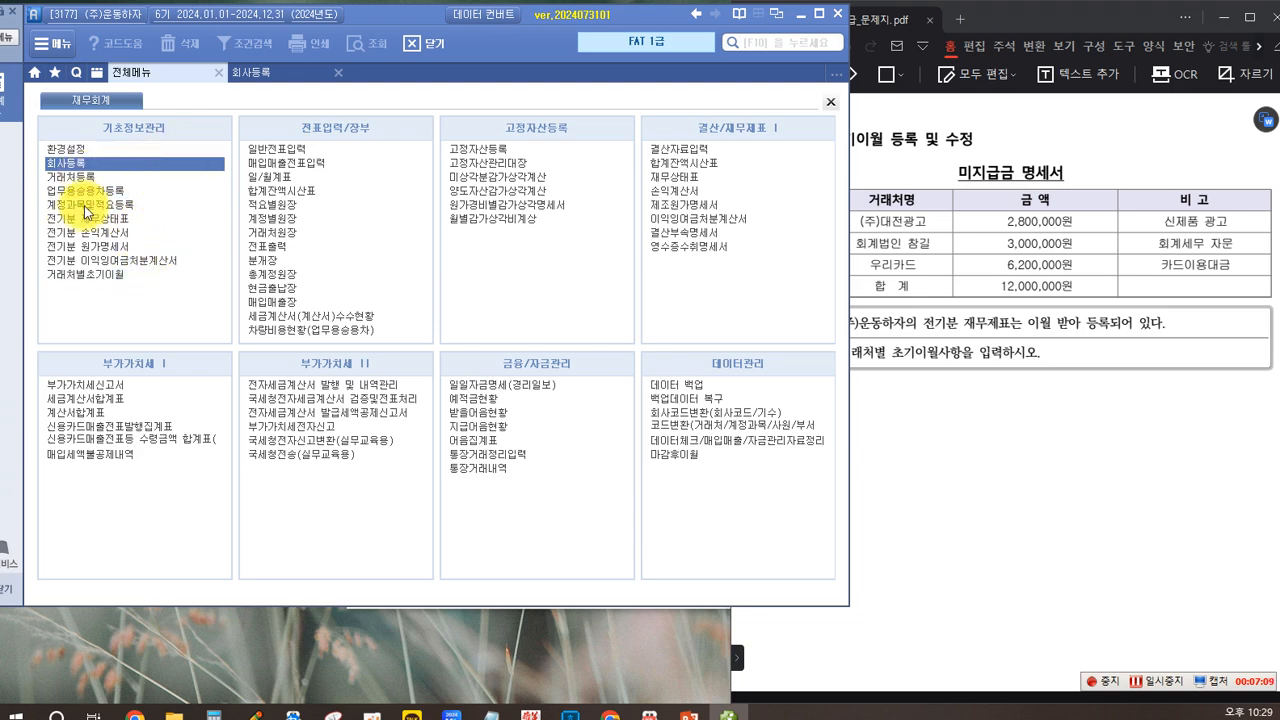
left_click(87, 279)
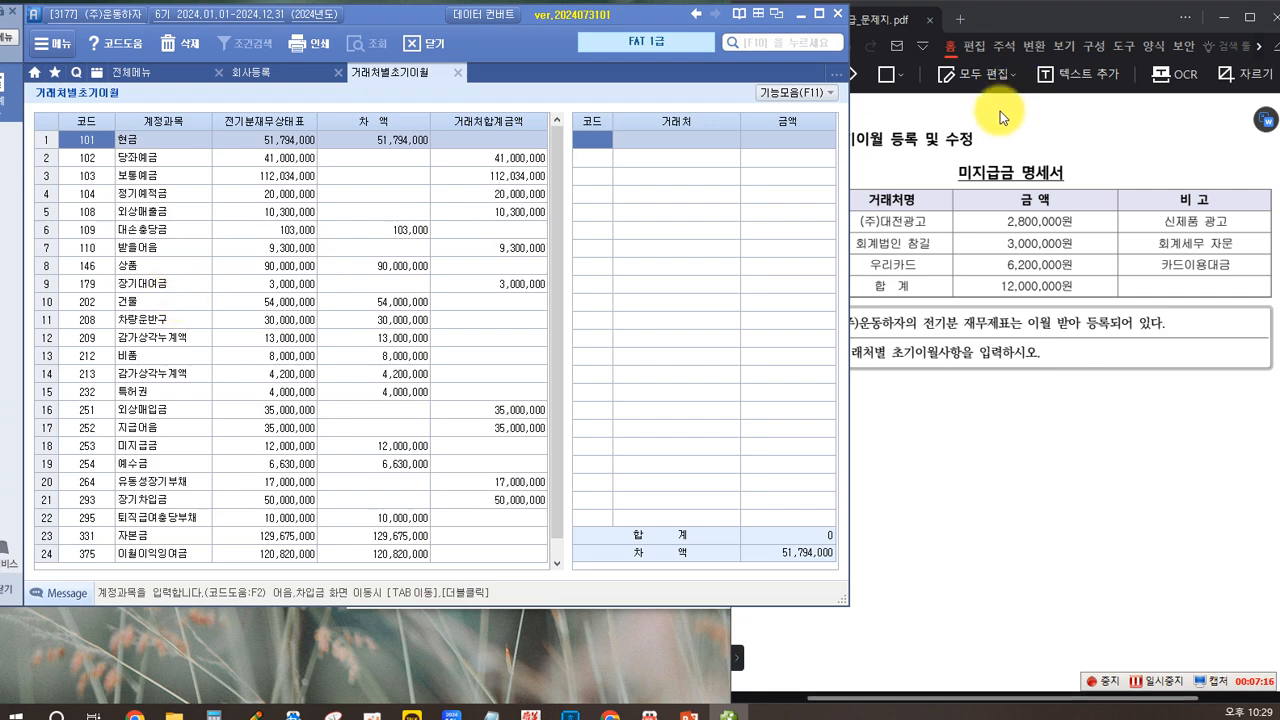
Step: Select the 미지급금 account (253) in 거래처별초기이월 and open its per-vendor entries for input
left_click(1012, 28)
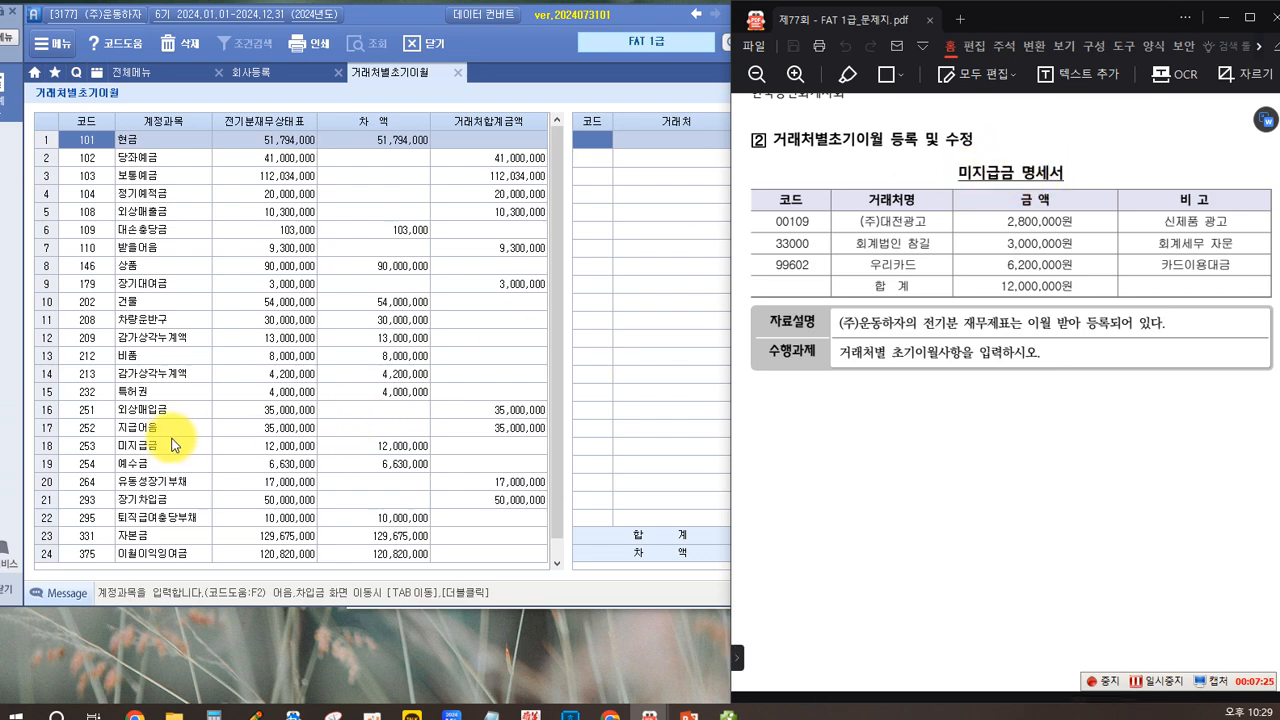
left_click(146, 450)
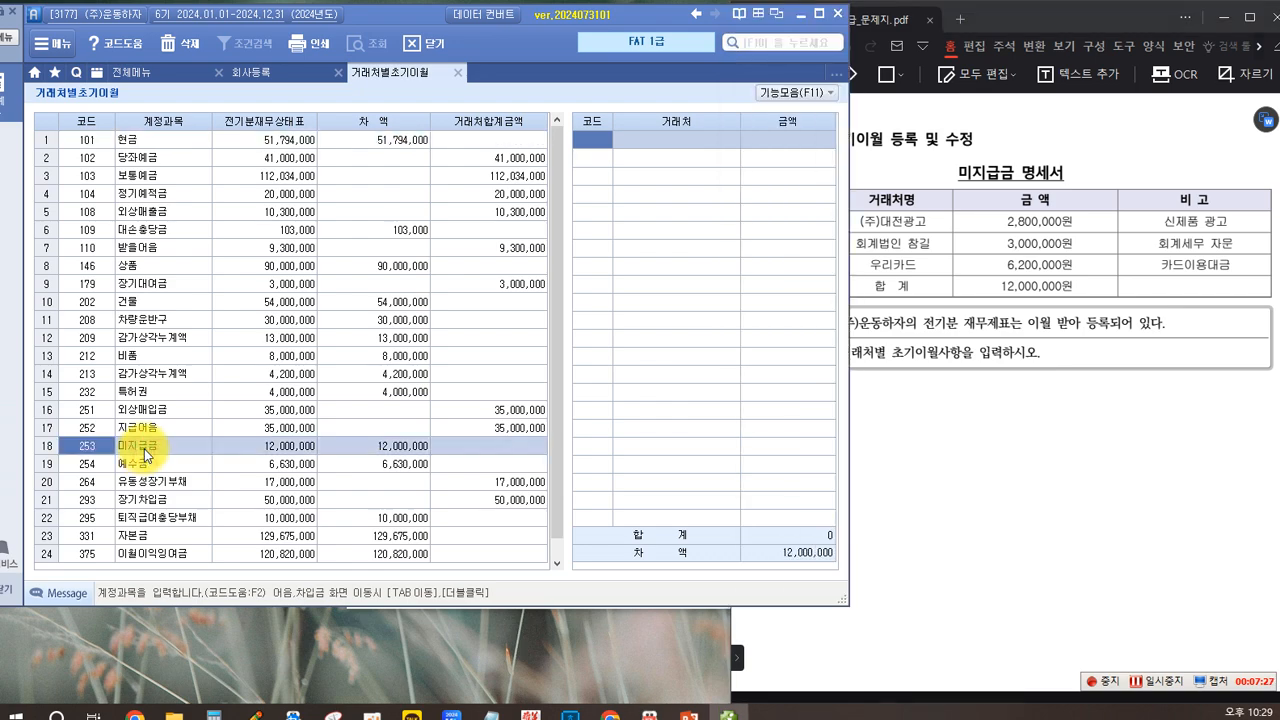
left_click(362, 447)
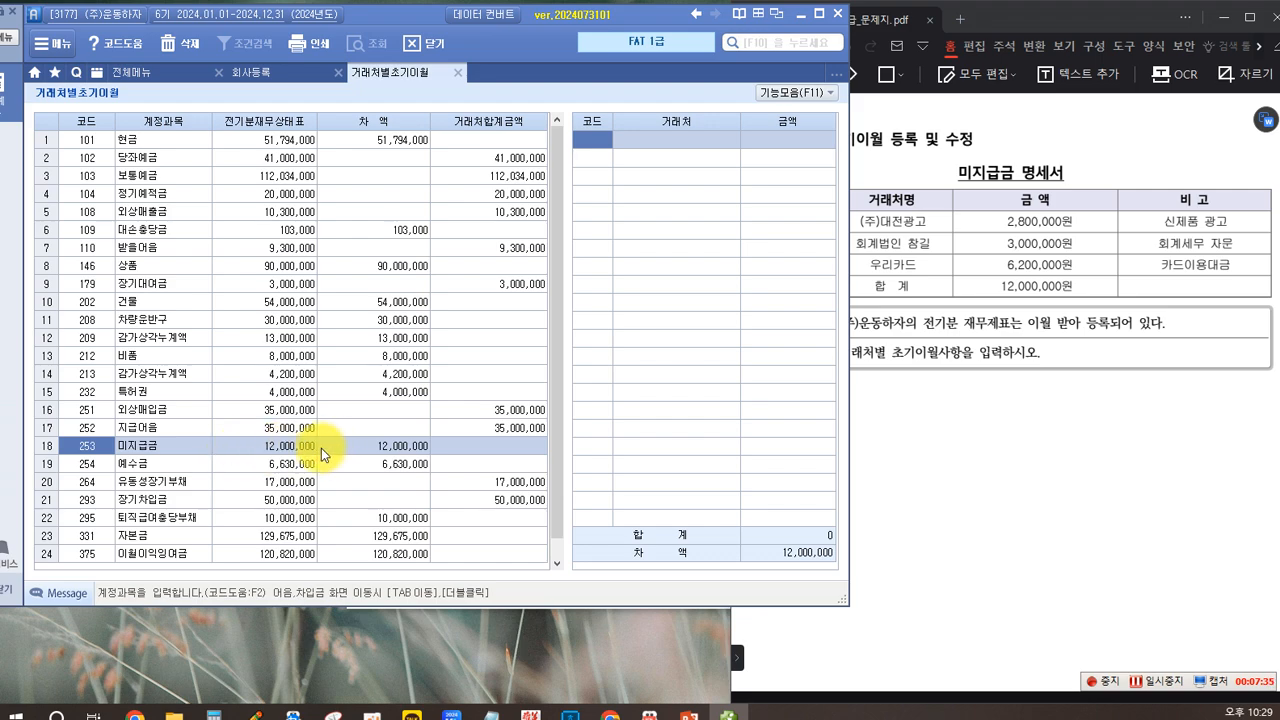
left_click(377, 447)
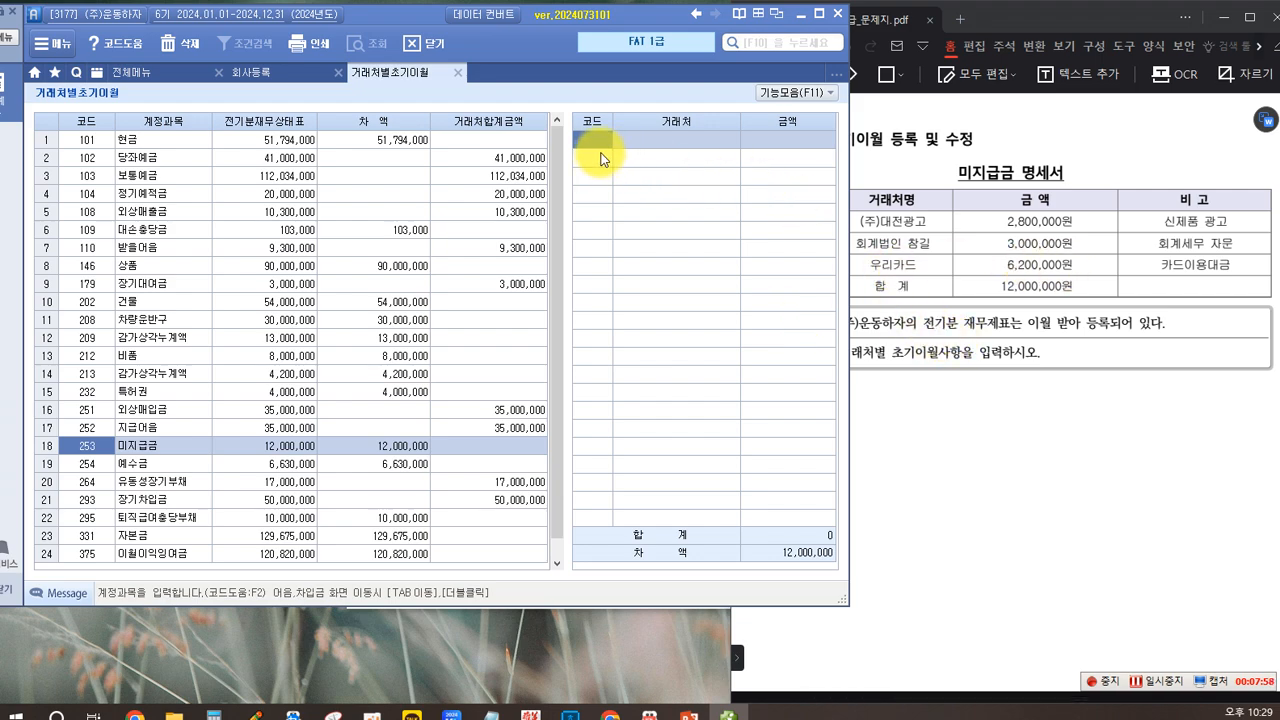
key("F2")
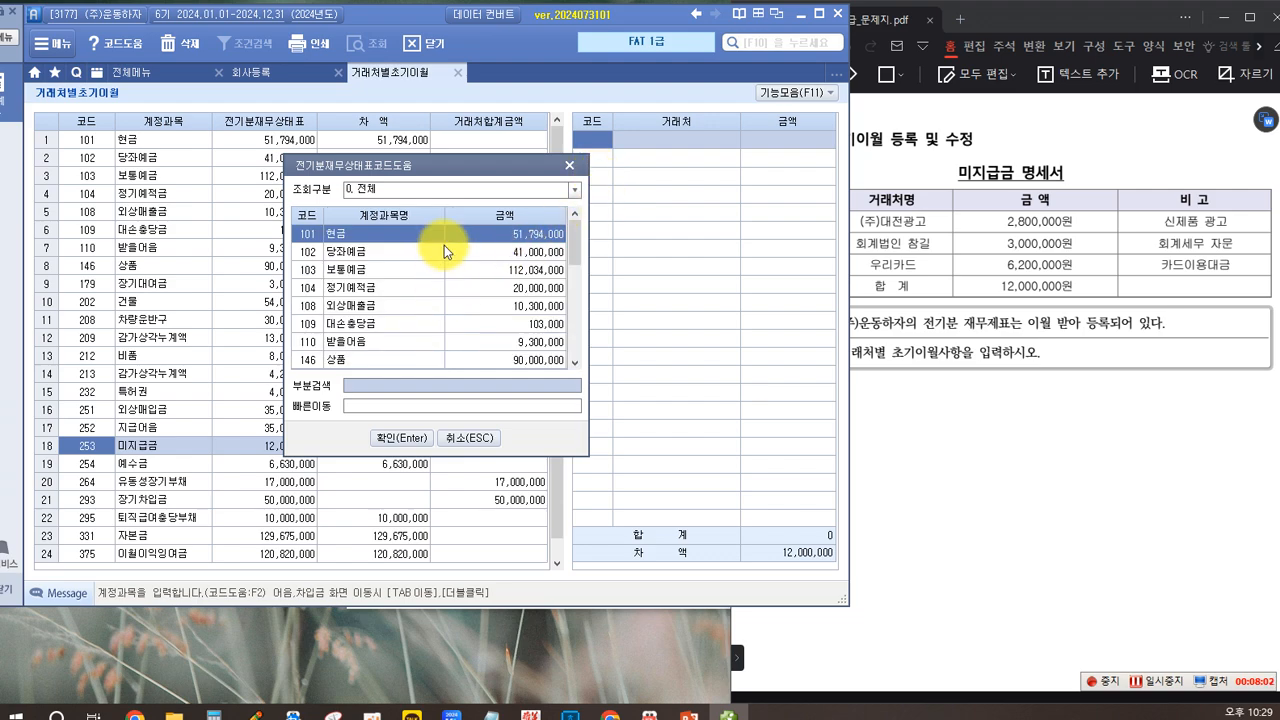
left_click(570, 165)
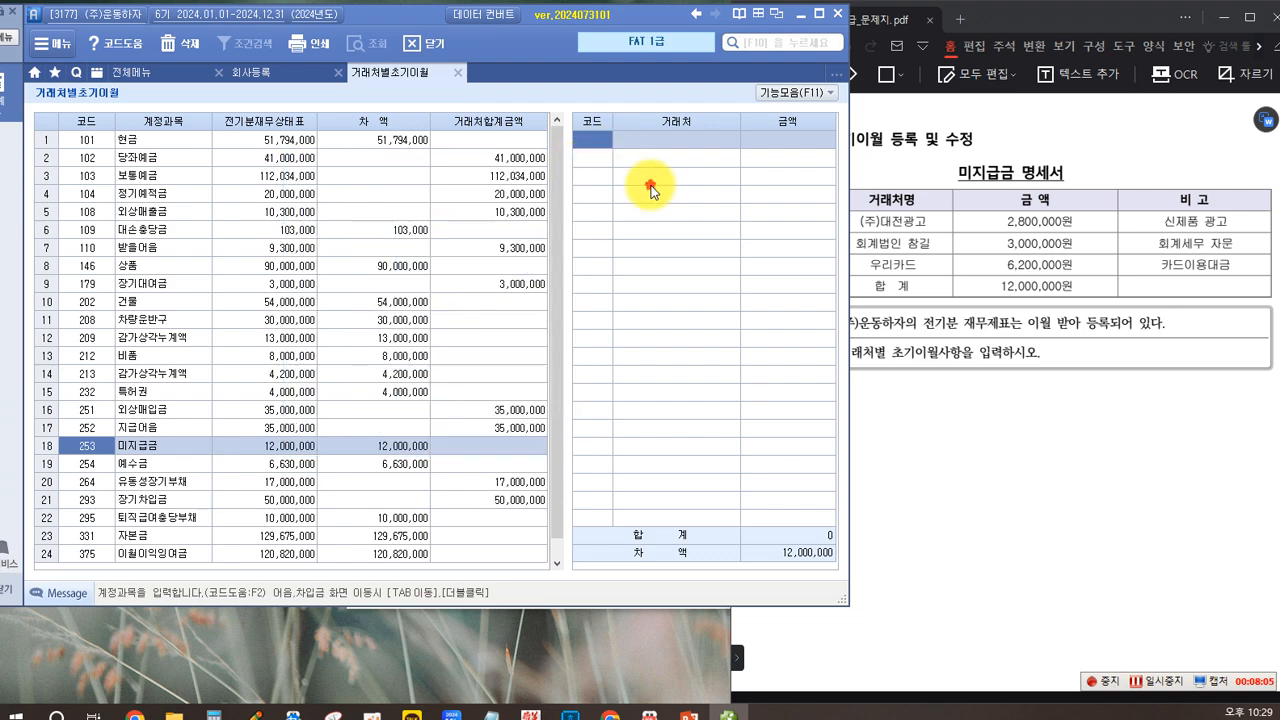
left_click(349, 443)
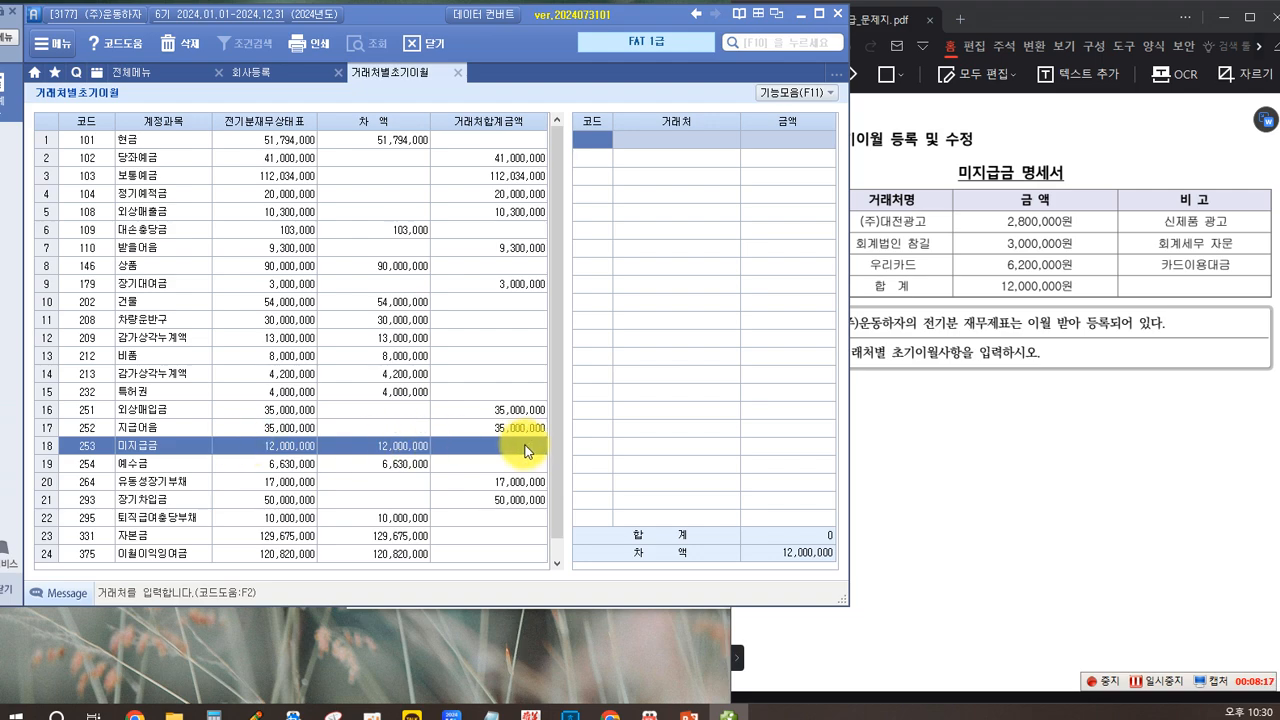
Step: Look up the vendor (주)대전광고 and enter its opening 미지급금 balance of 2,800,000
double_click(586, 145)
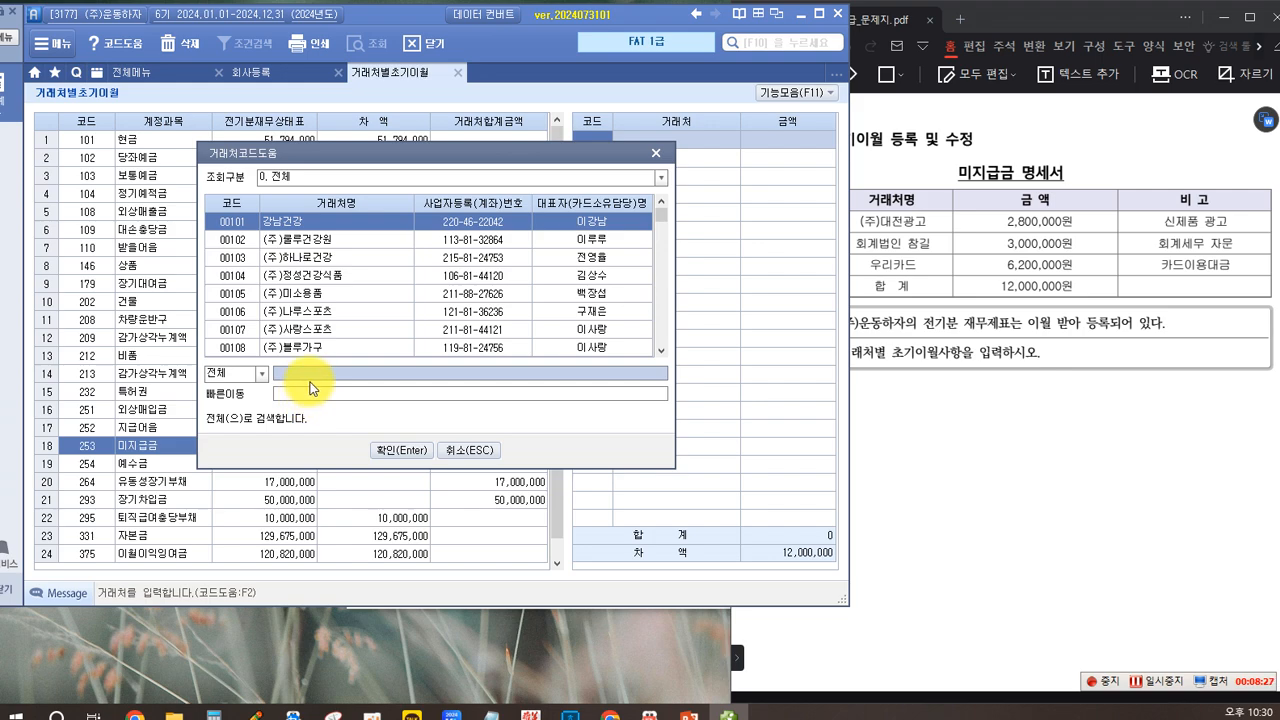
type("대전광고")
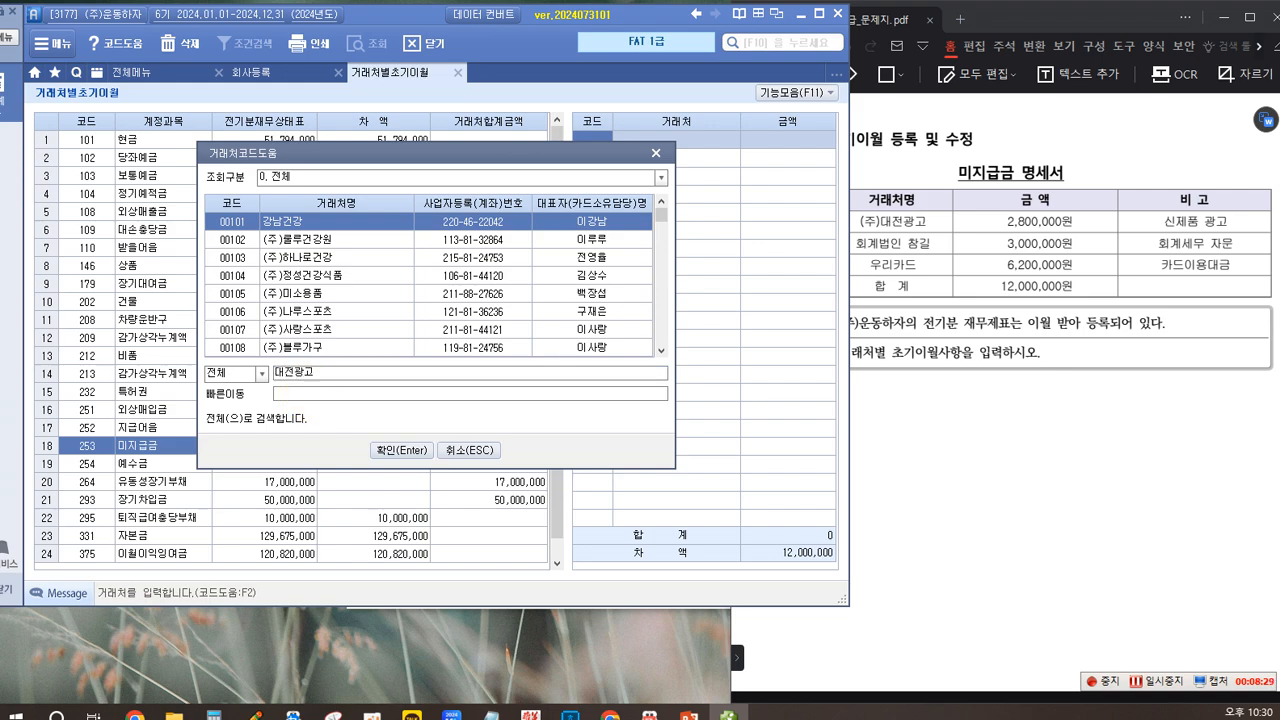
key("Return")
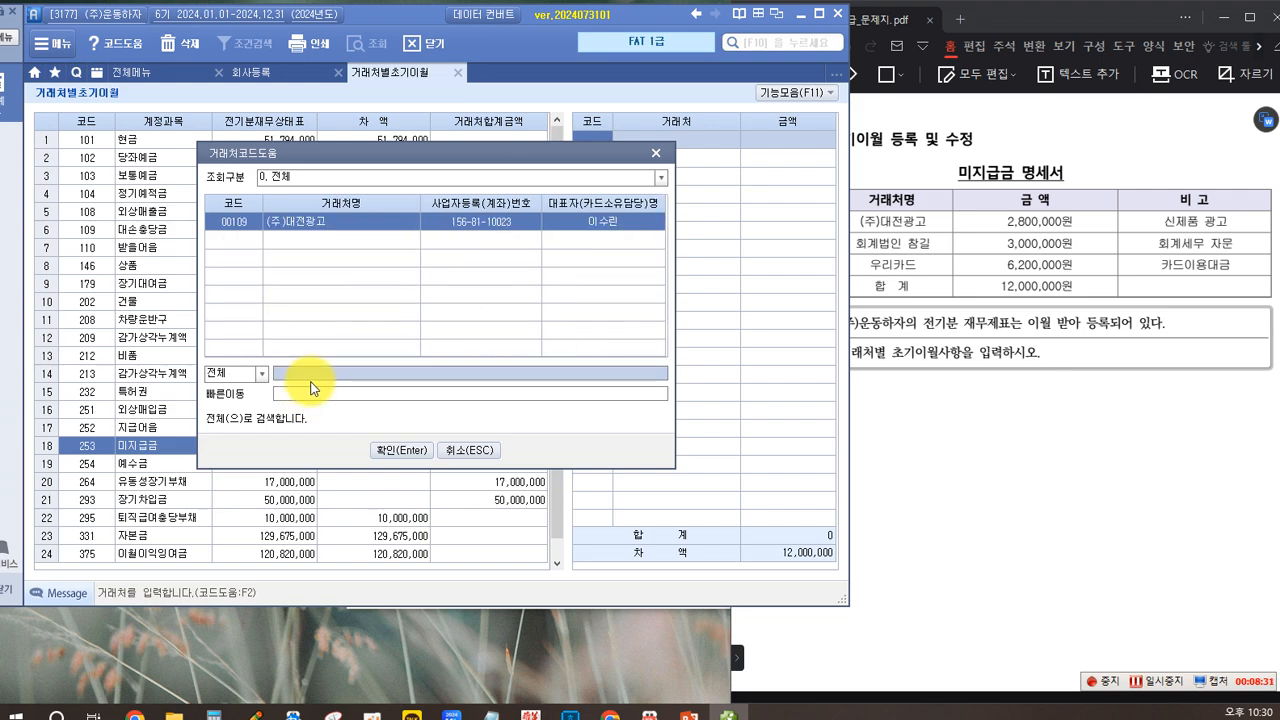
double_click(334, 220)
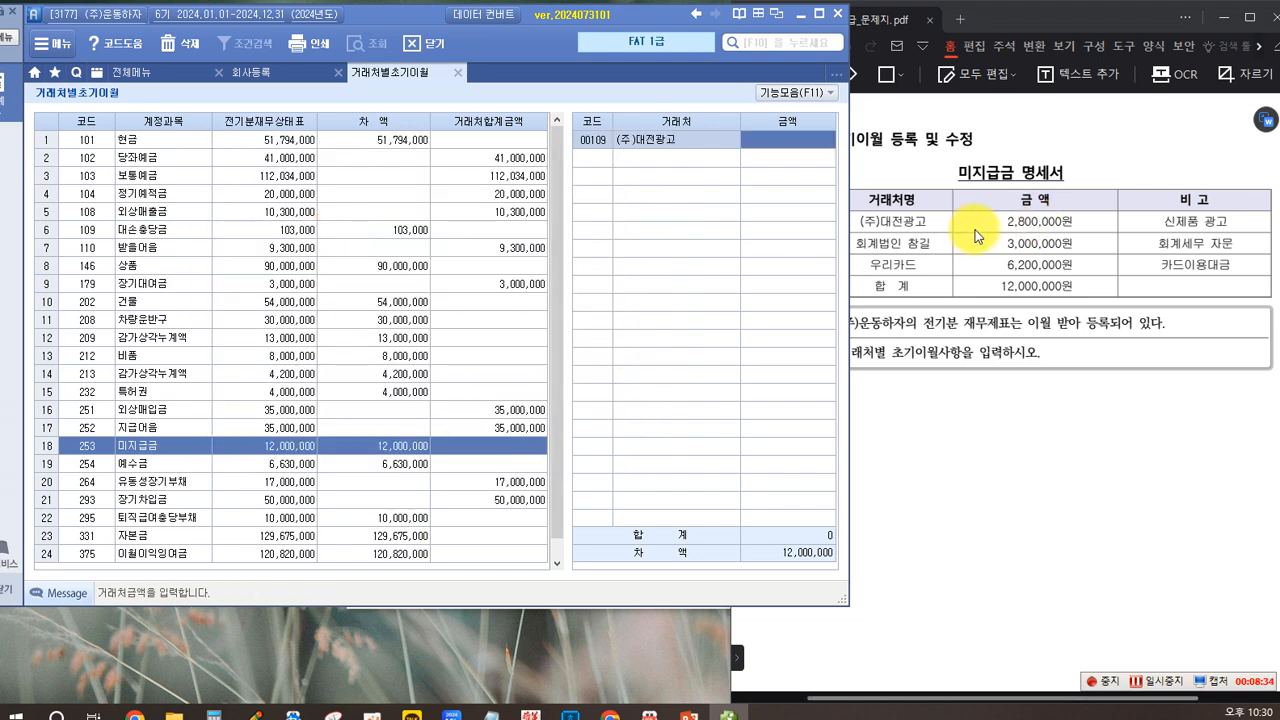
type("2800000")
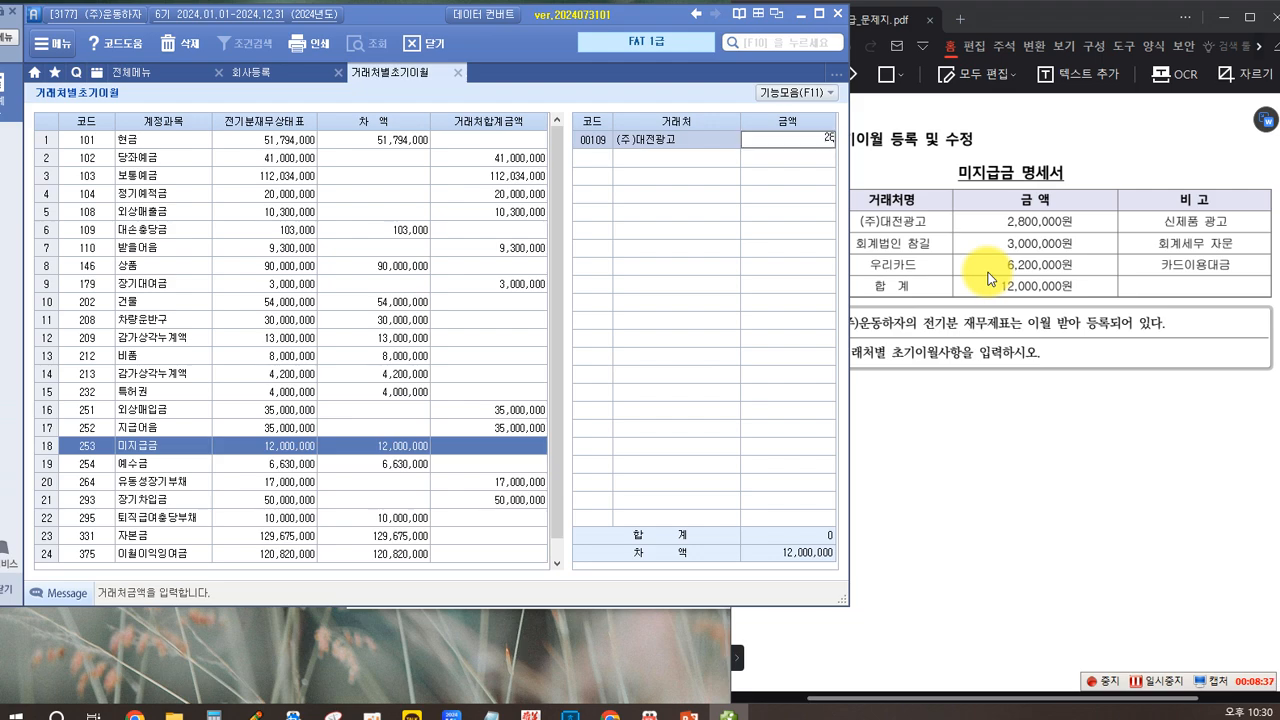
key("Return")
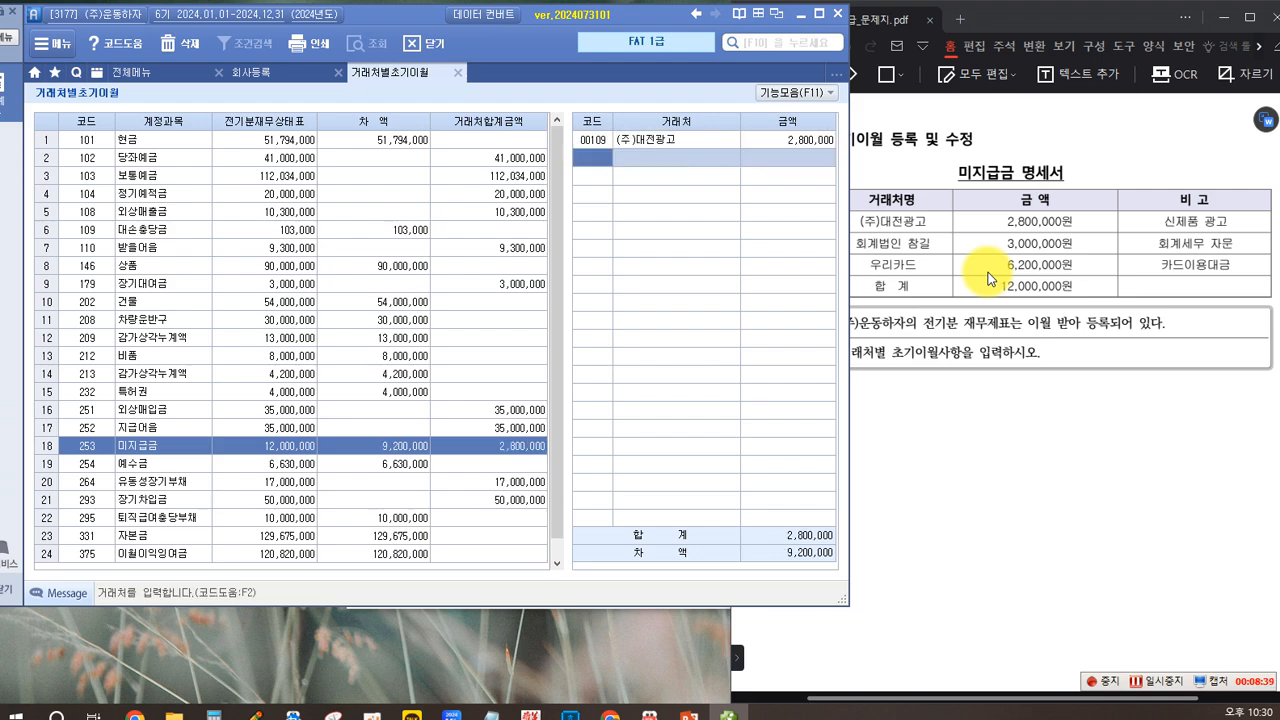
Step: Look up the vendor 회계법인 참길 and enter its opening 미지급금 balance of 3,000,000
key("F2")
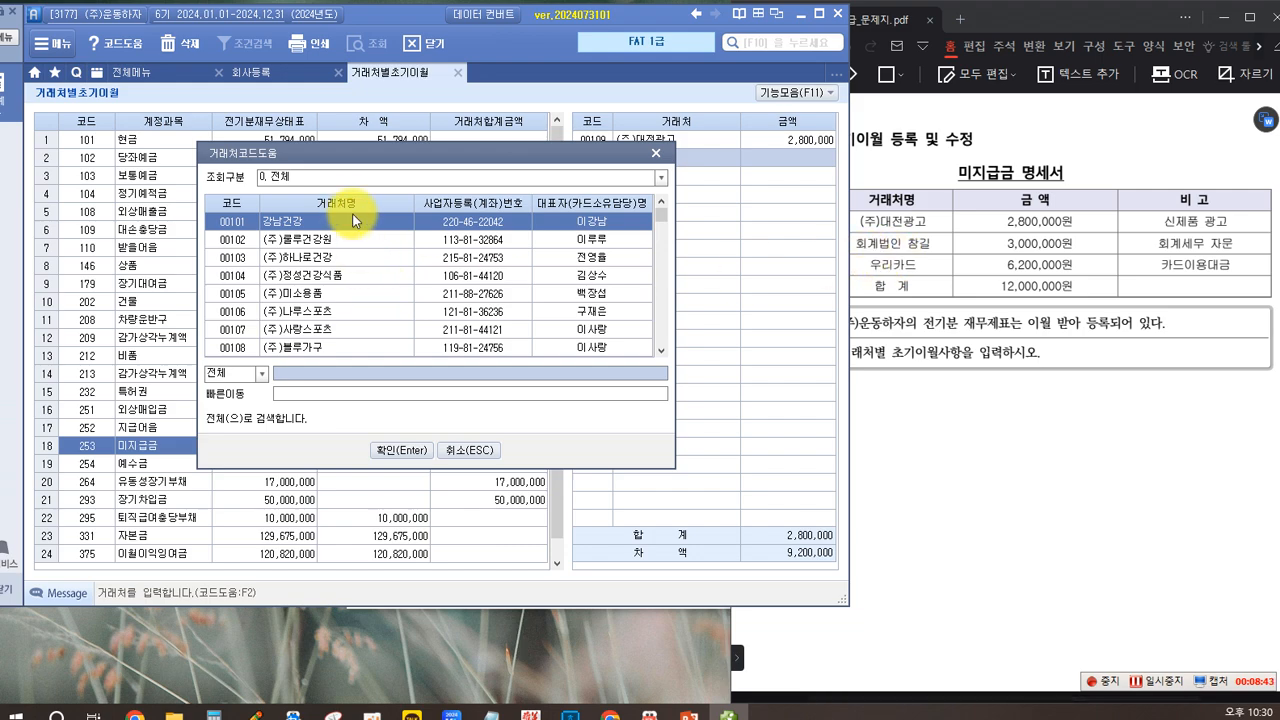
type("ㅎ")
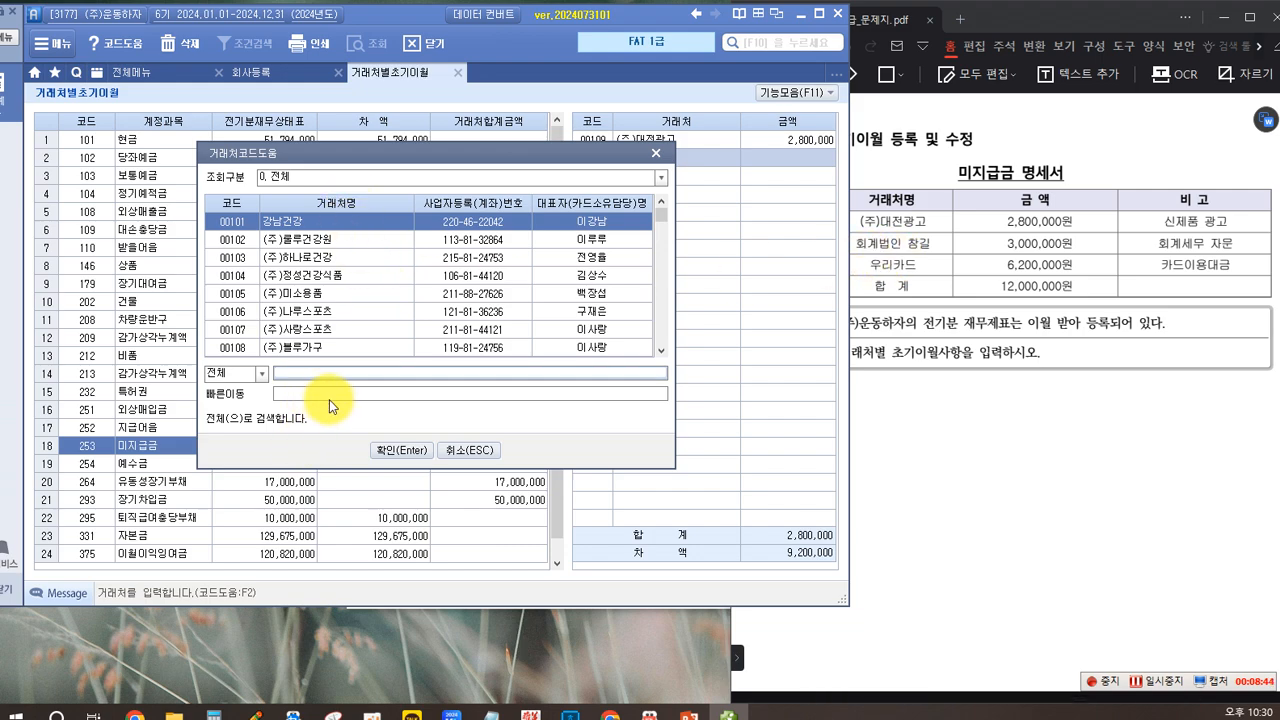
type("회계ㅂ")
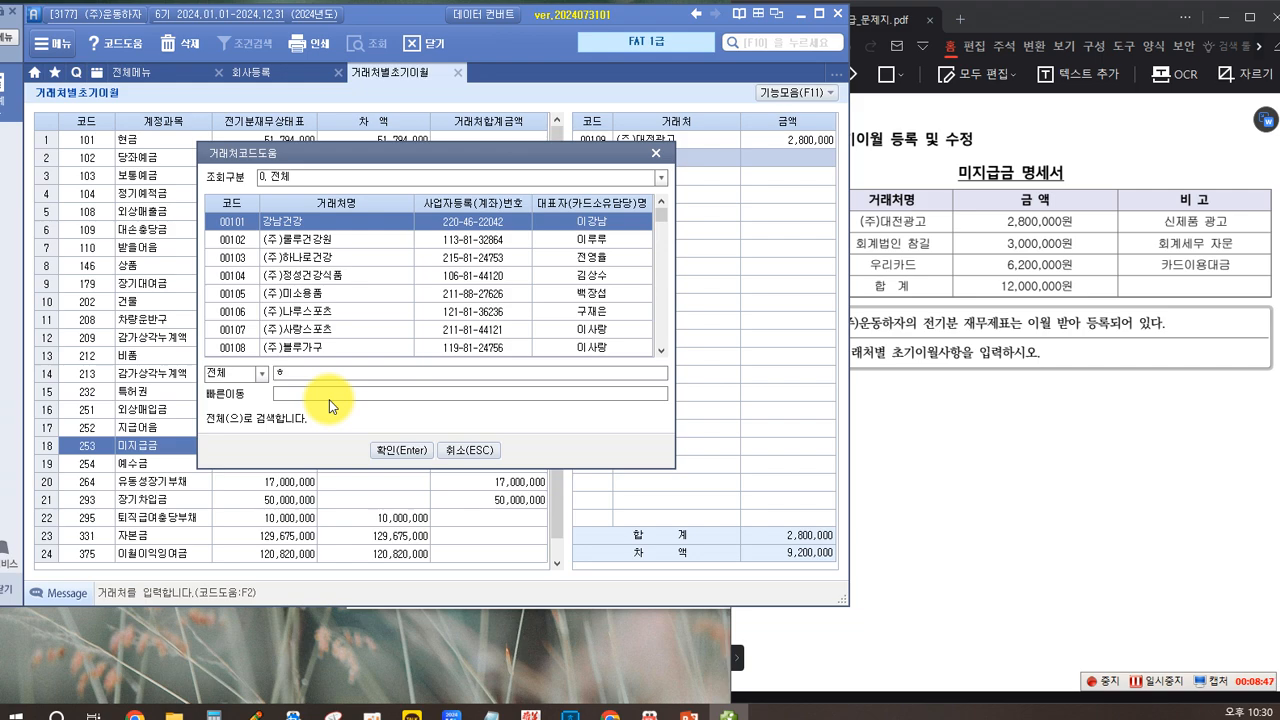
type("법ㅇ")
type("인")
key("Return")
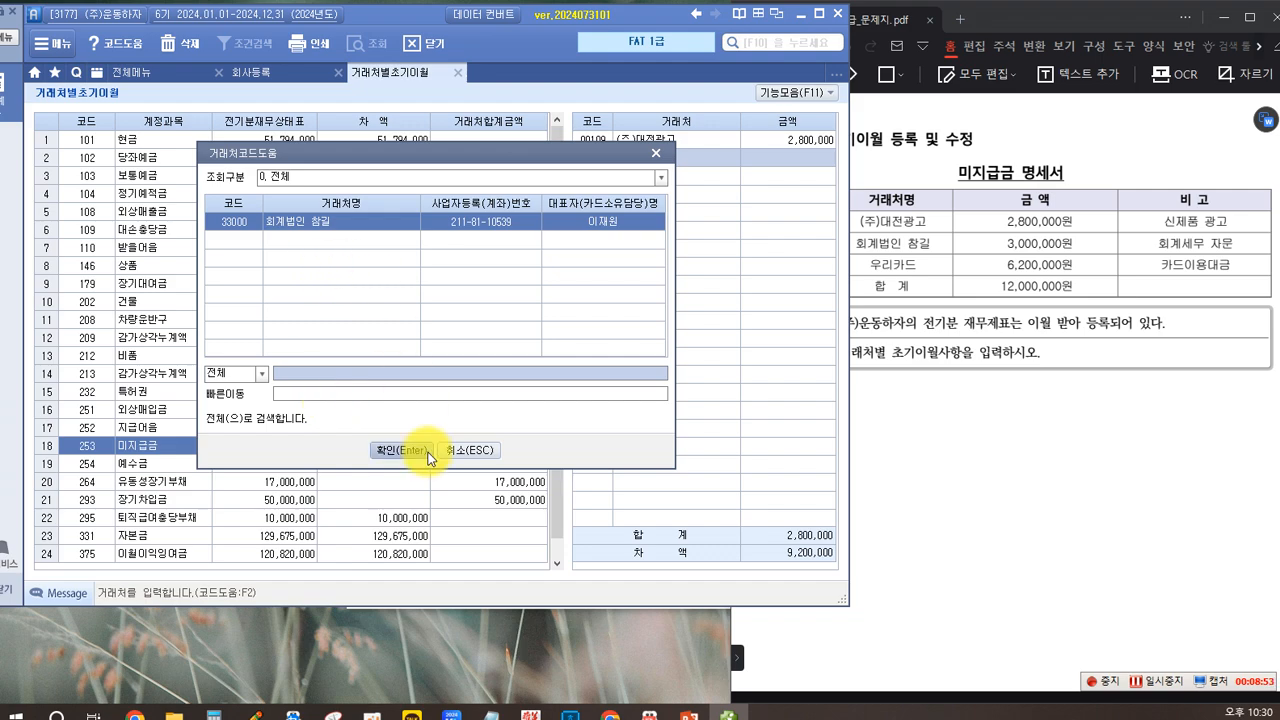
left_click(398, 452)
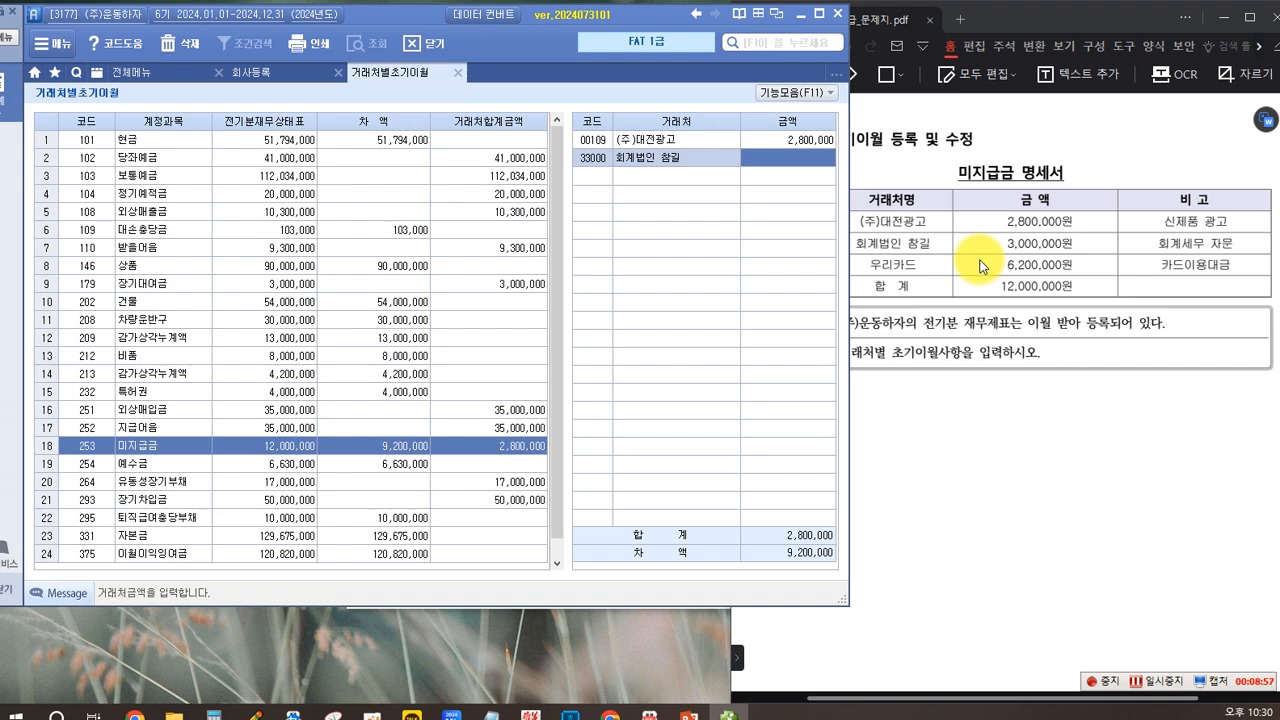
type("3000000")
key("Return")
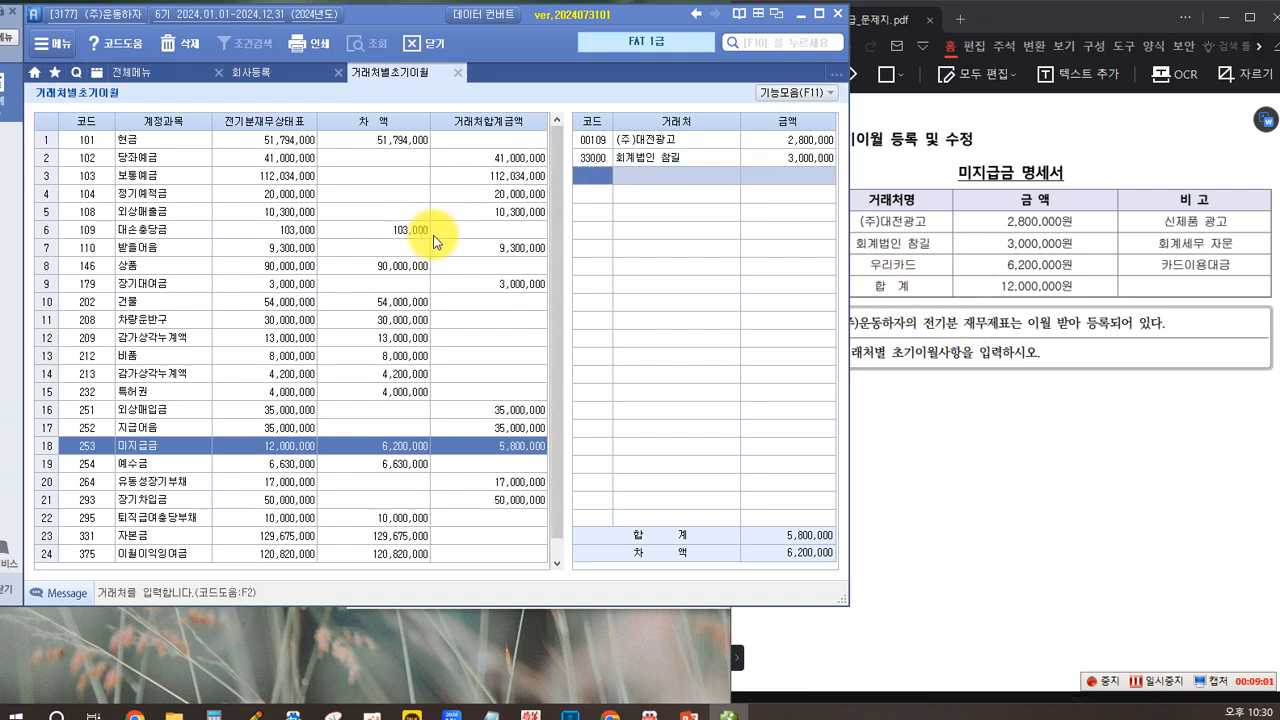
Step: Look up the vendor 우리카드 and enter its opening 미지급금 balance of 6,200,000
key("F2")
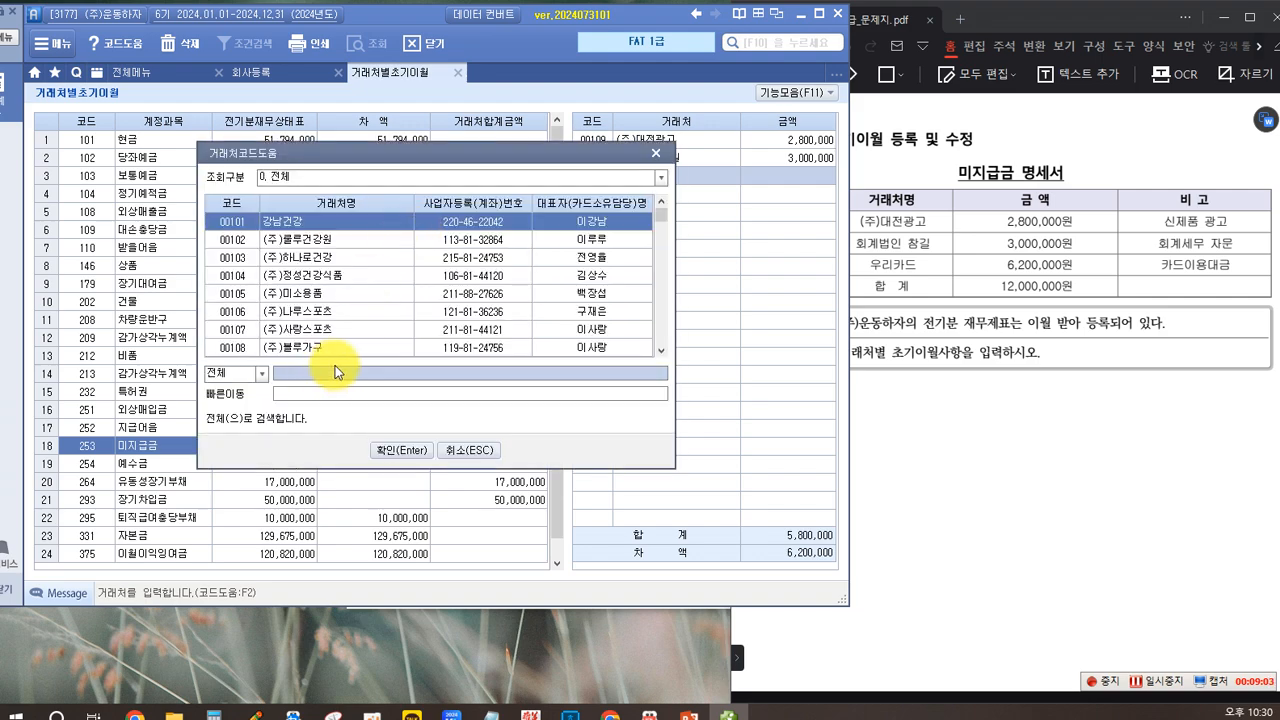
type("우리카")
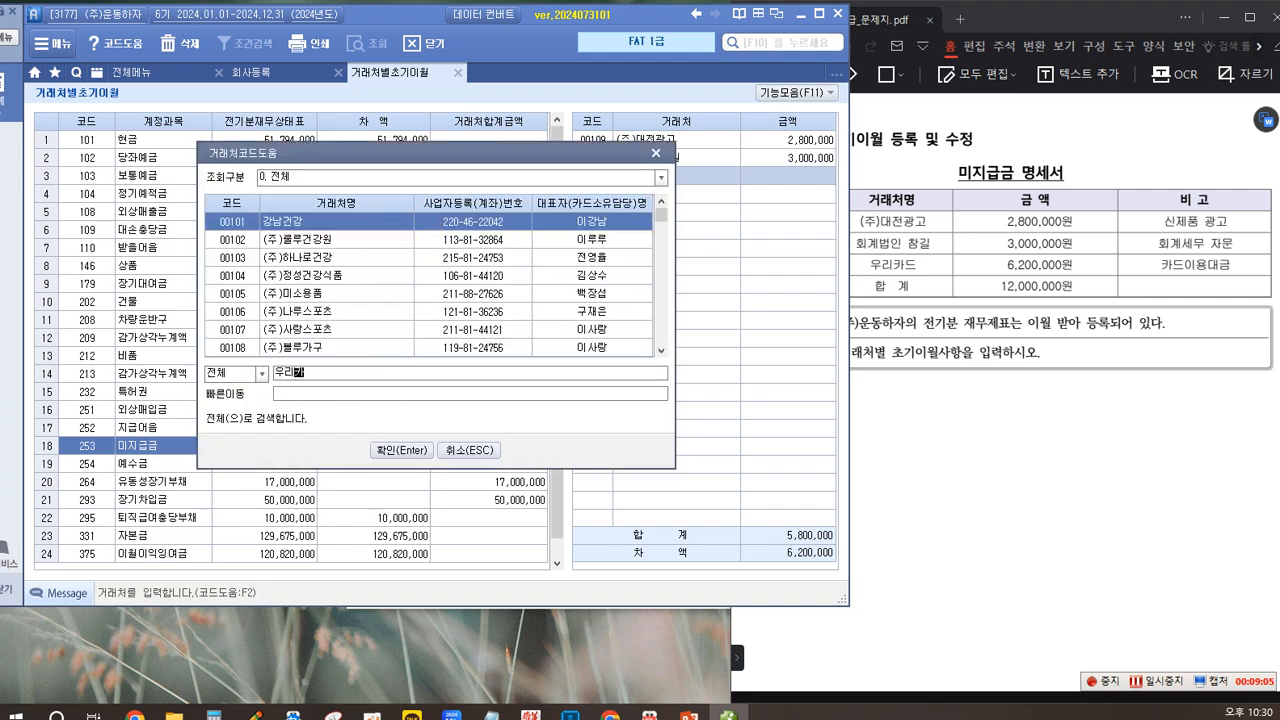
key("Return")
key("Return")
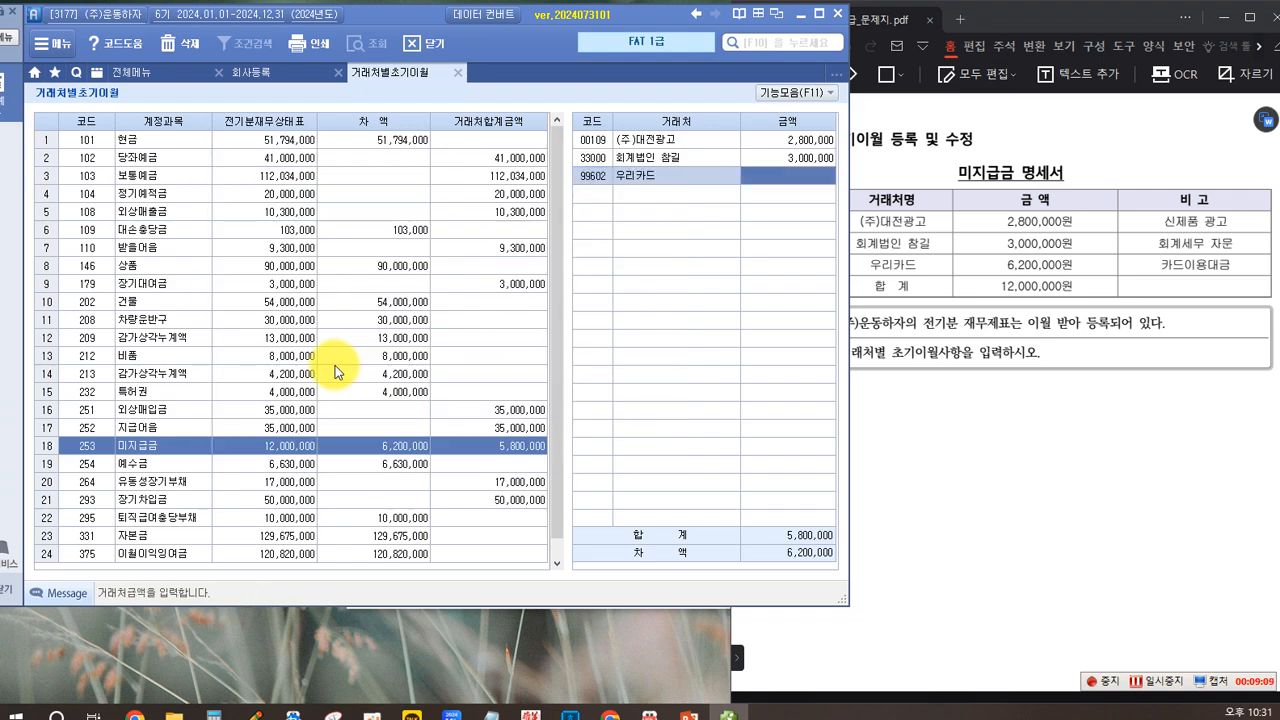
type("6200000")
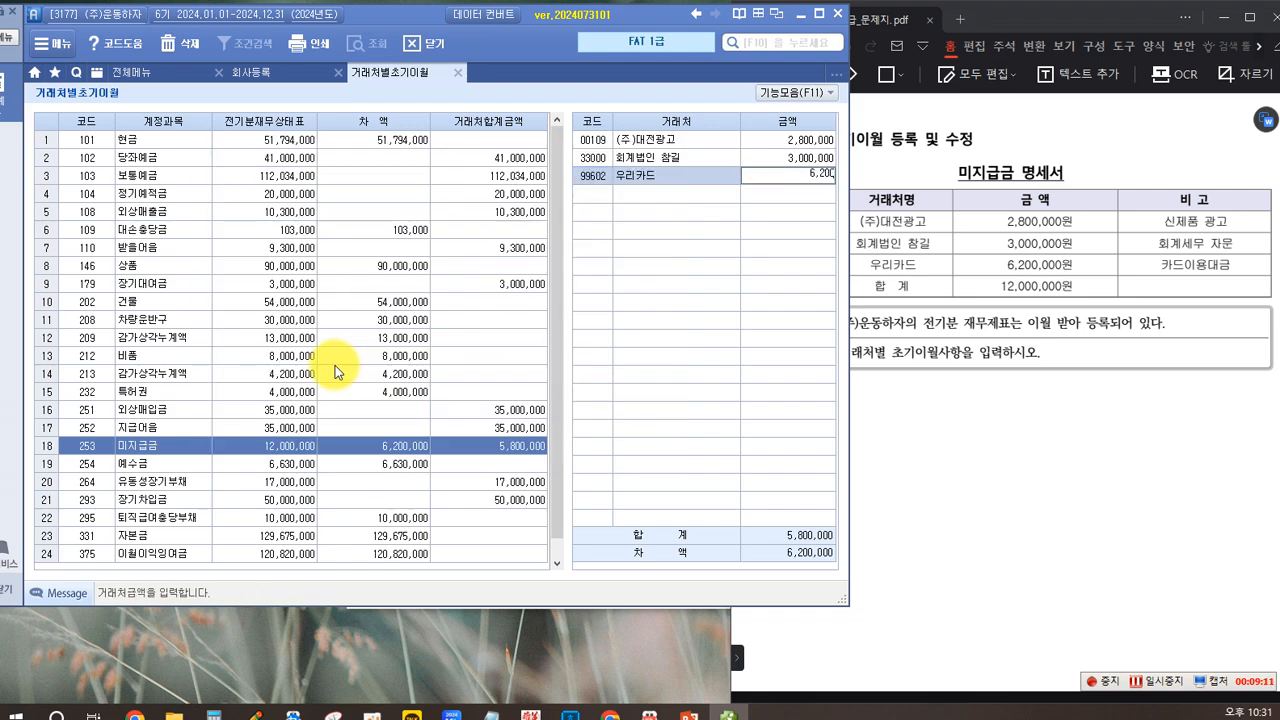
key("Return")
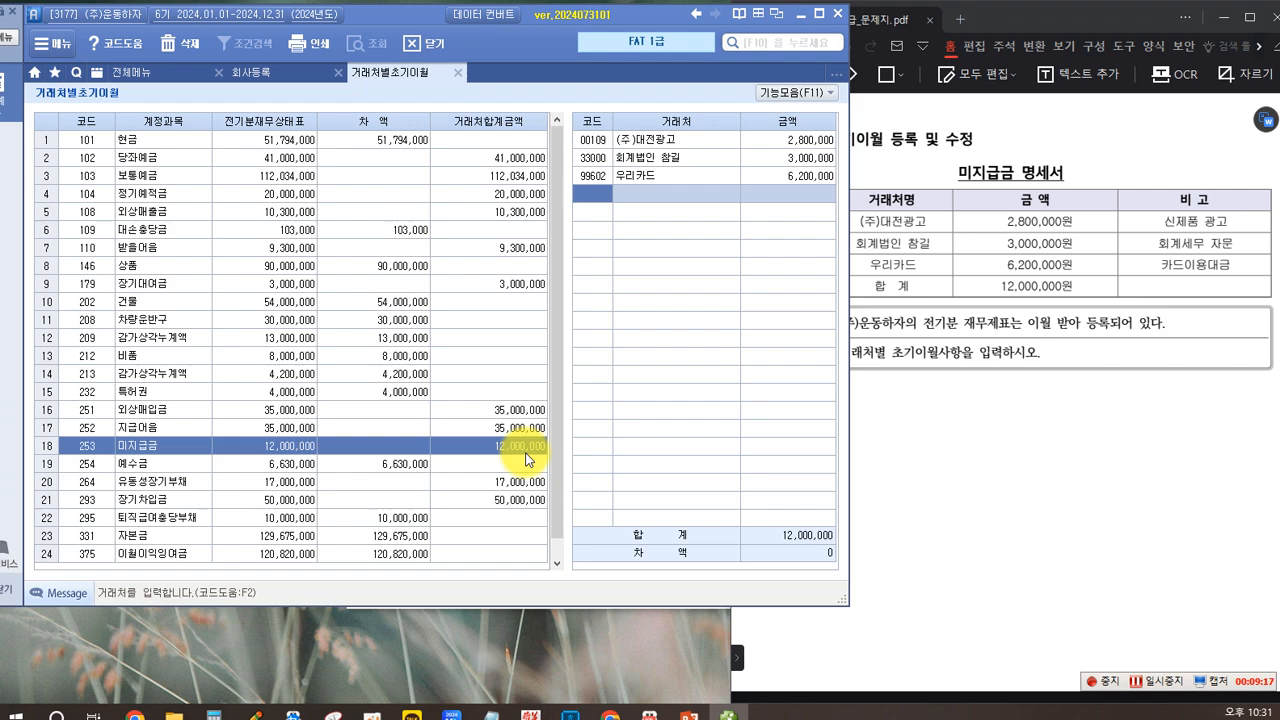
Step: Read the first 실무수행 2 task on entering transaction data from the 주민세 payment receipt in the question PDF
left_click(1108, 478)
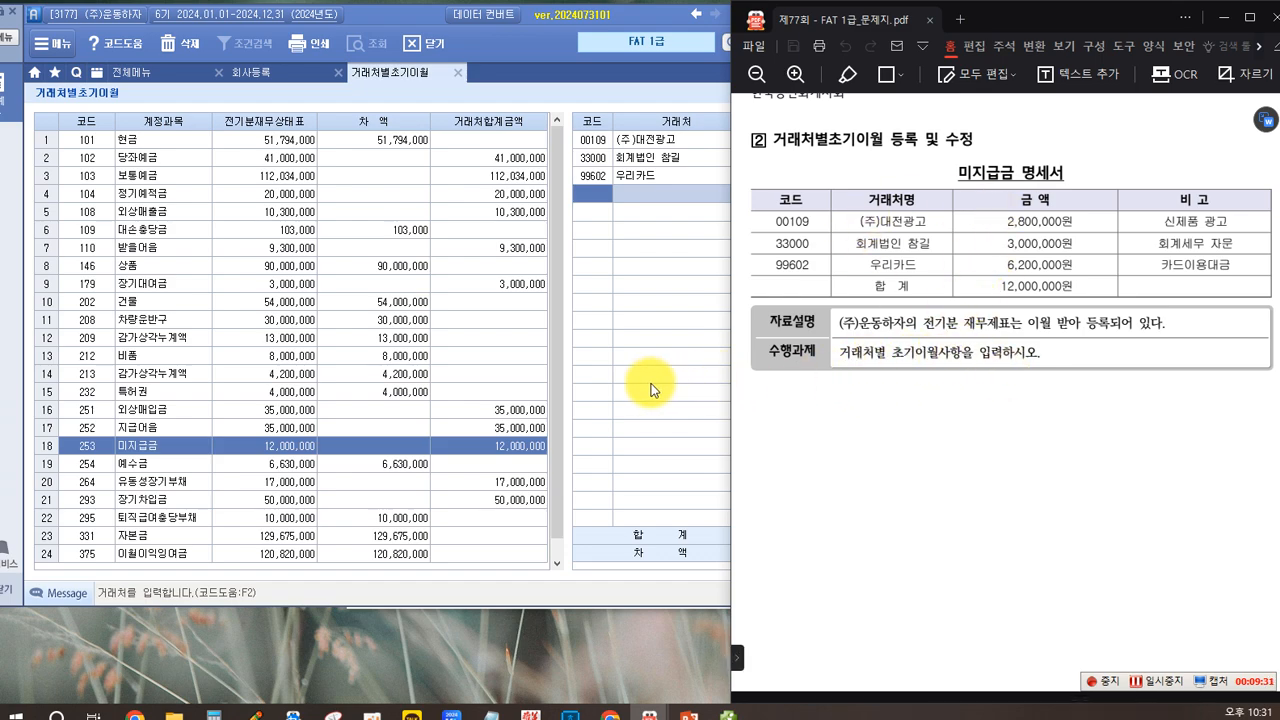
scroll(890, 398, "down", 10)
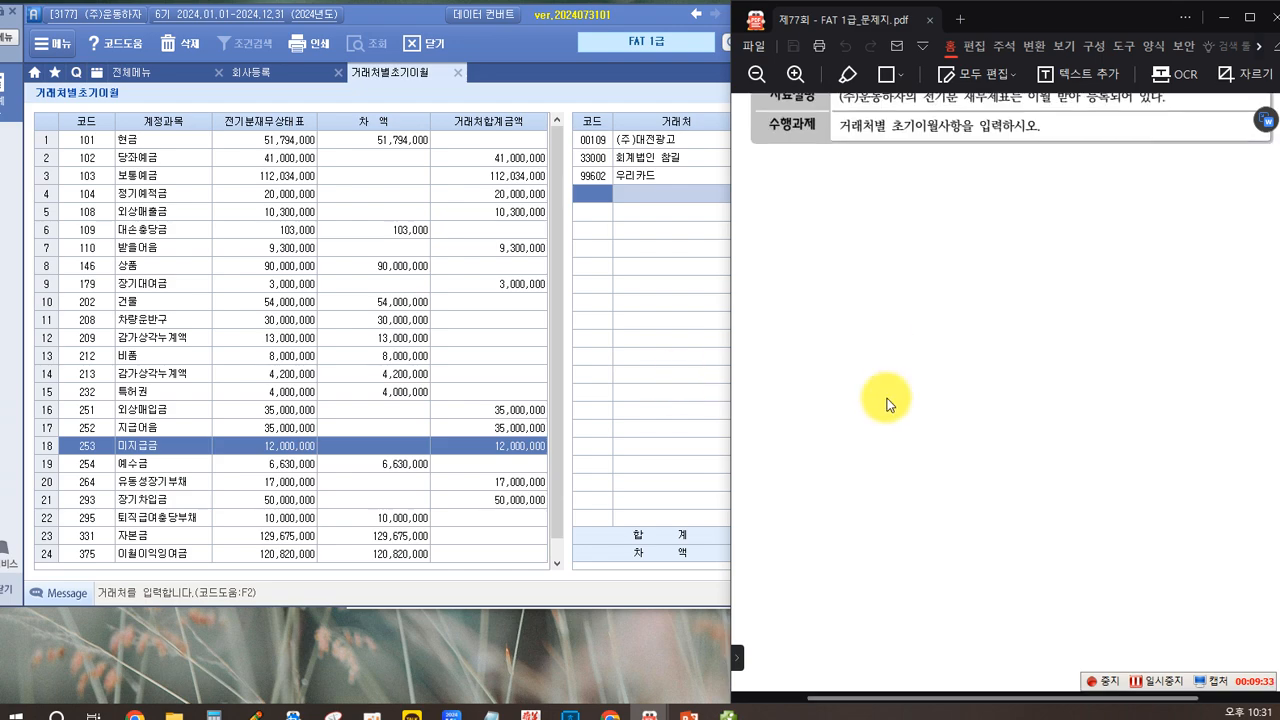
scroll(887, 398, "down", 1)
scroll(887, 398, "up", 1)
scroll(887, 398, "down", 1)
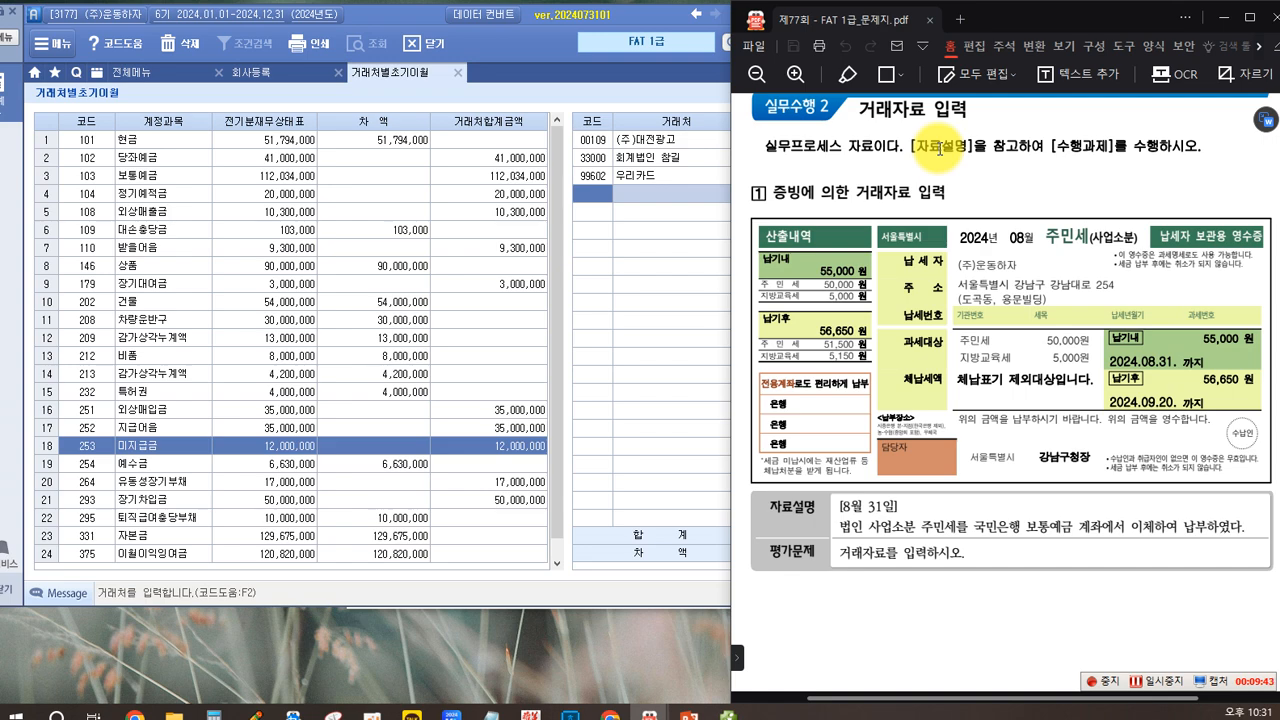
Step: Write the on-screen note "전기분 재무제표...." below the 미지급금 명세서 task in the question PDF
scroll(935, 150, "up", 4)
scroll(920, 314, "down", 8)
scroll(925, 327, "down", 2)
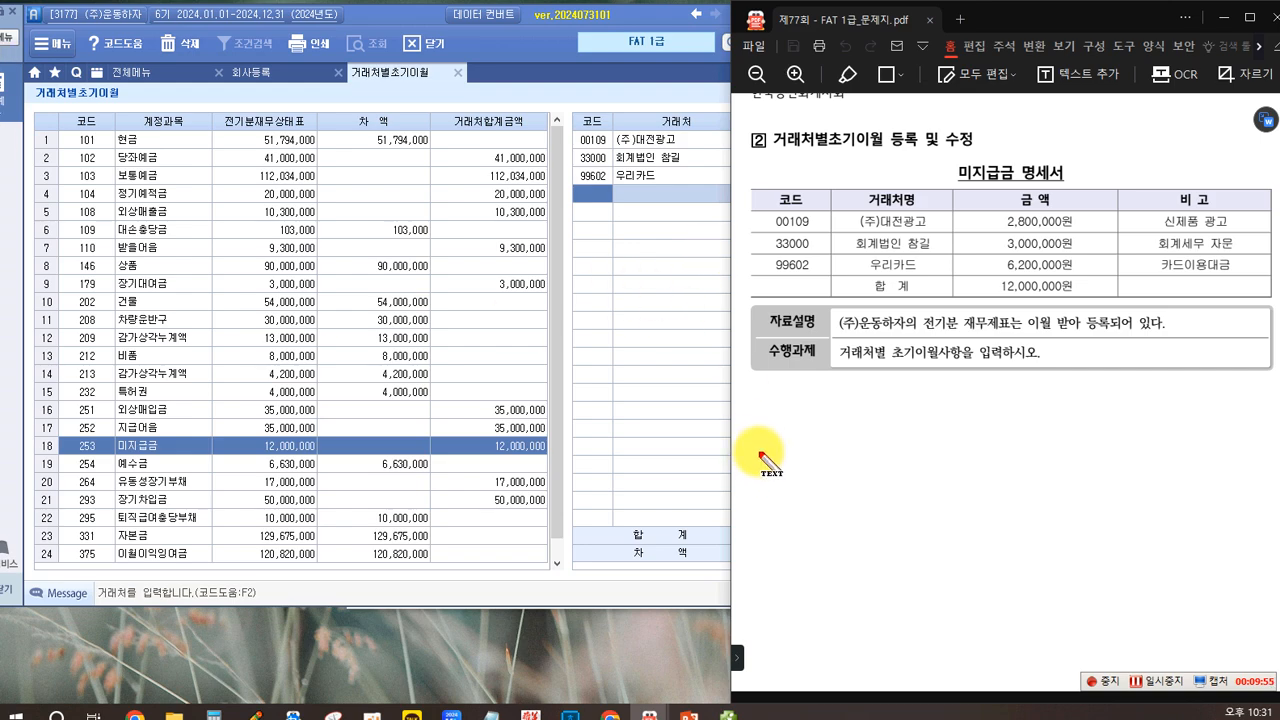
left_click(777, 403)
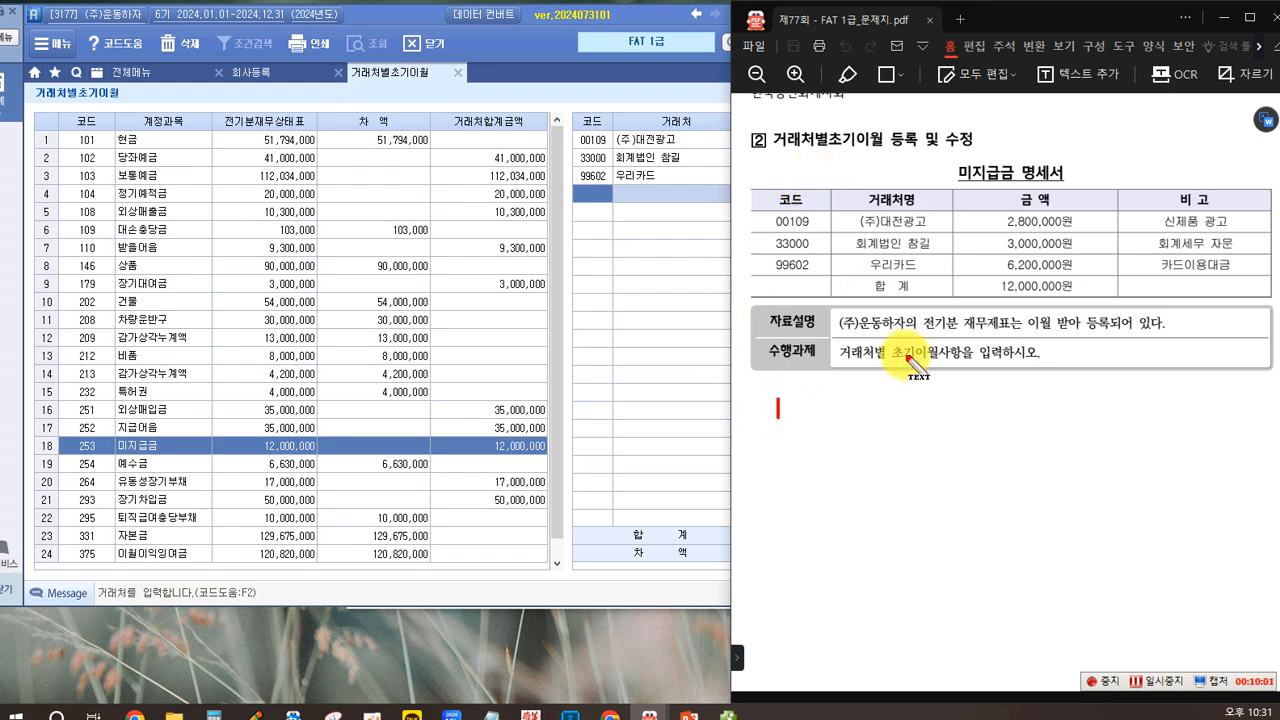
type("전기분")
type(" 재무제표")
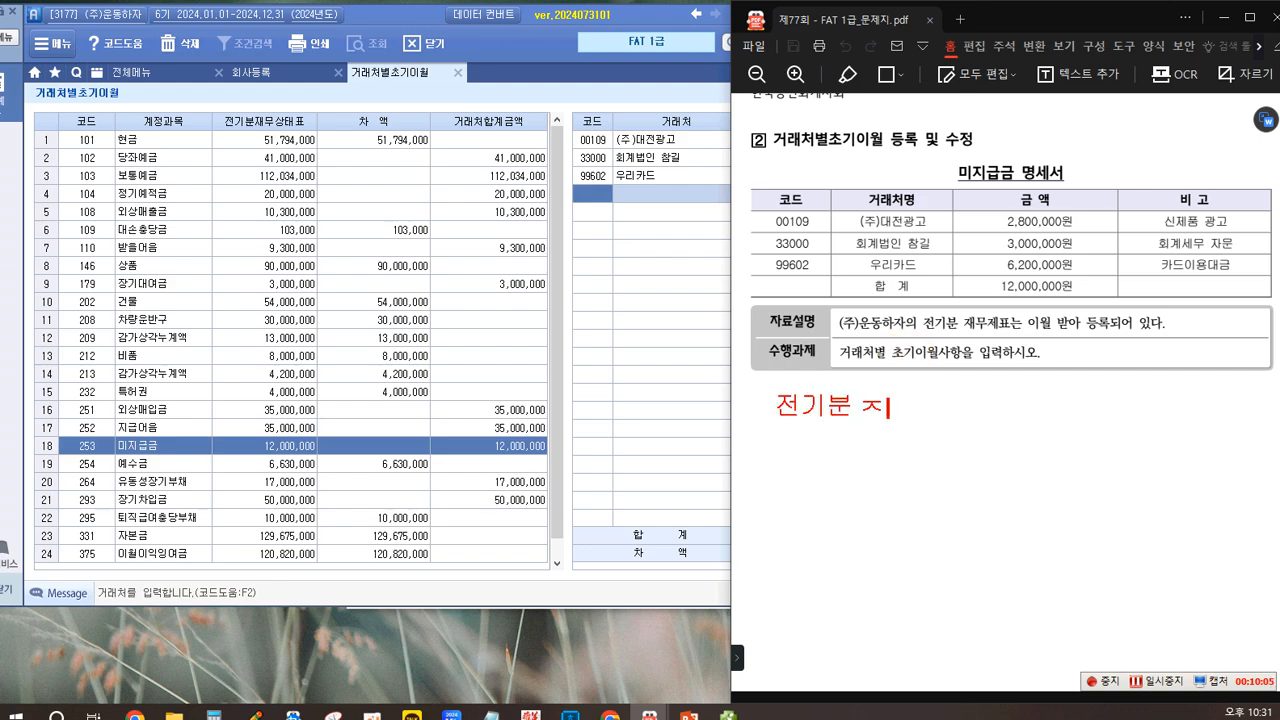
type("....")
key("Return")
key("Return")
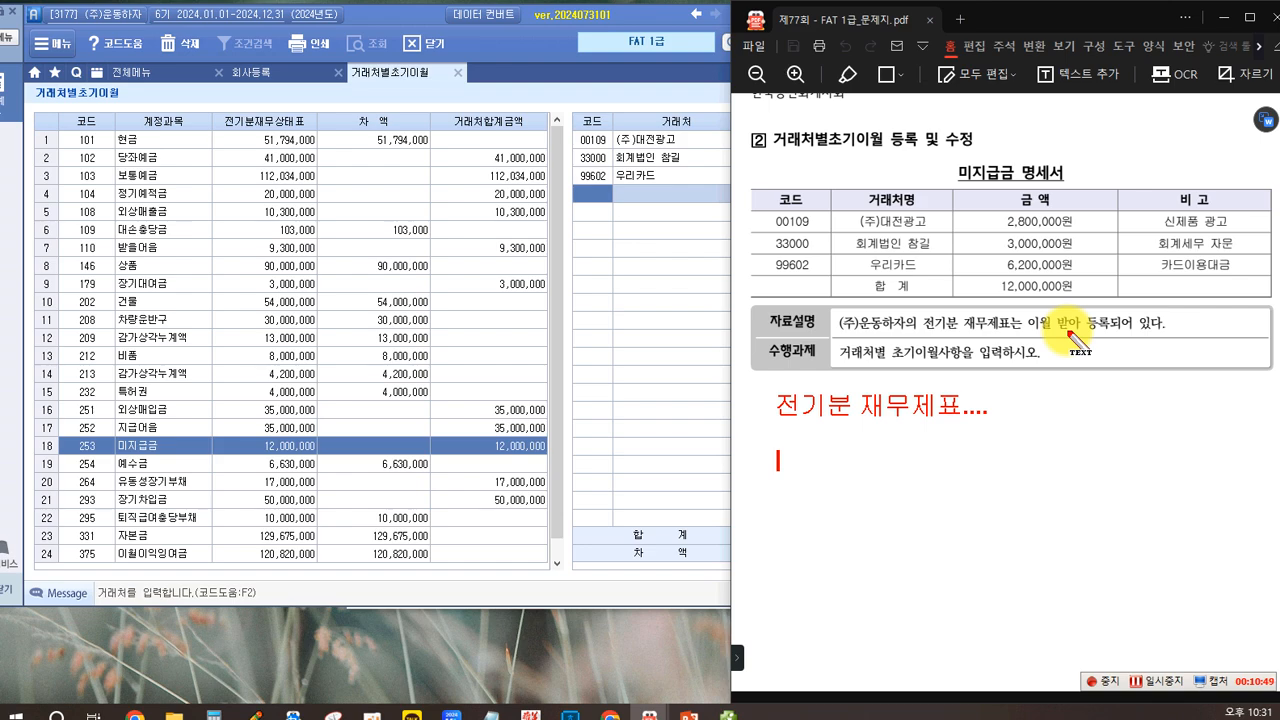
Step: Add the note line "처음으로 회계프로그램 사용하기 시작...." below the first annotation line
type("처음으로")
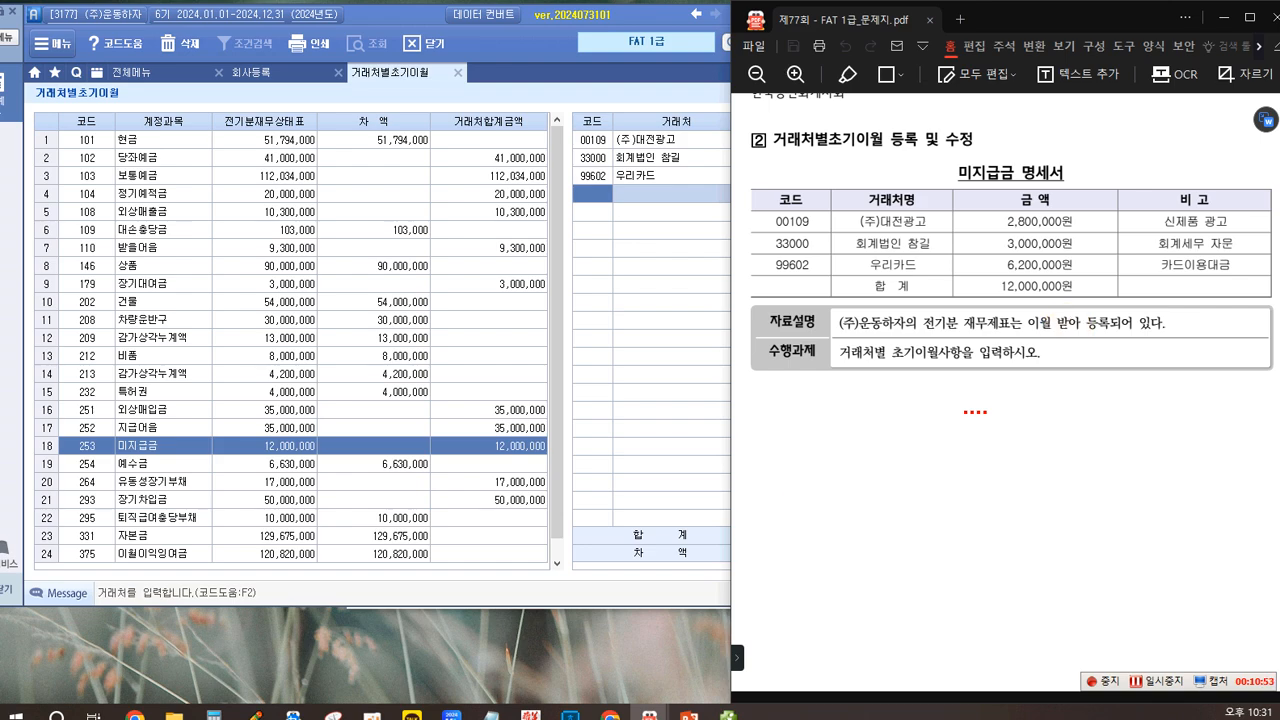
type(" 회계")
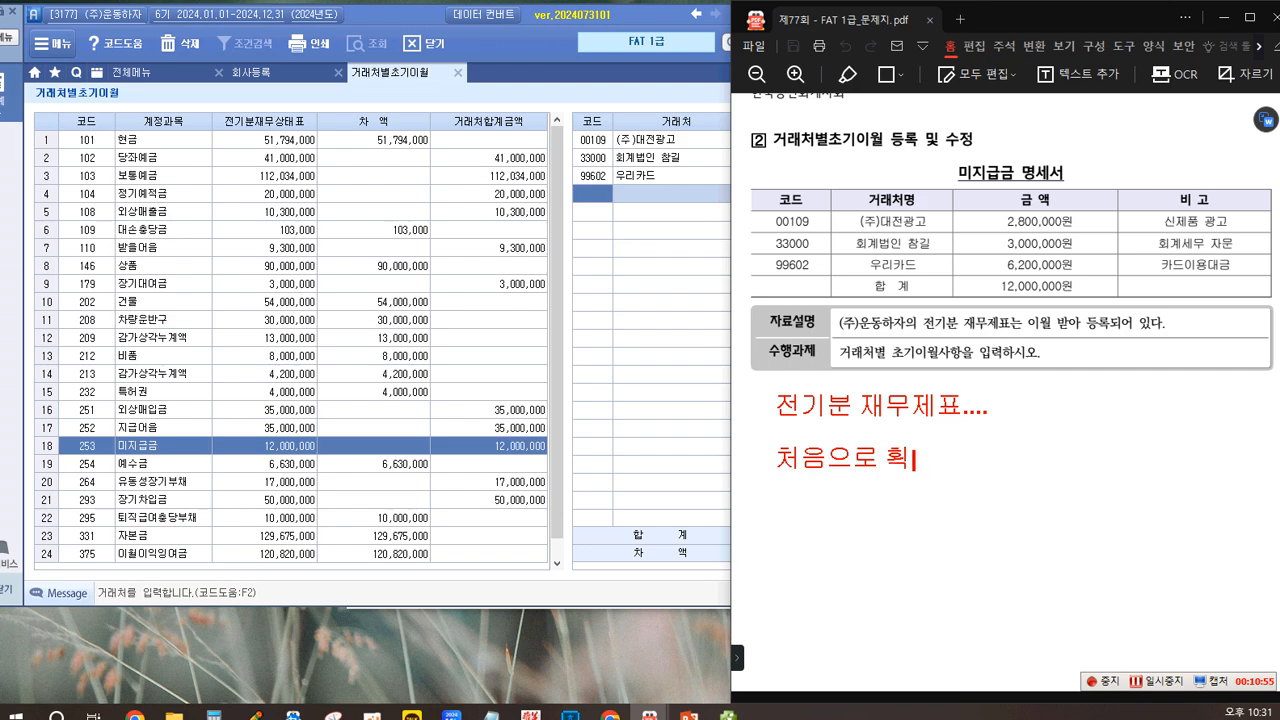
type("브로")
key("BackSpace")
key("BackSpace")
type("프로그램")
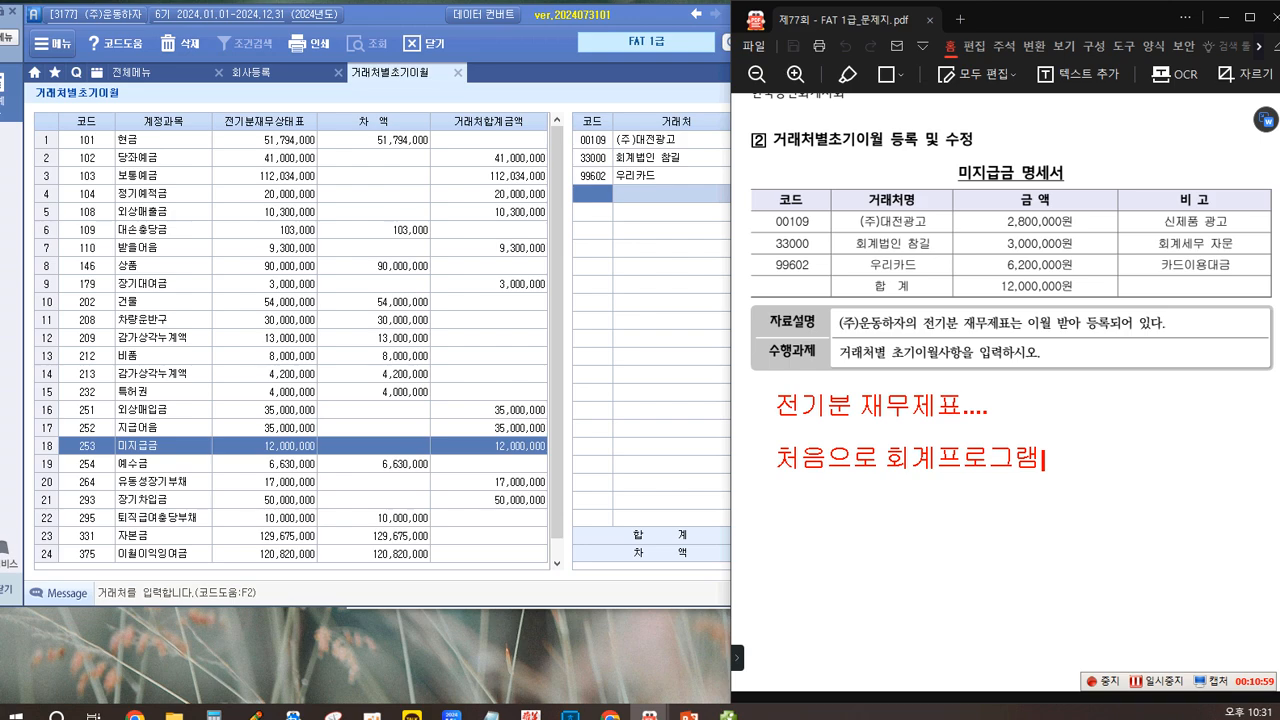
type(" 사요ㅇ")
type("하기 시작")
type("....")
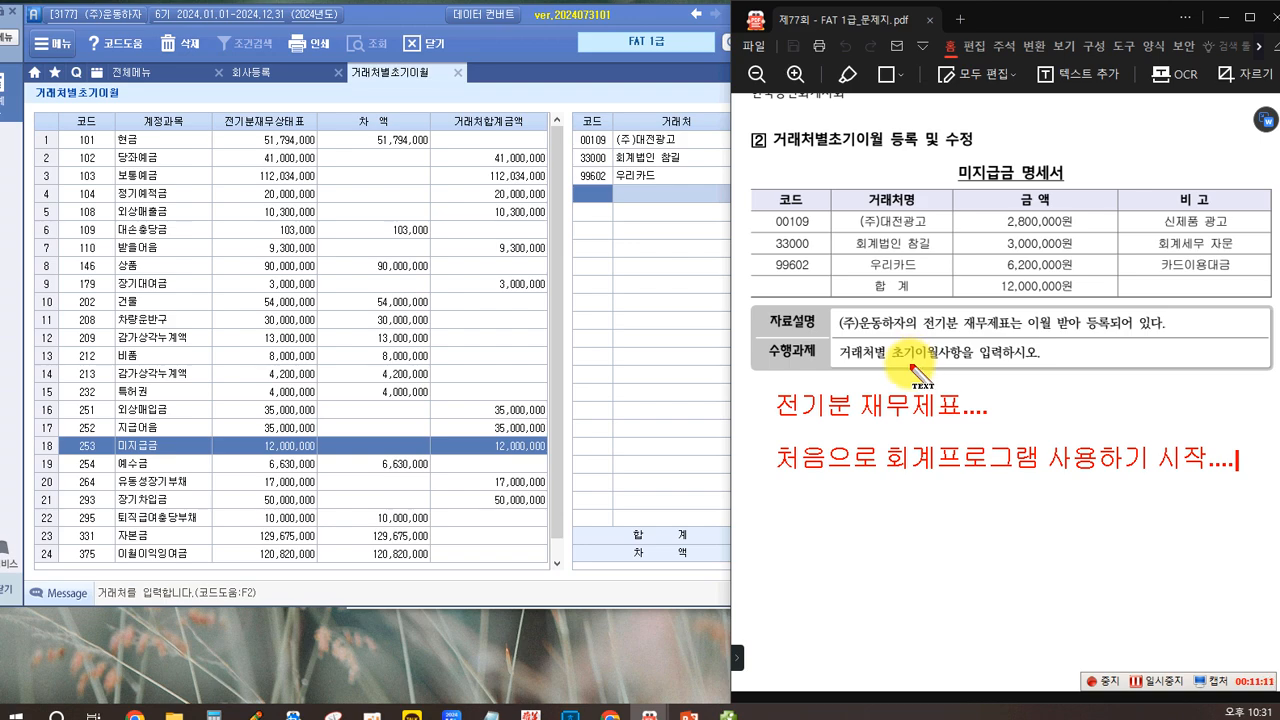
Step: Add a third note line reading "장부...엑셀....결산...재무제표..." below the existing annotation
key("Return")
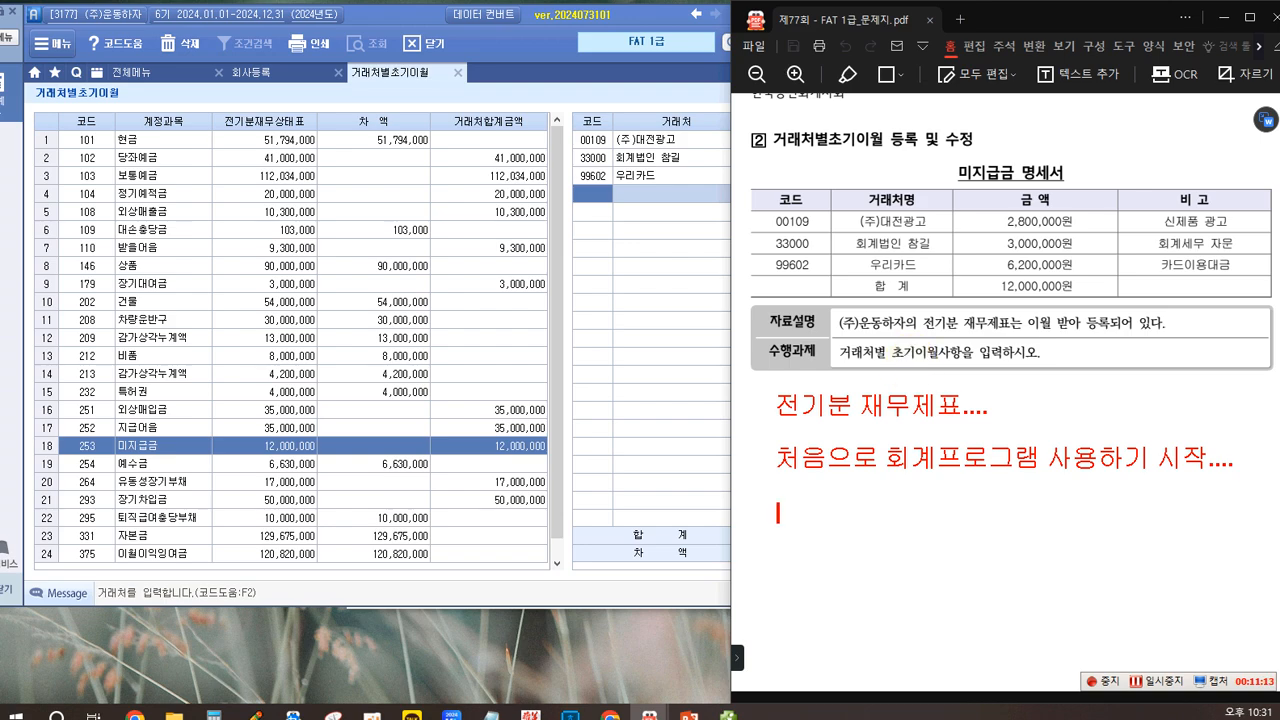
type("장부...엑")
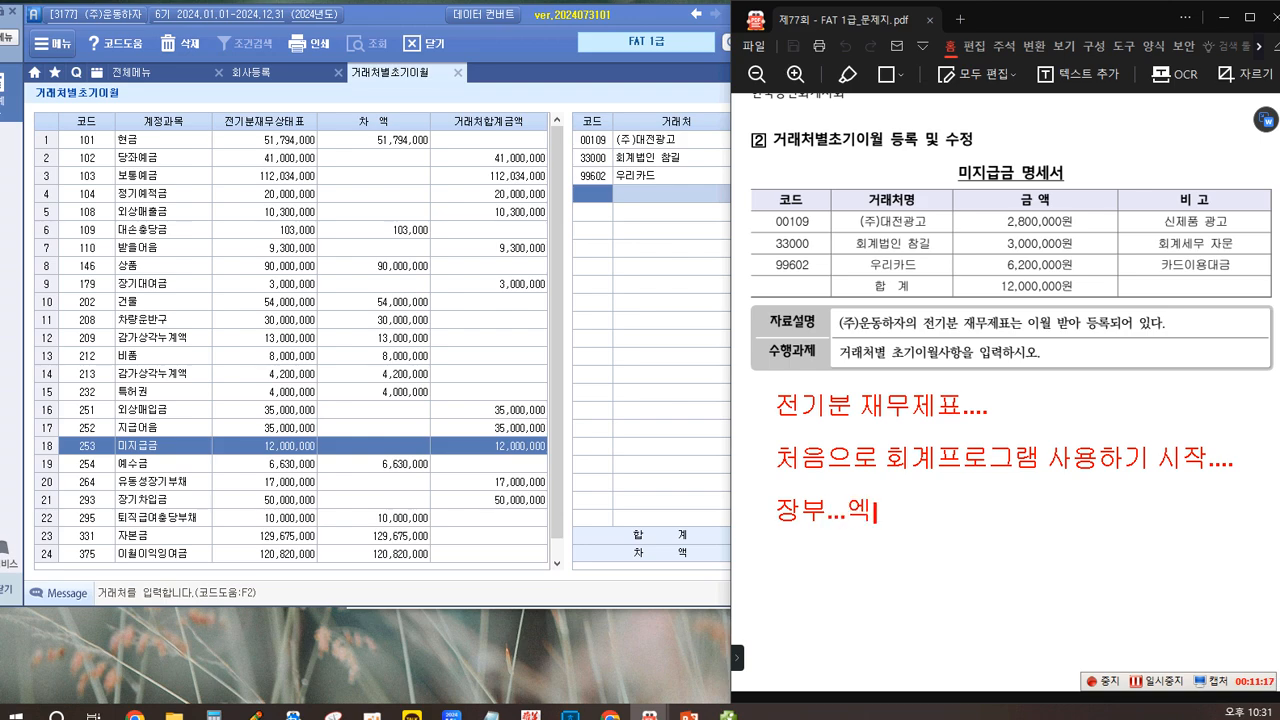
type("셀....")
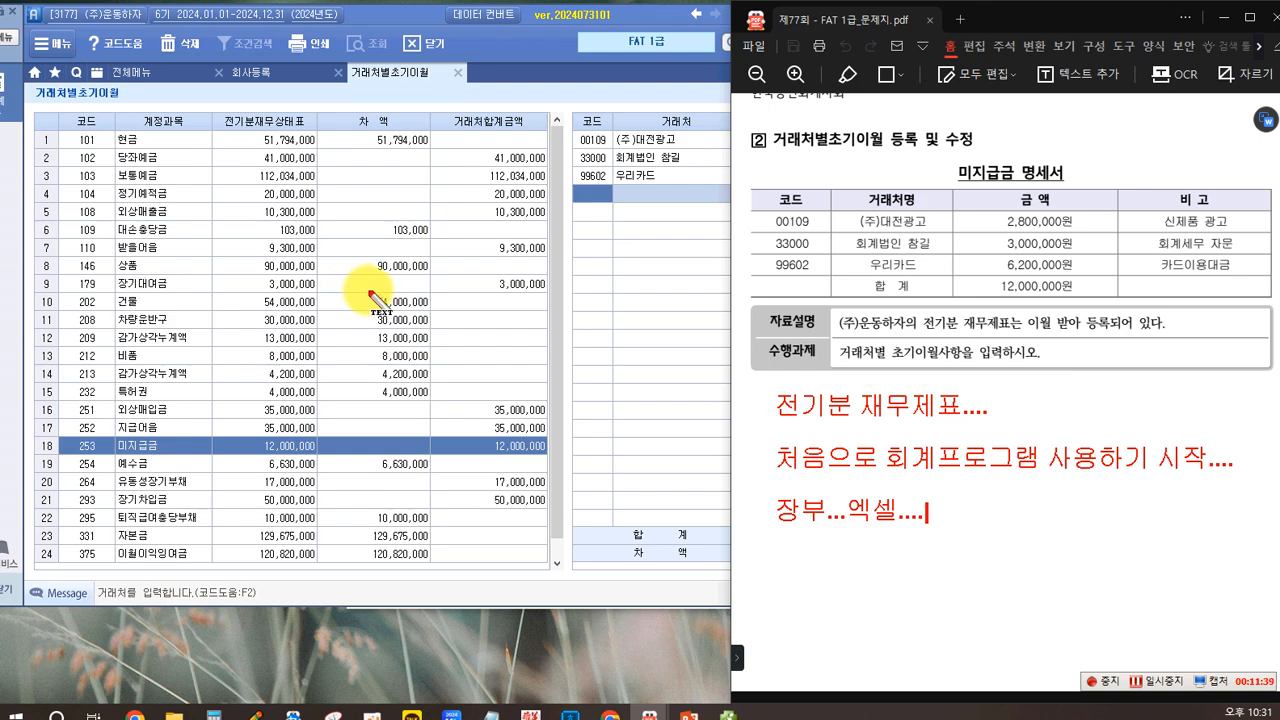
type("결산..")
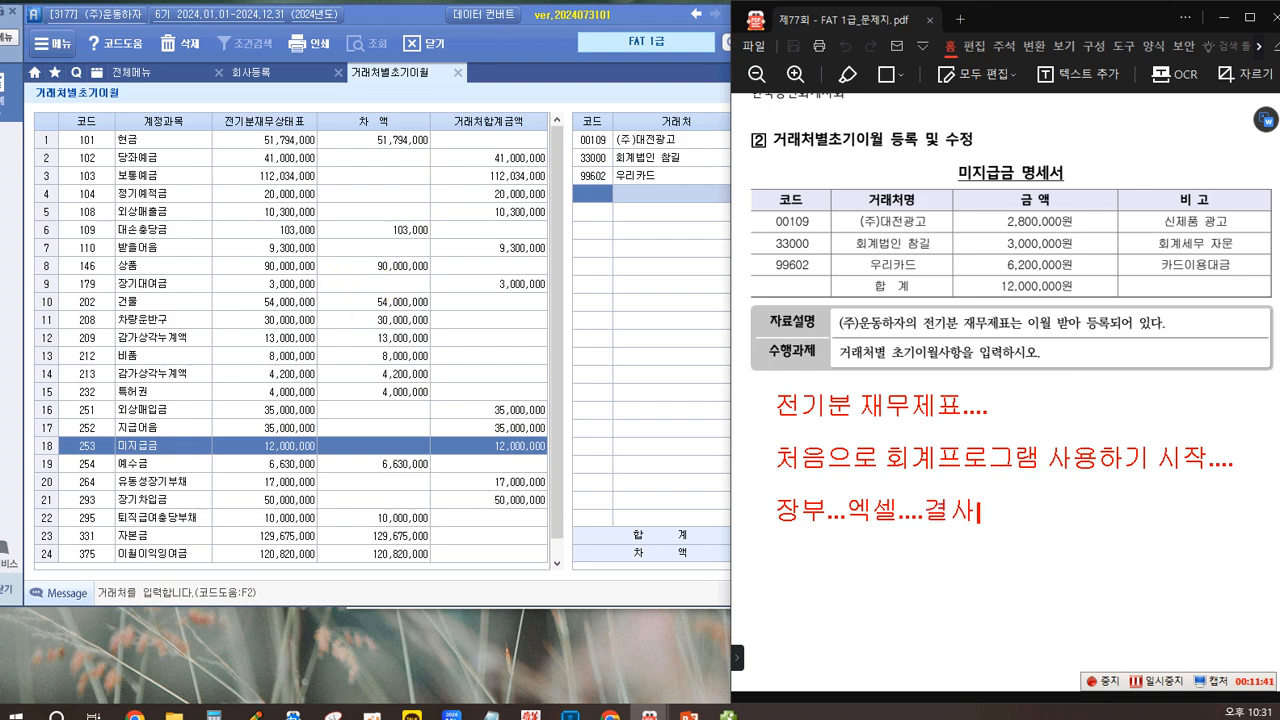
type(".재무제표")
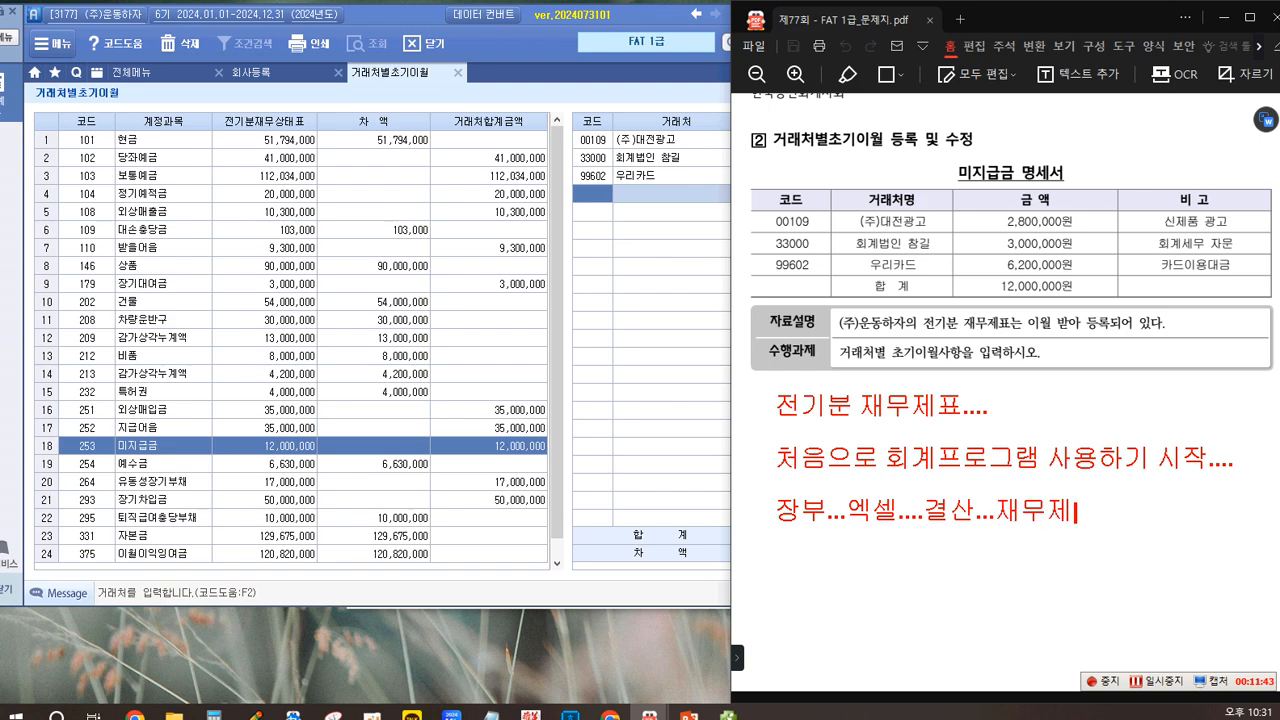
type("...")
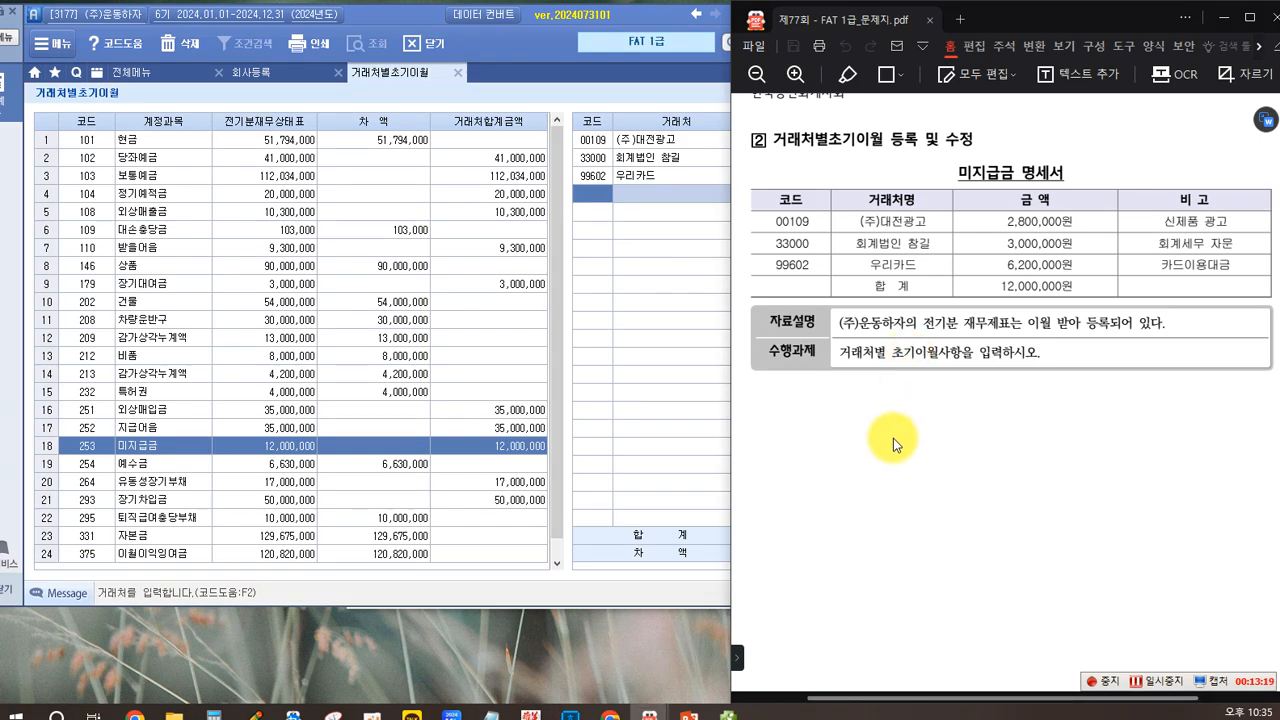
Step: Return to the 주민세 payment receipt task in the question PDF and open 일반전표입력 beside it
scroll(893, 438, "down", 10)
scroll(894, 423, "down", 3)
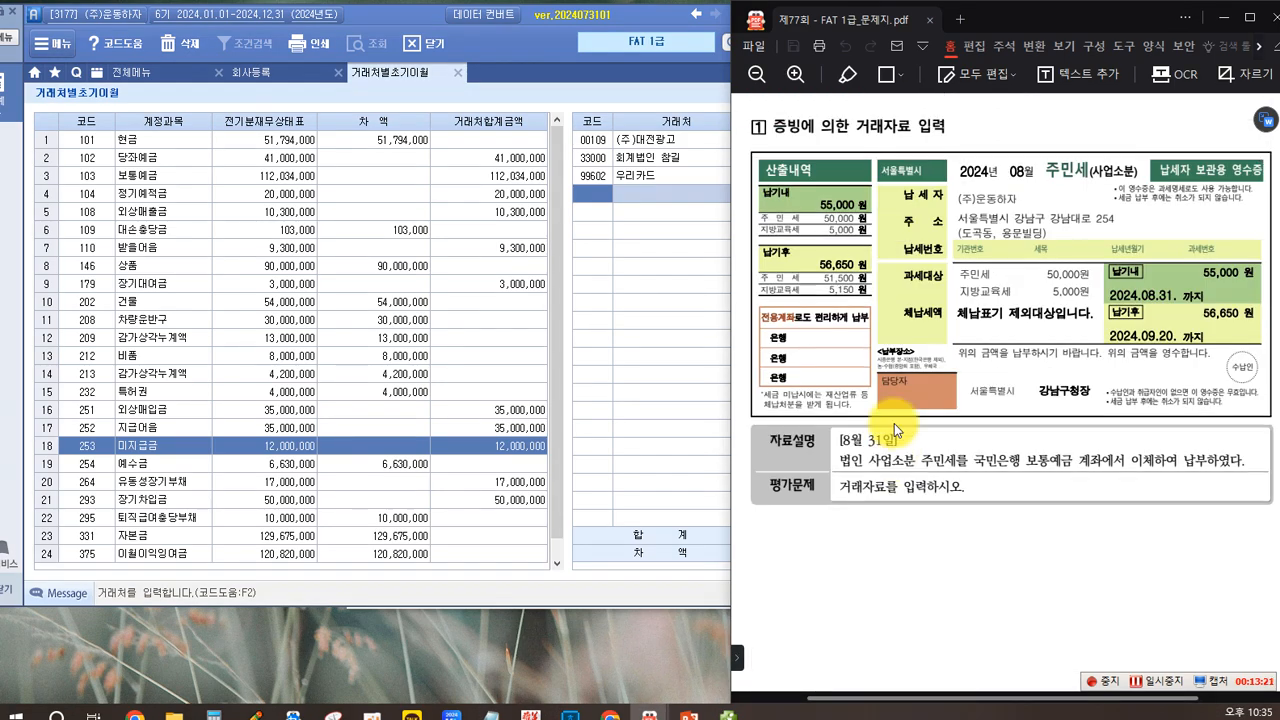
scroll(890, 385, "up", 3)
scroll(895, 393, "down", 3)
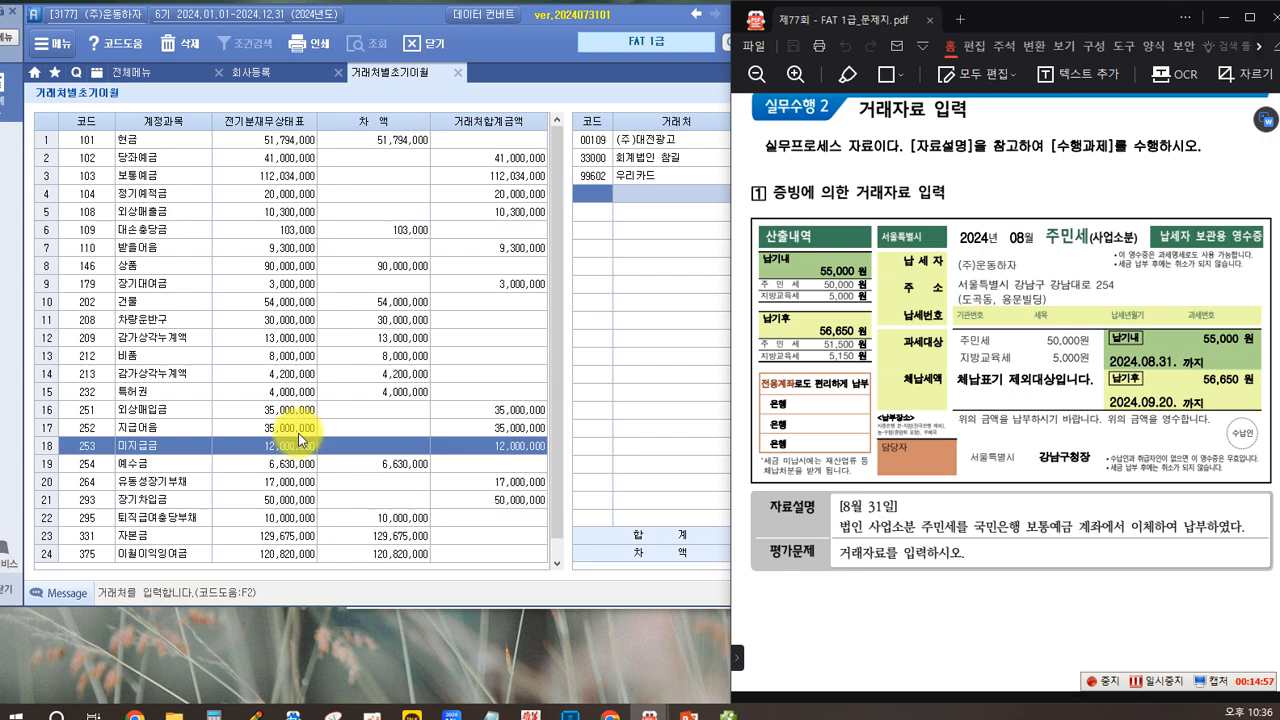
left_click(105, 75)
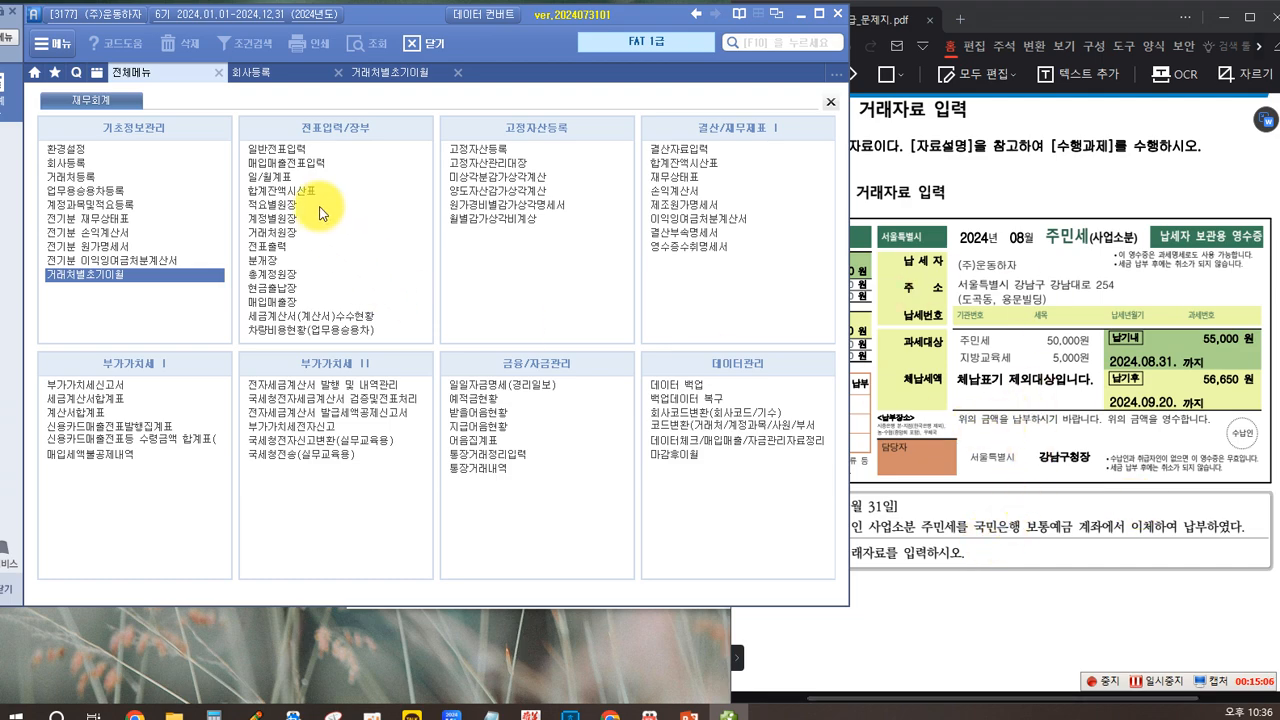
left_click(272, 149)
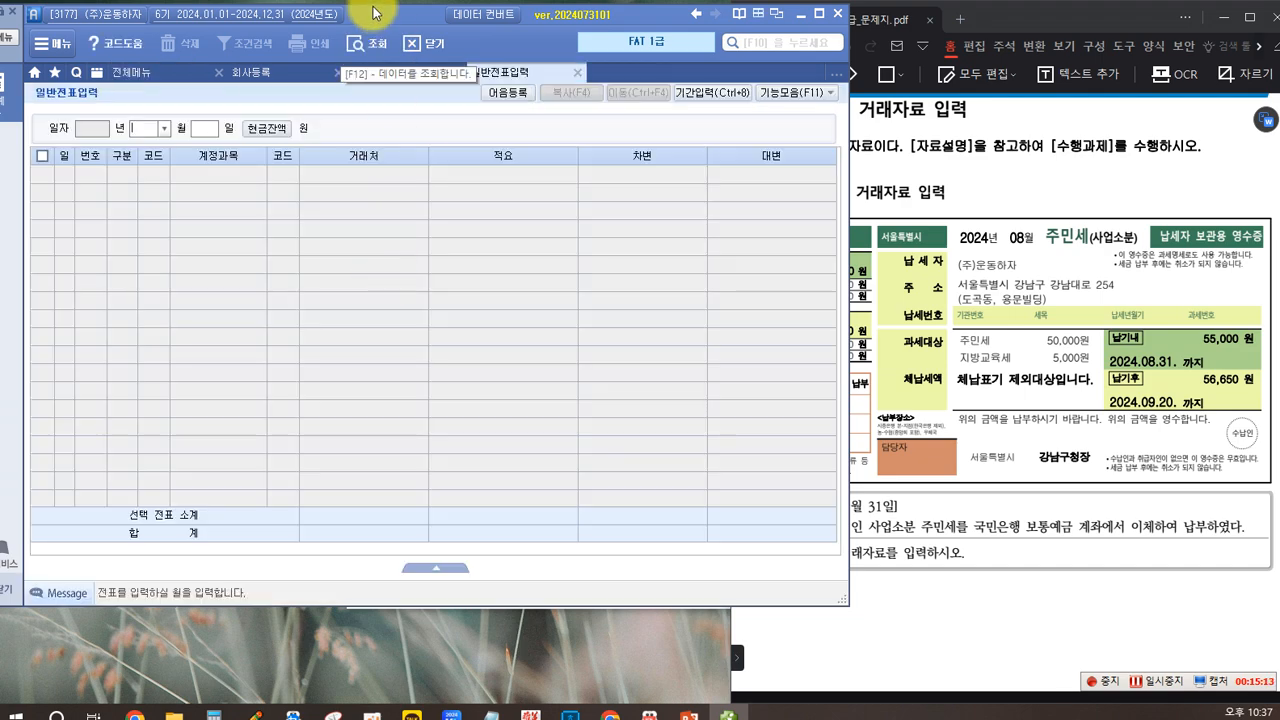
left_click_drag(375, 13, 348, 35)
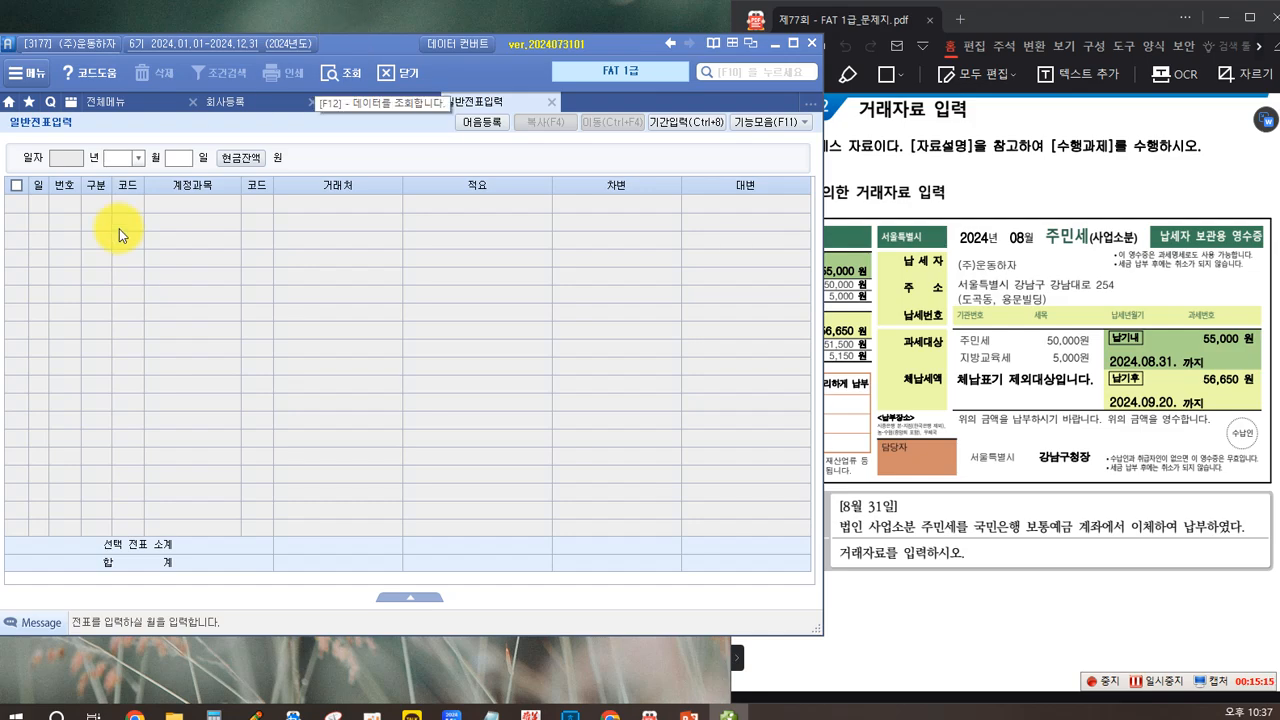
Step: Set the general voucher date to August 31
left_click(134, 158)
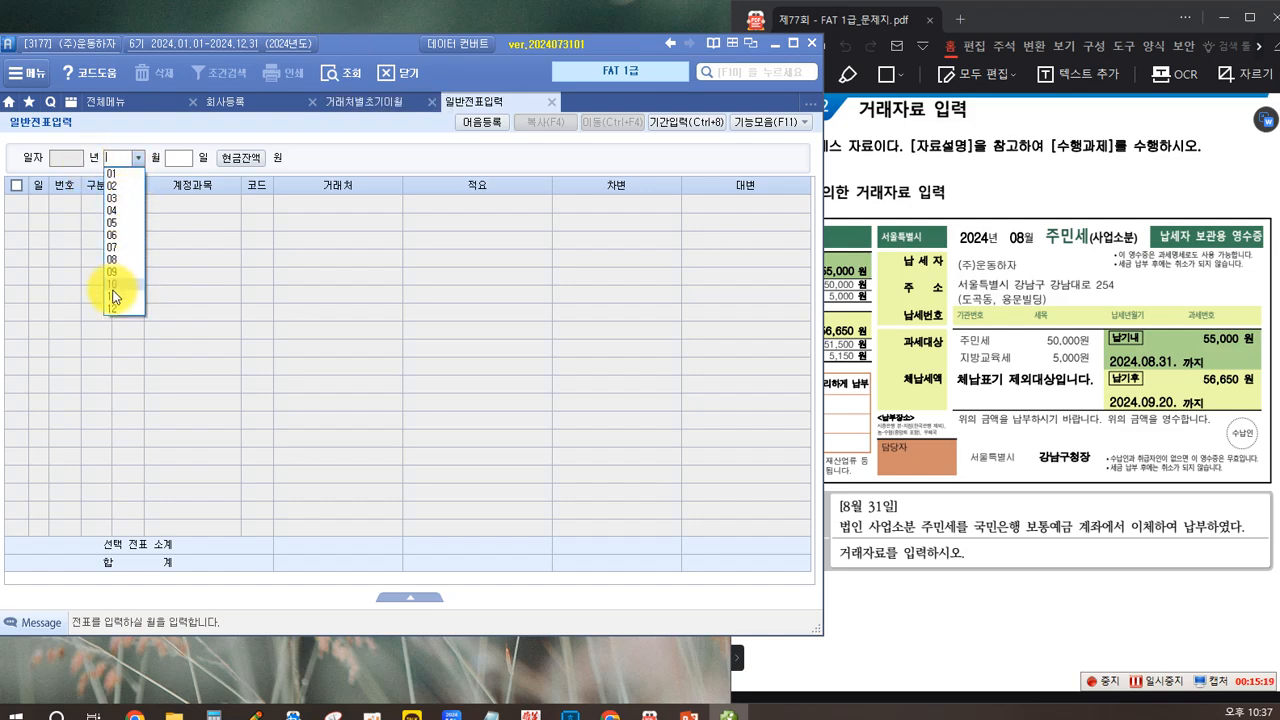
left_click(114, 259)
type("31")
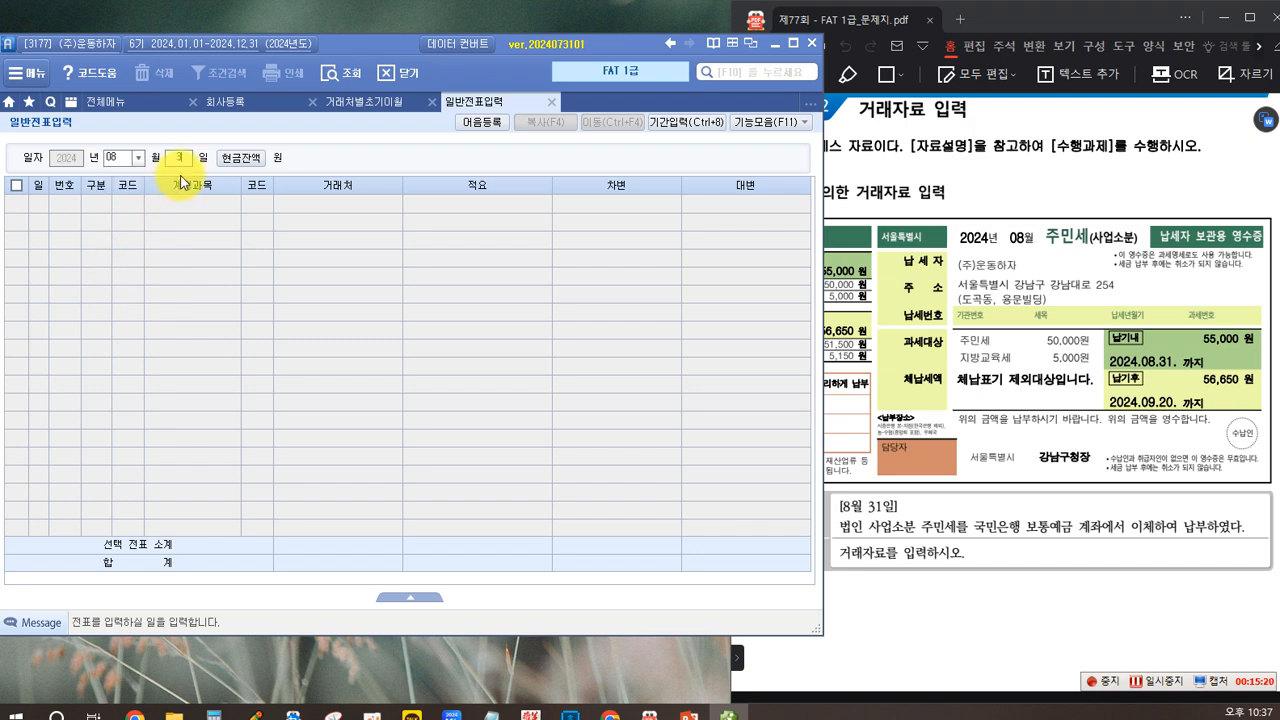
key("Return")
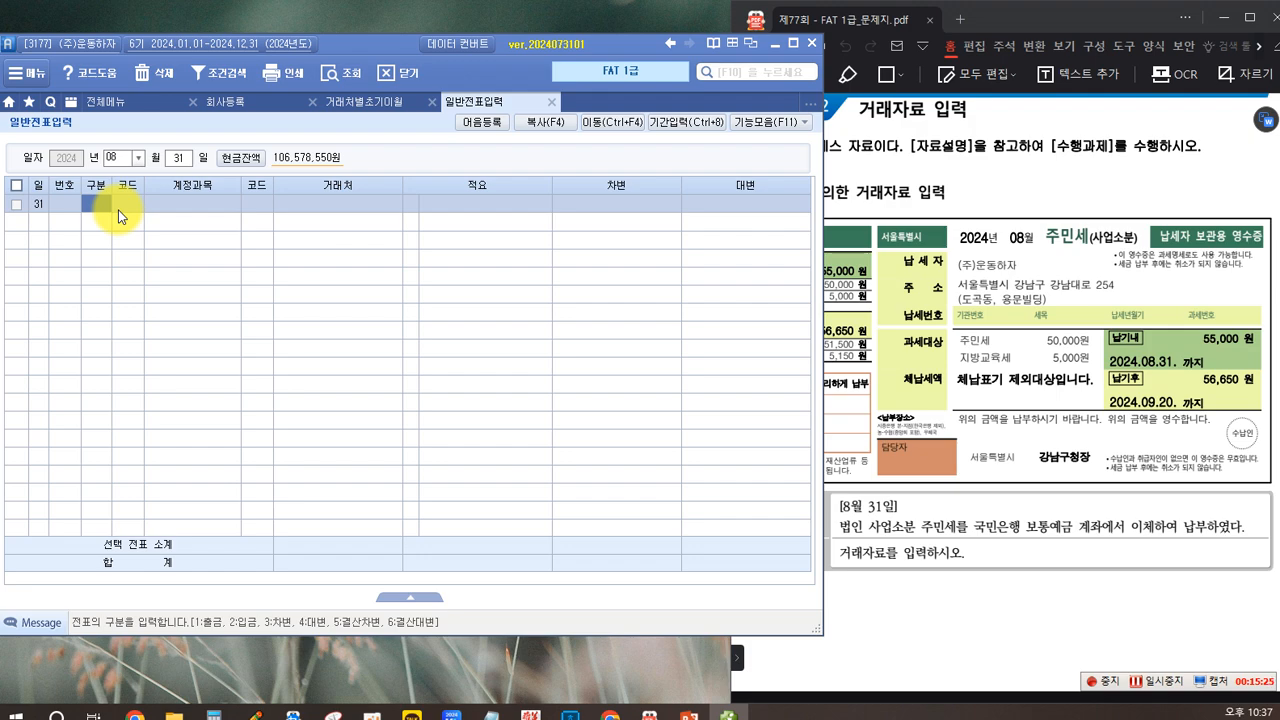
Step: Start a 차변 line with account 817 세금과공과금, leaving its 거래처 and 적요 blank
type("3")
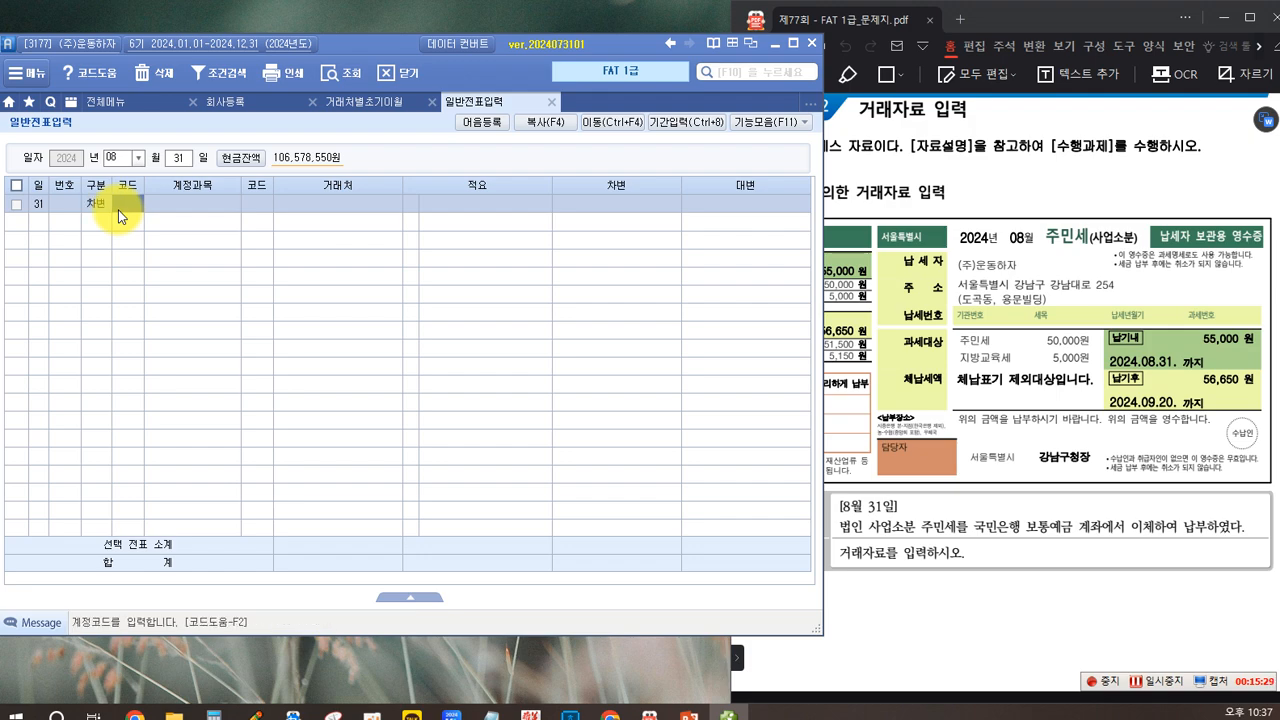
key("F2")
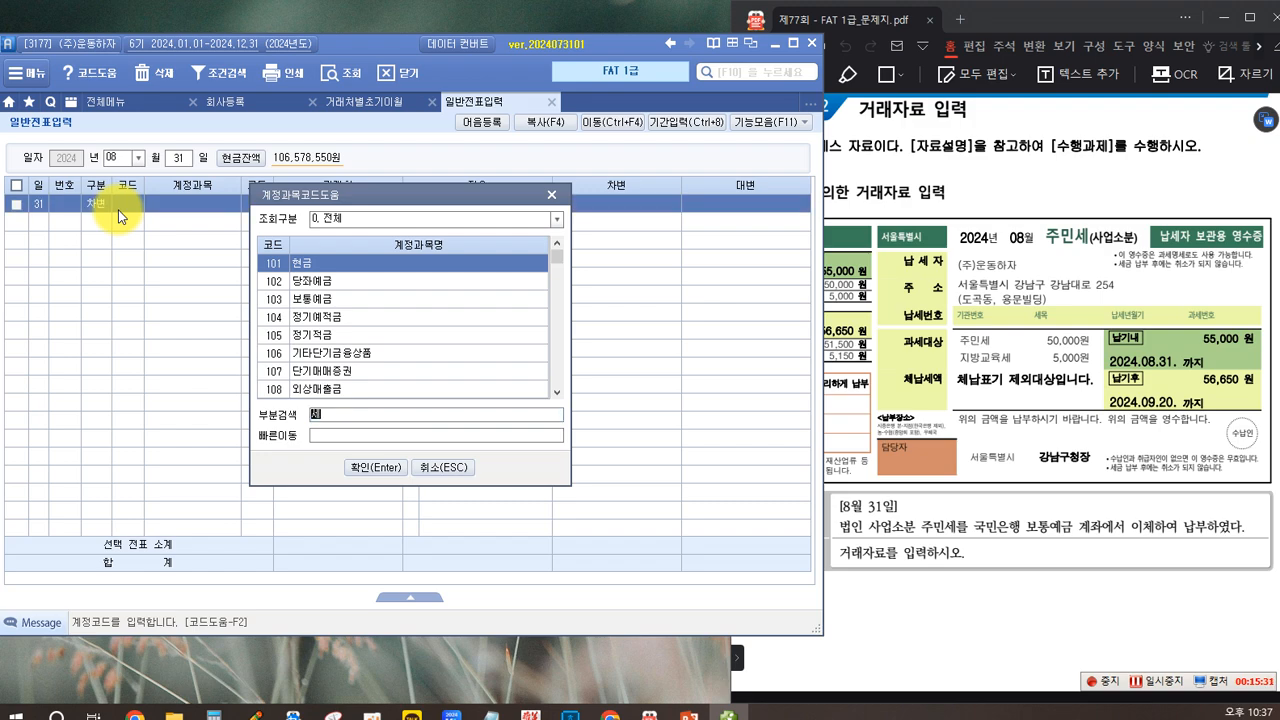
type("세금과공")
key("Return")
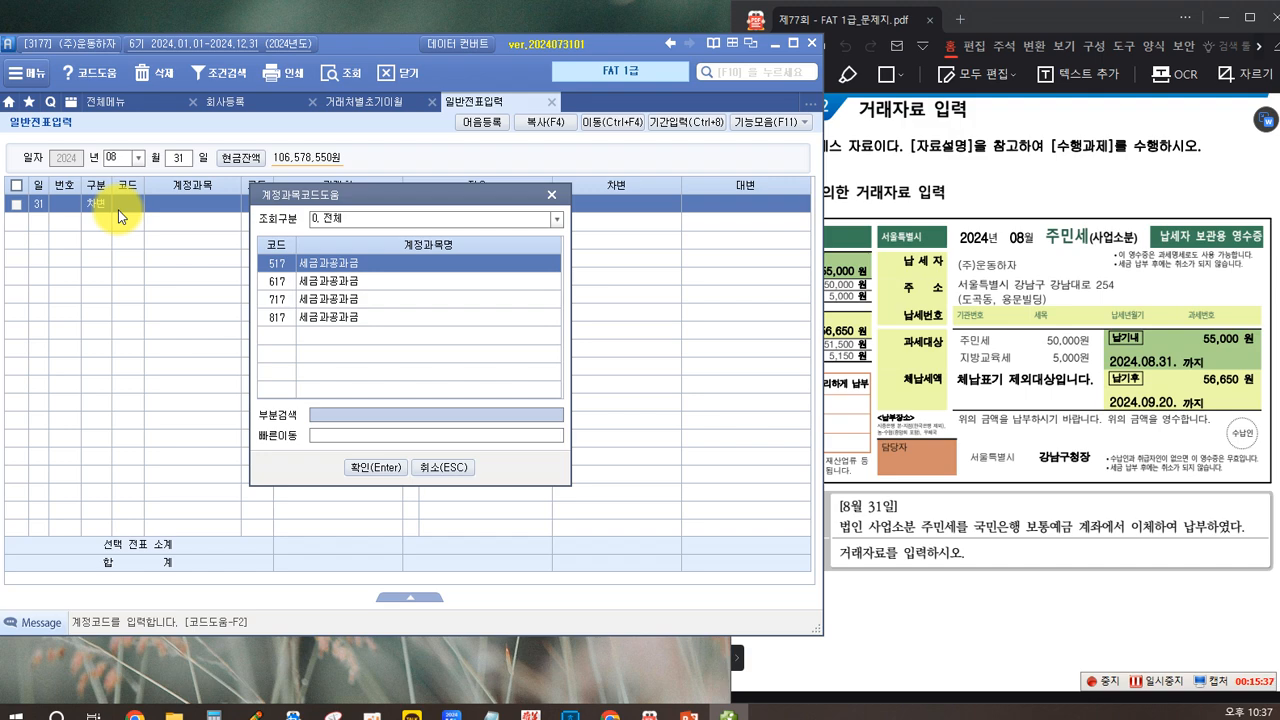
left_click(320, 317)
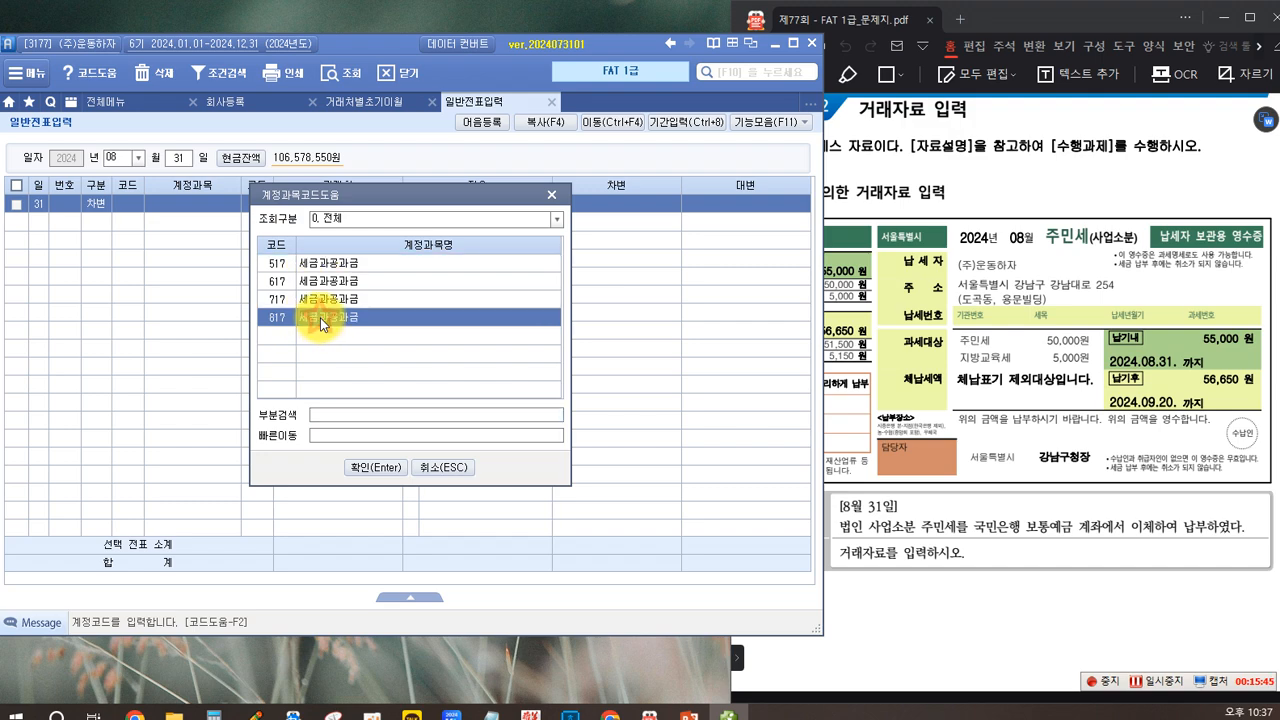
left_click(371, 467)
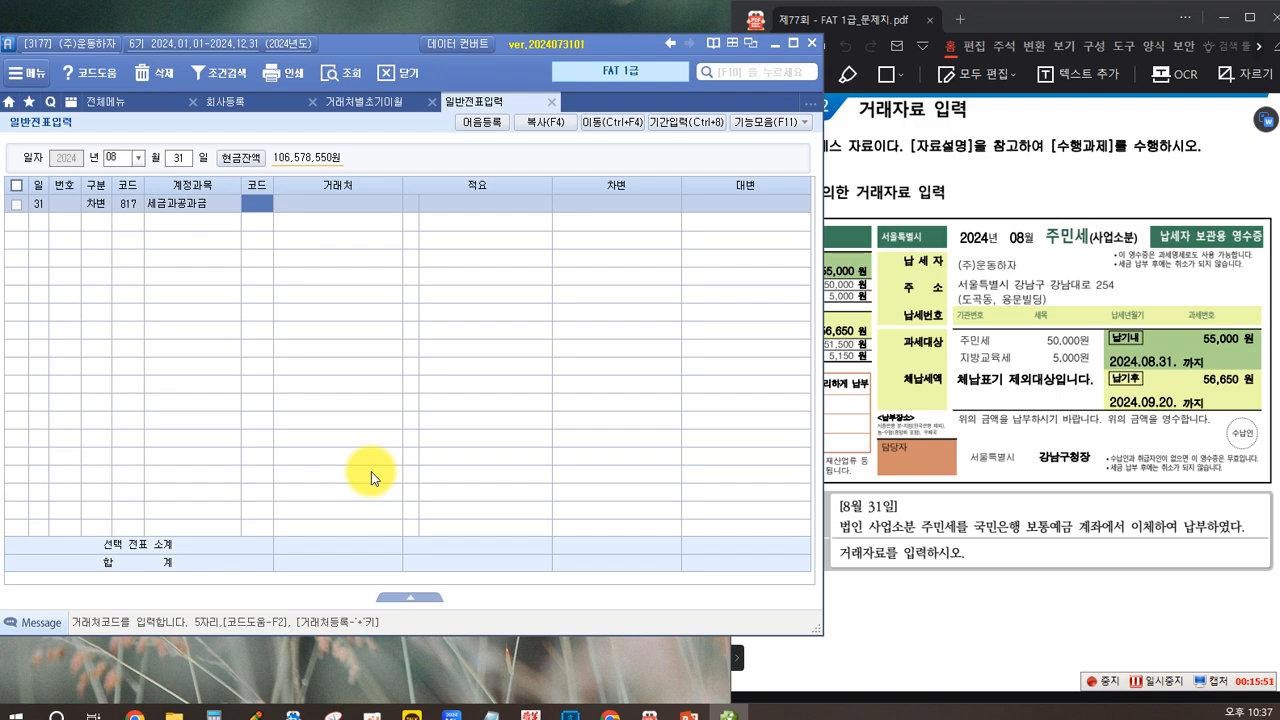
key("Return")
key("Return")
key("Return")
key("Return")
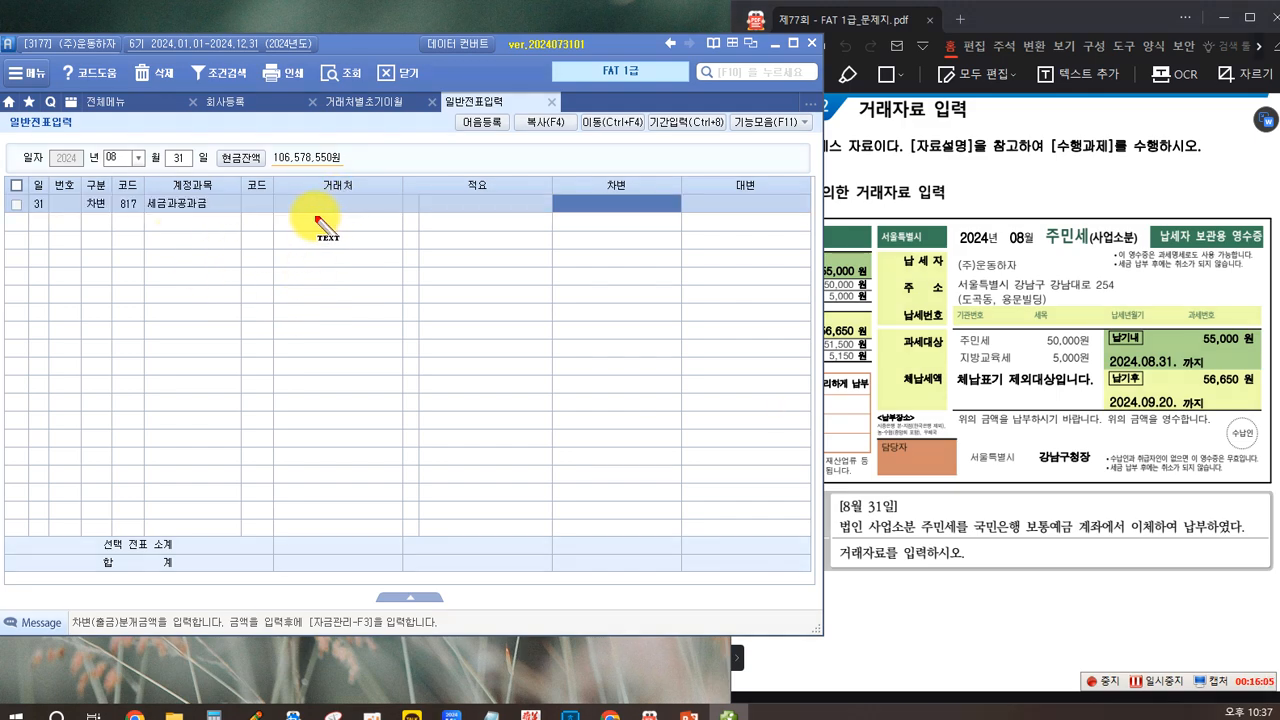
Step: Write the on-screen note "수익 & 비용 -> X" over the 거래처 column of the 세금과공과금 line
left_click(287, 206)
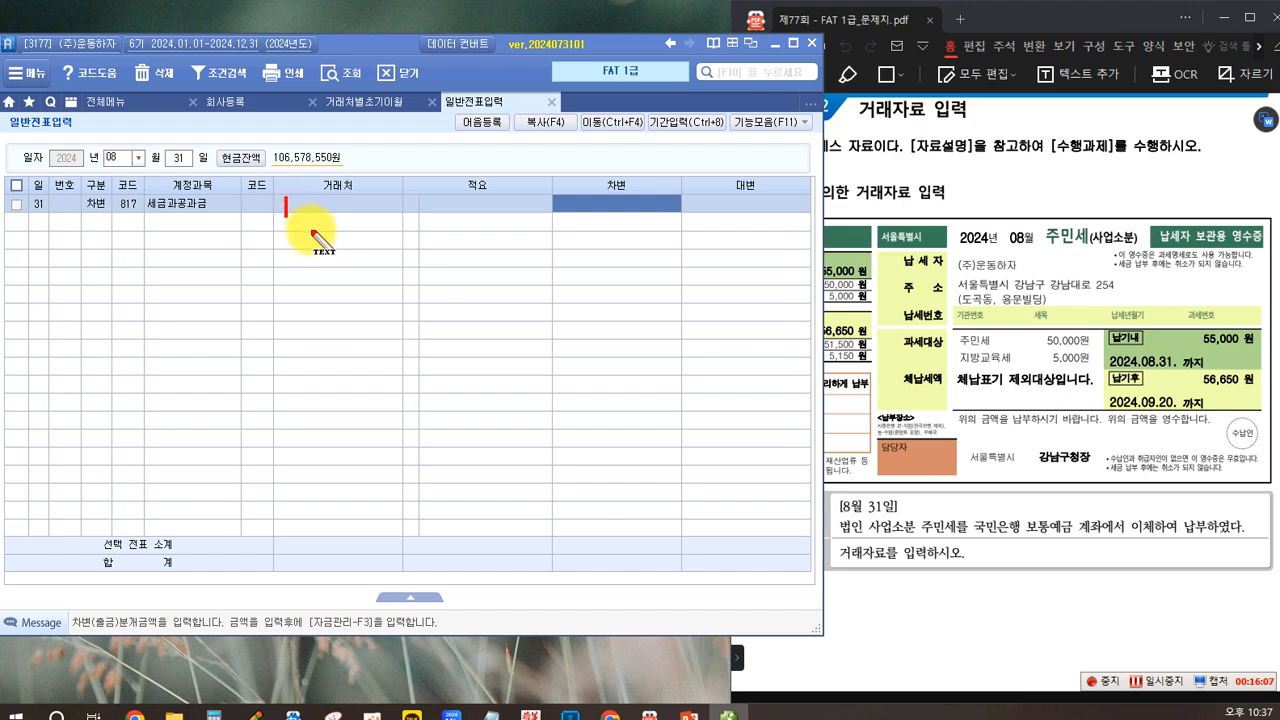
type("수익 & 비용")
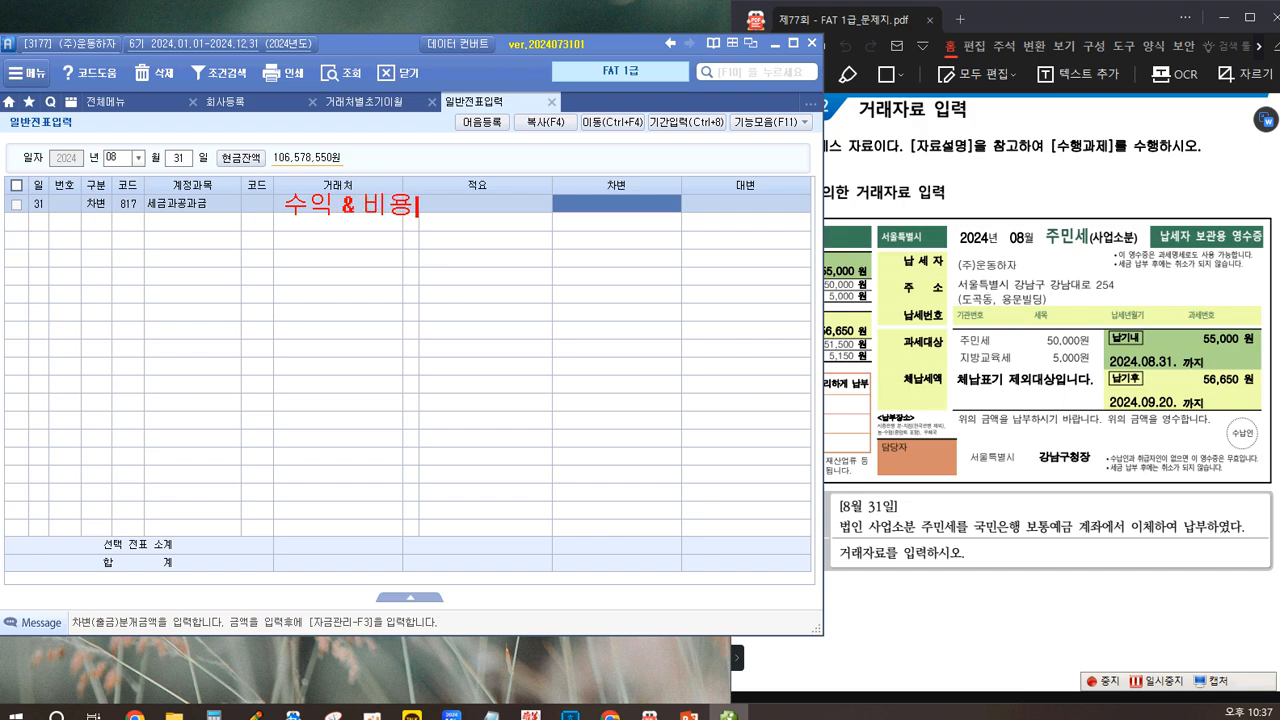
type(" -> X")
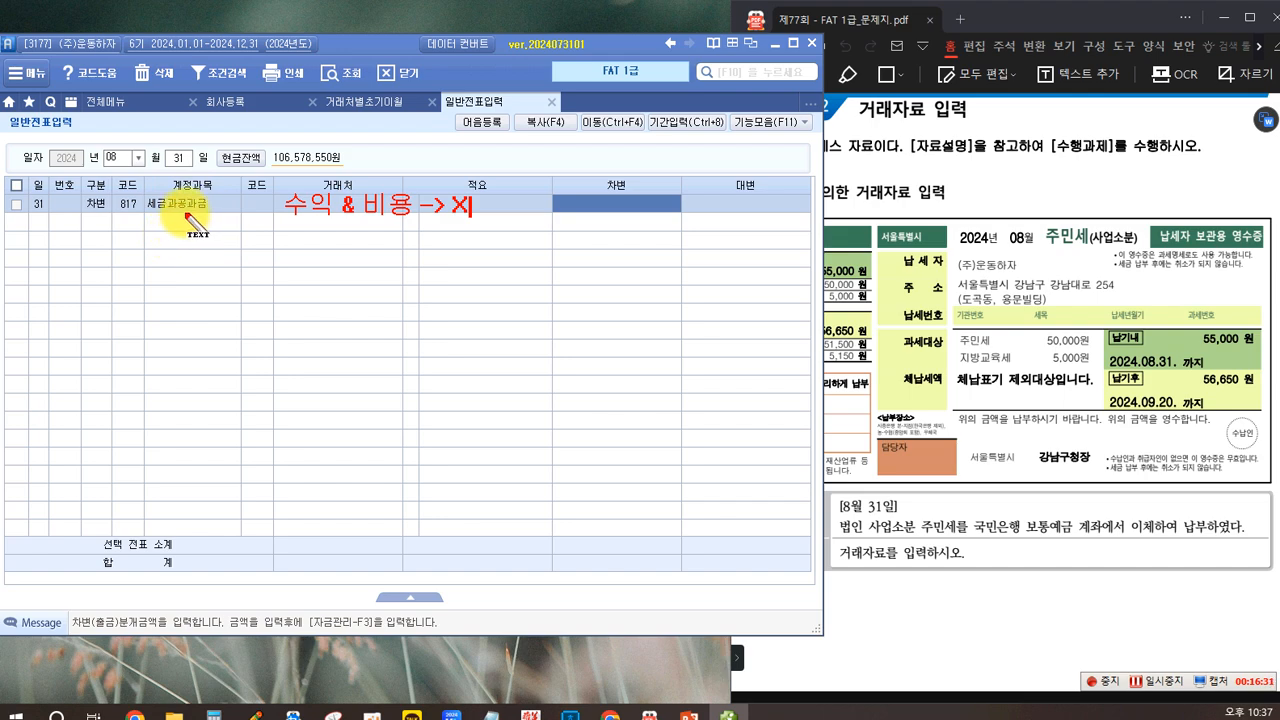
Step: Try the notes "매출계정" and "외상" as a second annotation line, and clear all on-screen annotations
key("Return")
key("Return")
type("80cm")
key("BackSpace")
key("BackSpace")
key("BackSpace")
key("BackSpace")
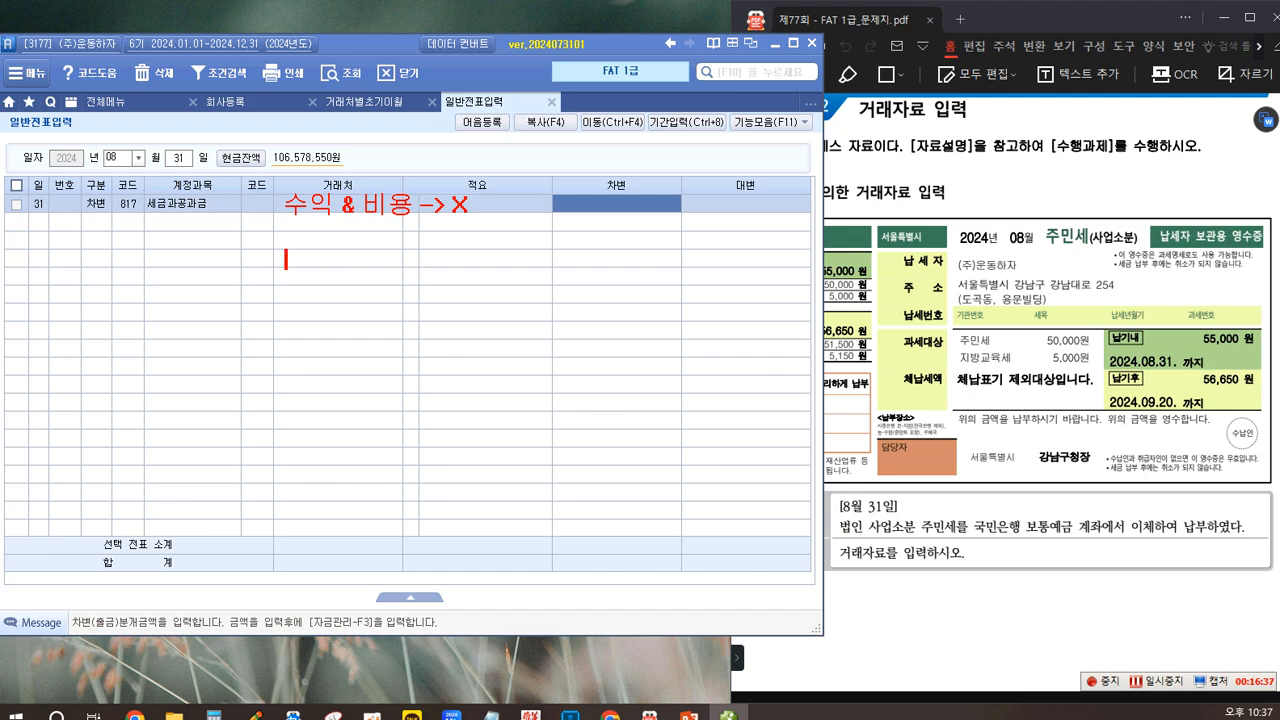
type("매추")
type("ㄹ")
type("계정")
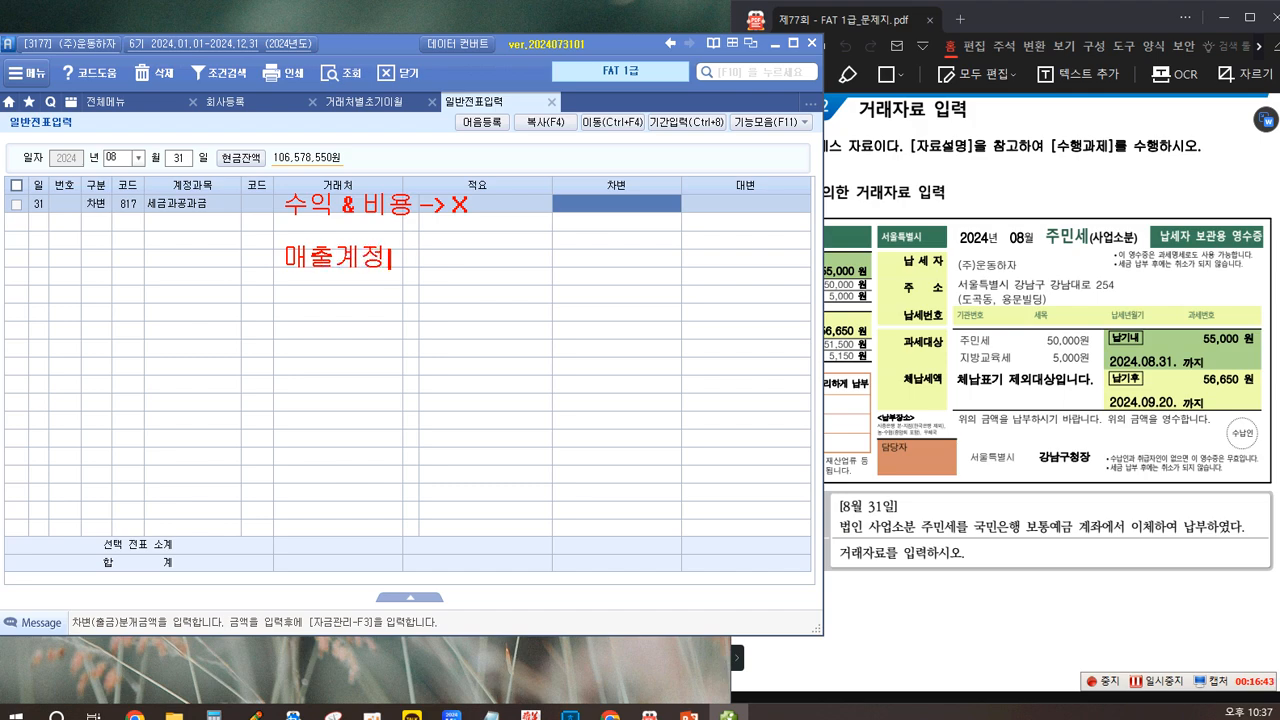
key("BackSpace")
key("BackSpace")
key("BackSpace")
key("BackSpace")
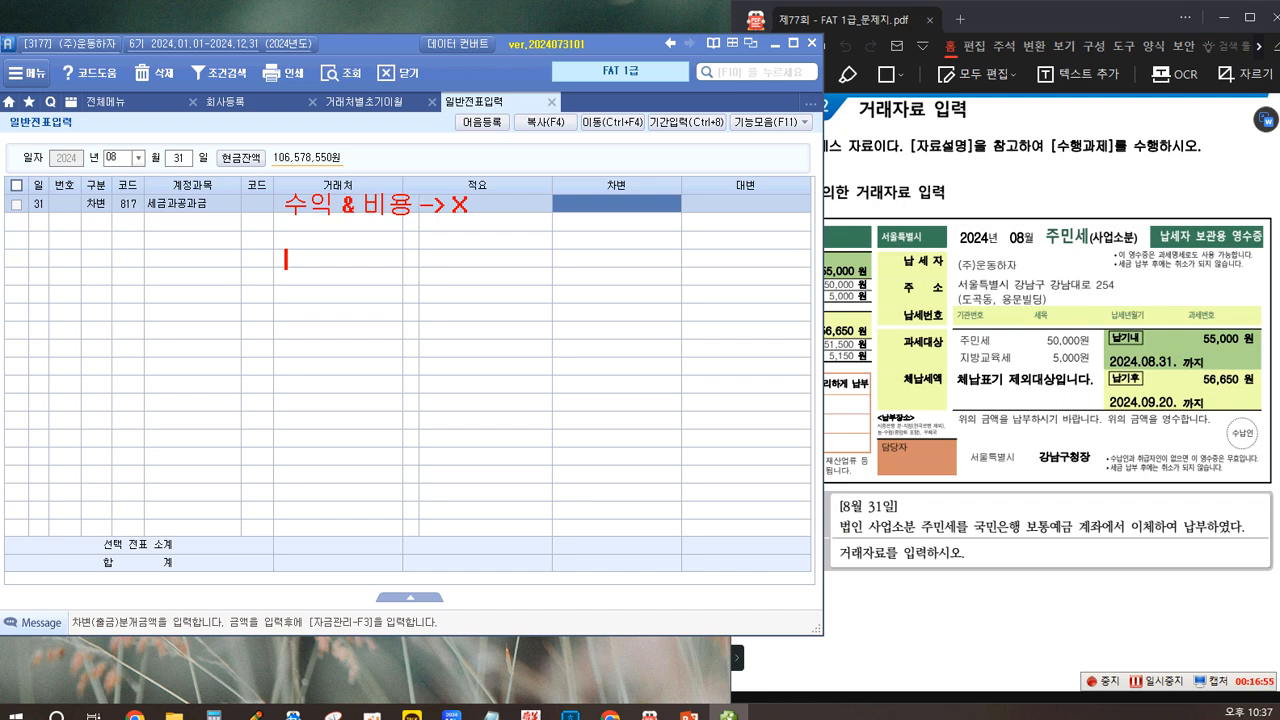
left_click_drag(289, 255, 292, 252)
type("외상")
key("Escape")
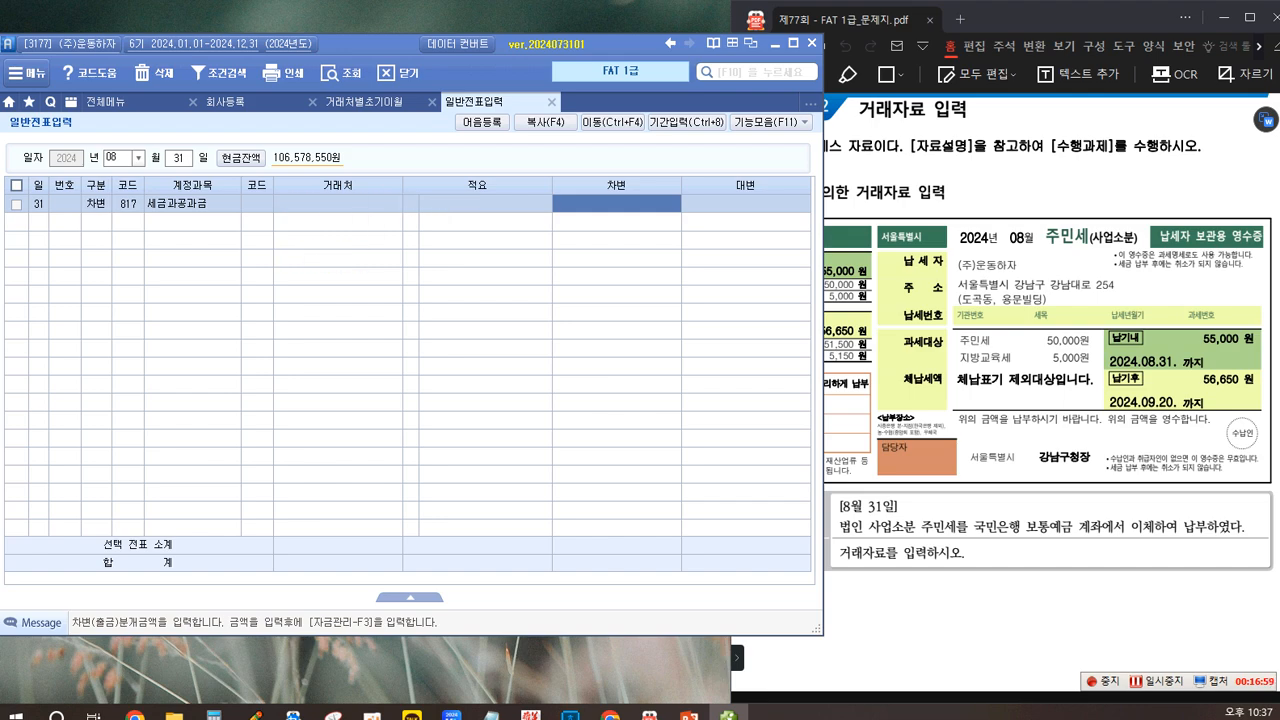
Step: Write the on-screen note "외상매출금 <-> 외상매입금" below the "수익 & 비용 -> X" note
type("매출금 <-> 이외상매입금")
key("Return")
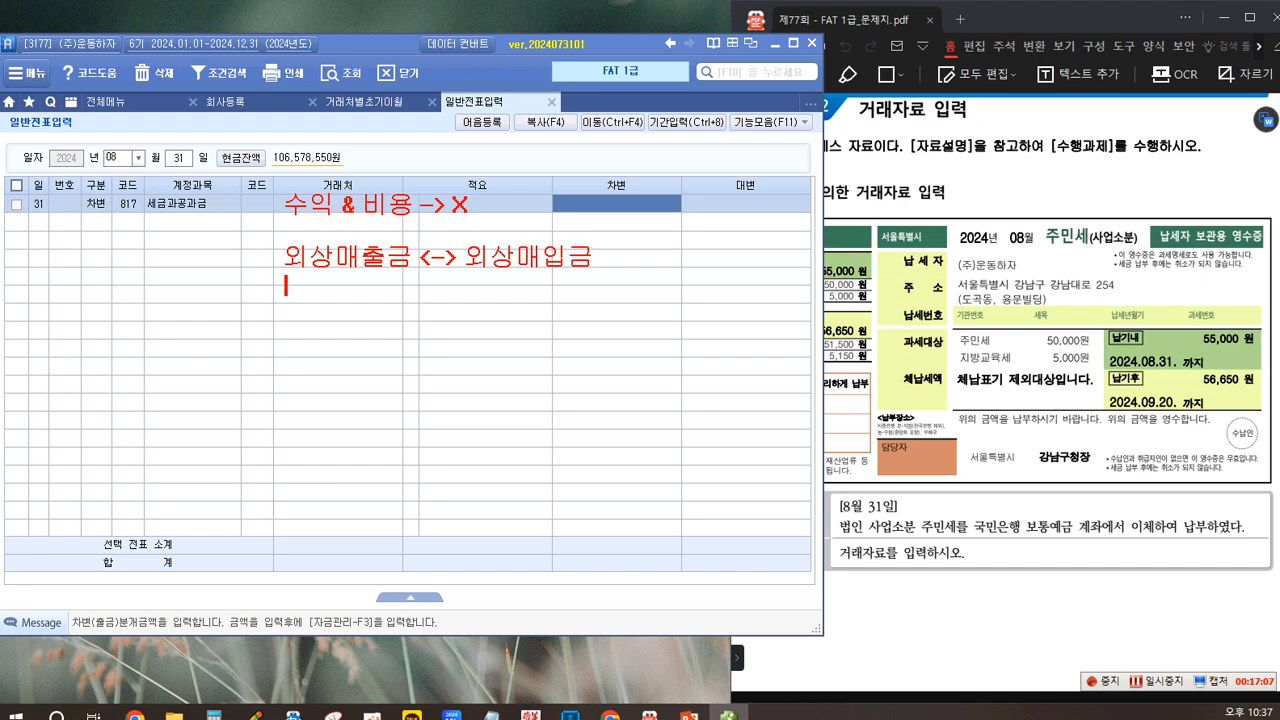
Step: Add the note line "받을어음 <-> 지급어음" directly beneath the 외상매출금 and 외상매입금 pair
type("지급")
key("BackSpace")
key("BackSpace")
key("BackSpace")
key("BackSpace")
type("받을어음")
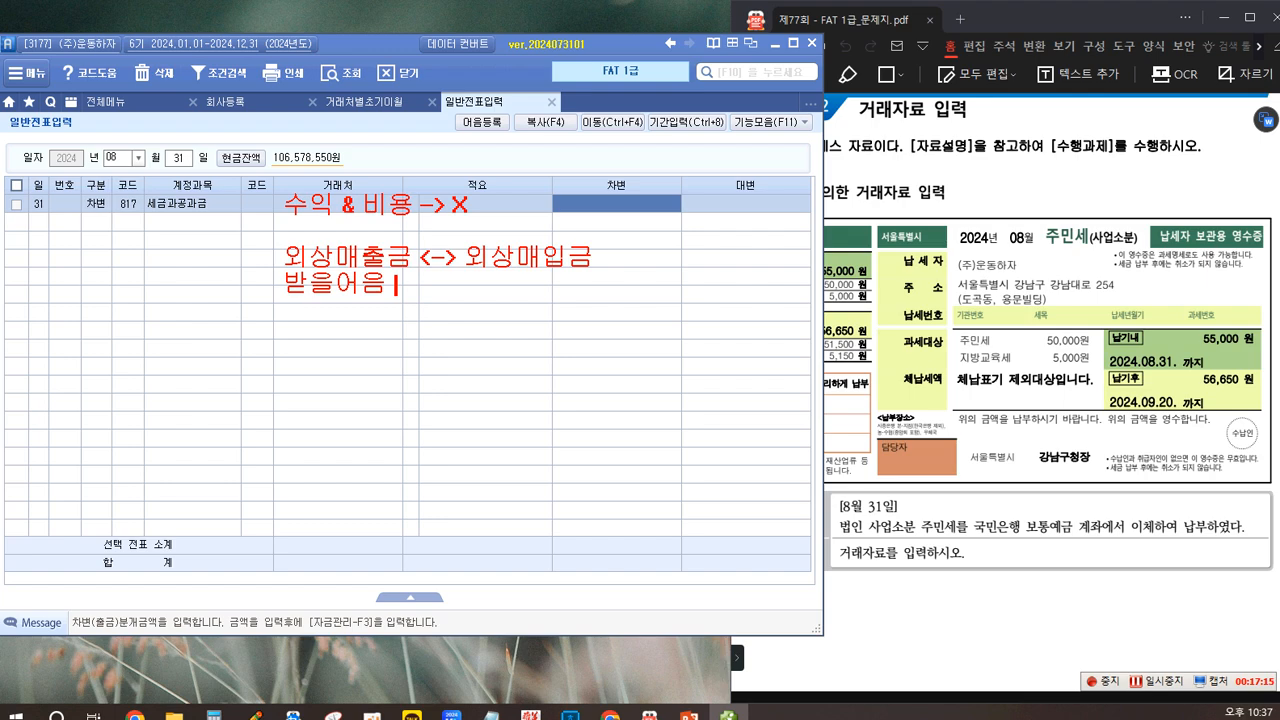
type(" <-> 지급")
key("Escape")
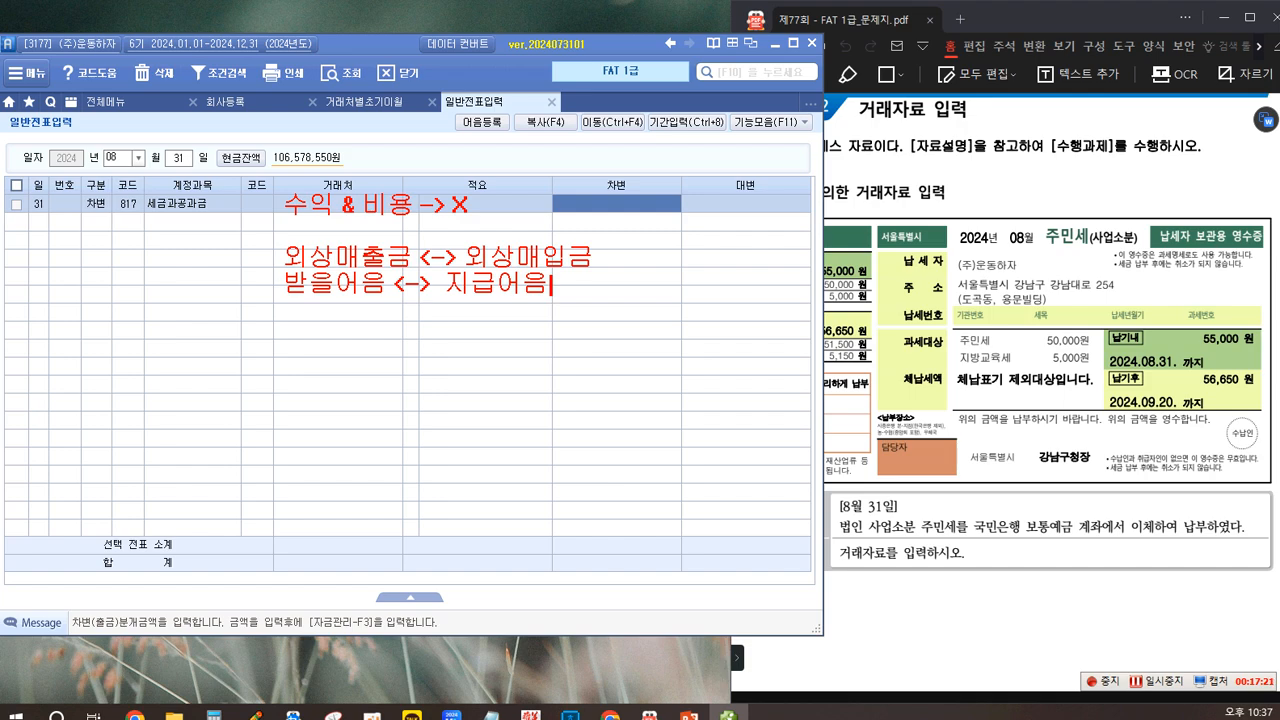
Step: Leave a blank line and add the on-screen note "미수금 <-> 미지급금"
key("Return")
key("Return")
type("미수금 <-")
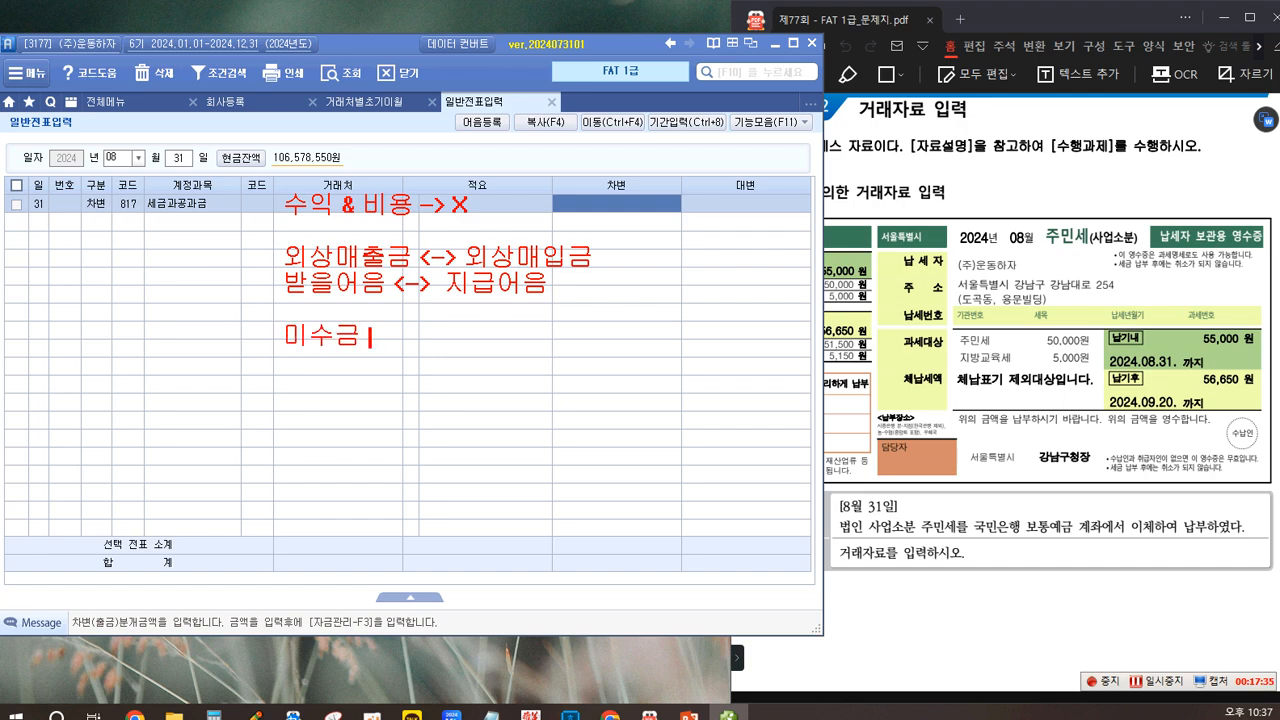
type("> 미지급ㄱ금")
key("Return")
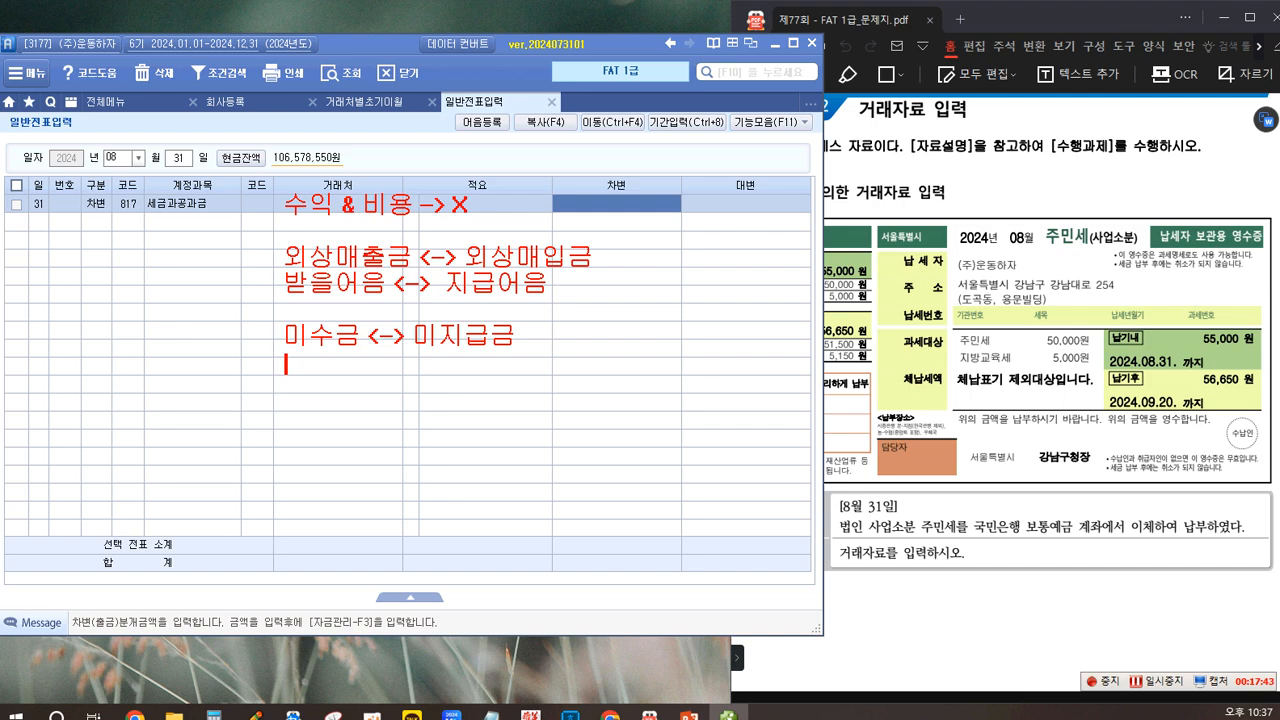
Step: Add the note line "선급금 <-> 선수금" beneath the 미수금 and 미지급금 pair
type("선급금 ")
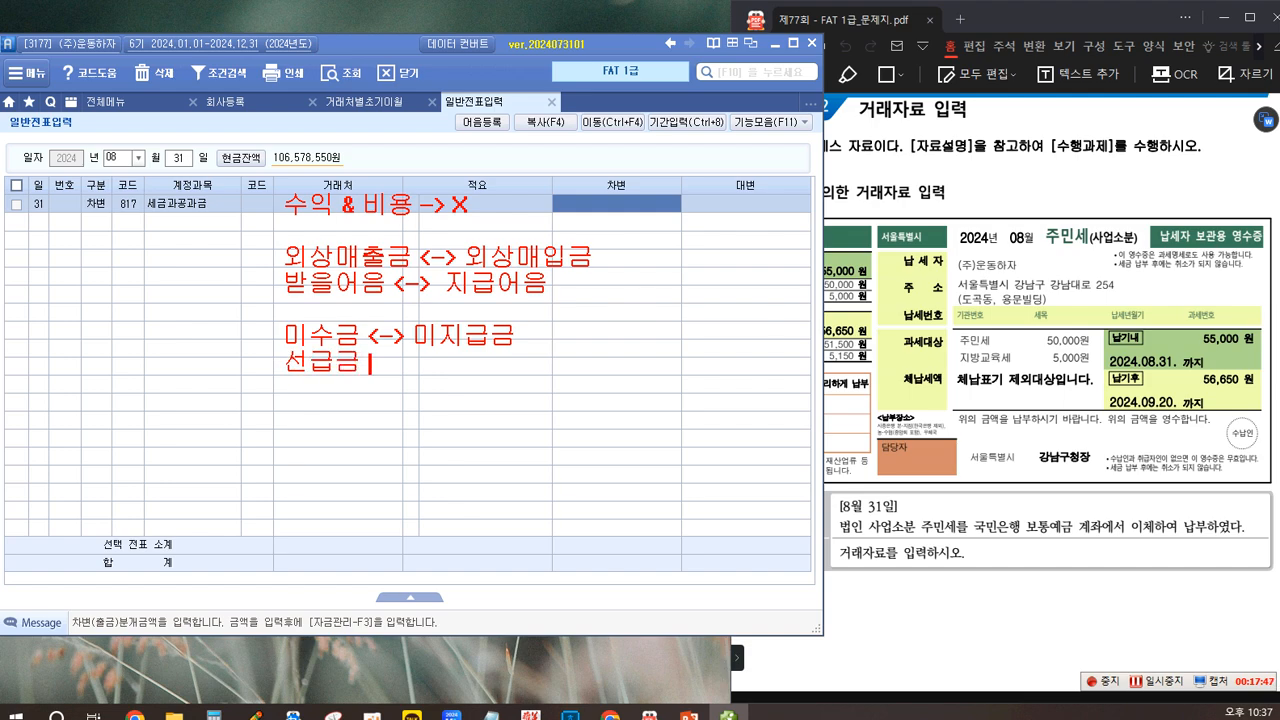
type("<-> 선수금")
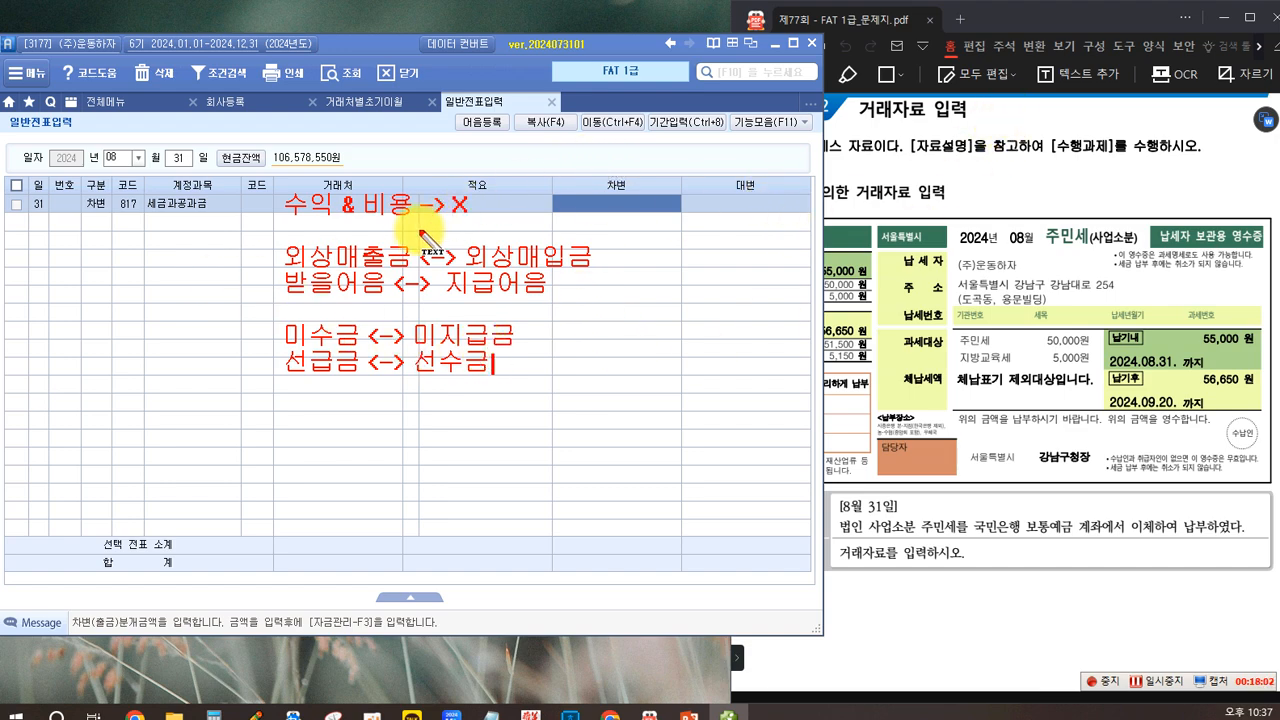
key("Return")
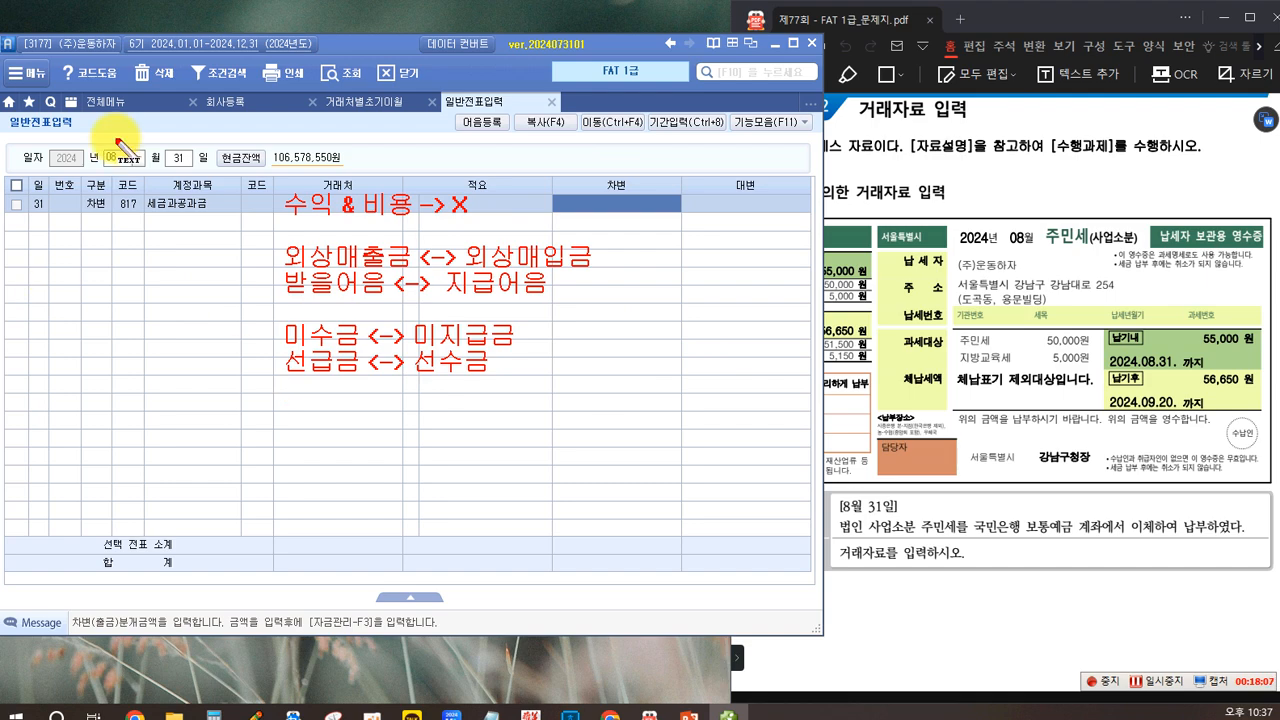
Step: Label the 외상매출금 side of the first group of account pairs "매출채권" and the 외상매입금 side "매입채무"
left_click(155, 264)
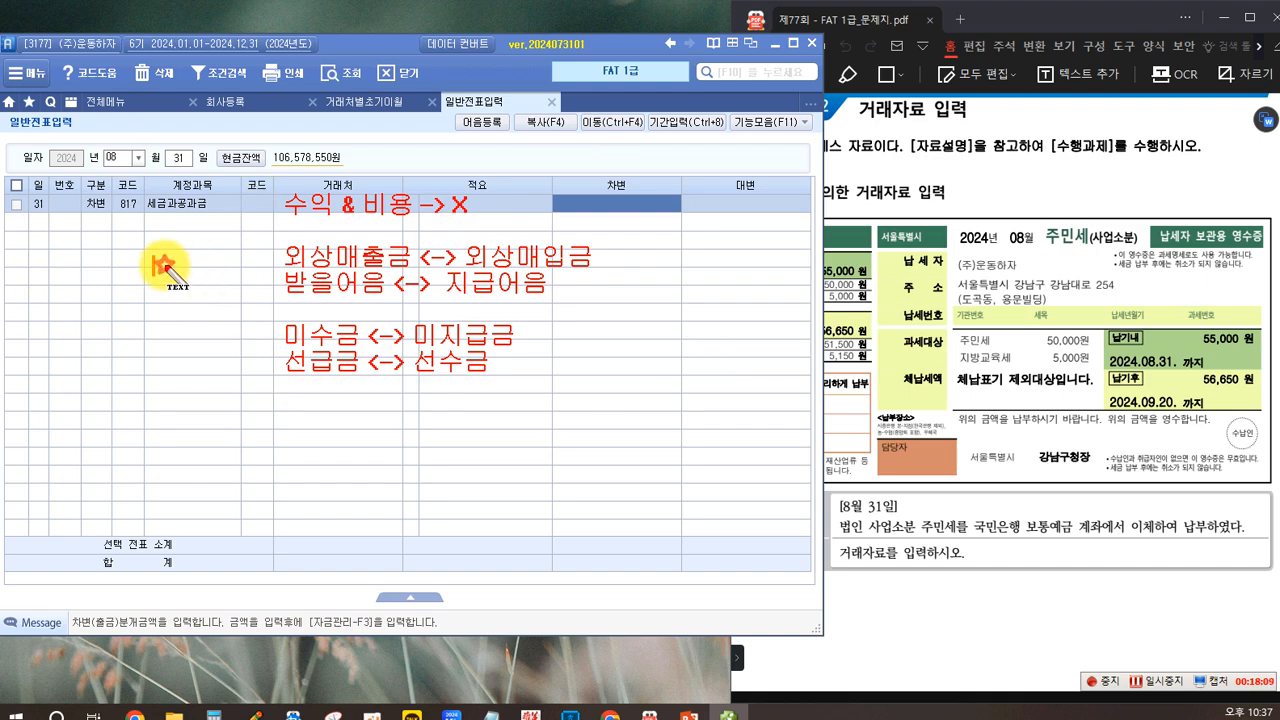
type("매출채권")
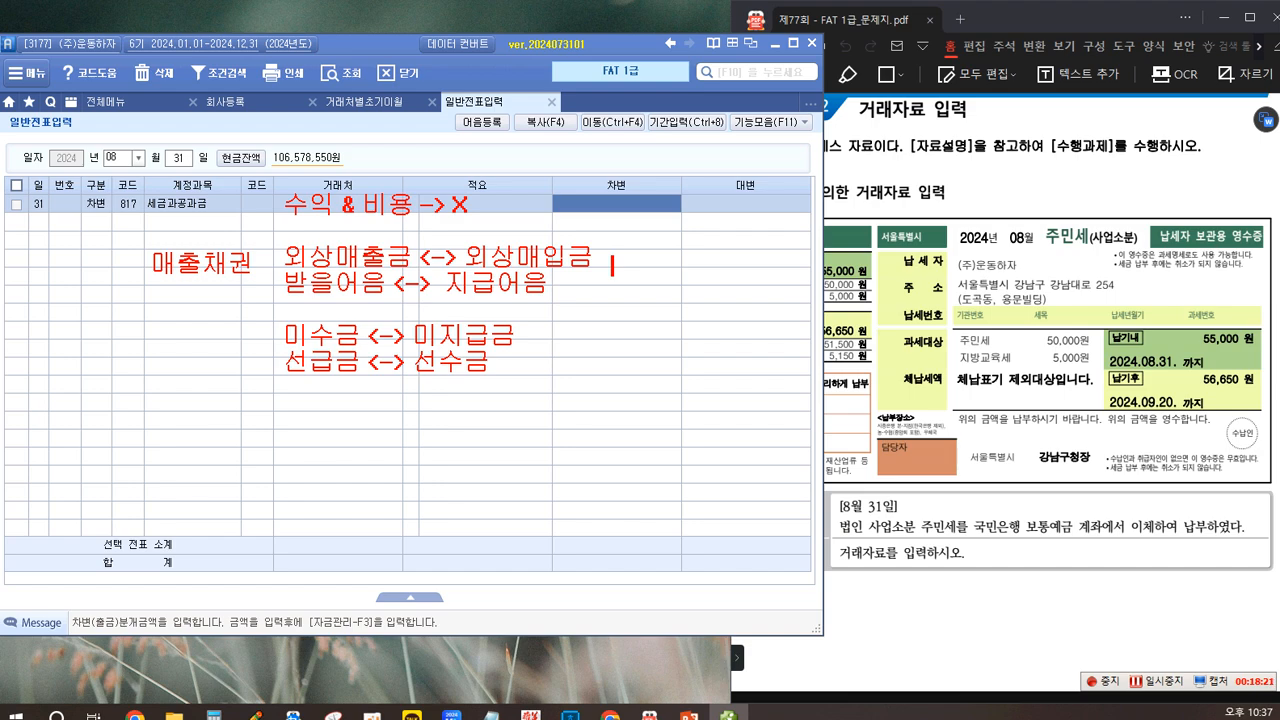
type("매입채무")
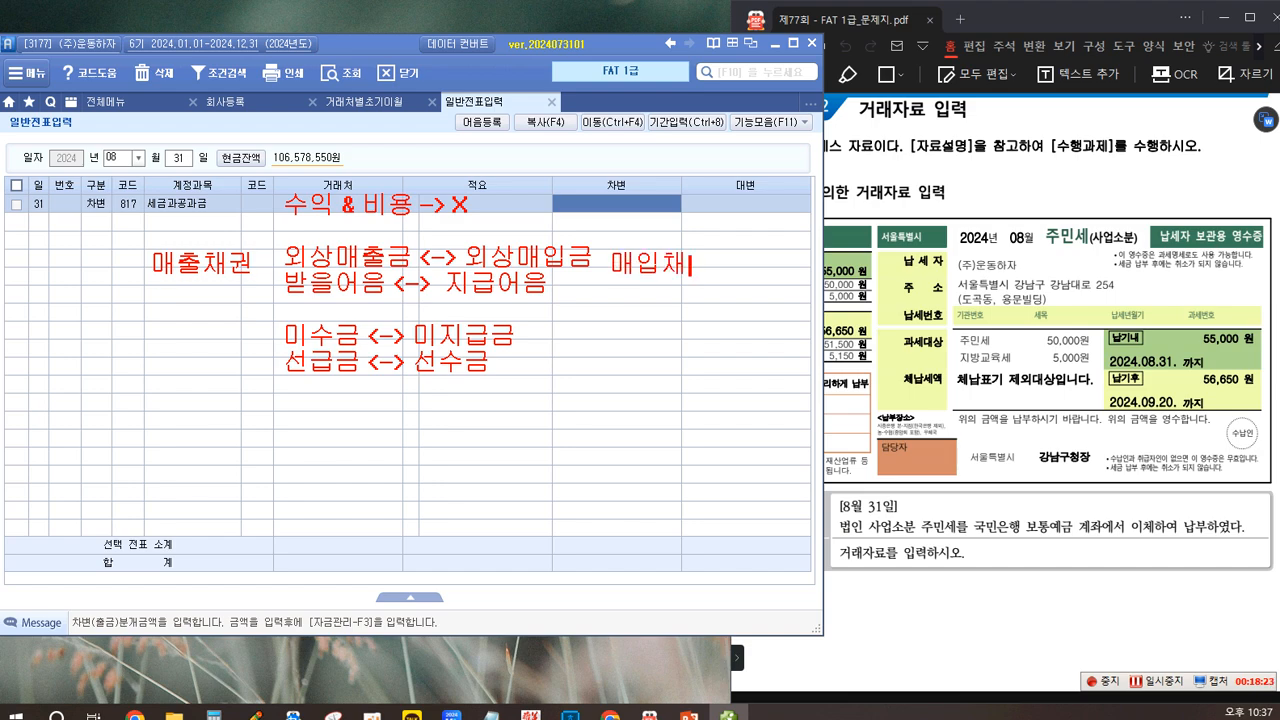
Step: Label the 미수금 side of the second group of account pairs "기타채권" and the 미지급금 side "기타채무"
key("Return")
key("Return")
key("Return")
type("기타채권")
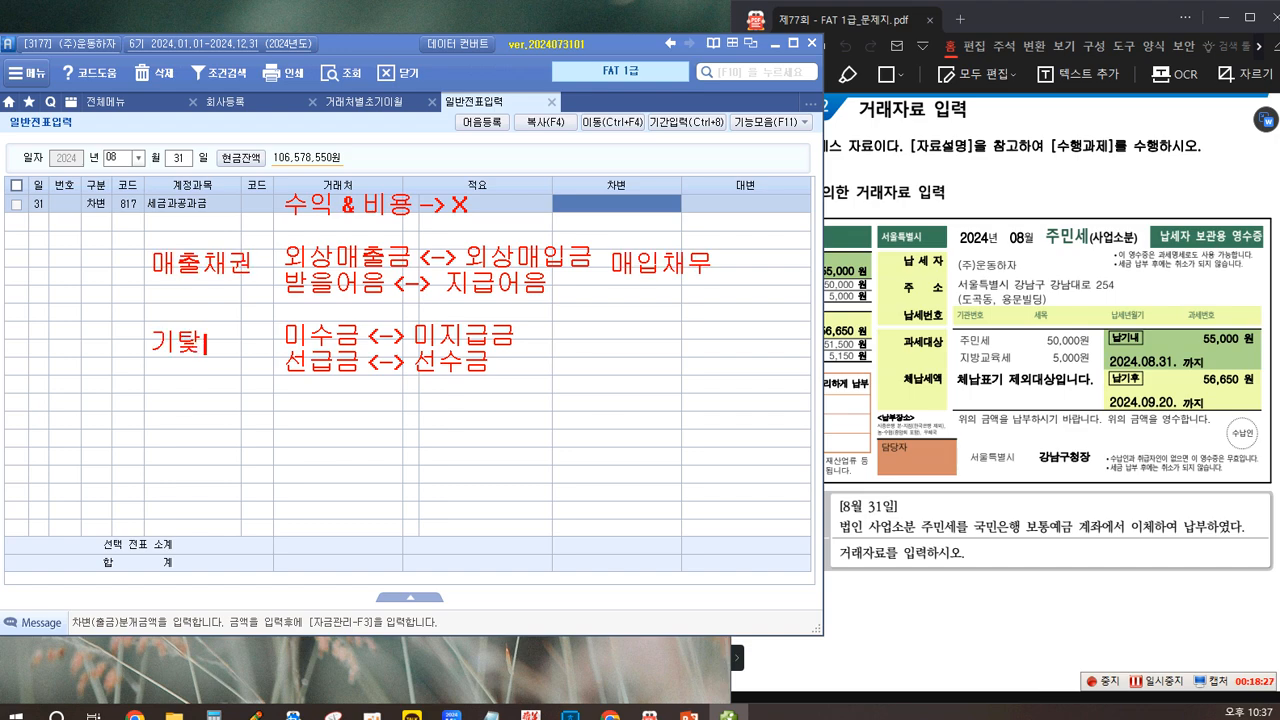
key("ctrl+z")
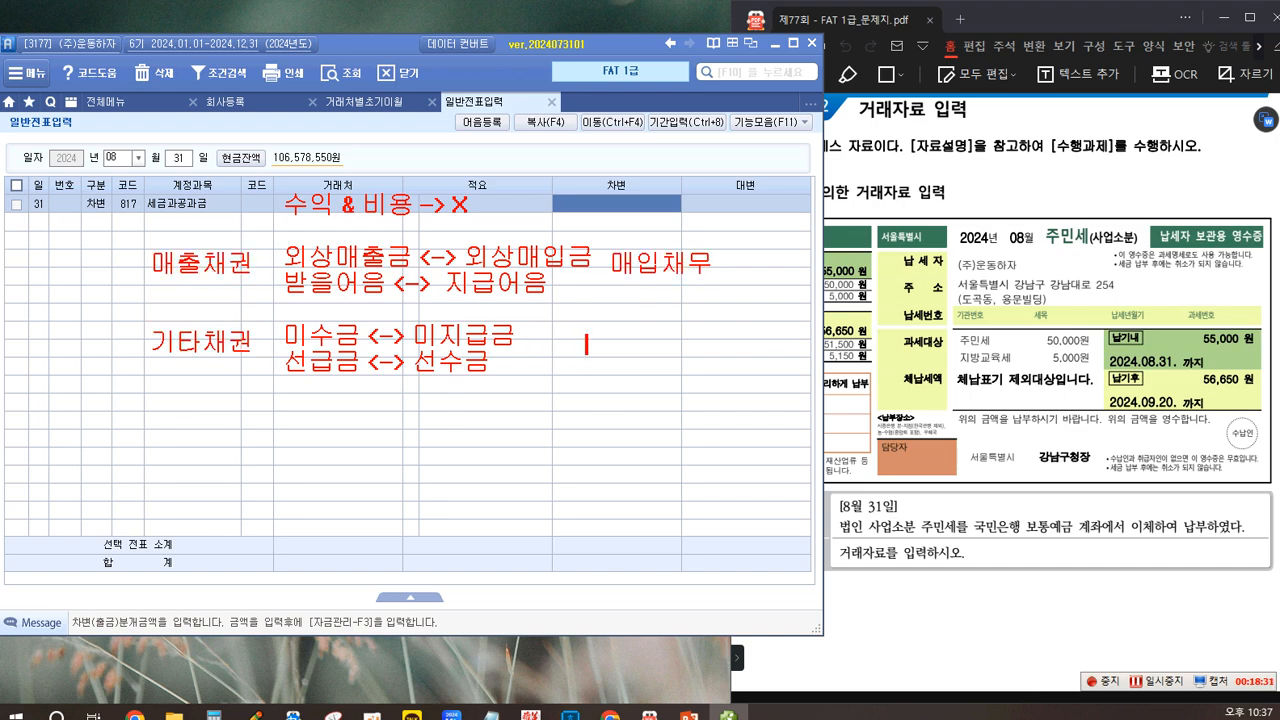
type("기타채무")
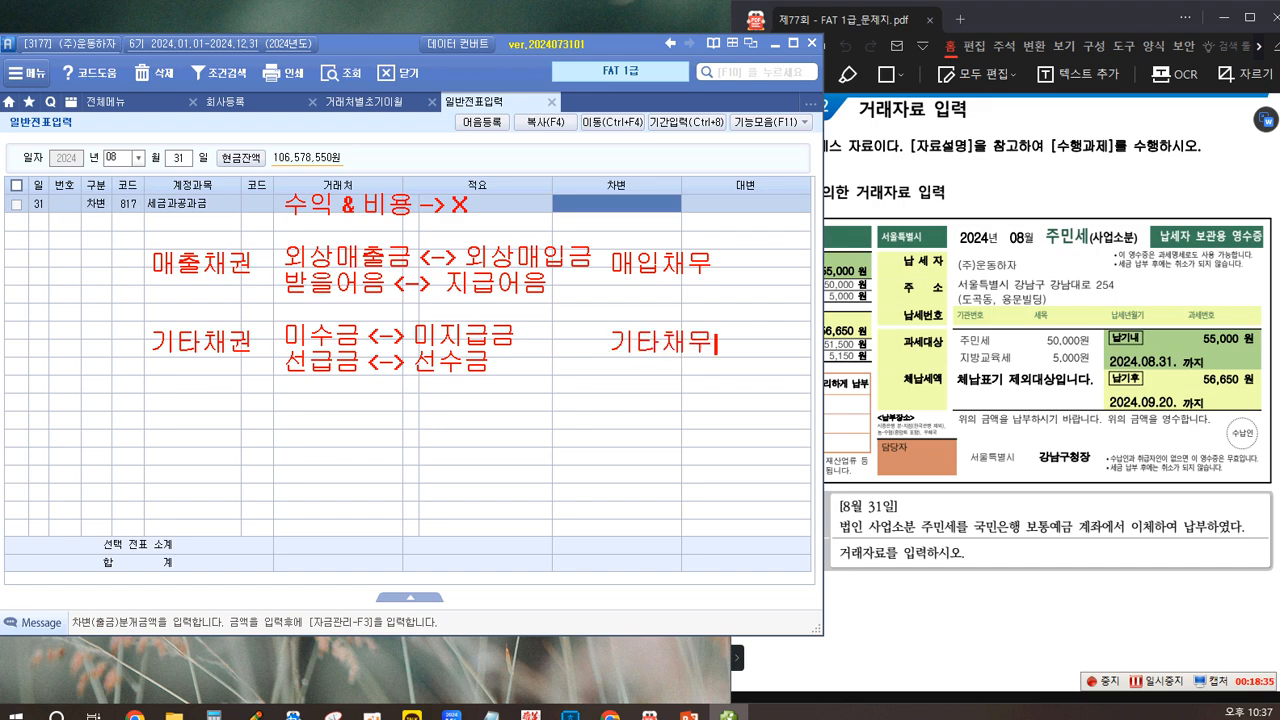
key("Return")
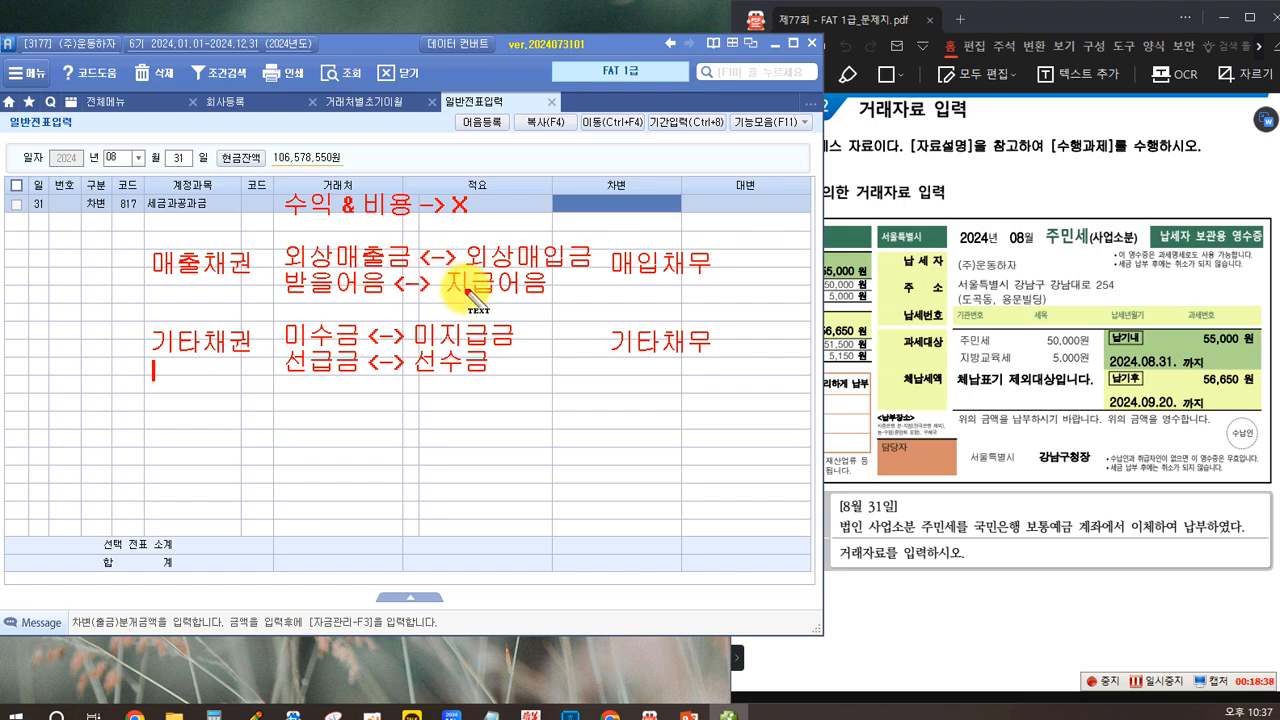
Step: Write the note "은행....보통예금, 당좌예금, 정기예금..정기적금...." below the account pairs, and clear all on-screen annotations
key("Return")
key("Return")
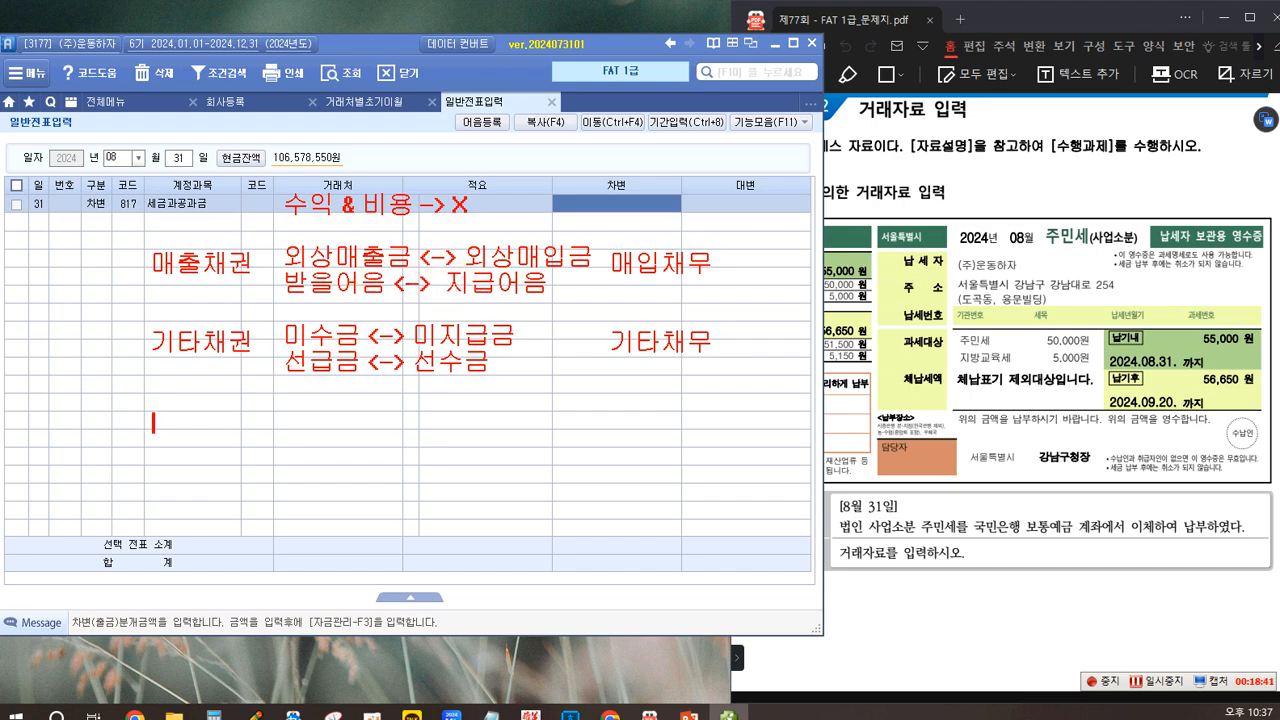
key("BackSpace")
type("은행....")
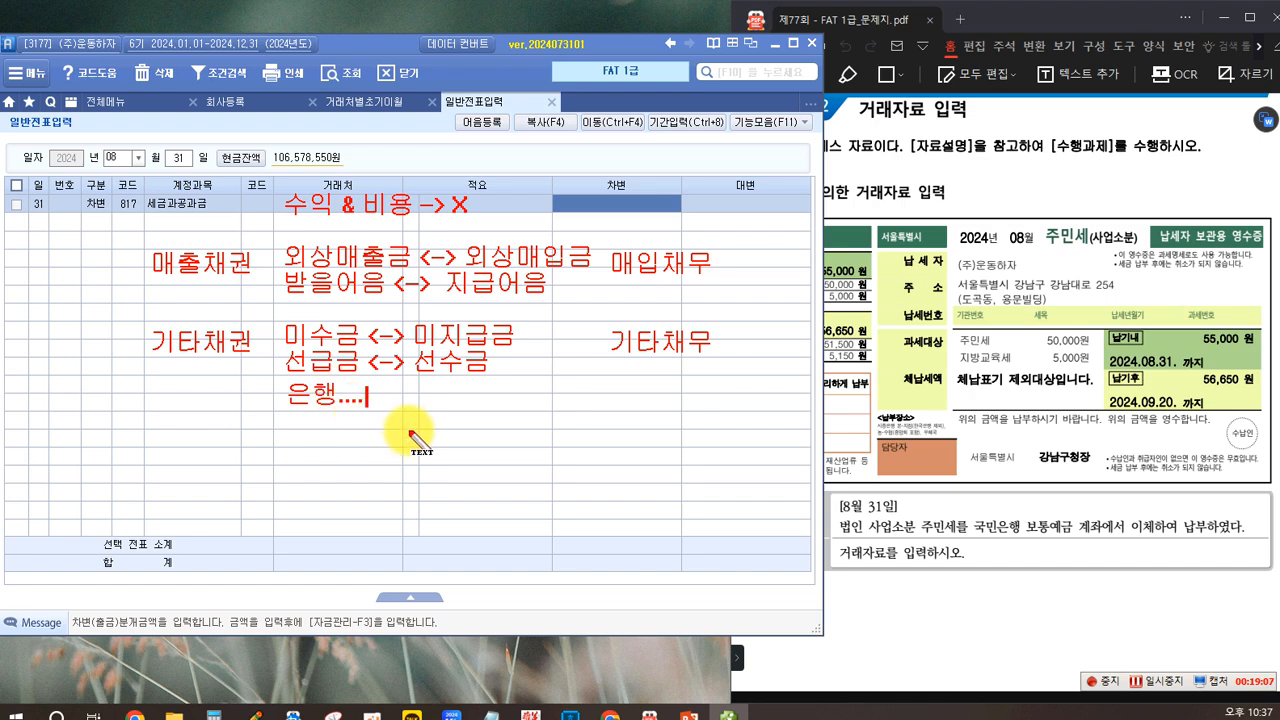
type("보통예")
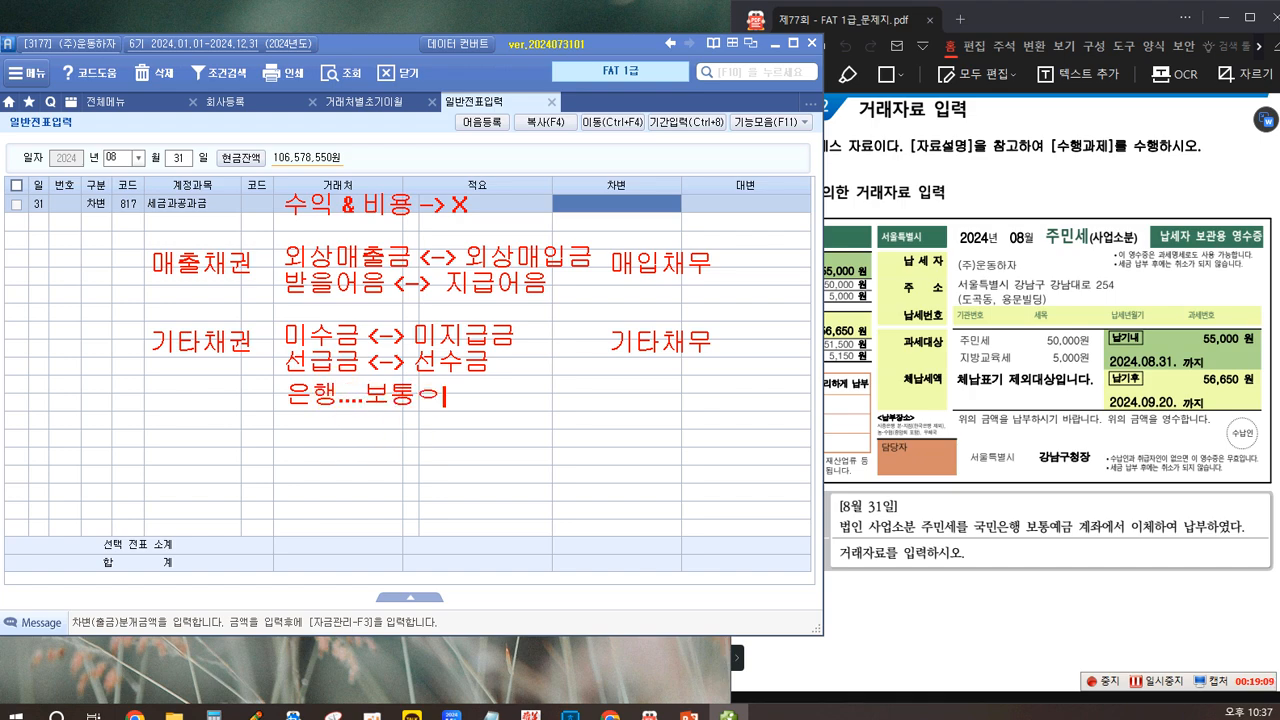
type("금,")
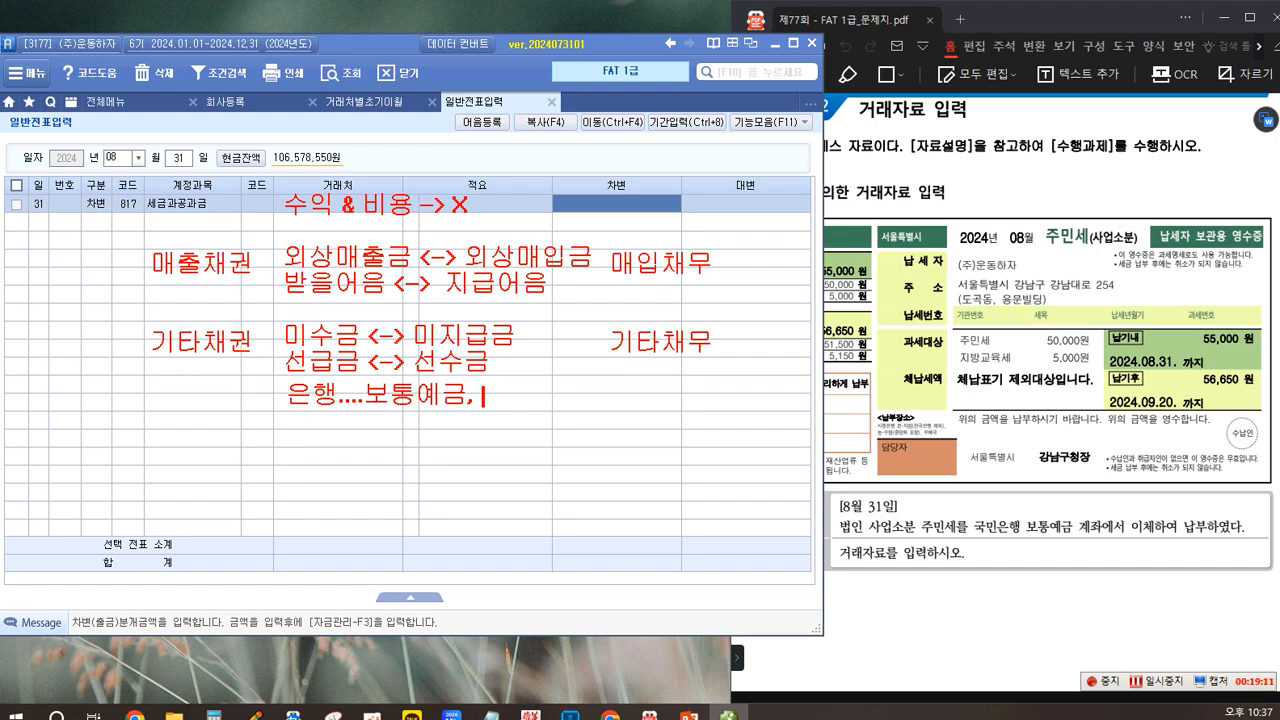
type(" 다ㅇ좌예금,")
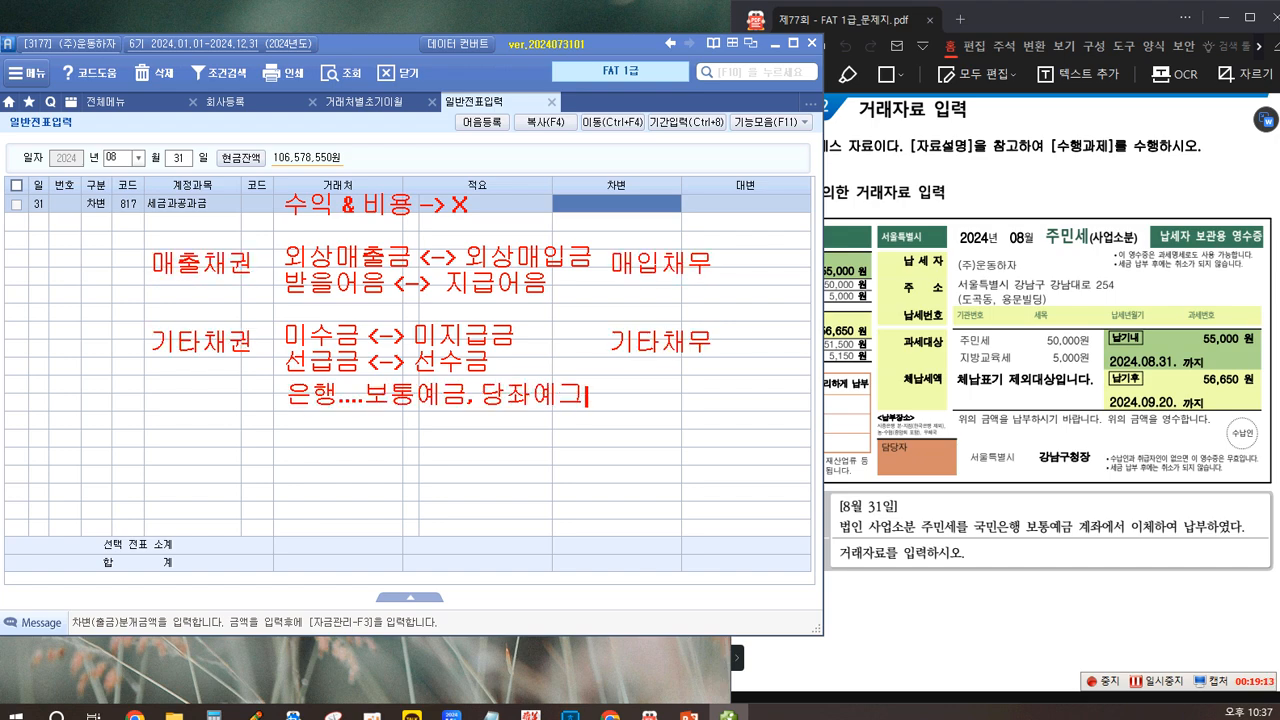
type(" 정기예그")
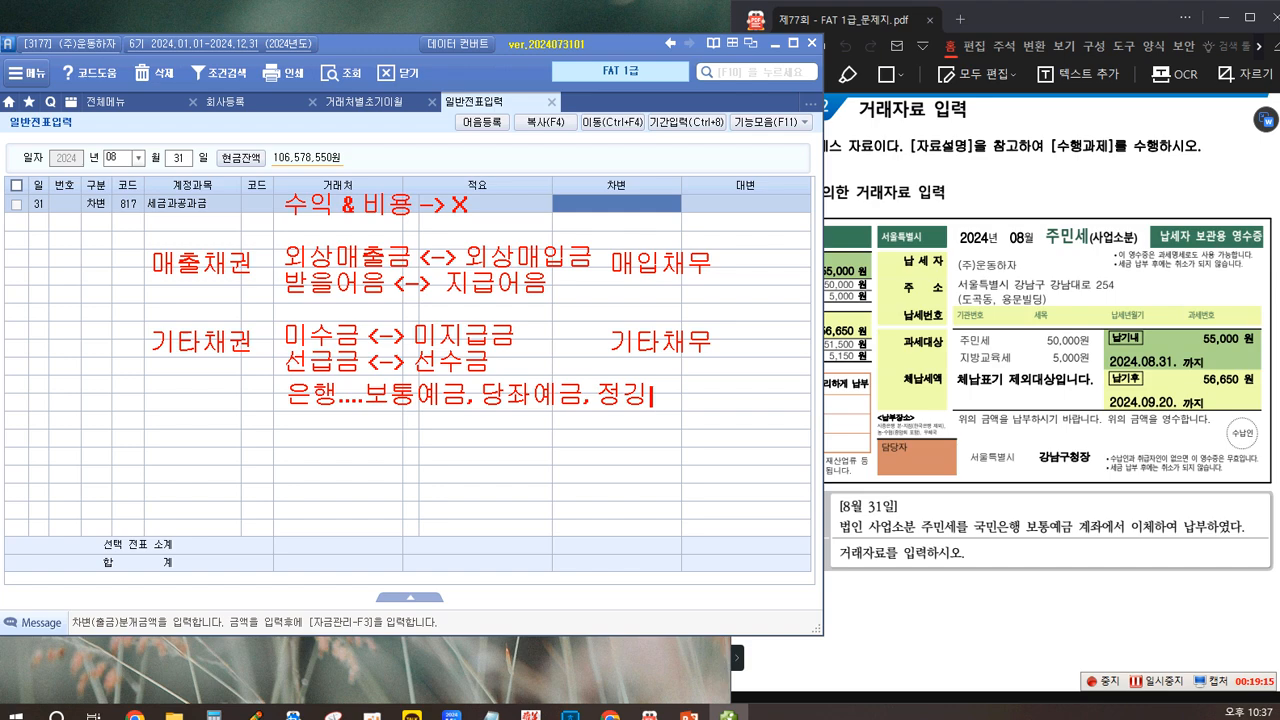
type("ㅁ..정ㄱ")
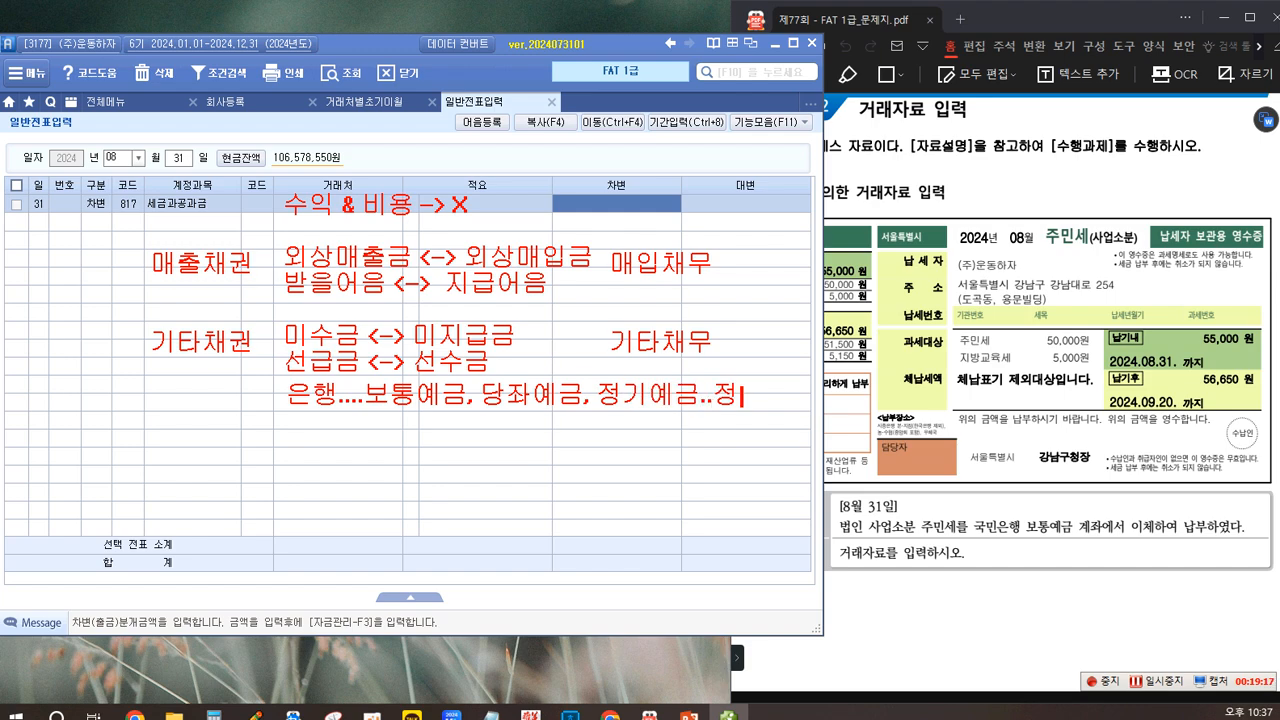
type("ㅣ적금..")
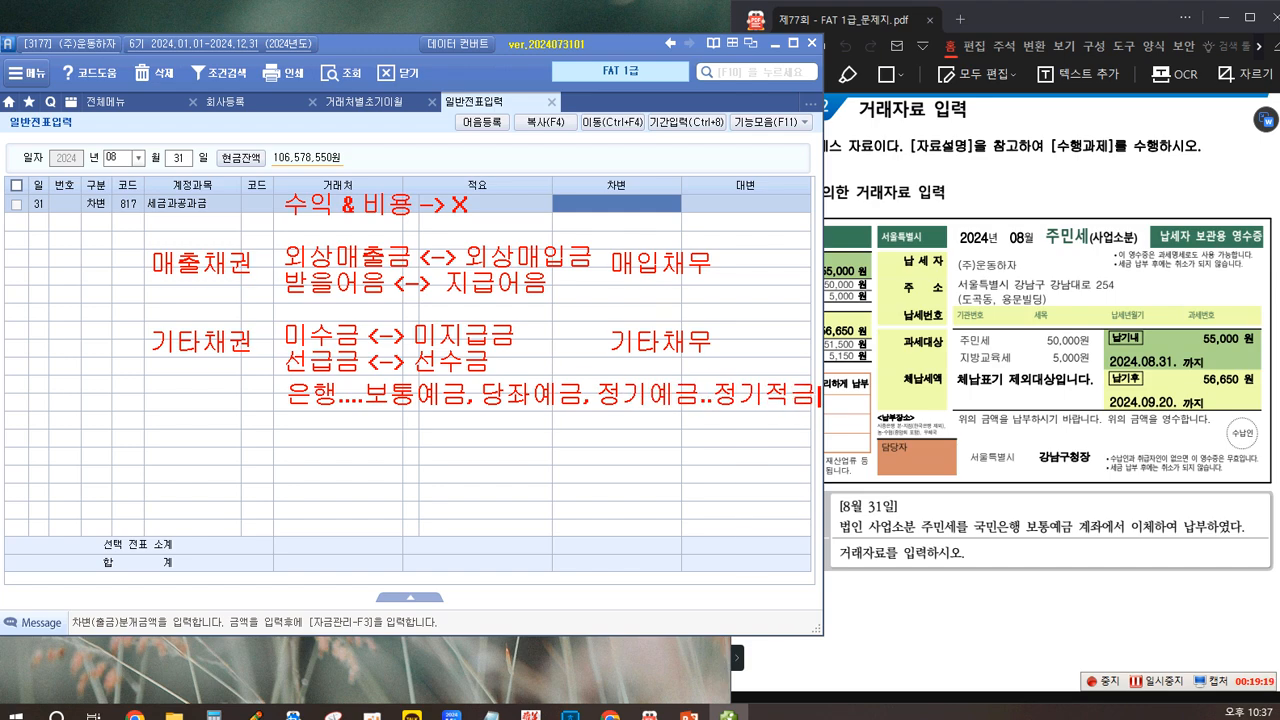
type("....")
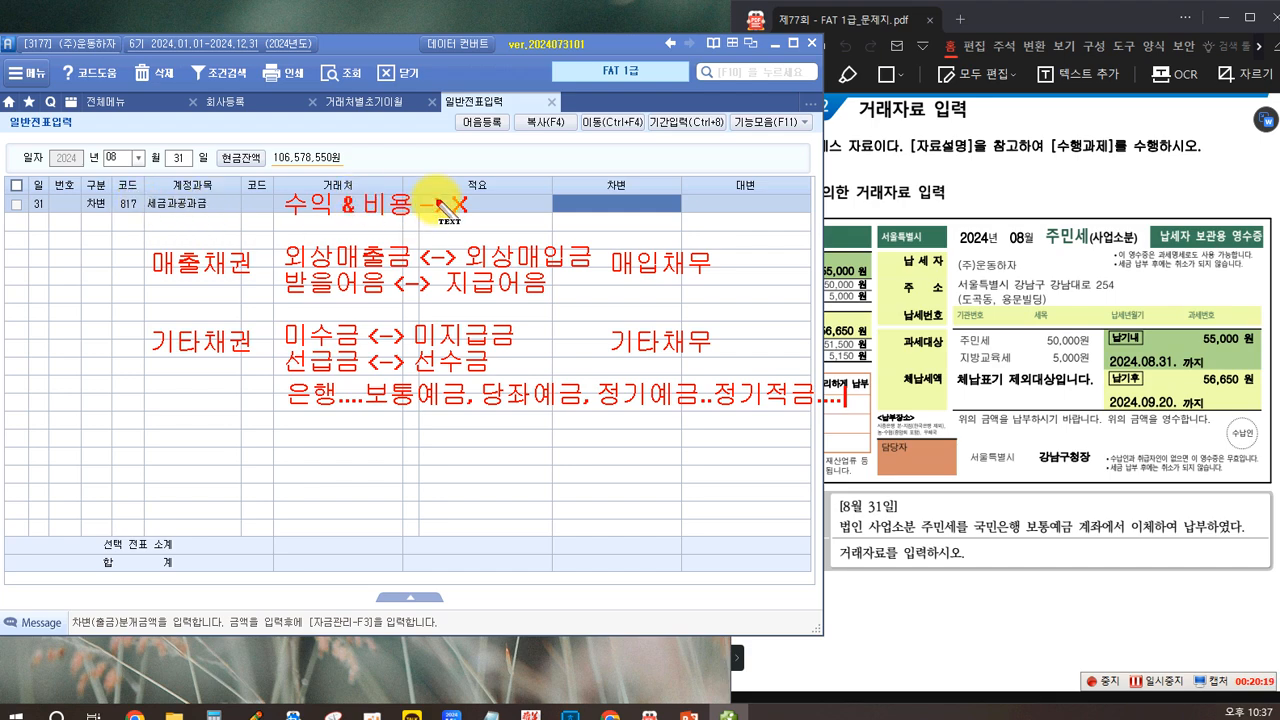
key("Escape")
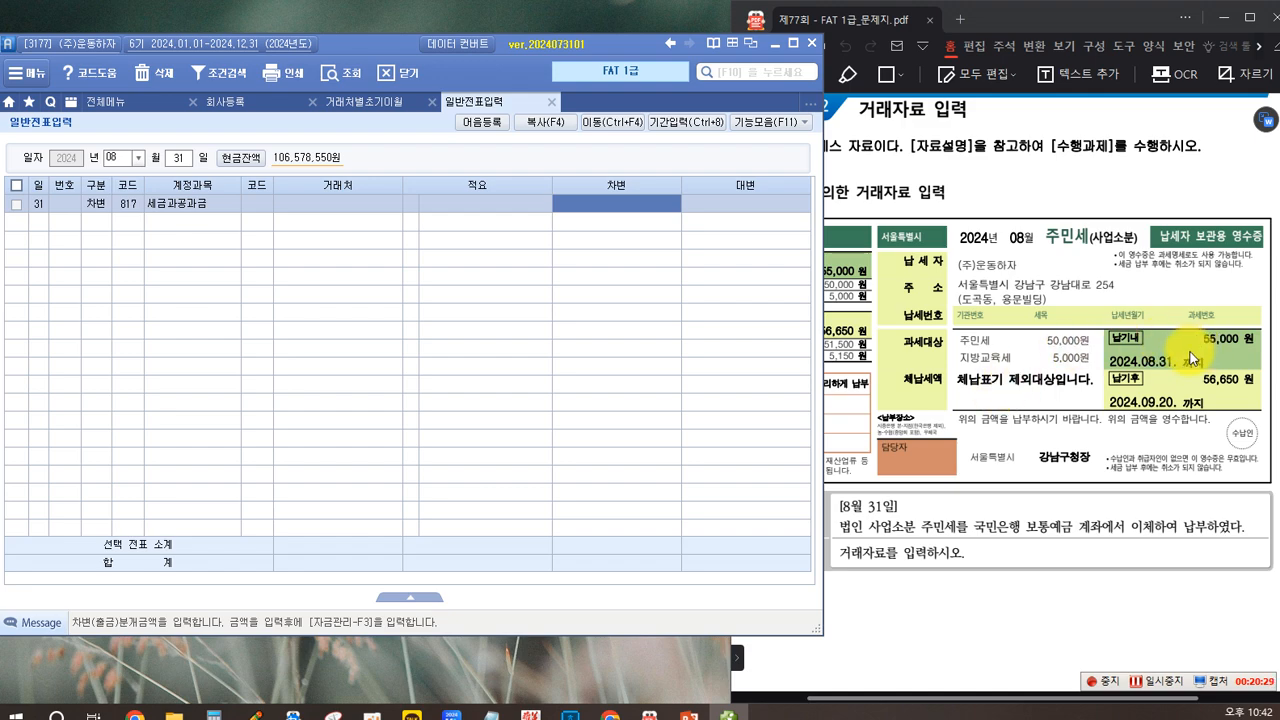
Step: Enter 55,000 as the 차변 amount of the August 31 세금과공과금 line
type("55,000")
key("Return")
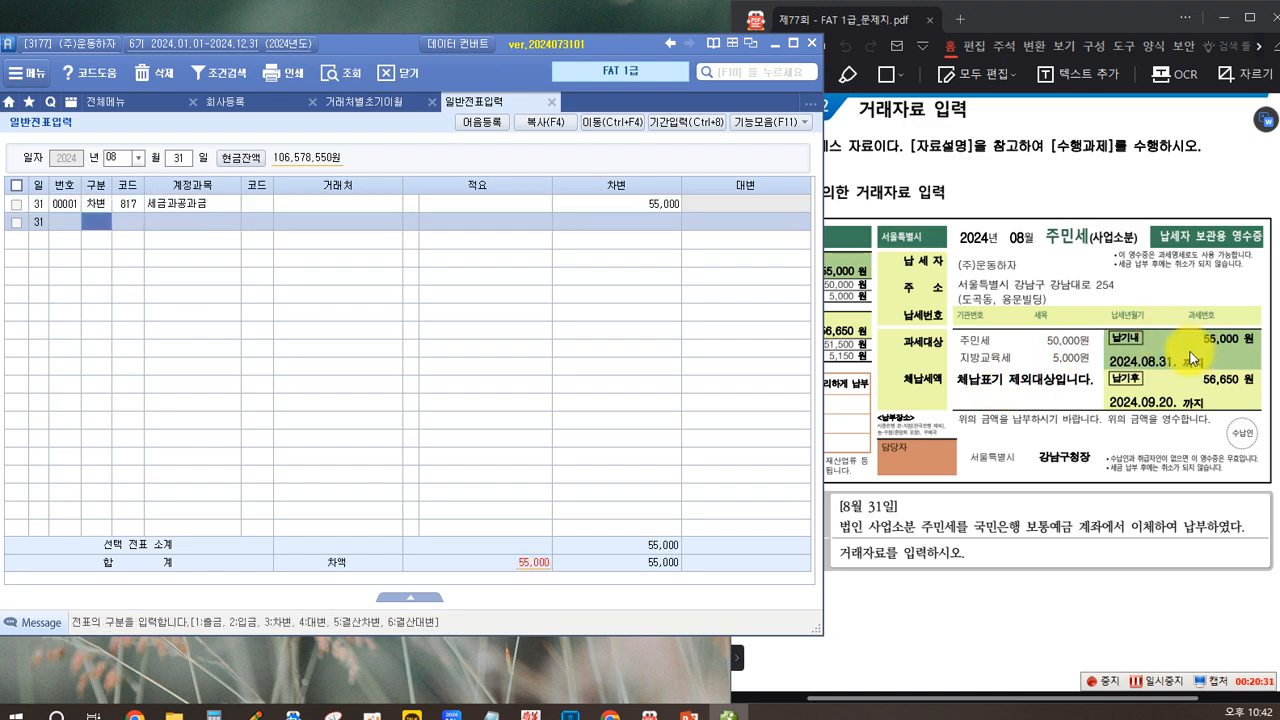
Step: Add a 대변 line with account 103 보통예금, 거래처 국민은행(보통) and an amount of 55,000
type("4")
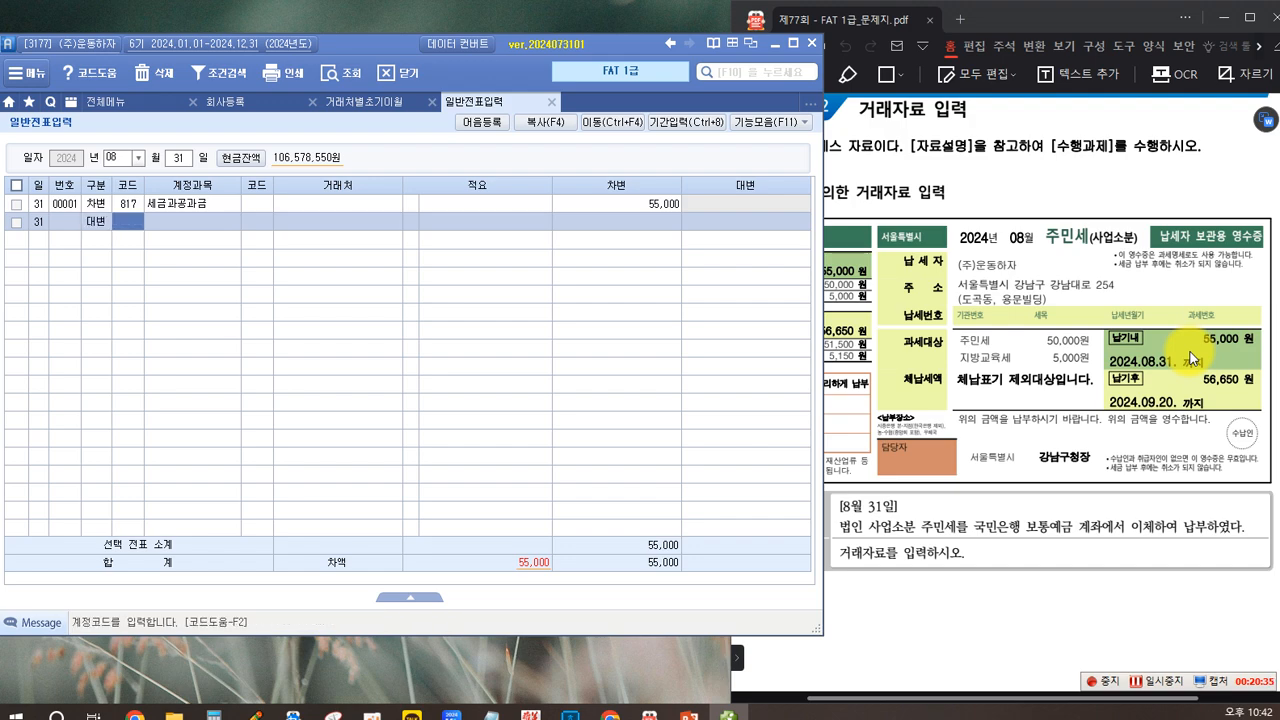
type("103")
key("Return")
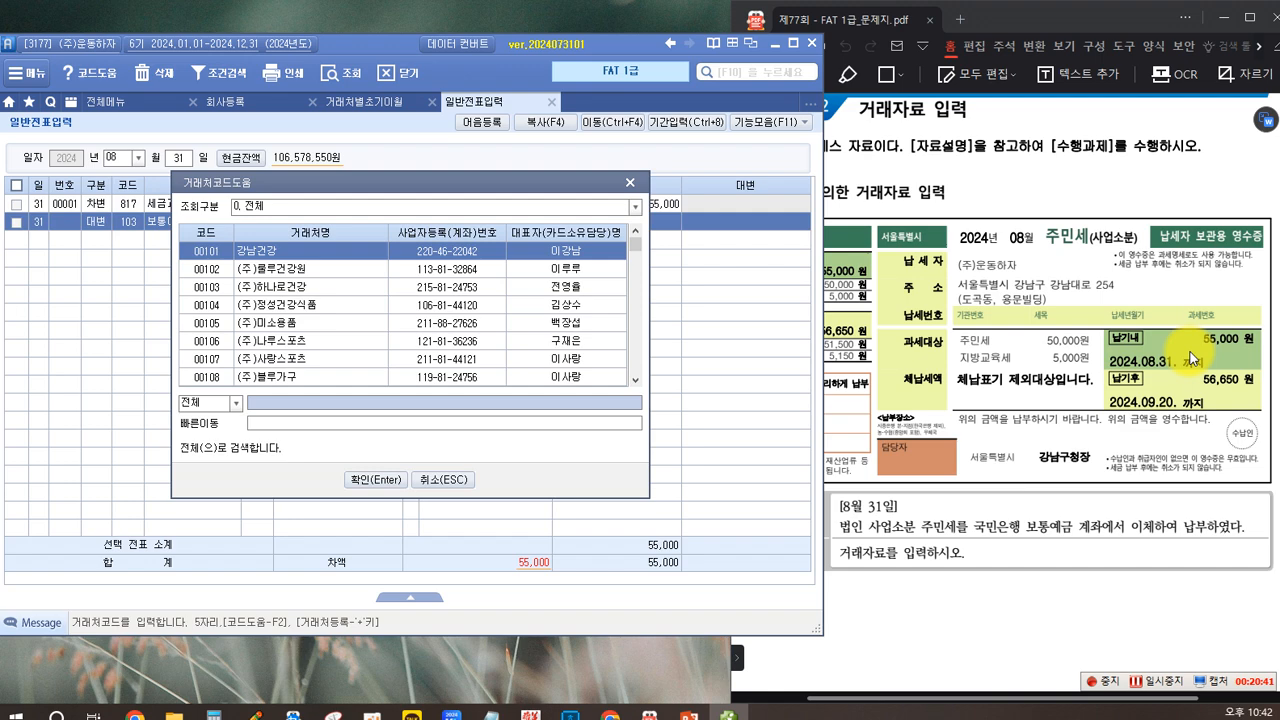
type("국민")
key("Return")
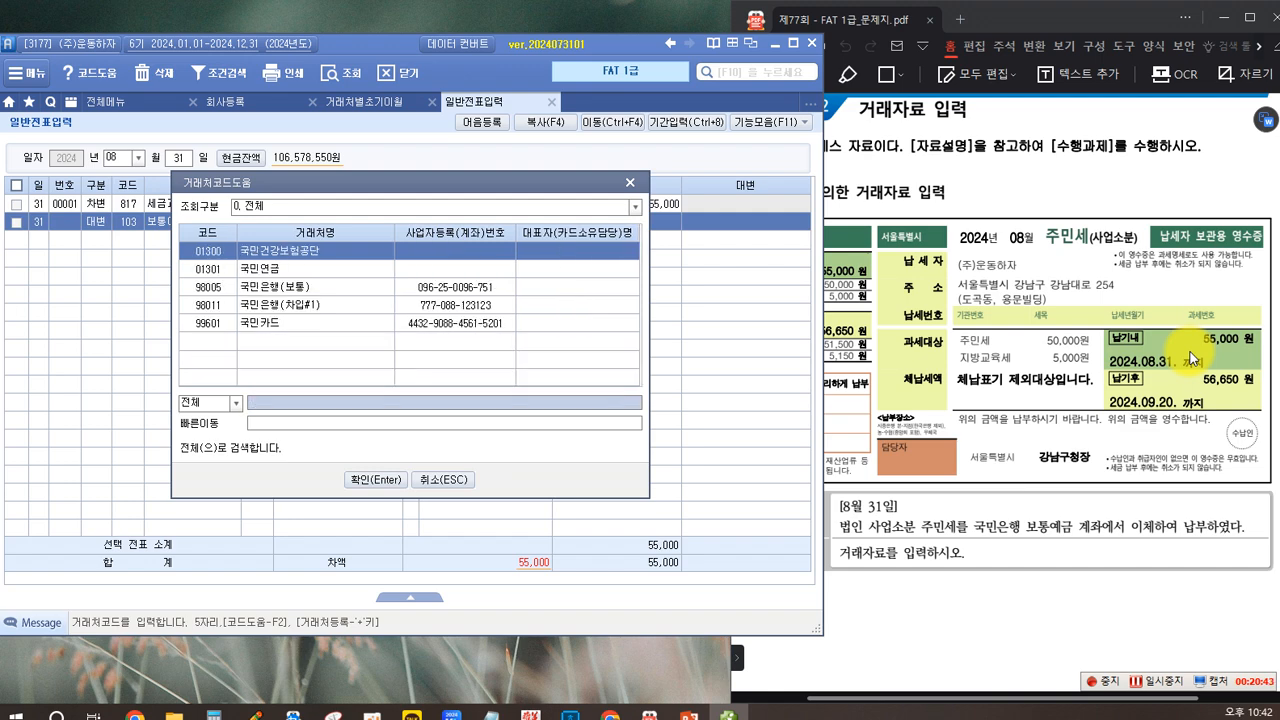
key("Down")
key("Down")
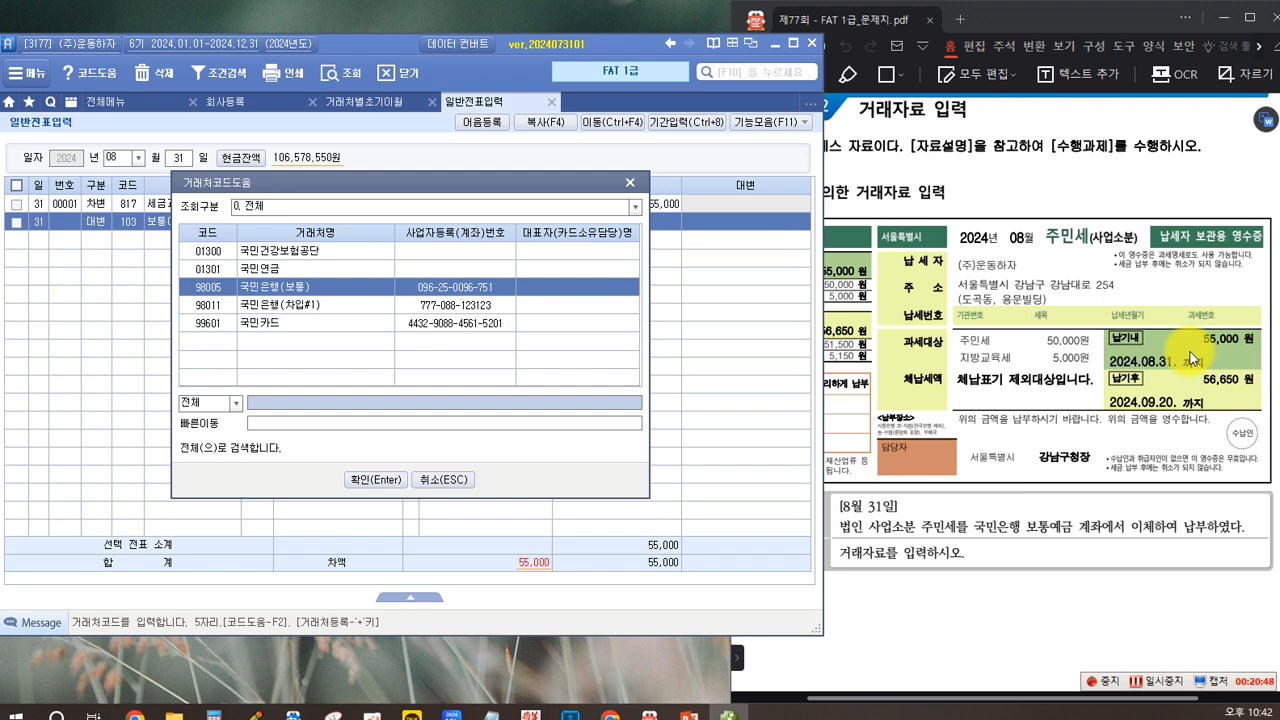
key("Return")
key("Return")
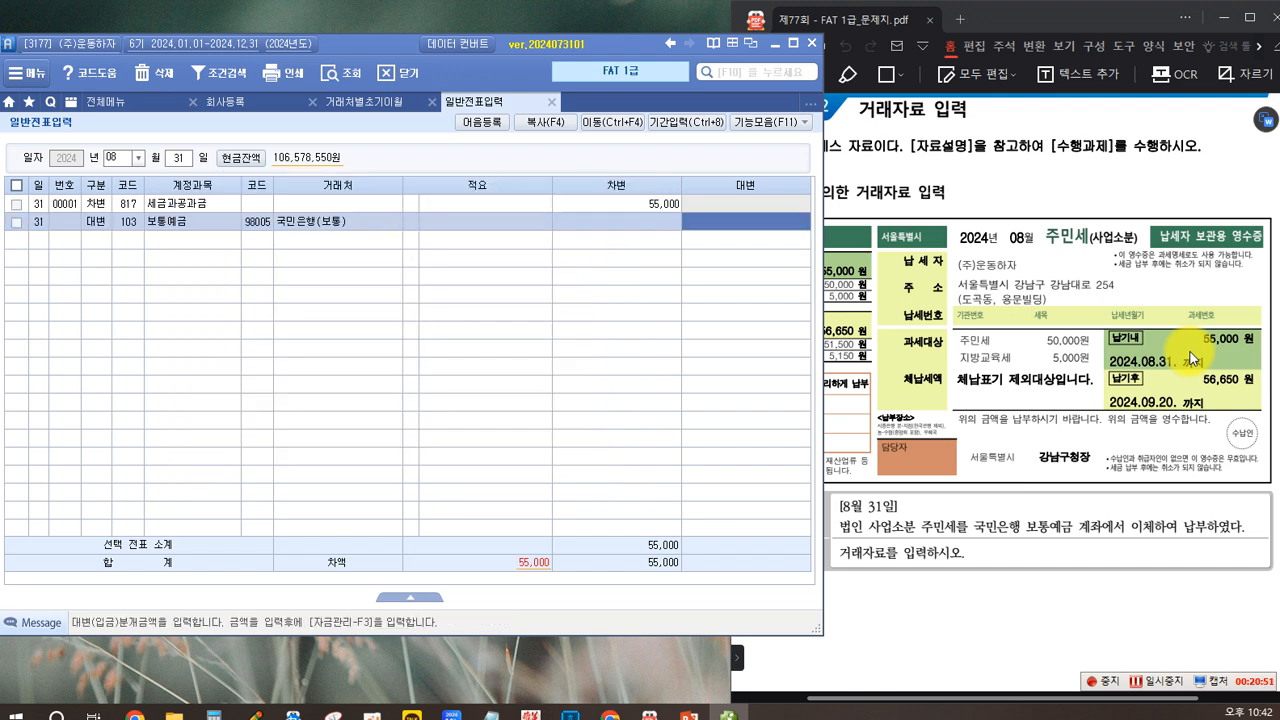
type("550000")
key("Return")
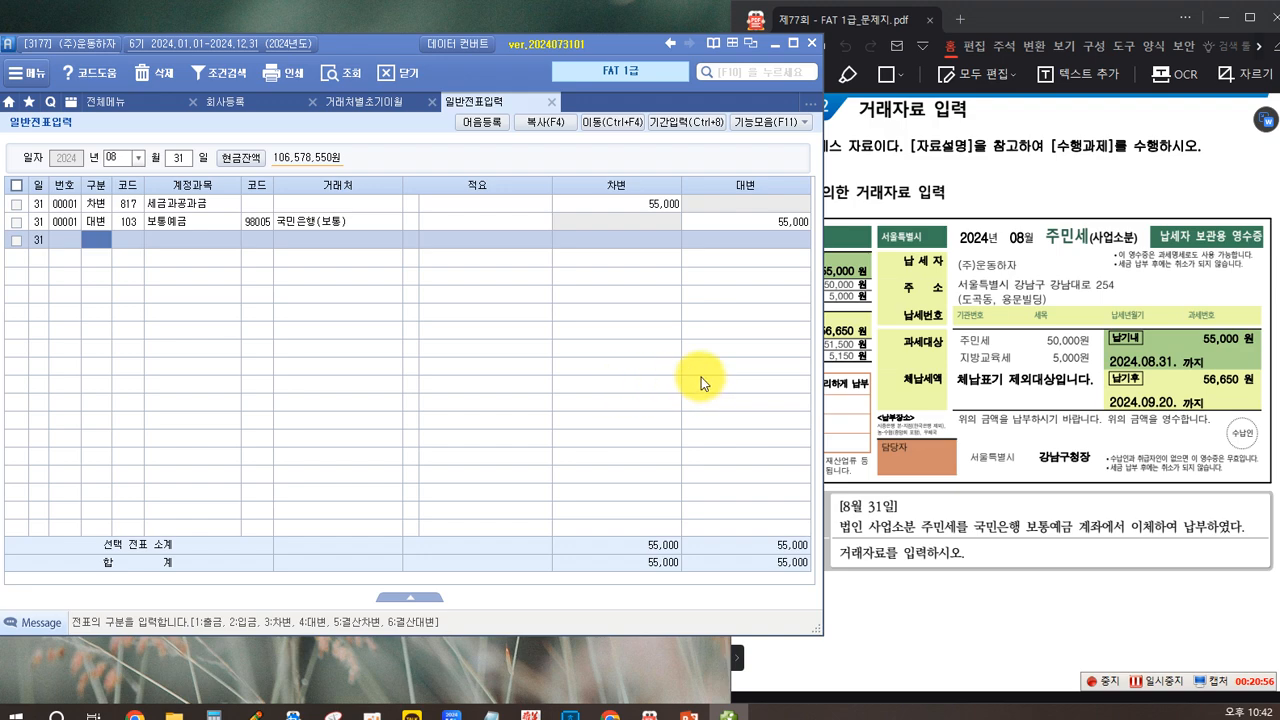
Step: Read the 약속어음 발행거래 task and the 대손의 발생과 설정 task in the exam PDF
left_click(896, 381)
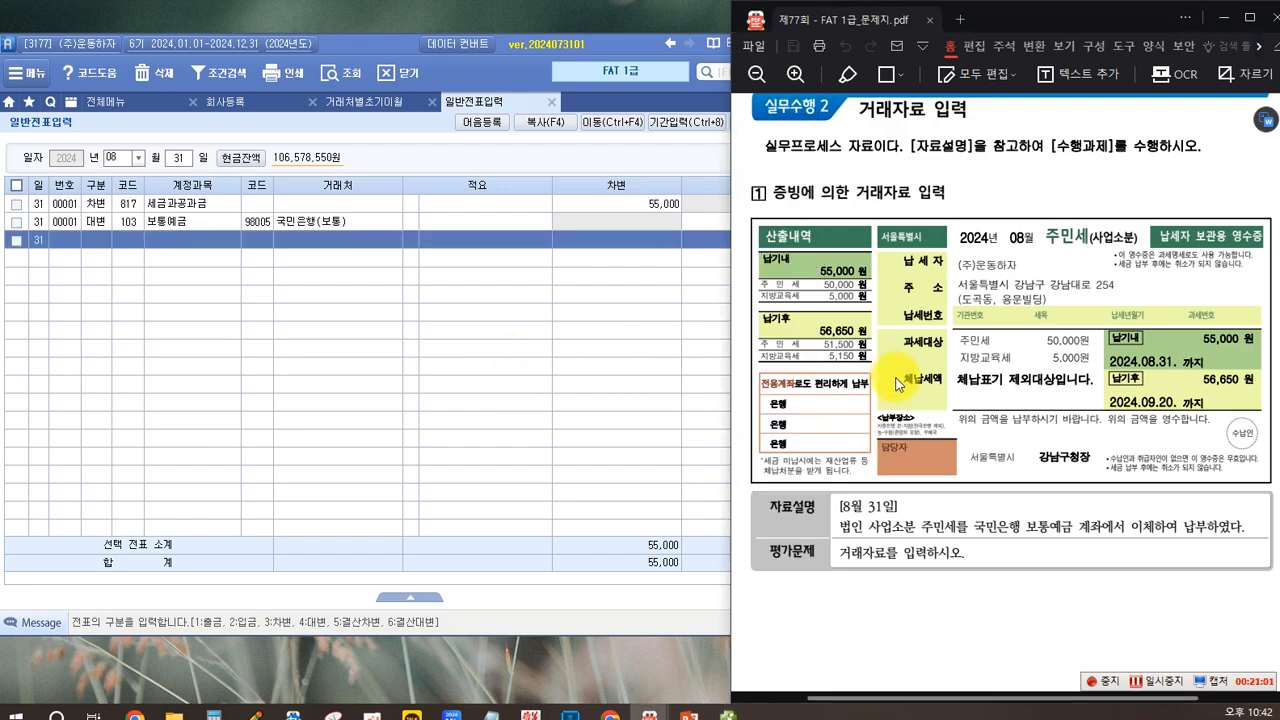
scroll(896, 381, "down", 10)
scroll(896, 382, "down", 2)
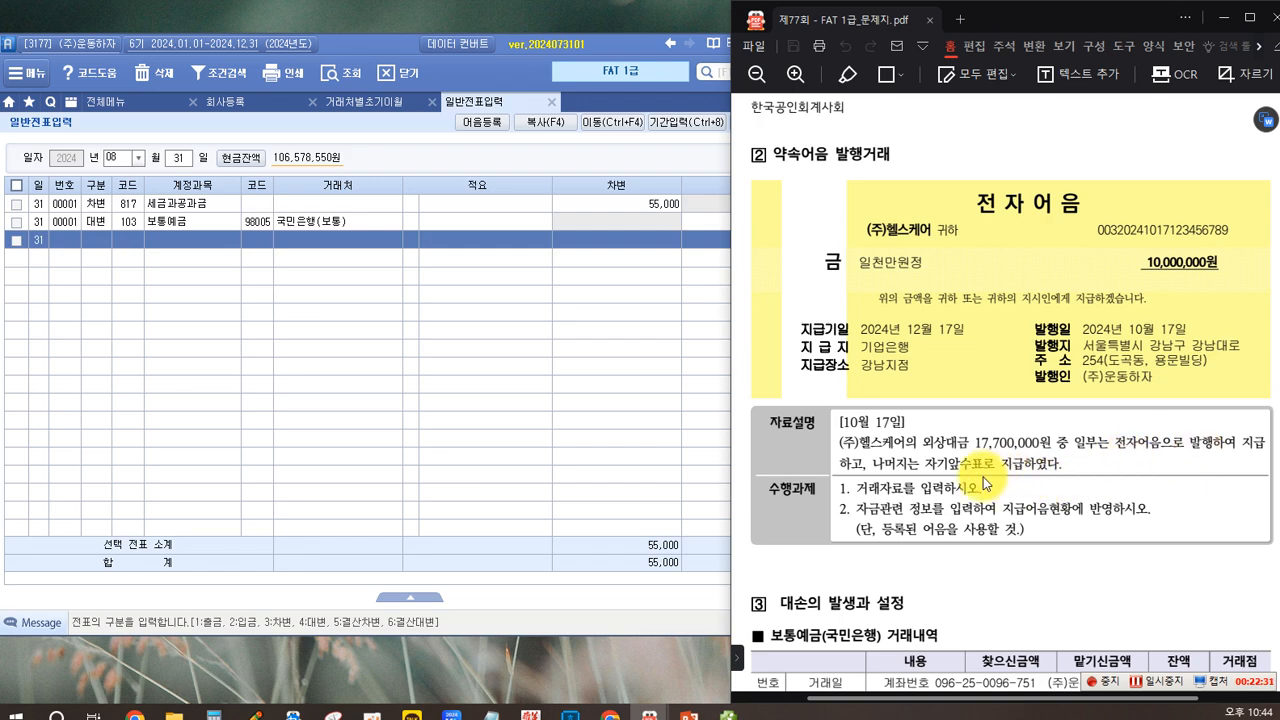
scroll(768, 368, "down", 3)
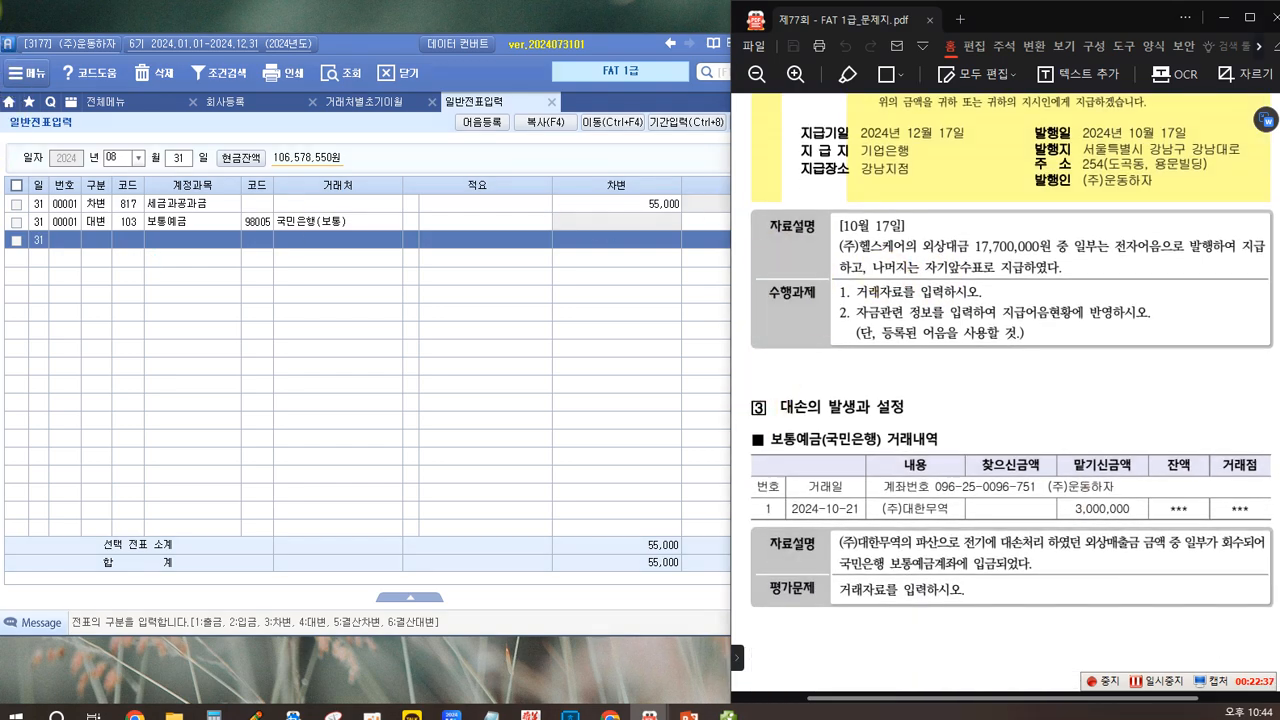
Step: Write the note "(차) 외상매입금 17,700,000 (대) 지급어음" below the 수행과제 of the 약속어음 발행거래 task
left_click(811, 377)
type("(차) 외상매입금 17,700,000")
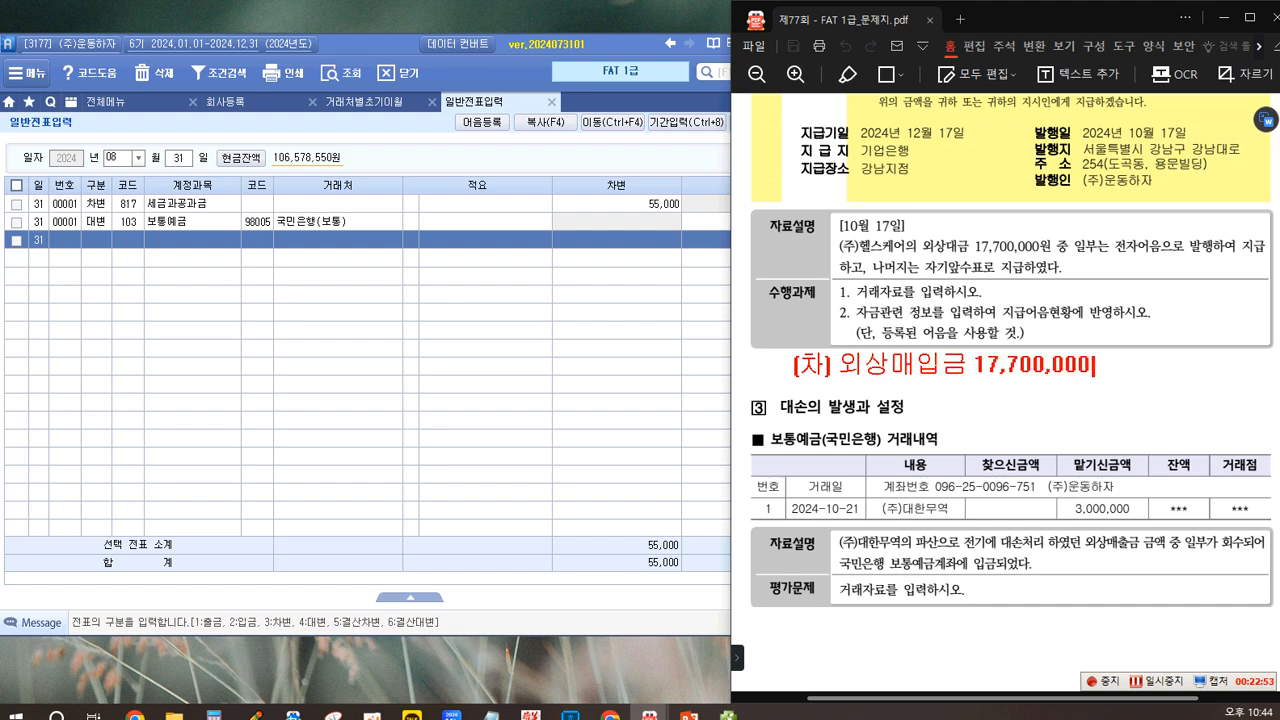
type(" (대)")
type("지급")
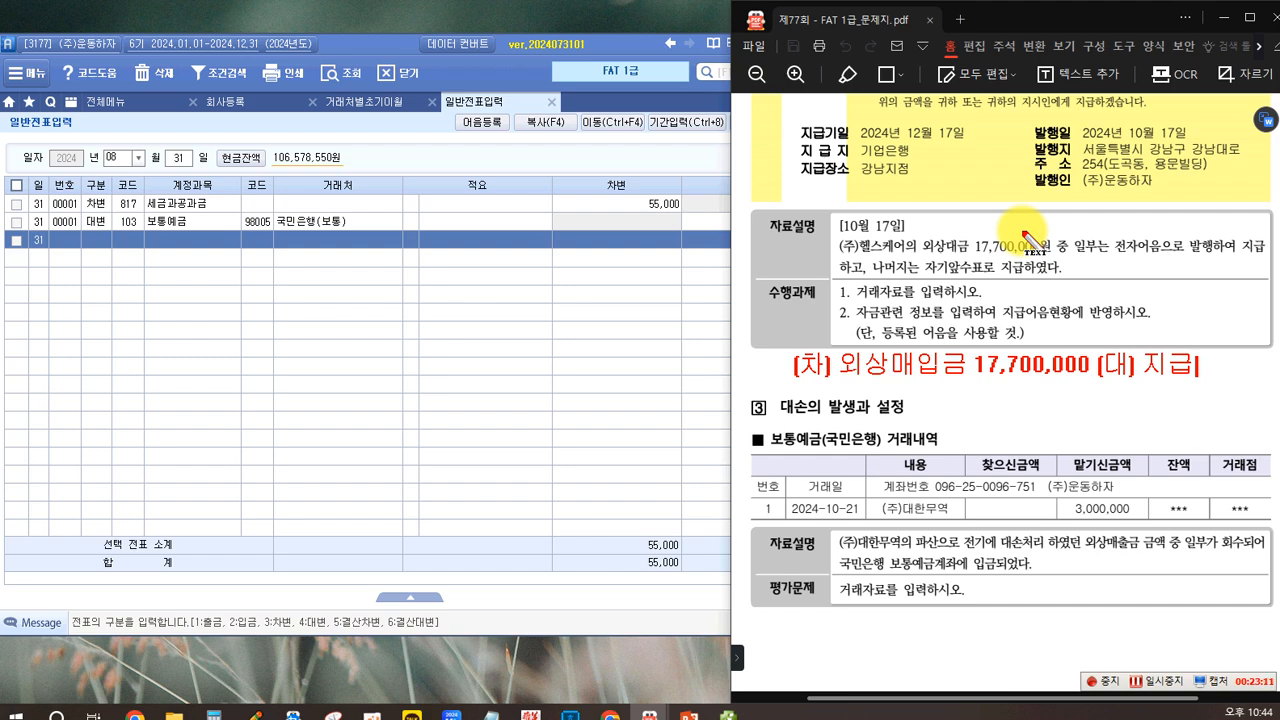
type("어")
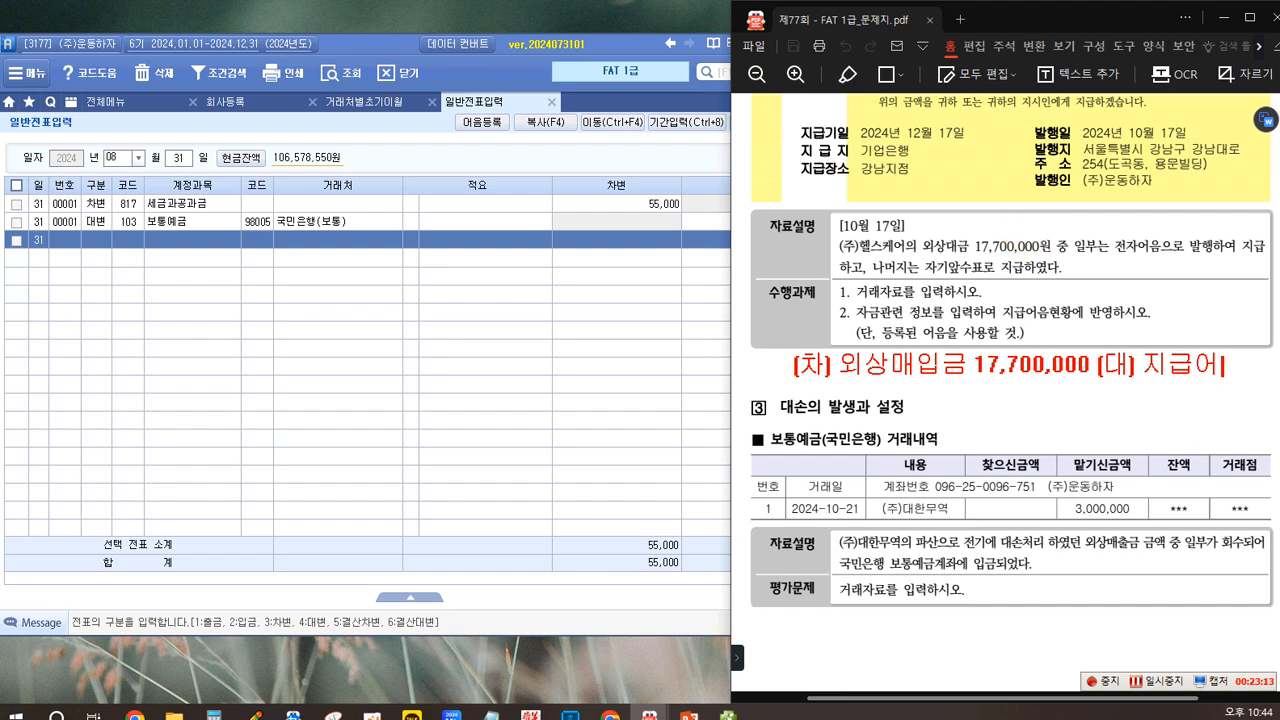
type("음")
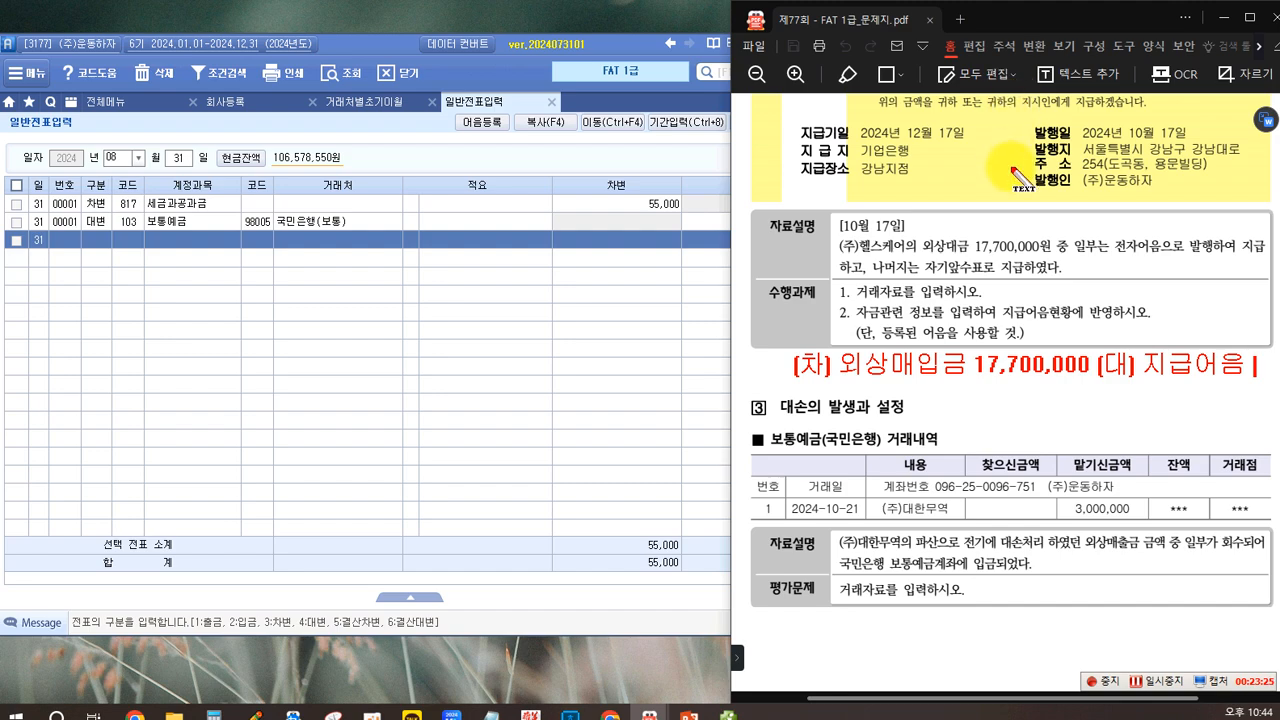
Step: Add the note "현금" beneath 지급어음 as the second 대변 account
key("Return")
key("Return")
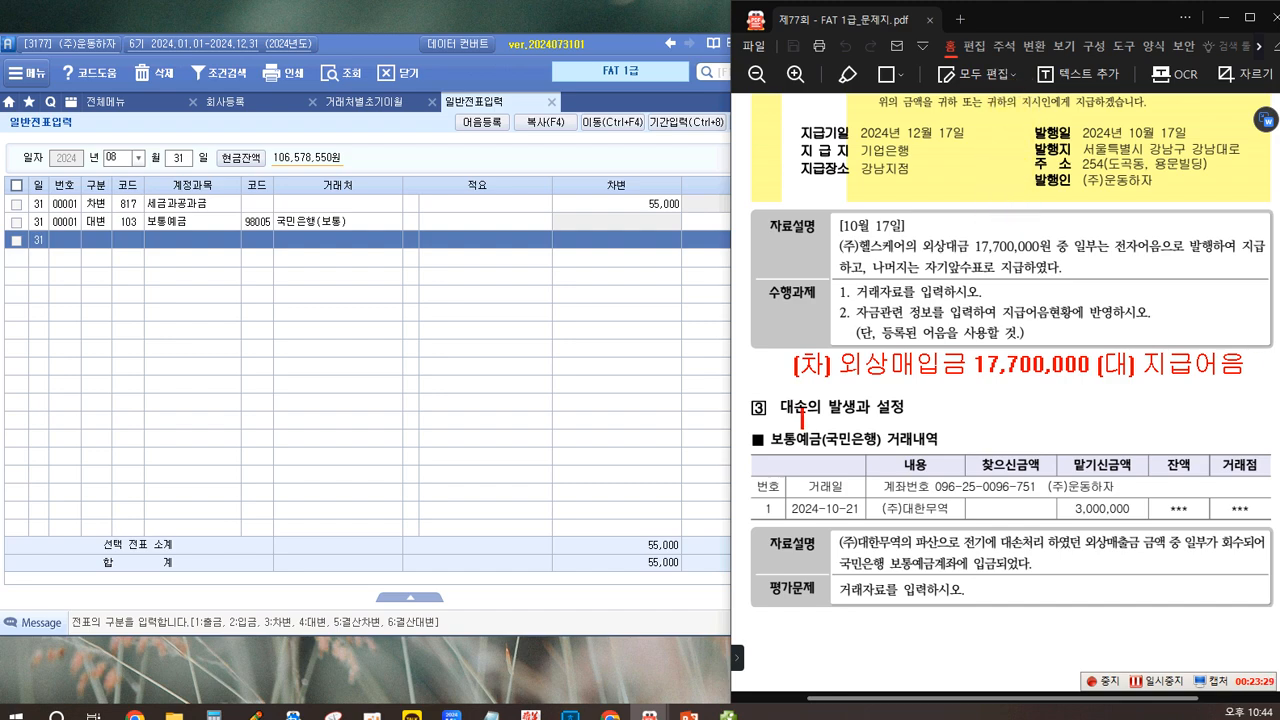
key("BackSpace")
key("BackSpace")
key("BackSpace")
key("Return")
key("Return")
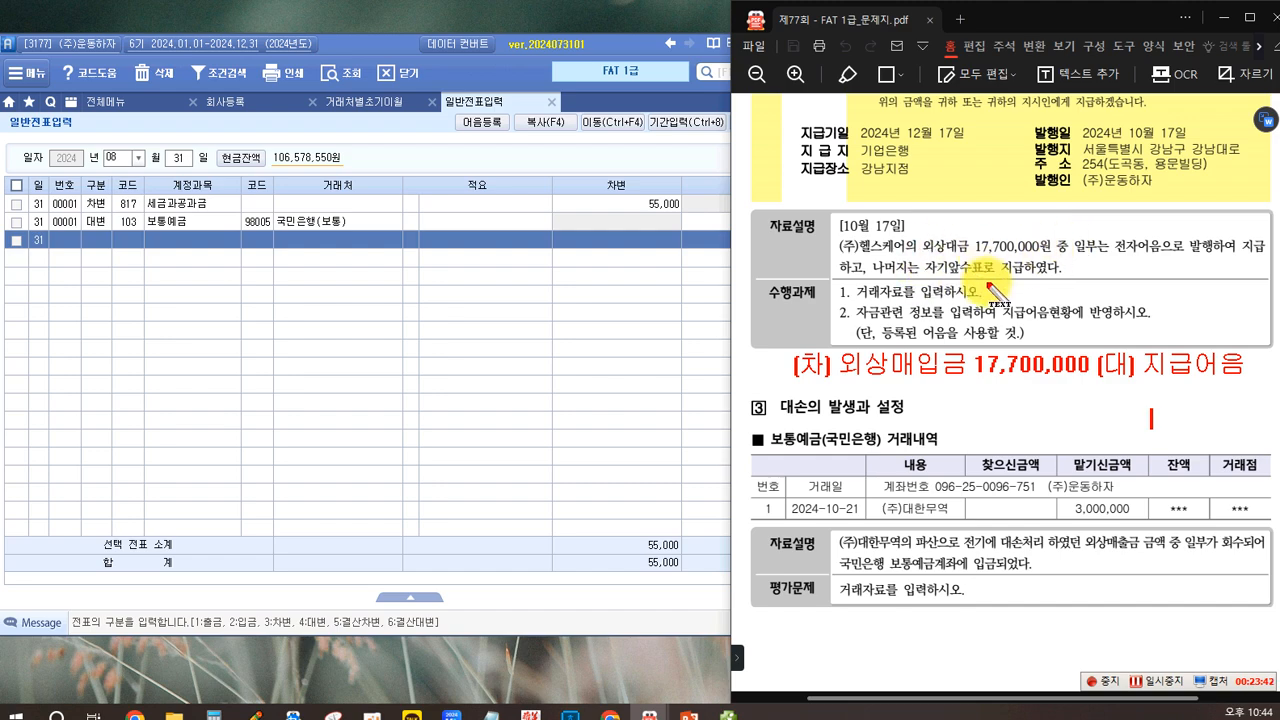
key("BackSpace")
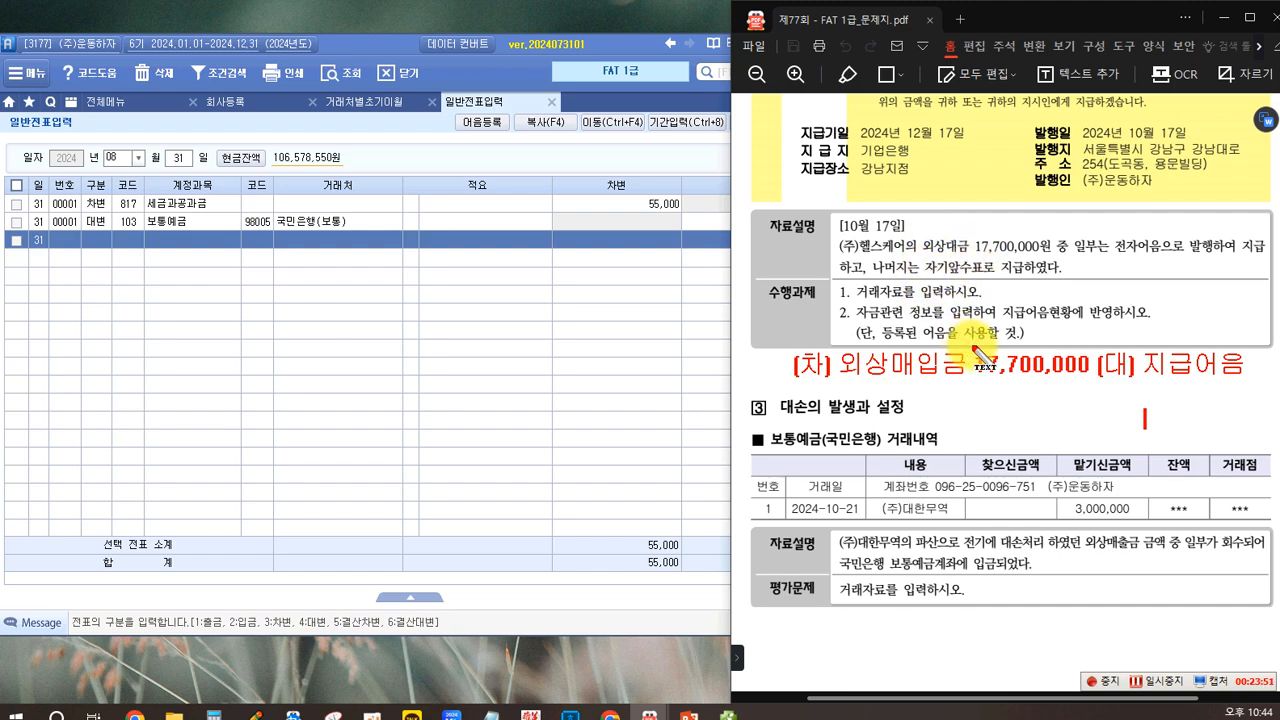
type("현금")
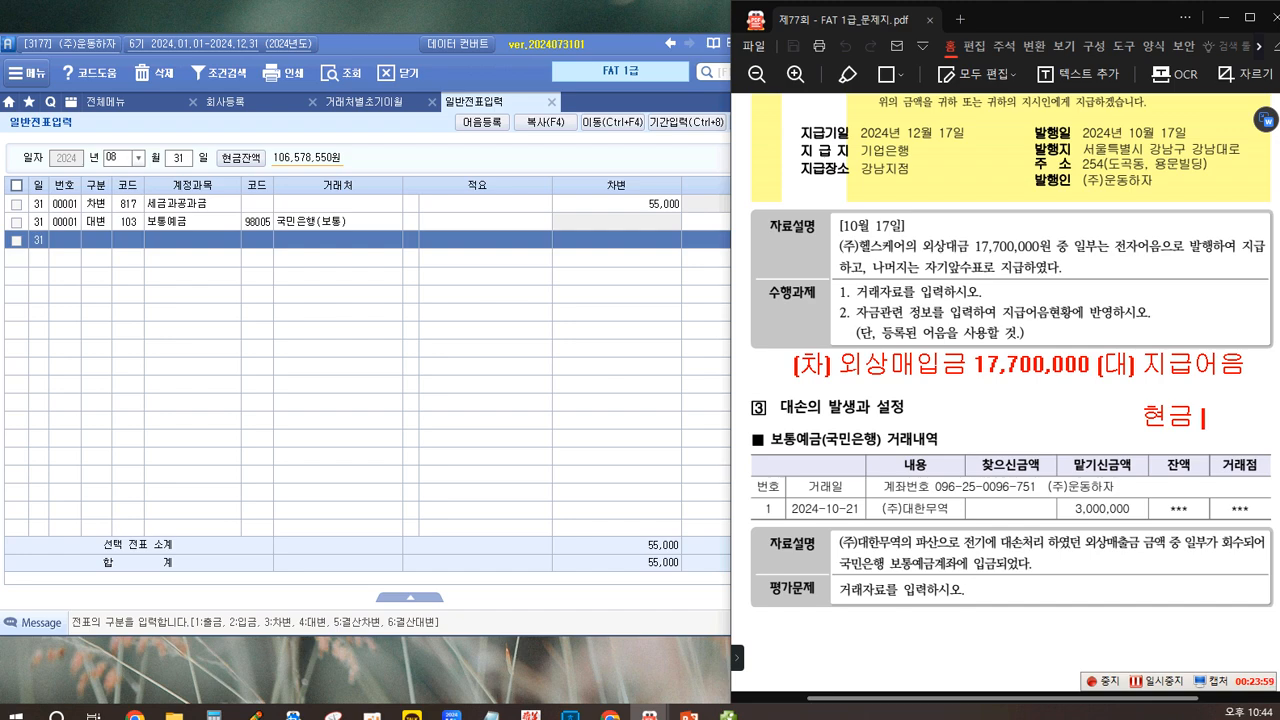
type("....")
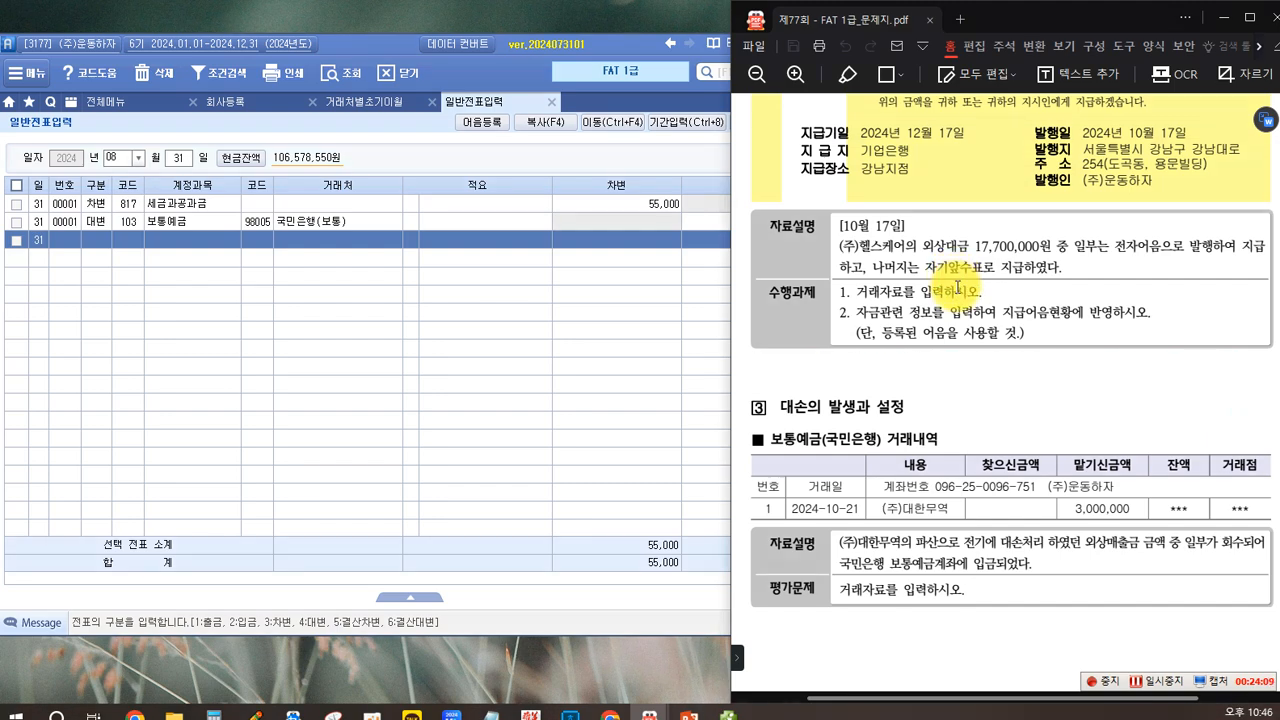
Step: Set the 일반전표입력 date to October 17 for the 약속어음 발행거래 entry
scroll(958, 288, "up", 3)
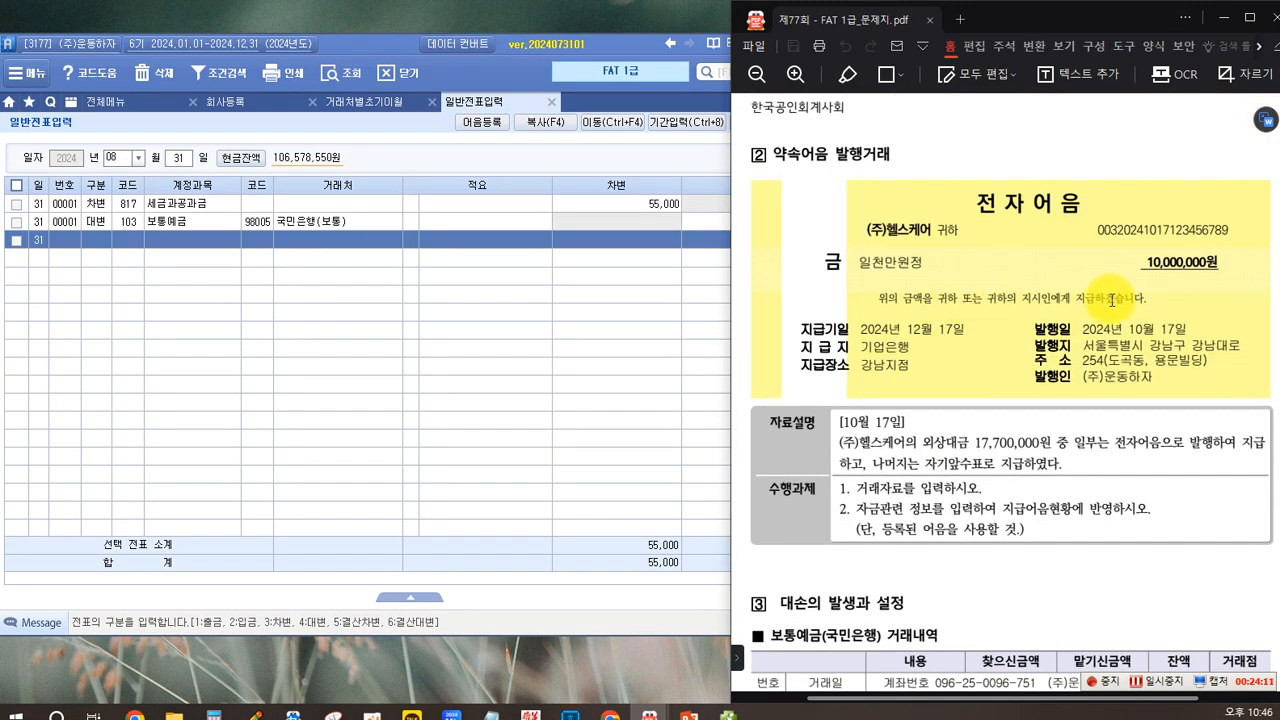
scroll(1187, 262, "down", 3)
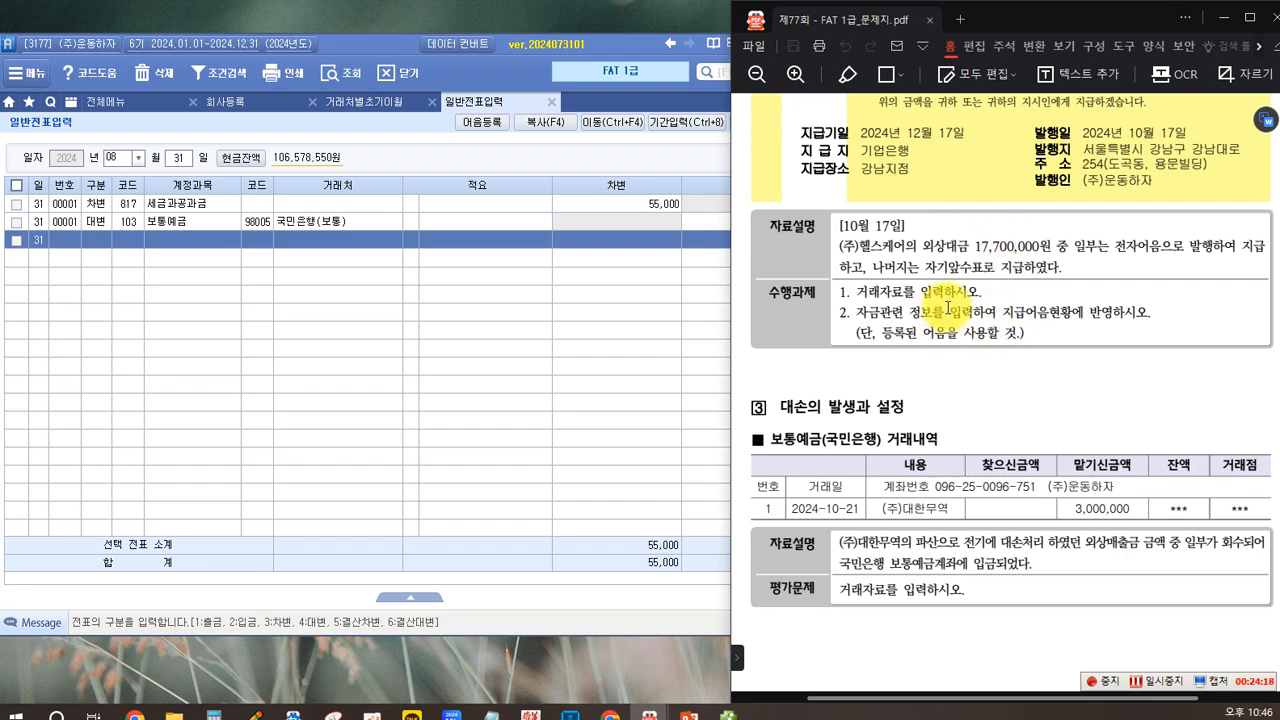
scroll(948, 308, "up", 2)
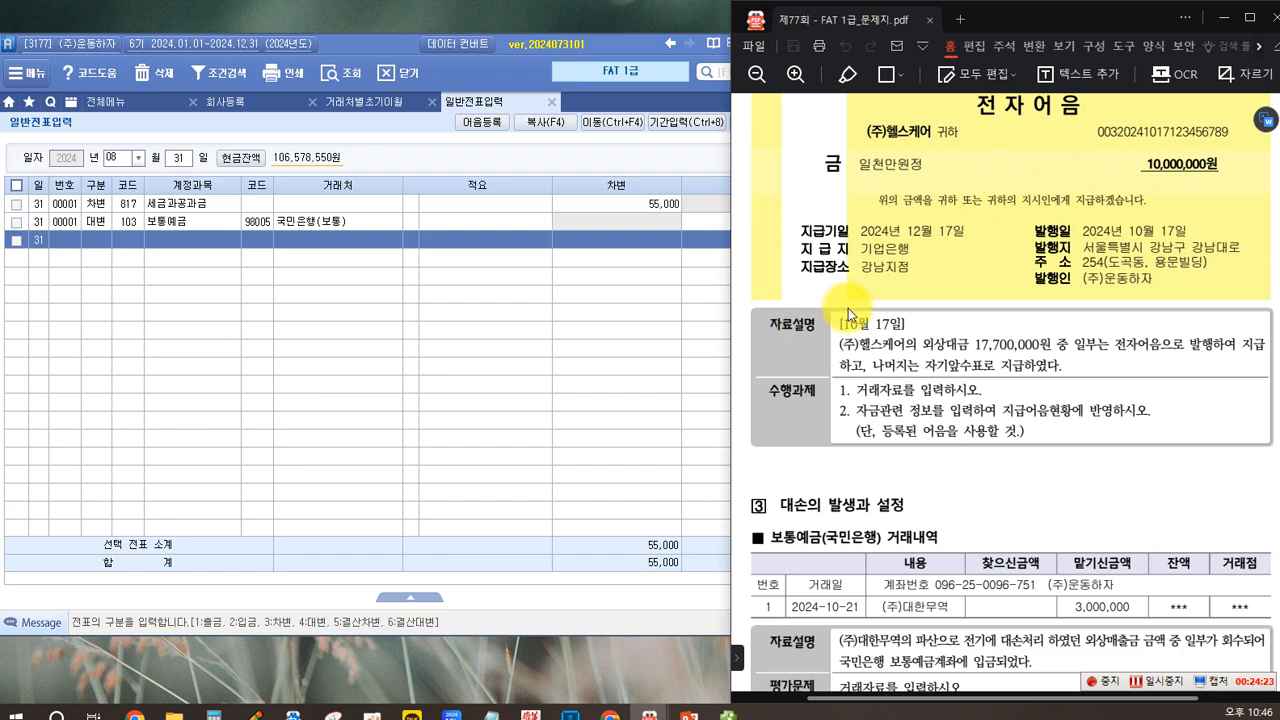
left_click(138, 157)
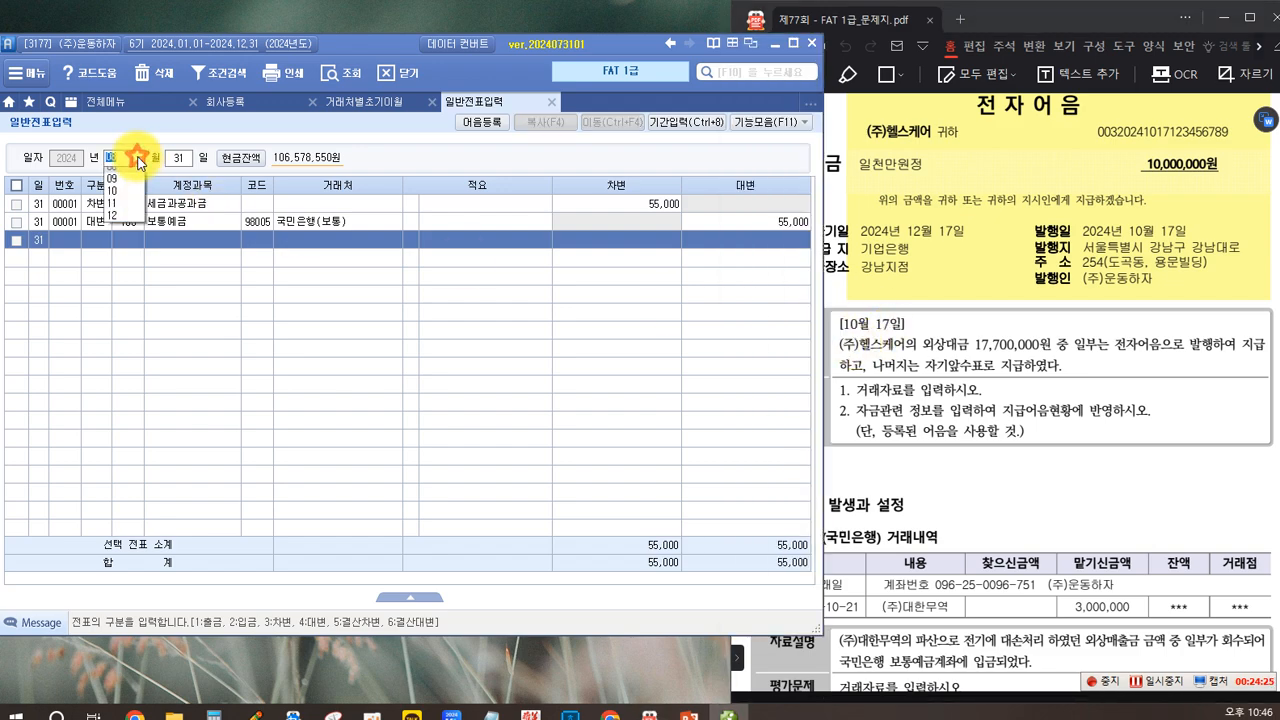
left_click(111, 286)
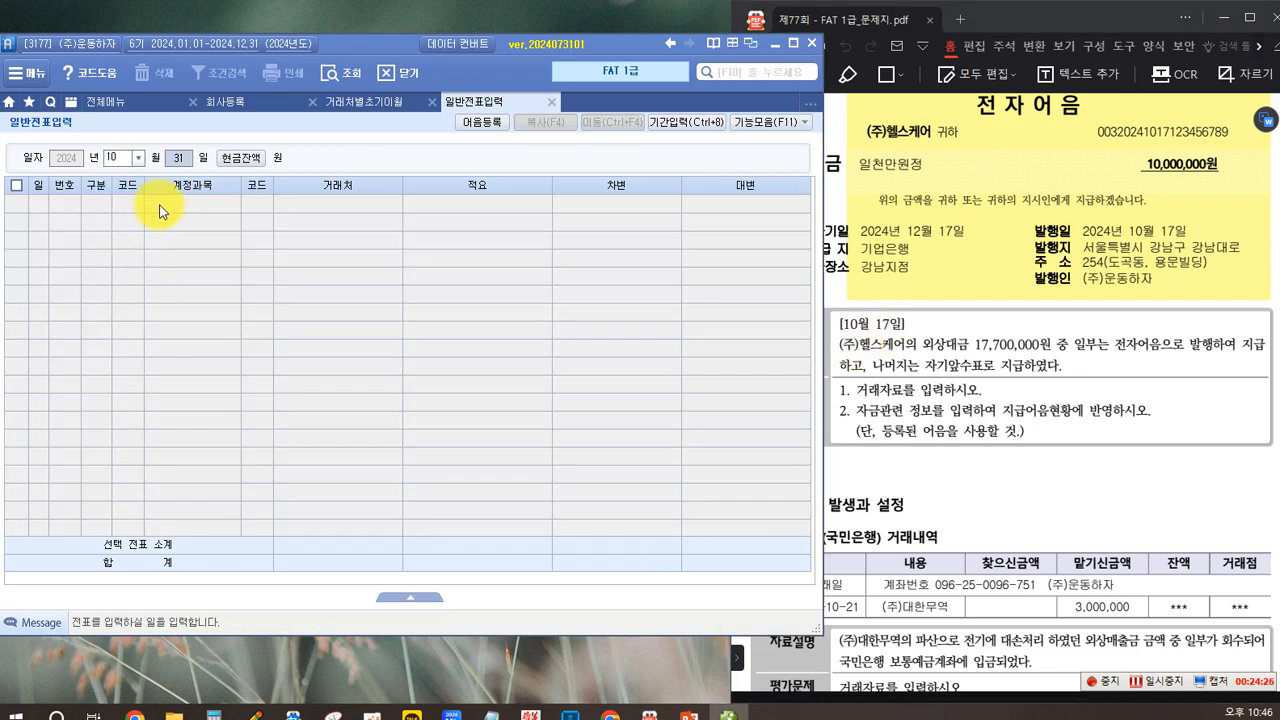
type("17")
key("Return")
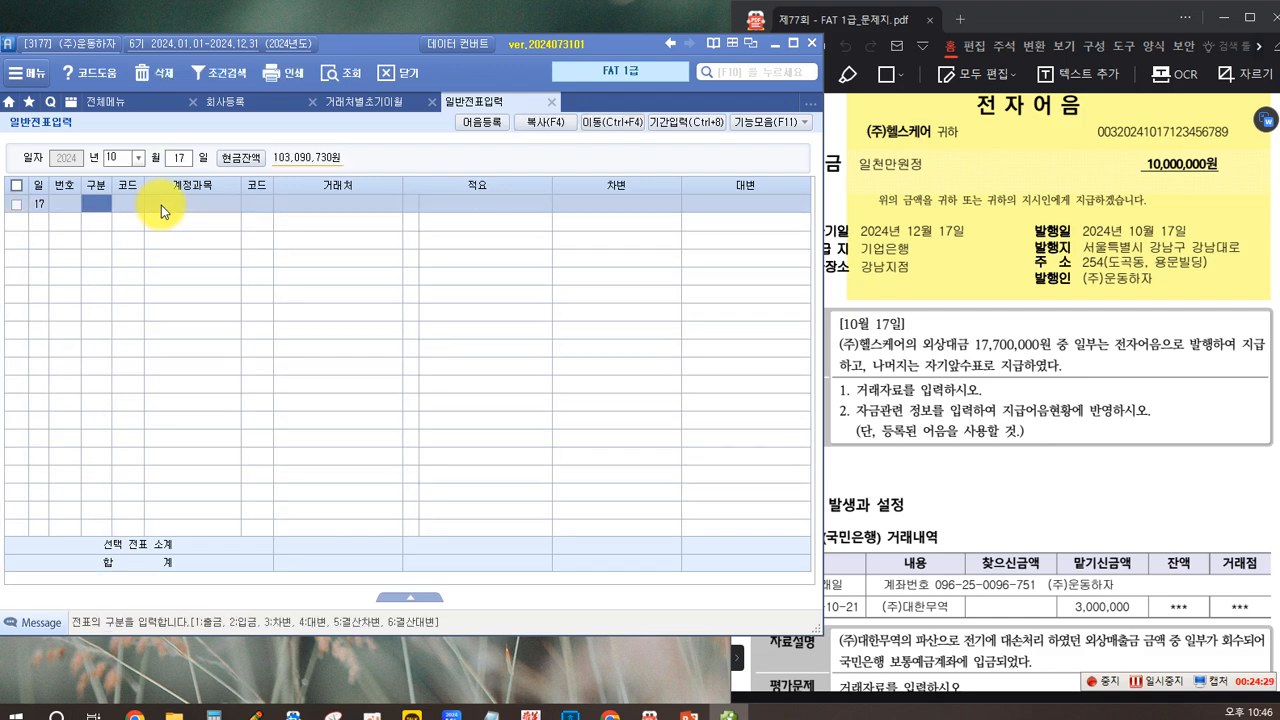
Step: Start a 차변 line on October 17 with account 251 외상매입금
type("3")
key("Return")
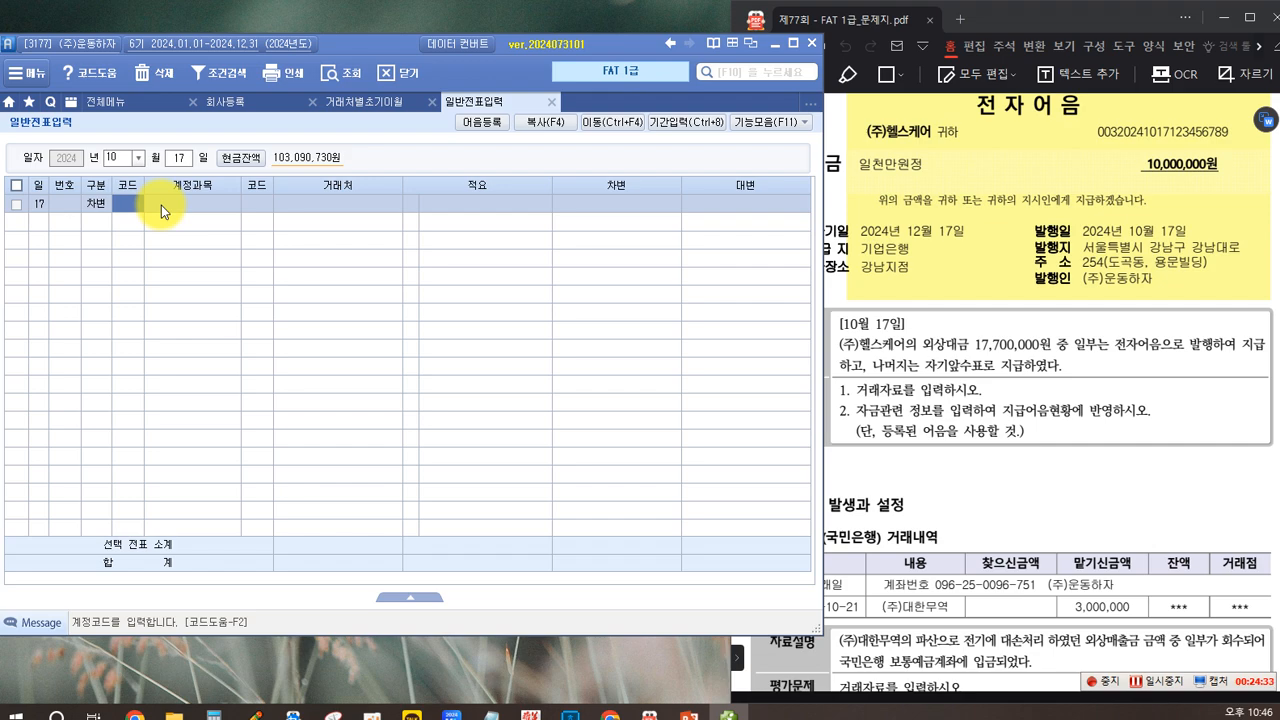
type("251")
key("Return")
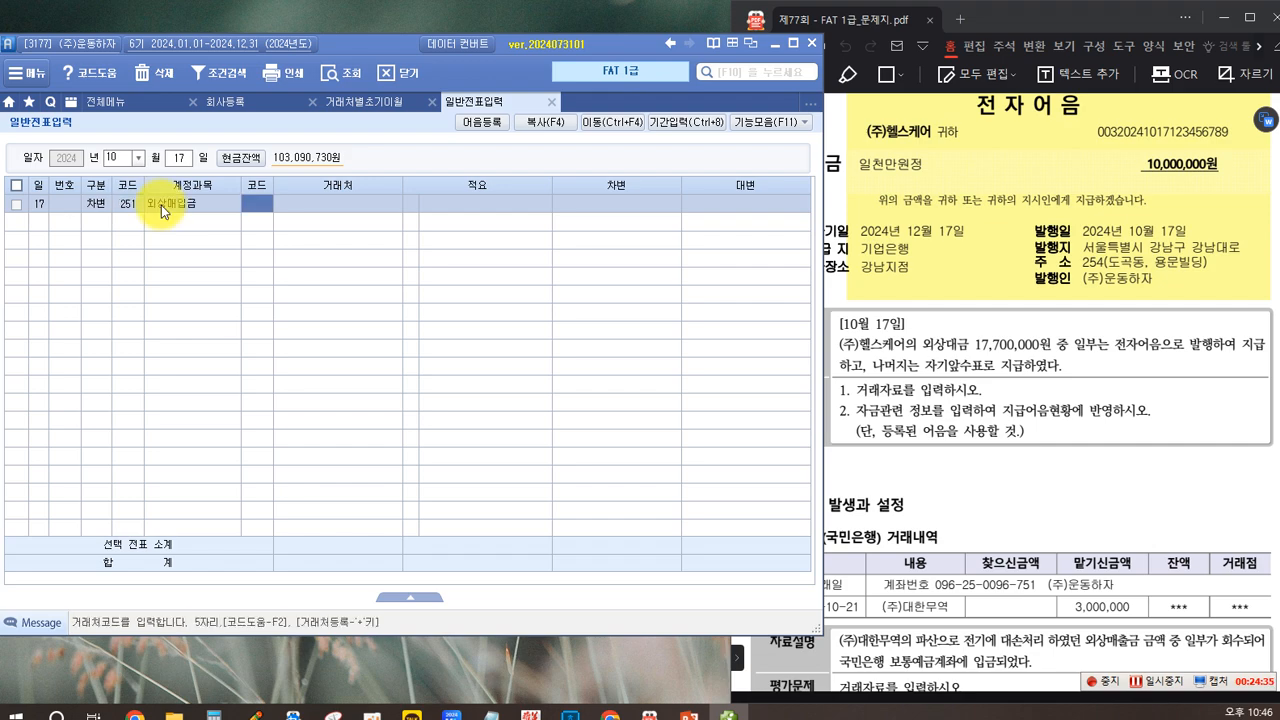
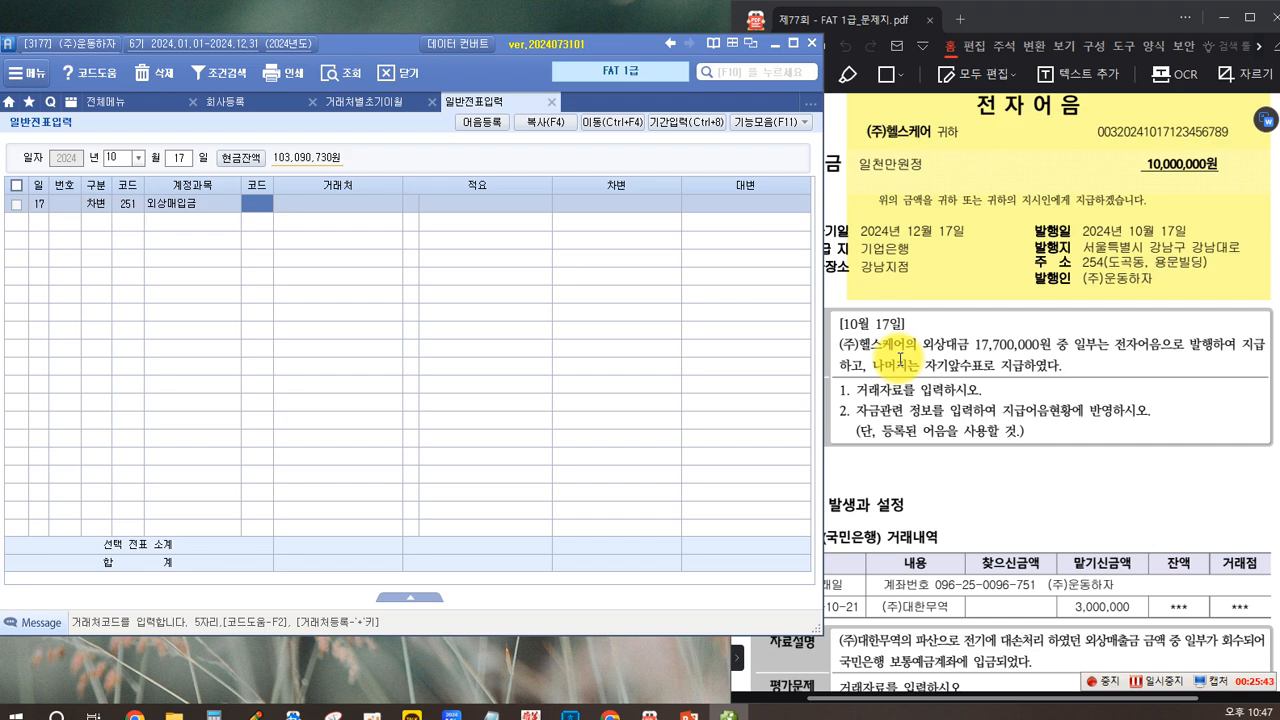
Step: Complete the 외상매입금 차변 line with 거래처 (주)헬스케어 and an amount of 17,700,000
type("헬")
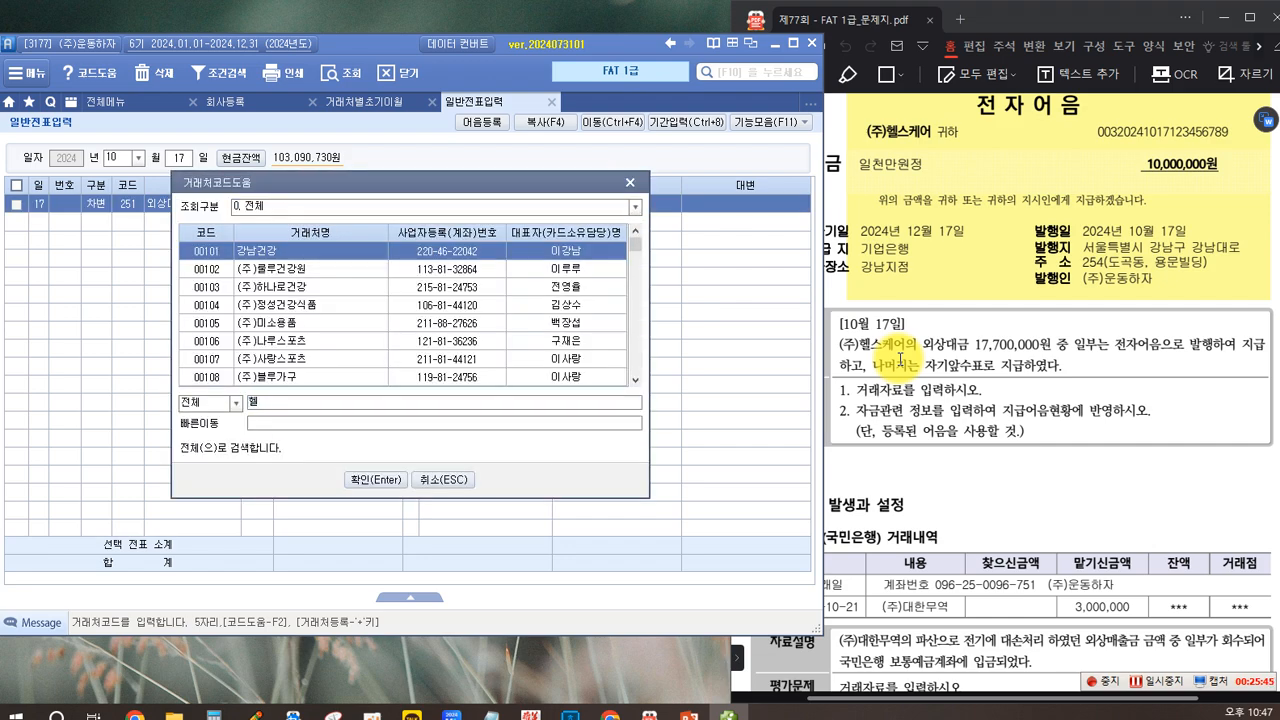
key("Return")
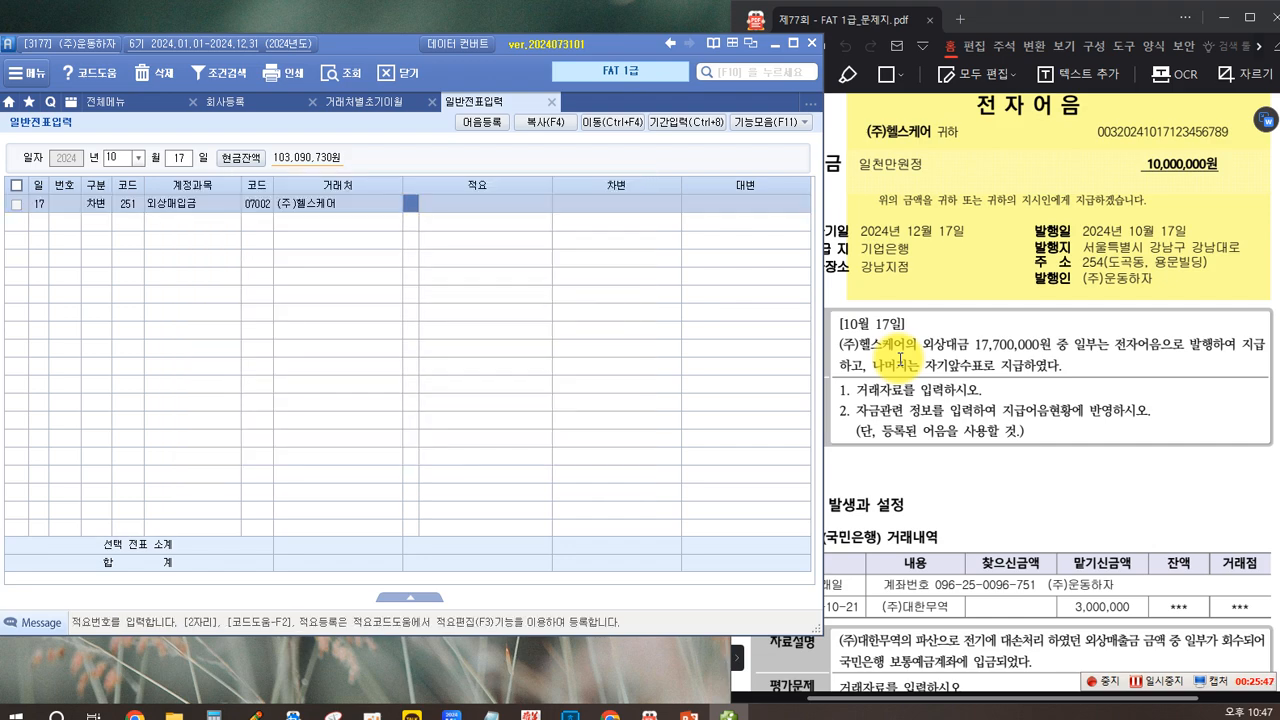
key("Return")
key("Return")
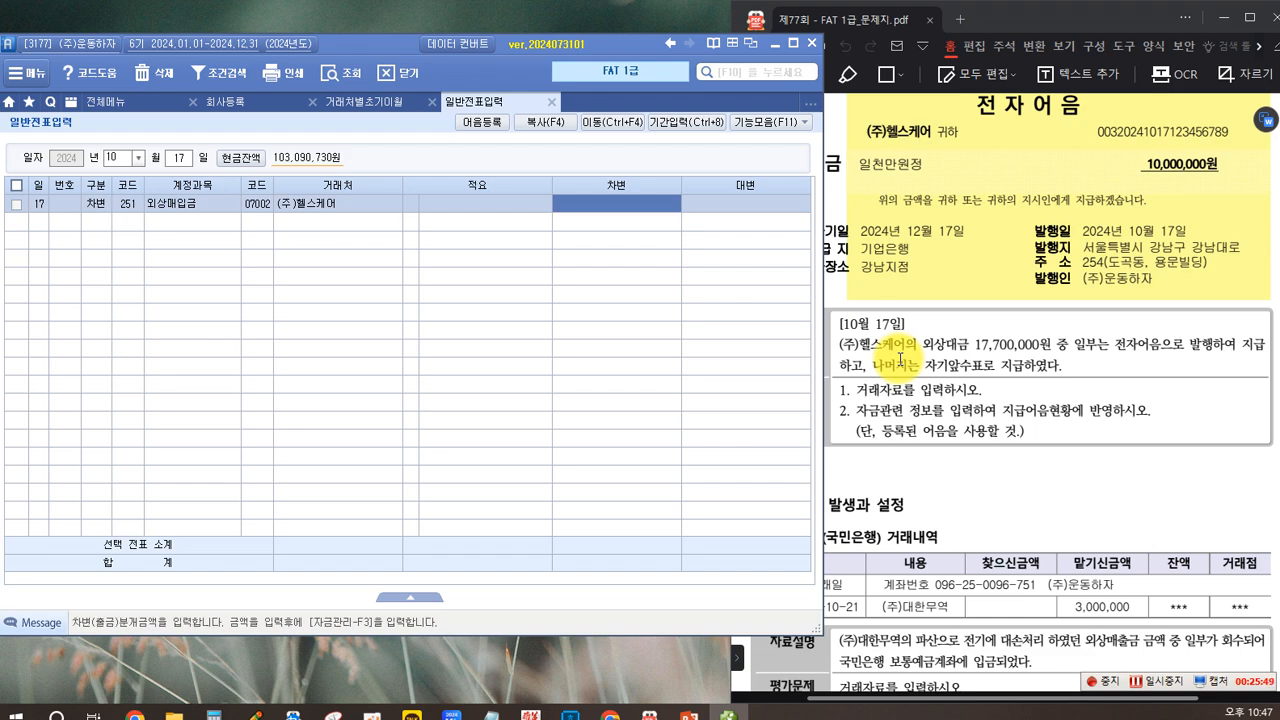
type("17700000")
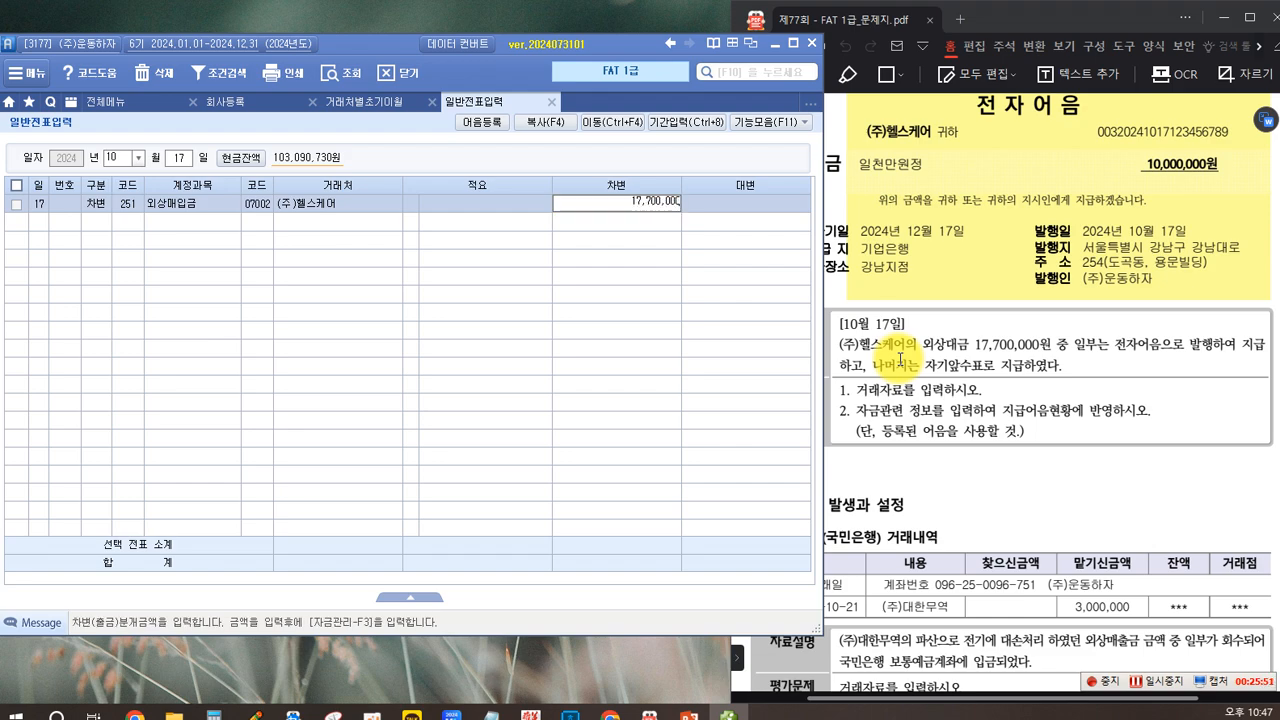
key("Return")
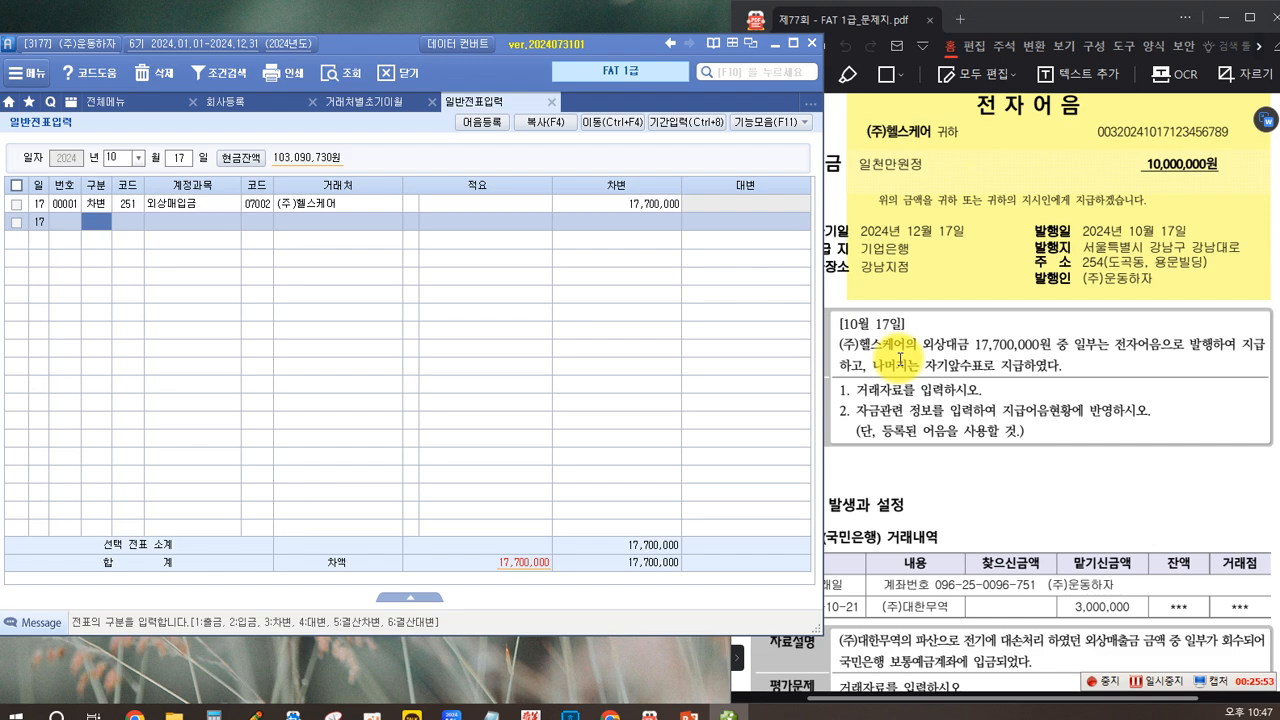
Step: Add a 대변 line for account 252 지급어음 with 거래처 07002 (주)헬스케어 and an amount of 10,000,000
type("4")
key("Return")
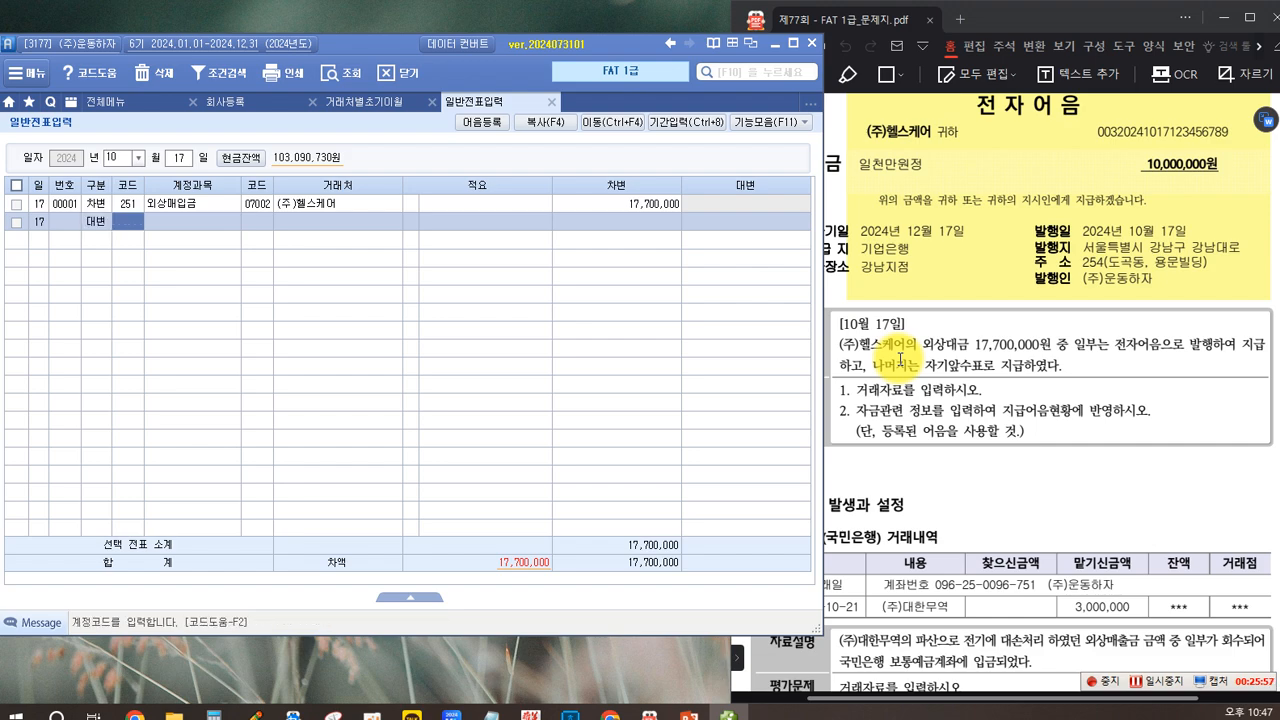
type("252")
key("Return")
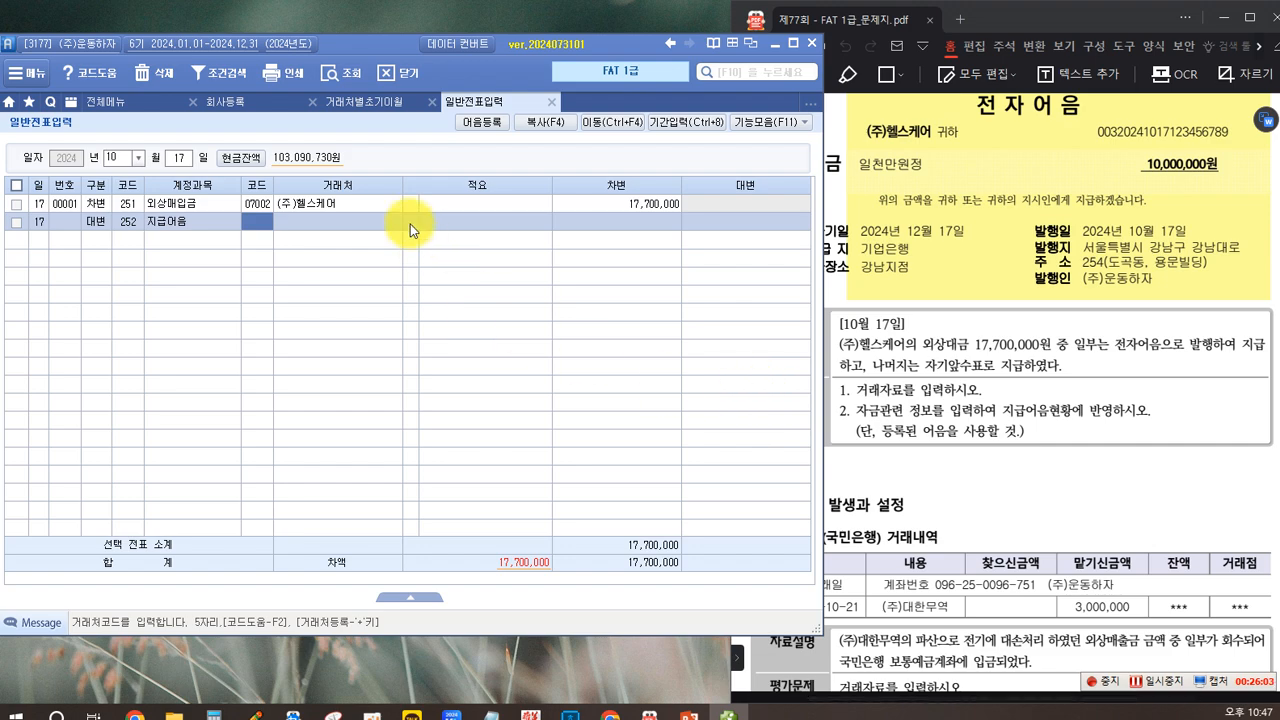
type("07")
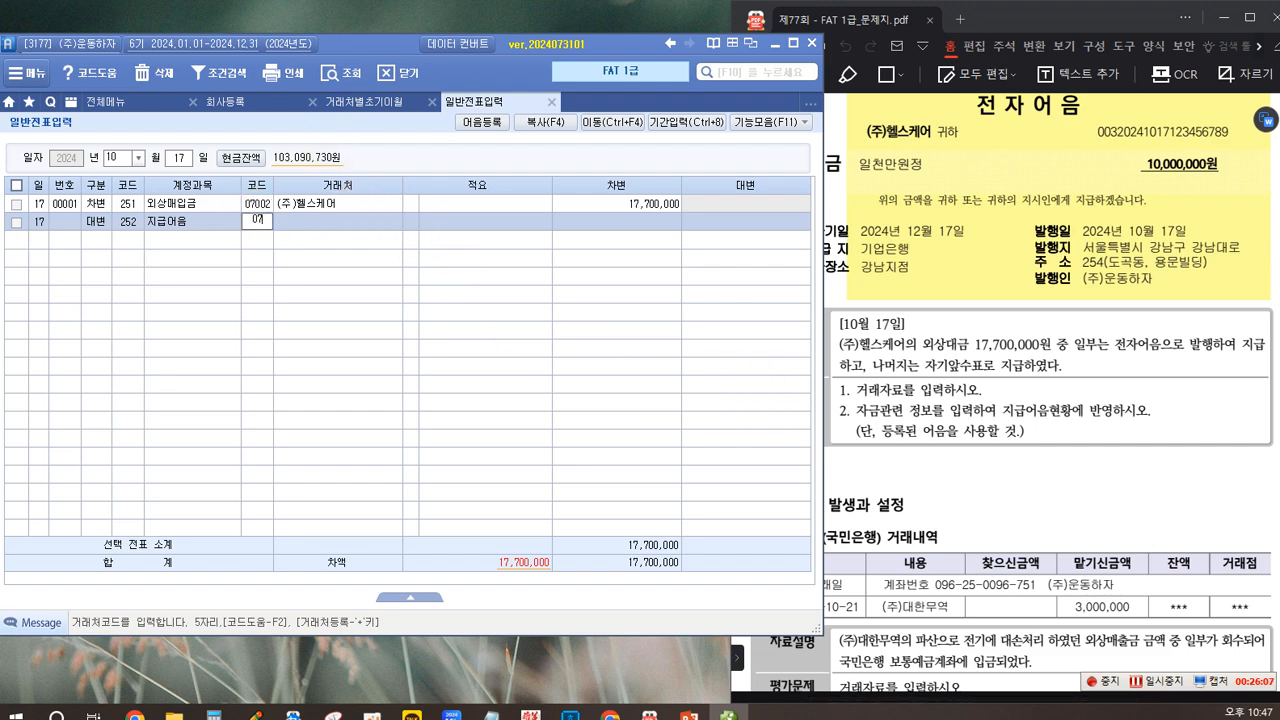
type("002")
key("Return")
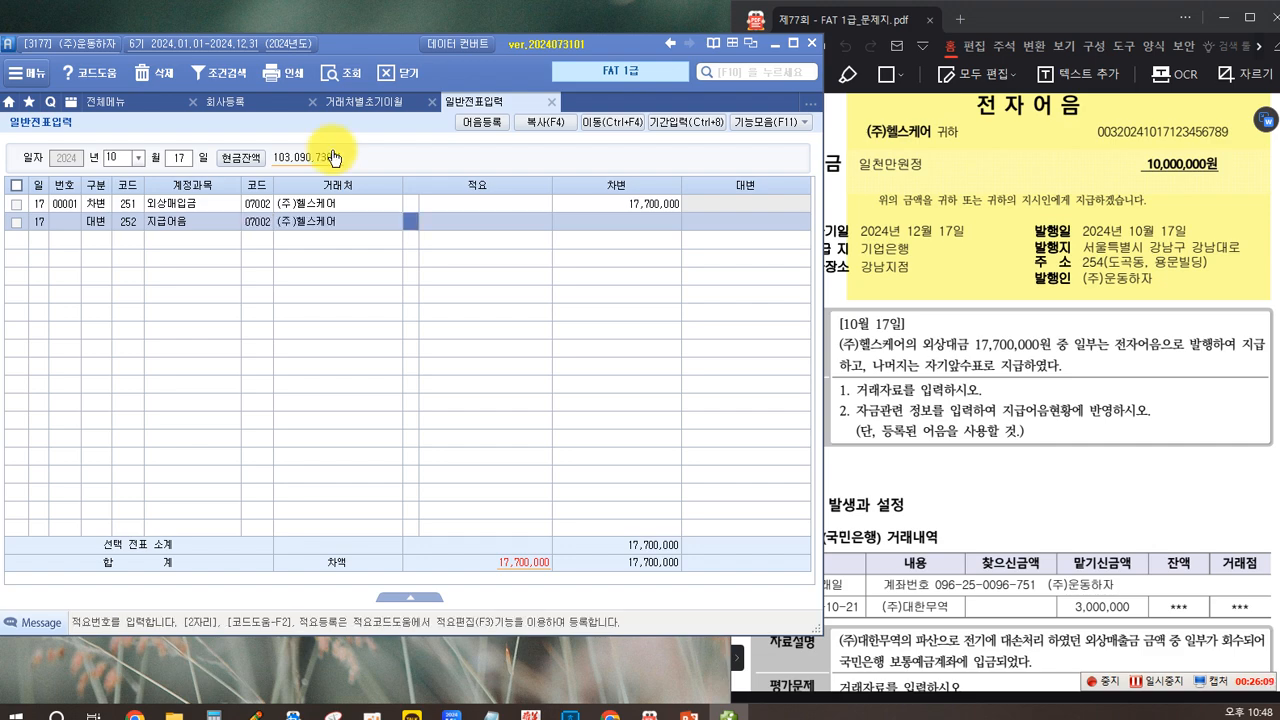
key("Return")
key("Return")
type("10000000")
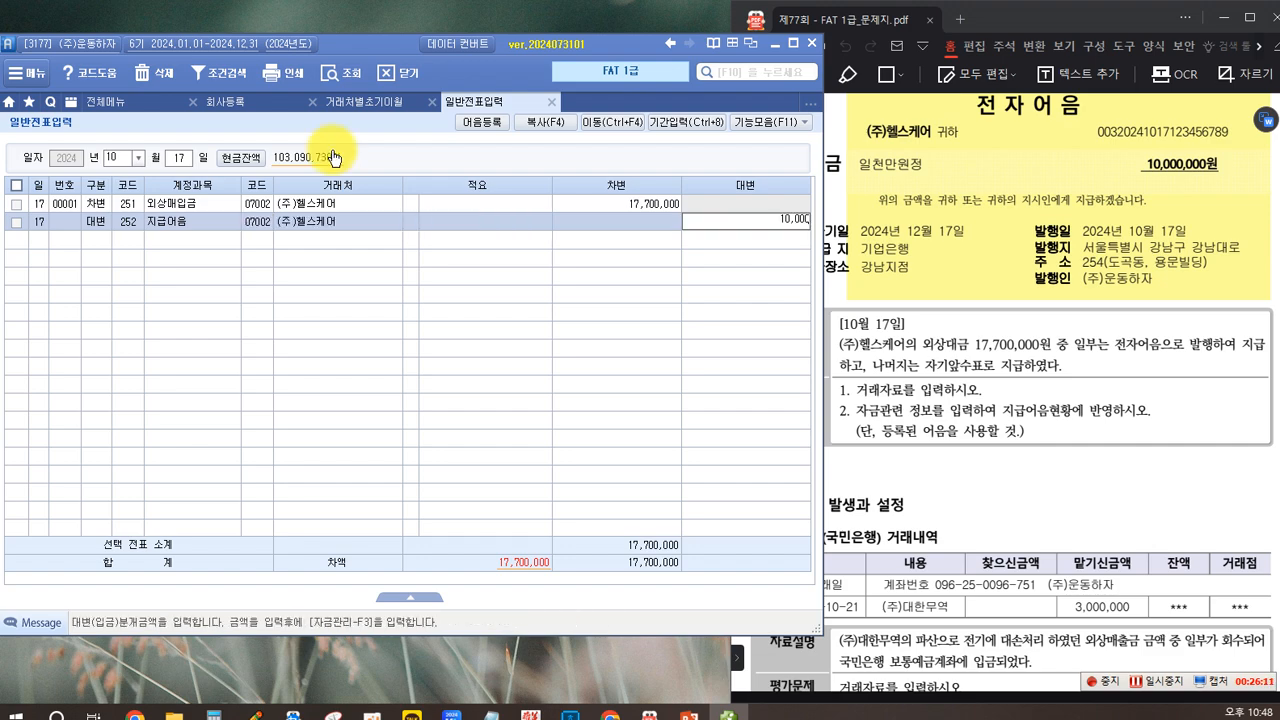
key("Return")
Step: Add a 대변 line for account 101 현금 with an amount of 7,700,000 and no 거래처
type("4")
key("Return")
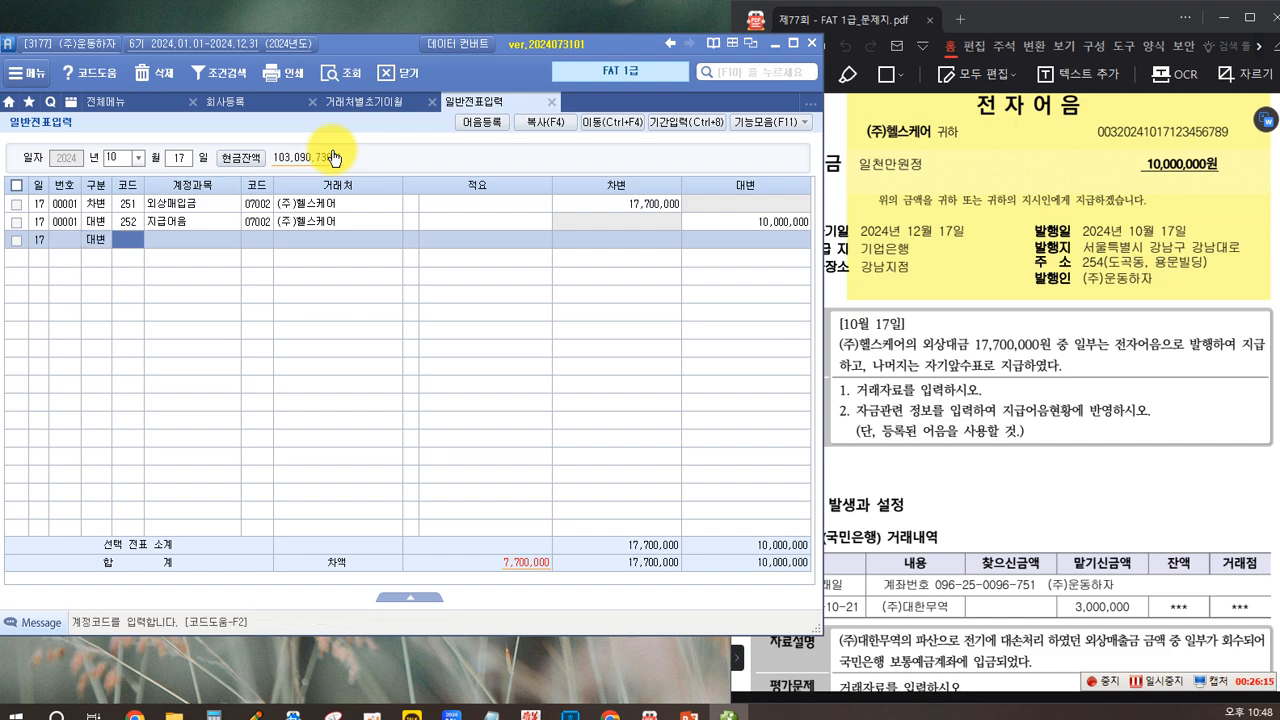
type("101")
key("Return")
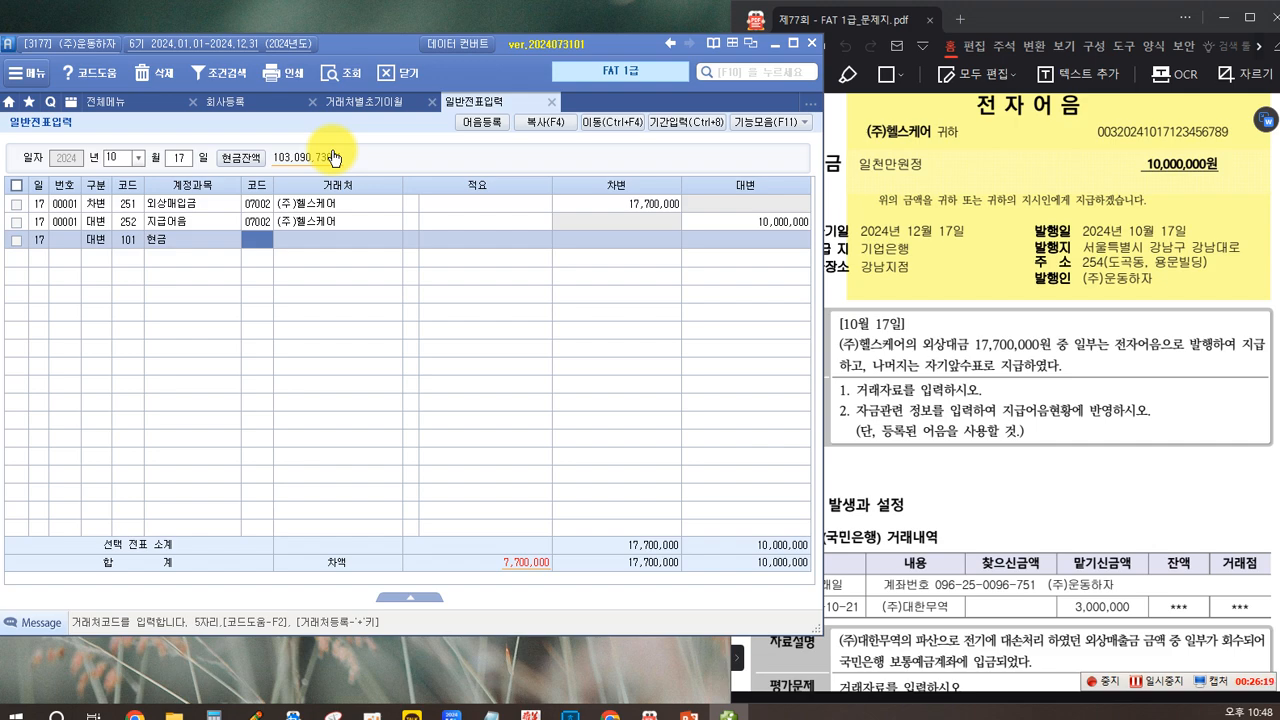
key("Return")
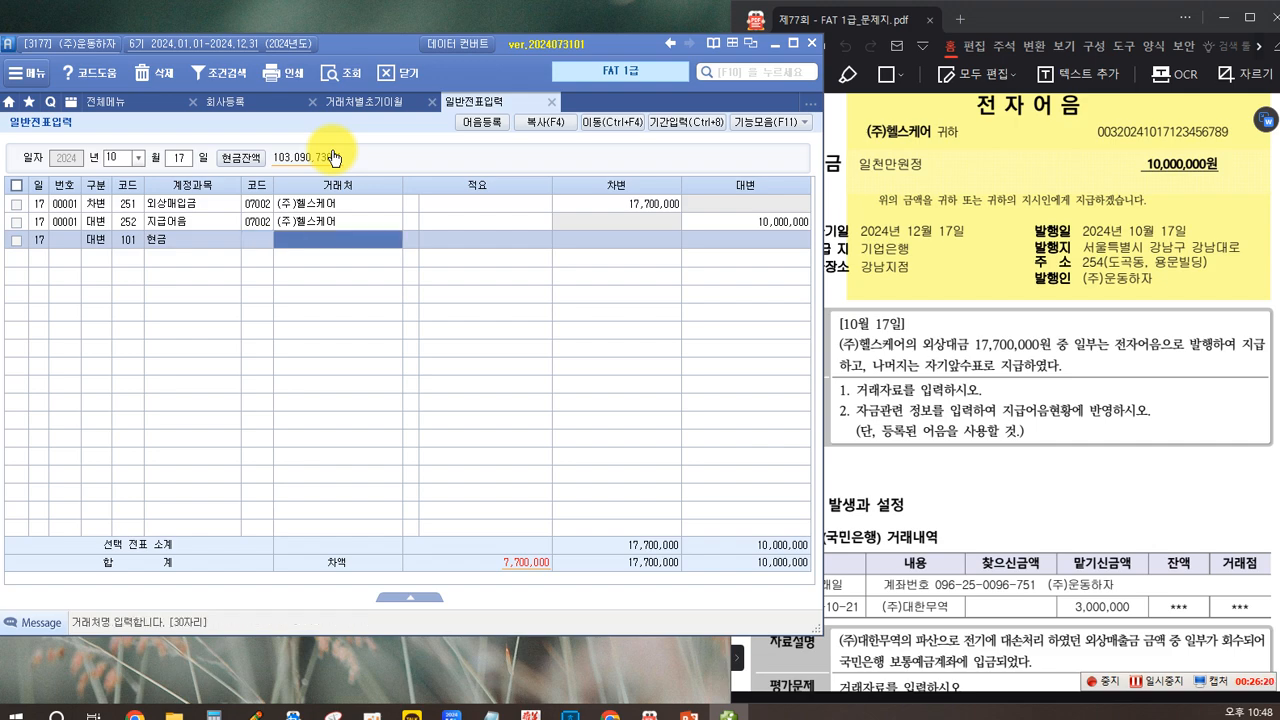
key("Return")
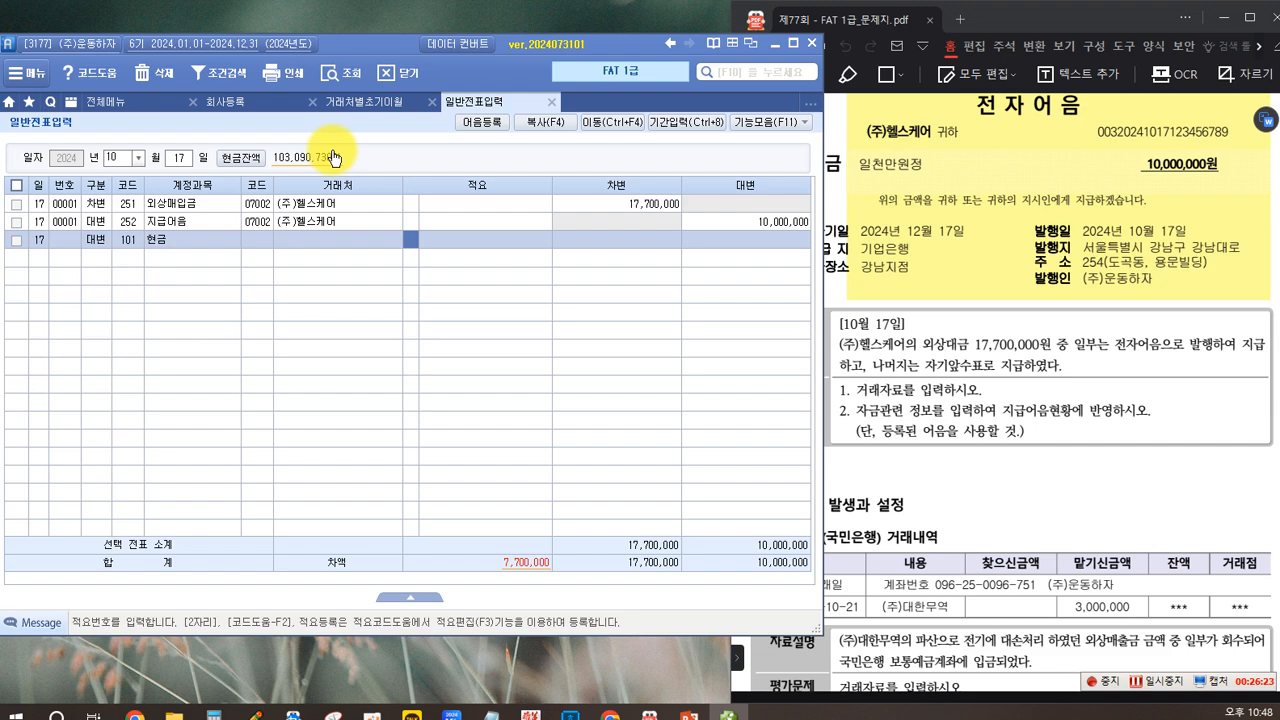
key("Return")
key("Return")
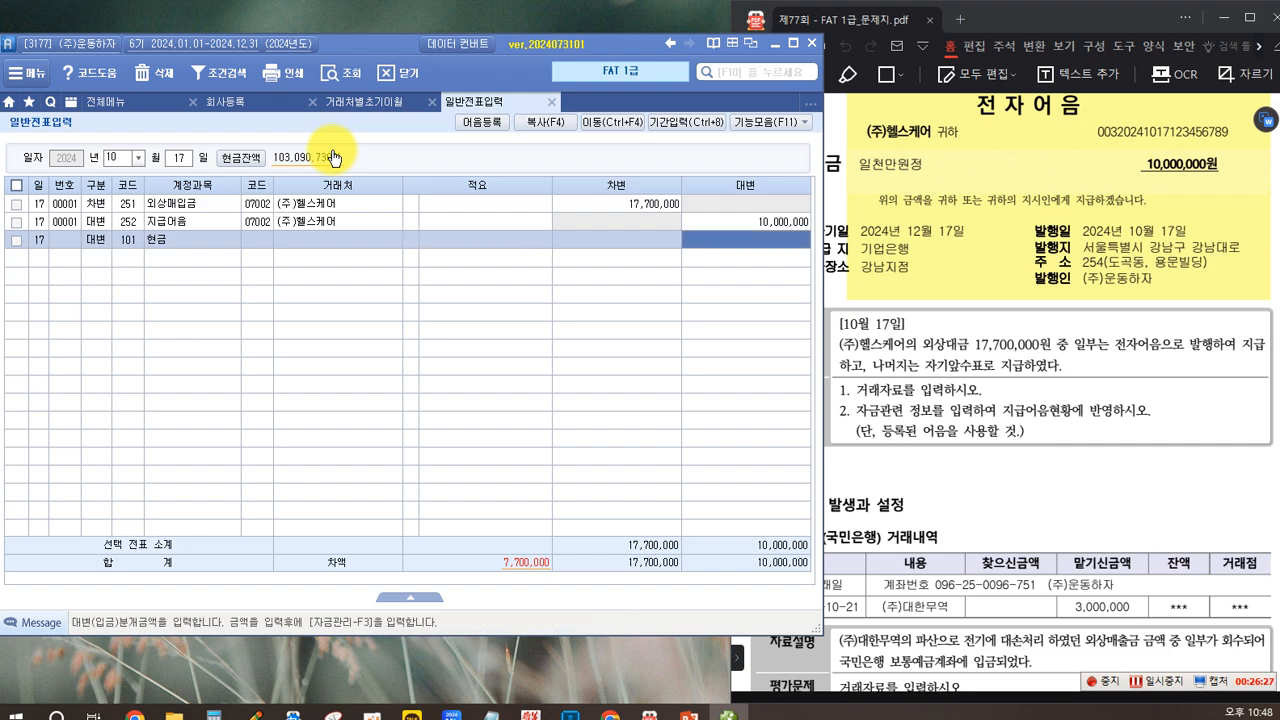
type("7,700,000")
key("Return")
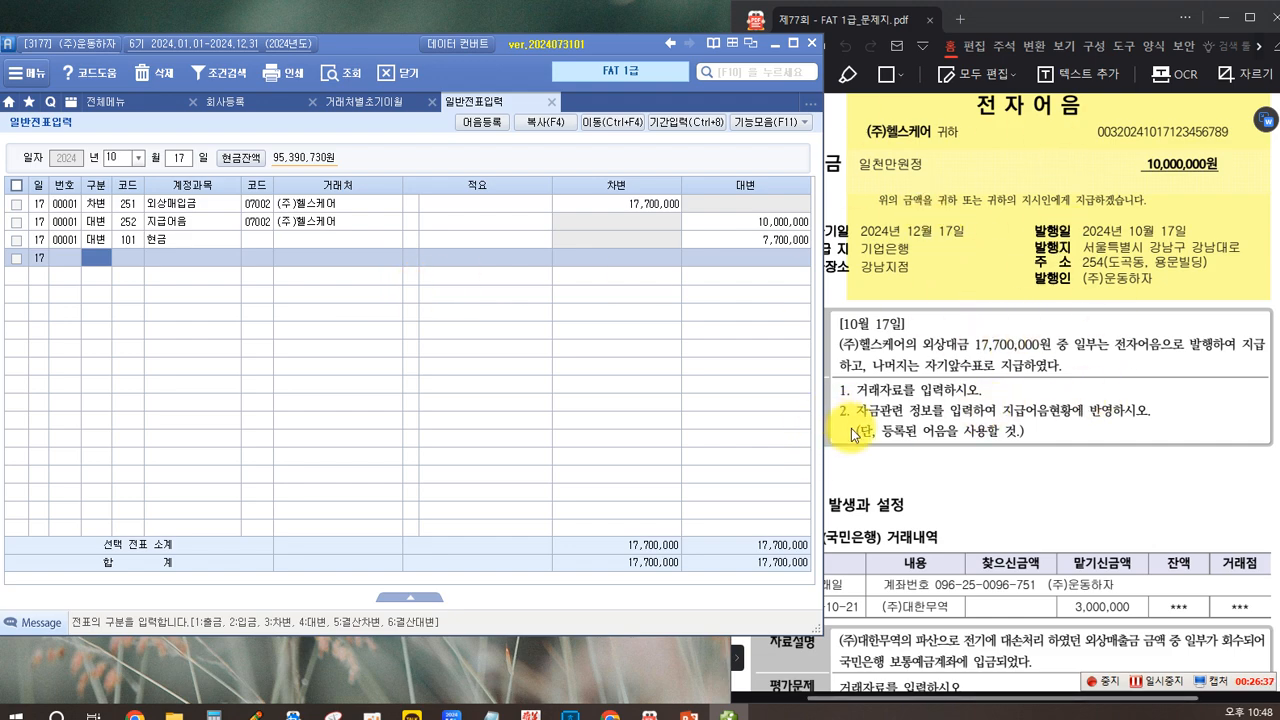
left_click(898, 467)
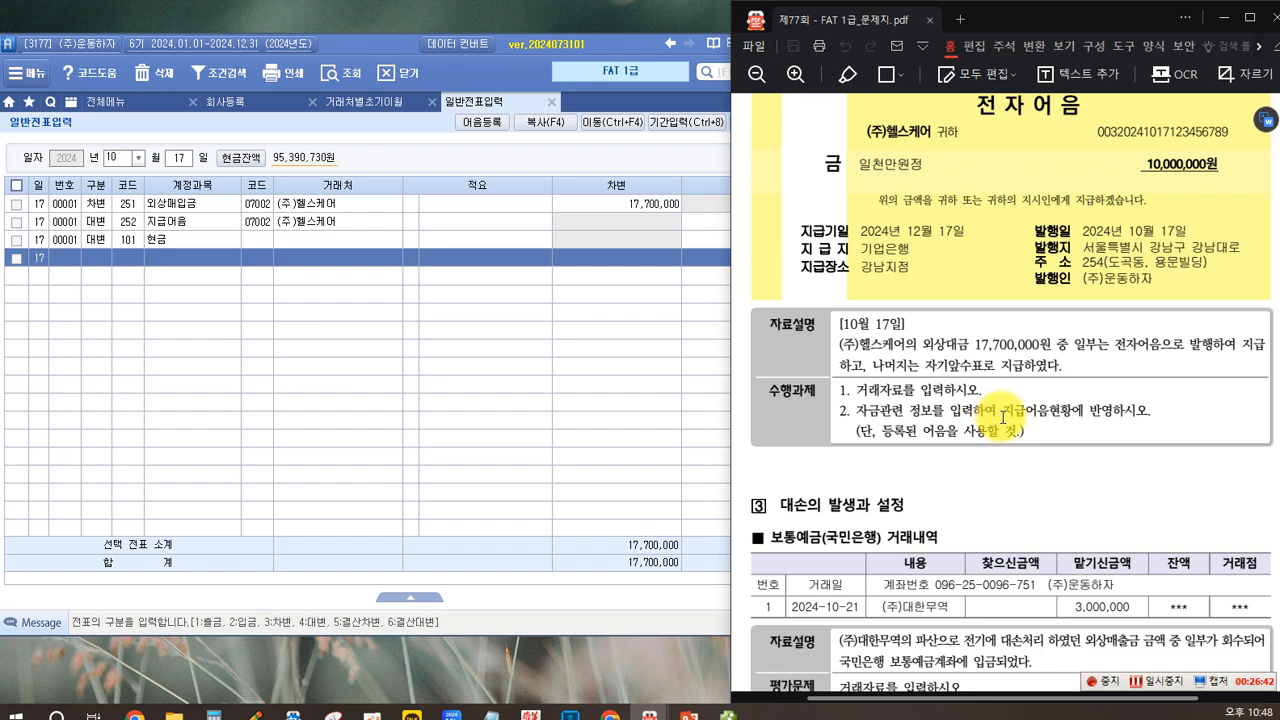
left_click_drag(1003, 410, 1062, 413)
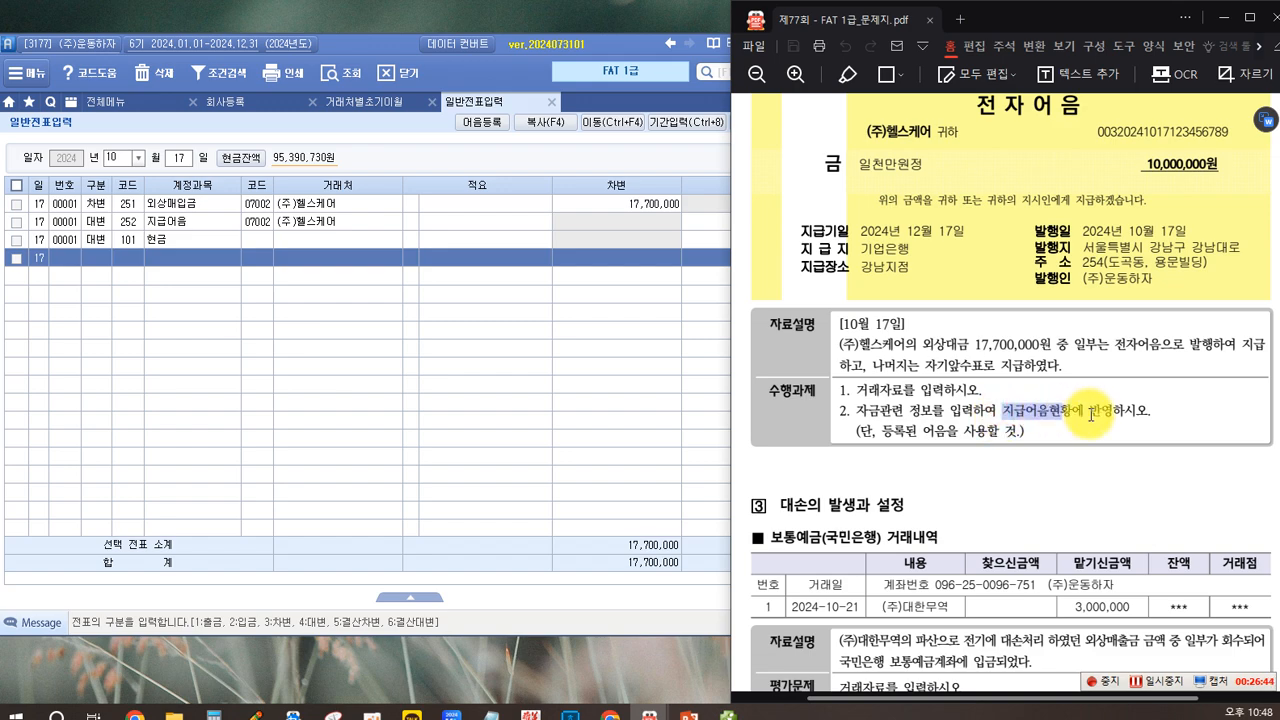
left_click(1122, 427)
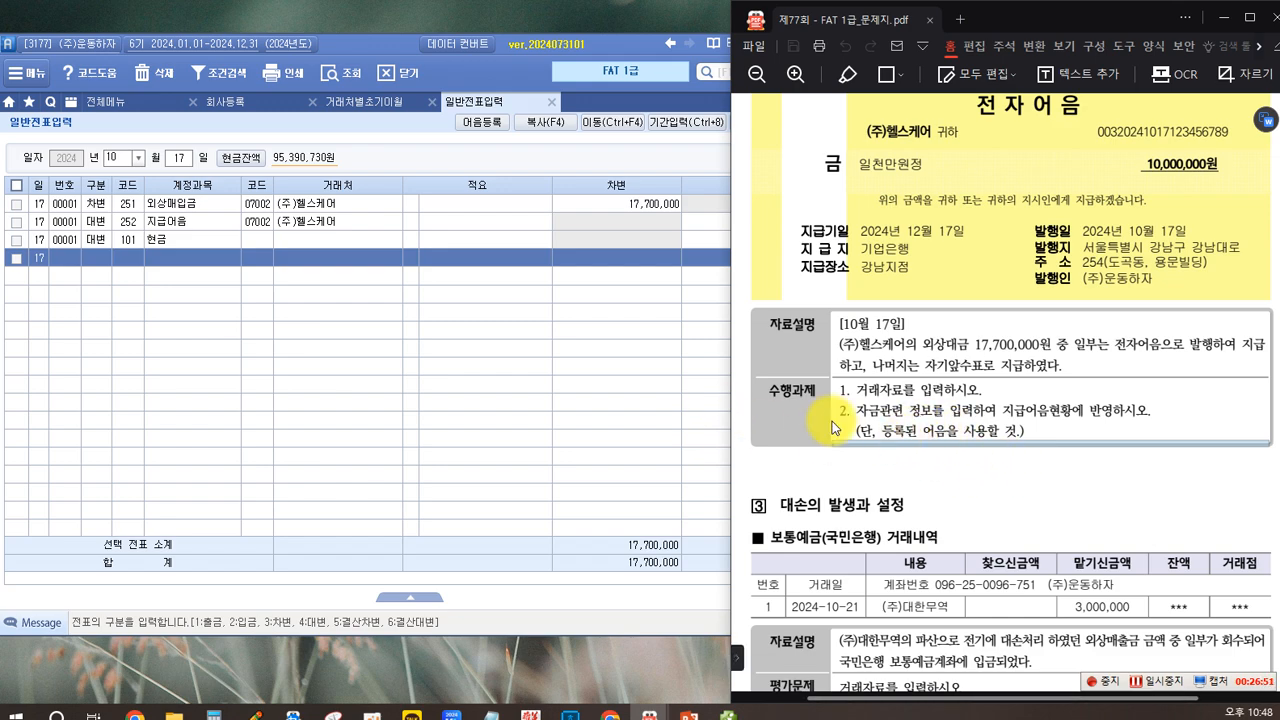
left_click(653, 385)
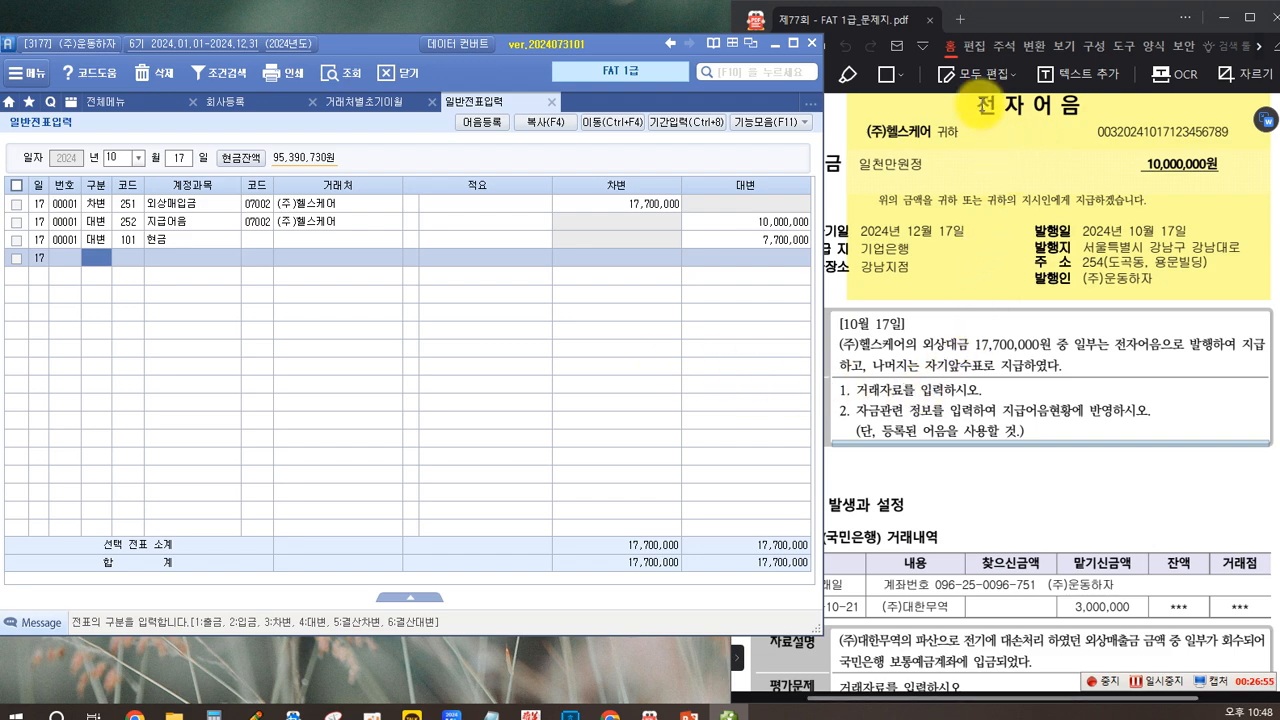
Step: Write a note below the 수행과제 of the 약속어음 task outlining the sequence "기업은행 -> 발행 -> 등록 ->"
left_click(943, 216)
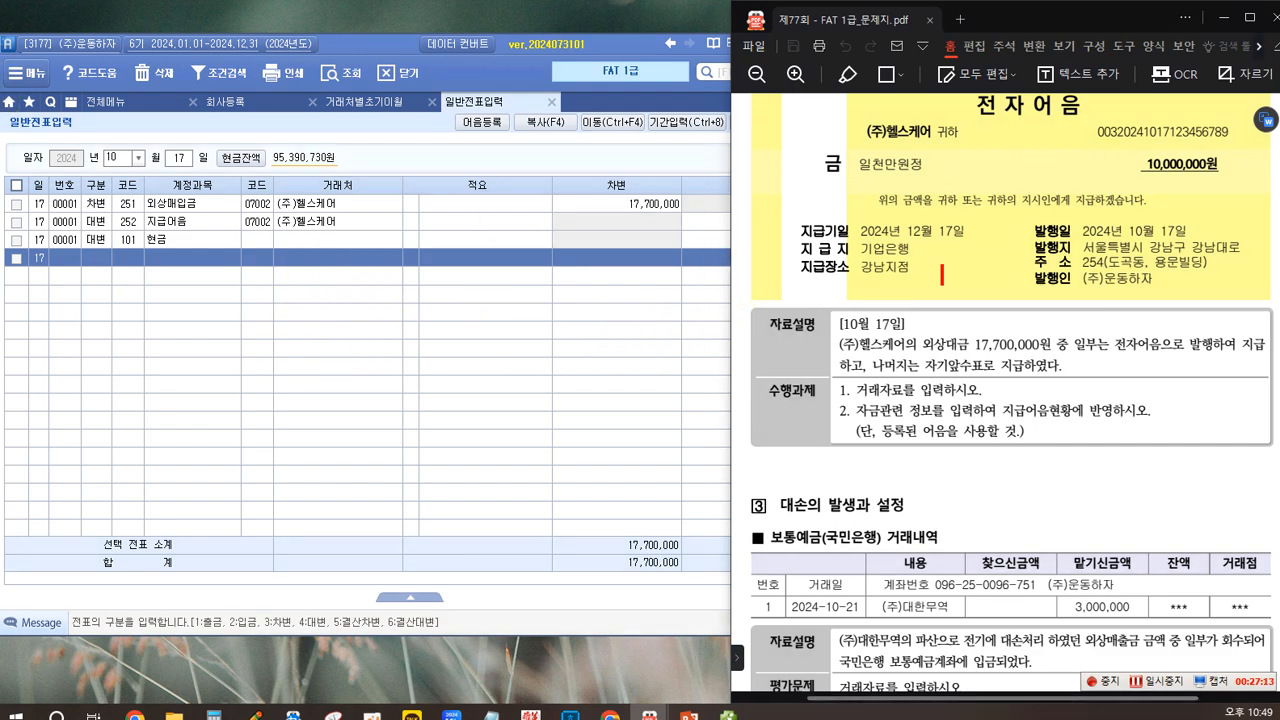
left_click(850, 462)
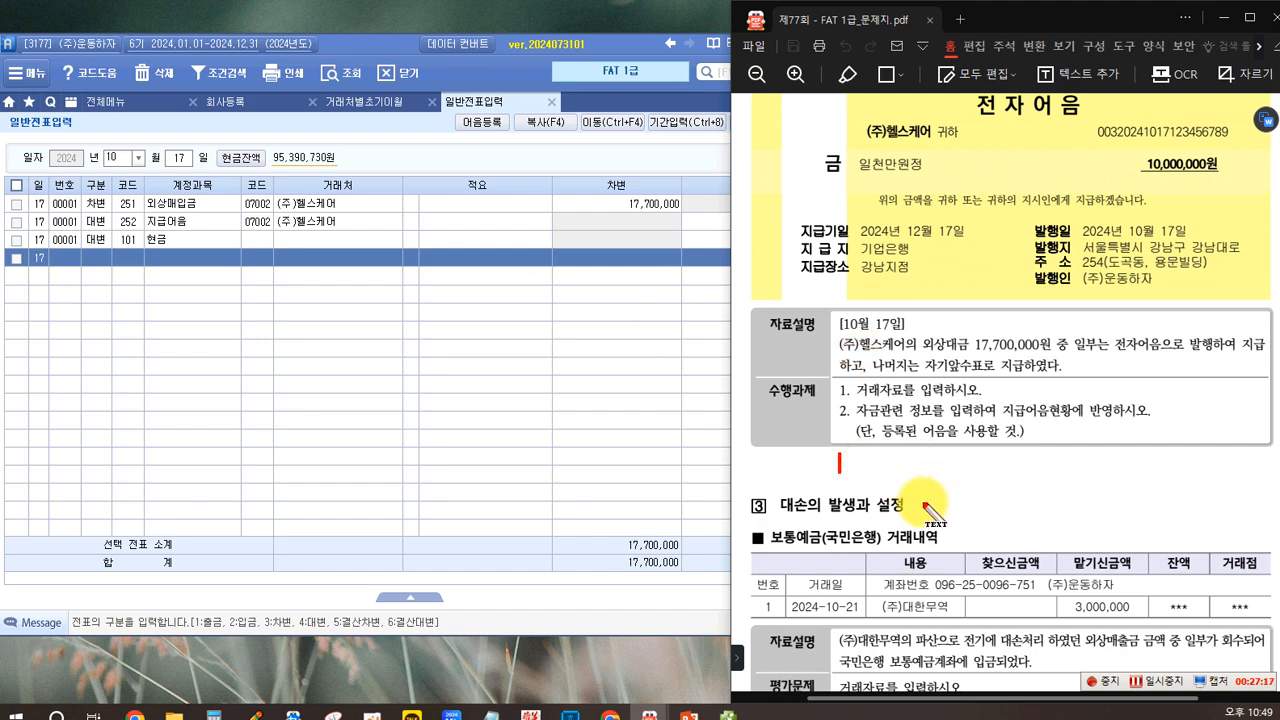
type("기업은")
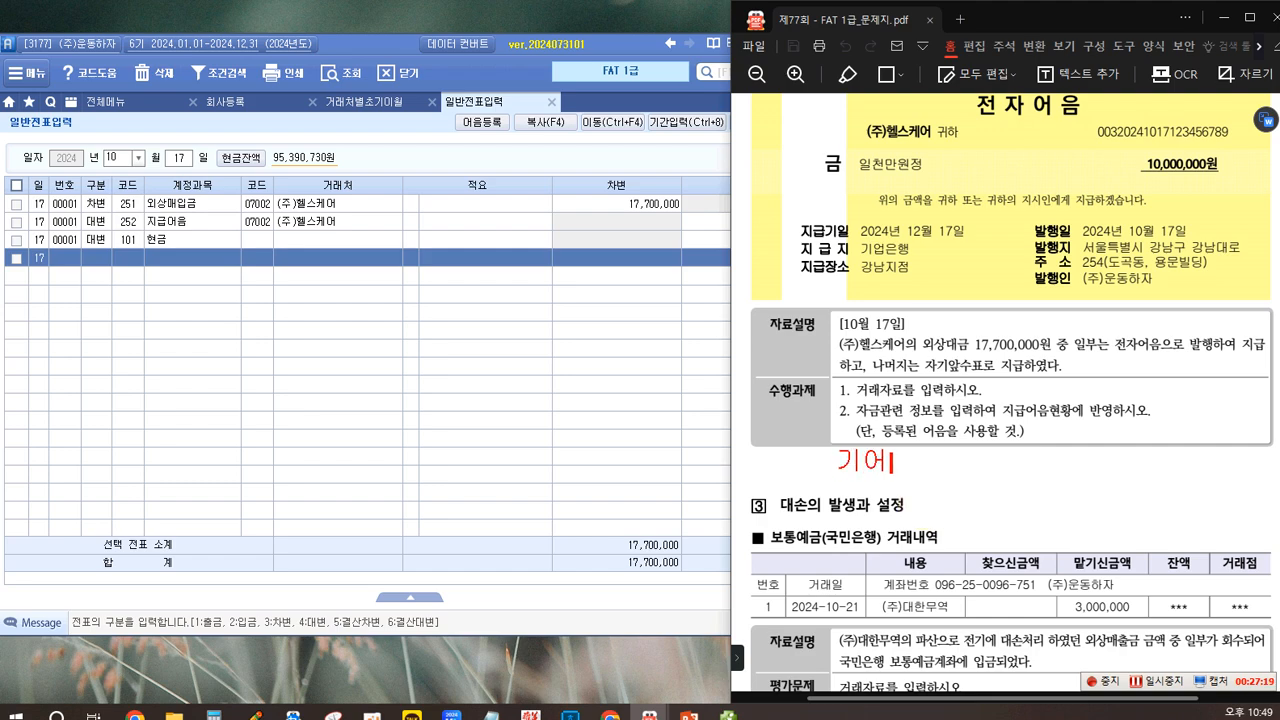
type("행")
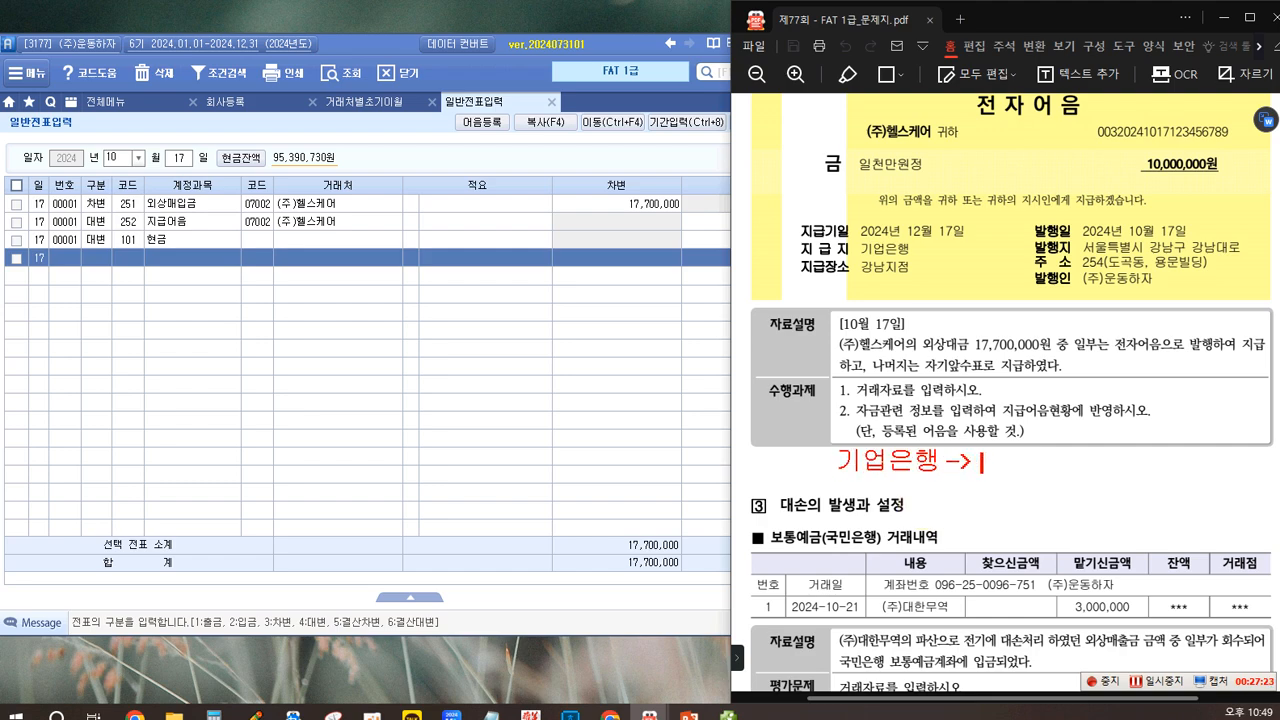
type(" -> 발행 ->")
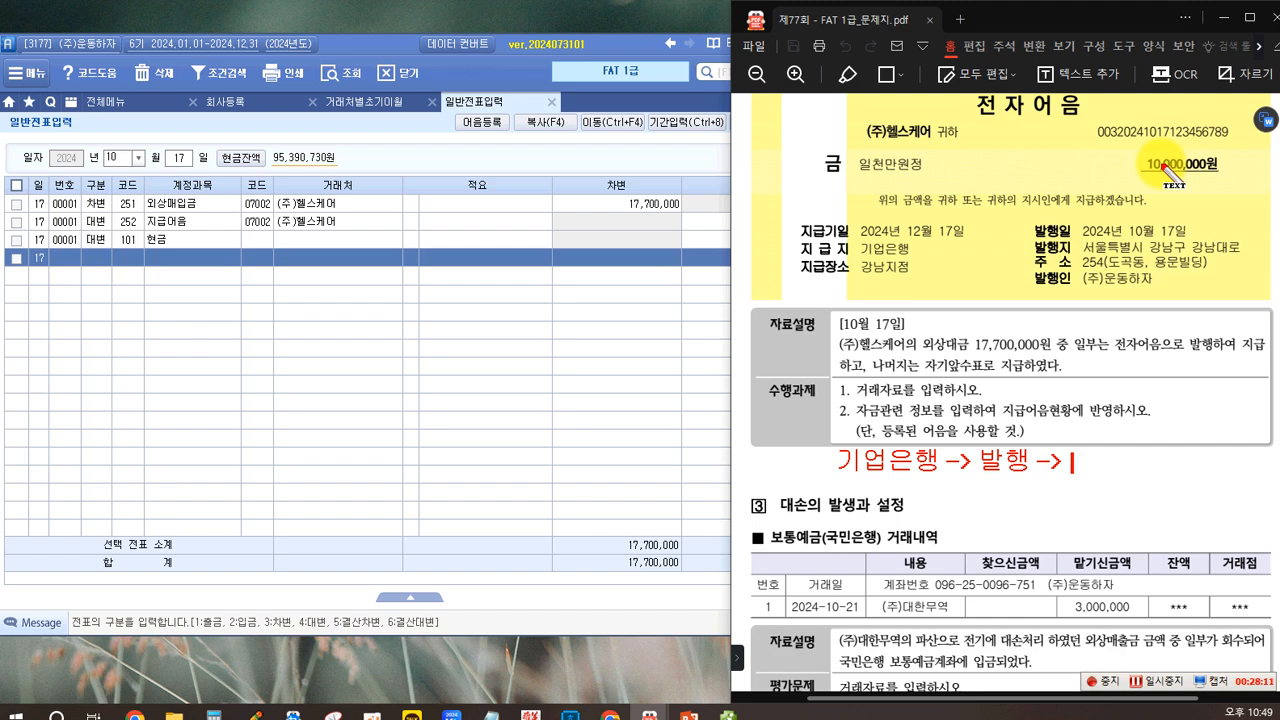
type("록 ->")
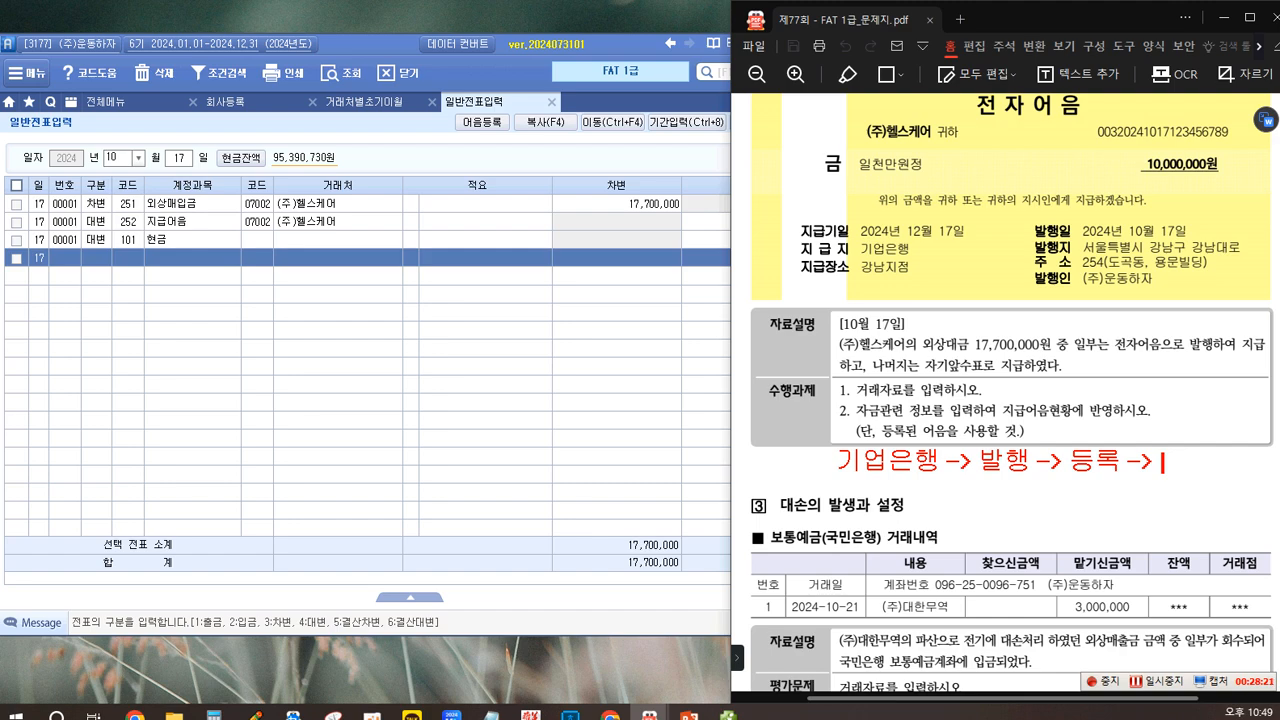
type("래처")
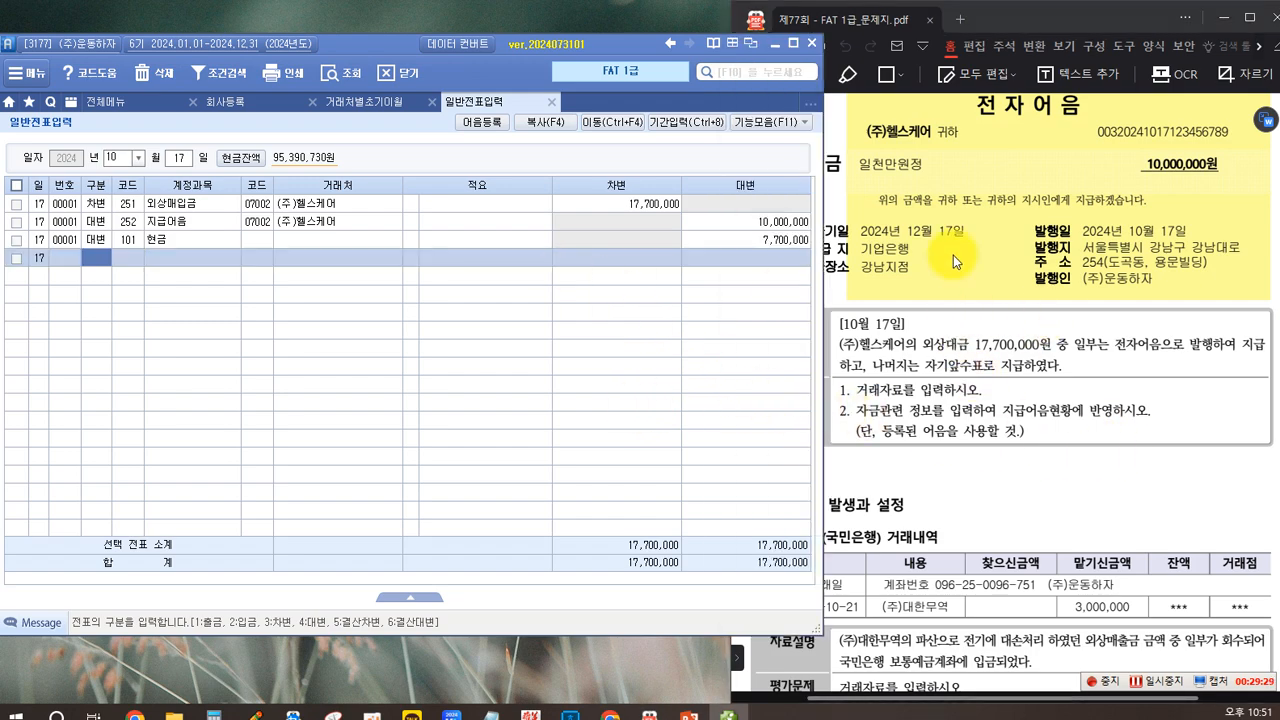
left_click(970, 355)
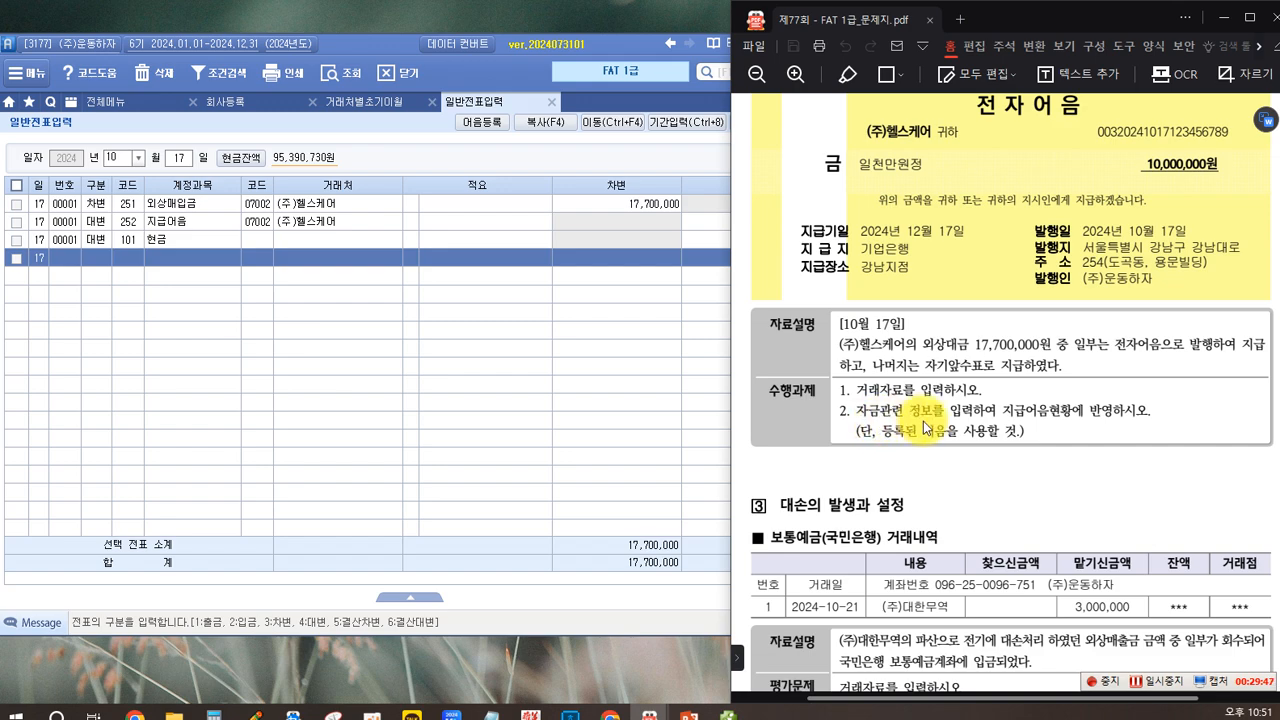
left_click_drag(1001, 413, 1058, 413)
left_click(947, 406)
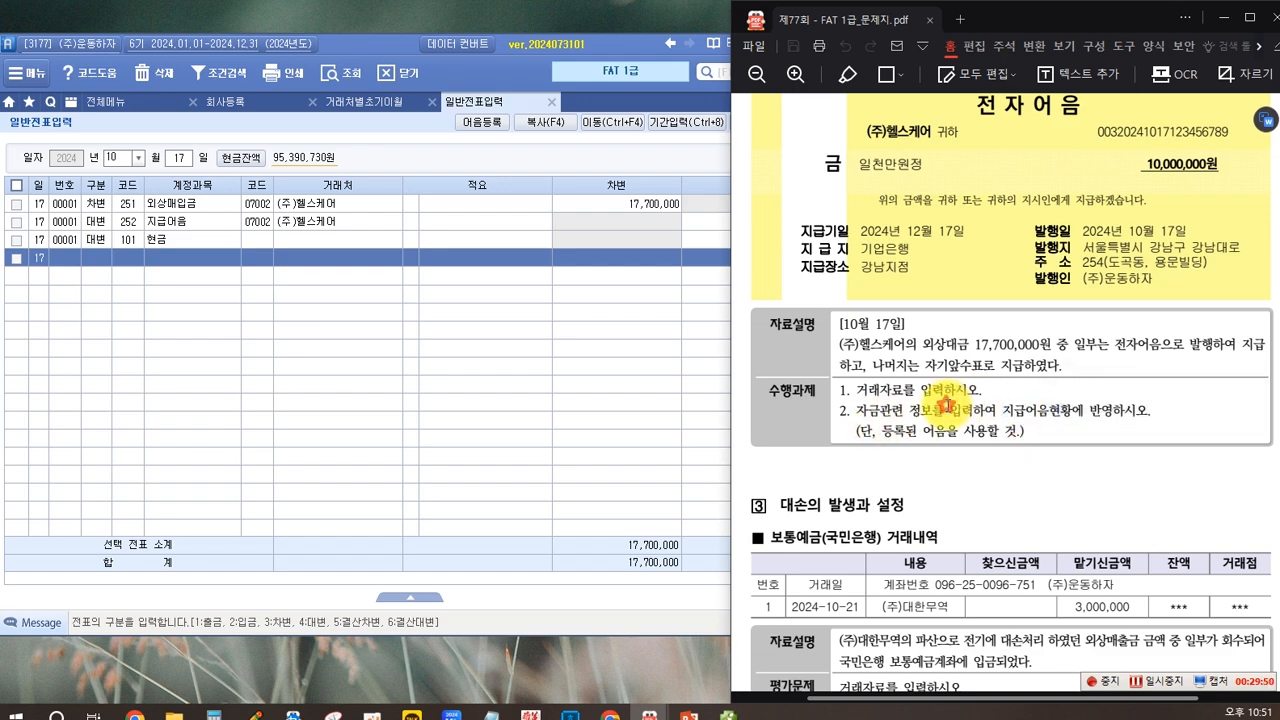
Step: Open 지급어음 관리 for the 지급어음 line and assign the registered 기업은행(당좌) 전자 note as the issued note
left_click(190, 226)
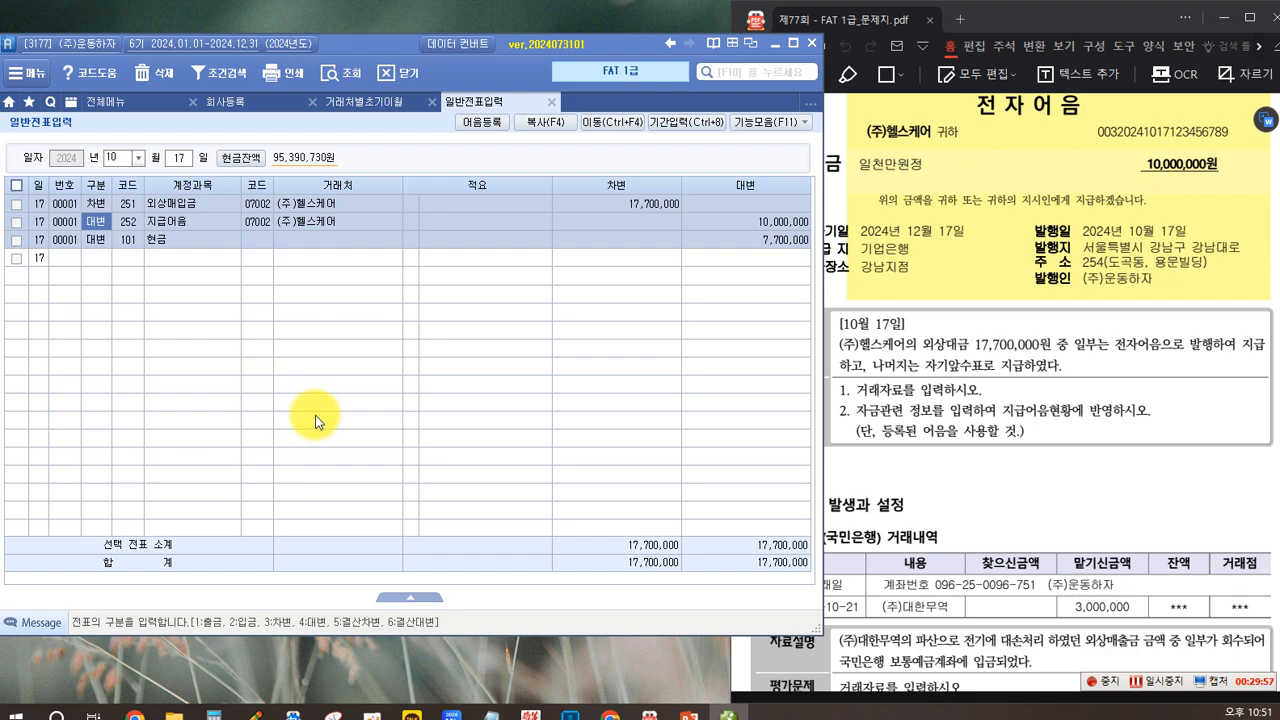
key("F3")
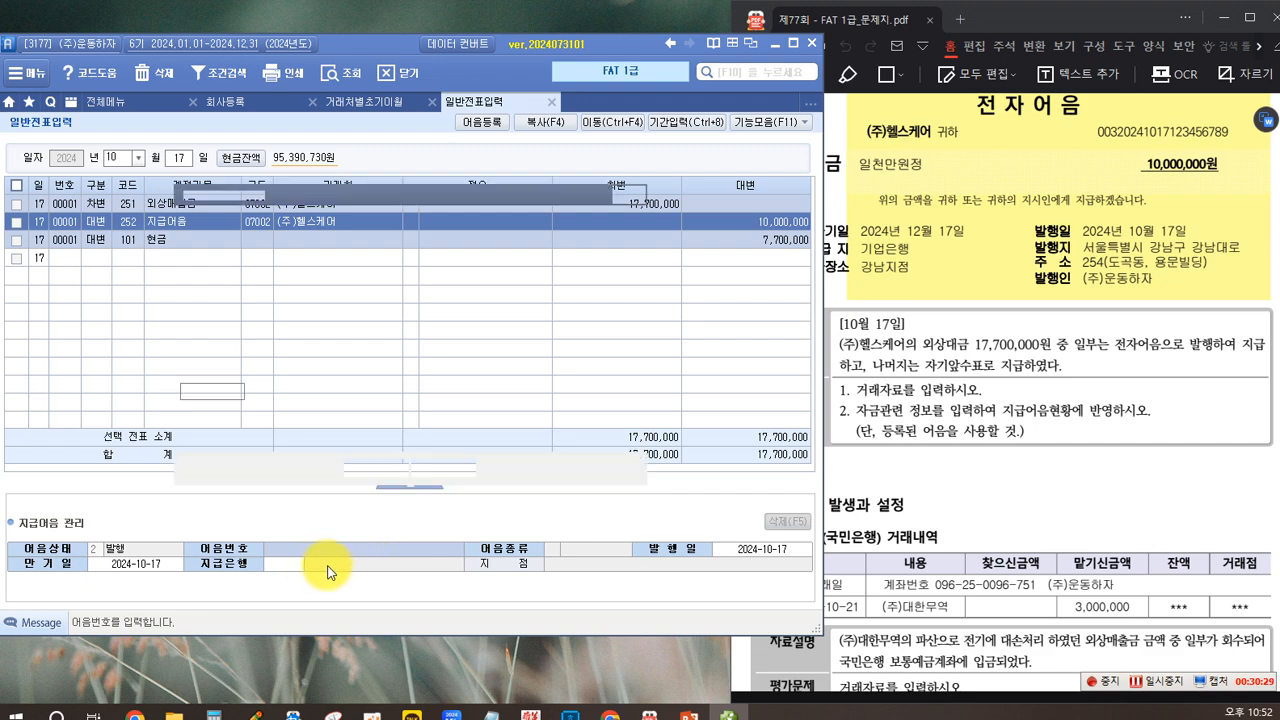
key("F2")
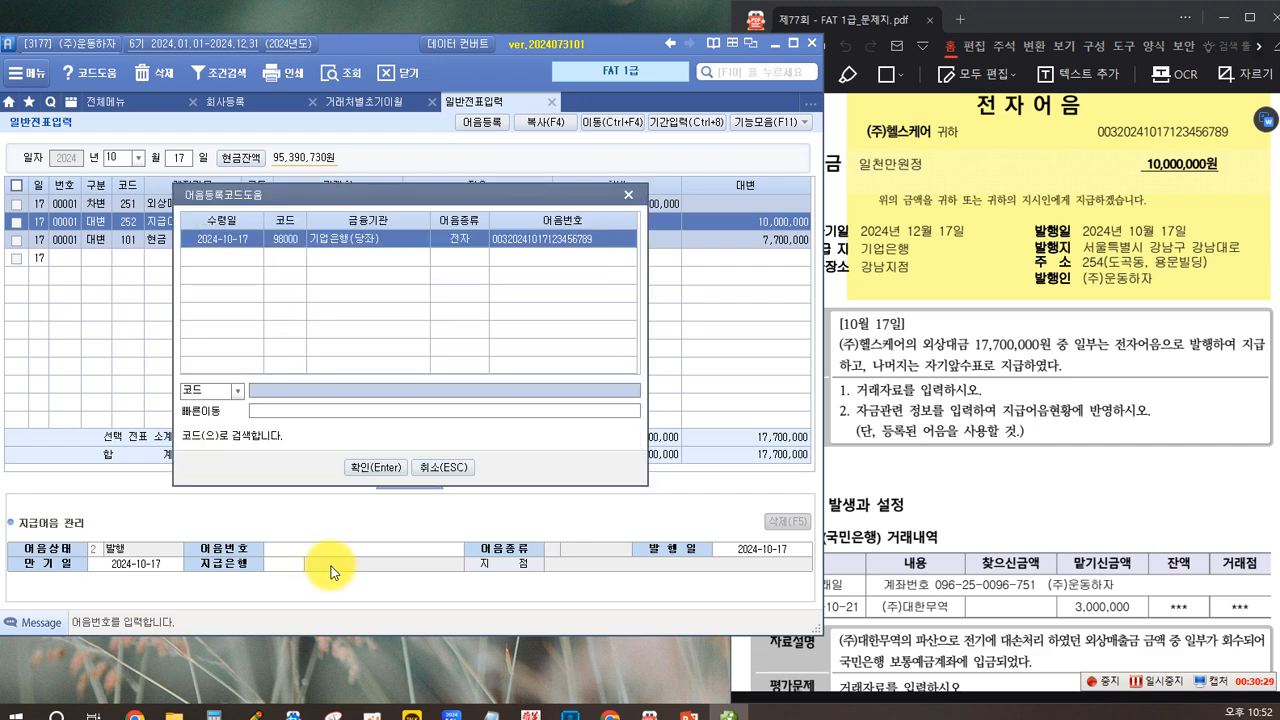
left_click(401, 238)
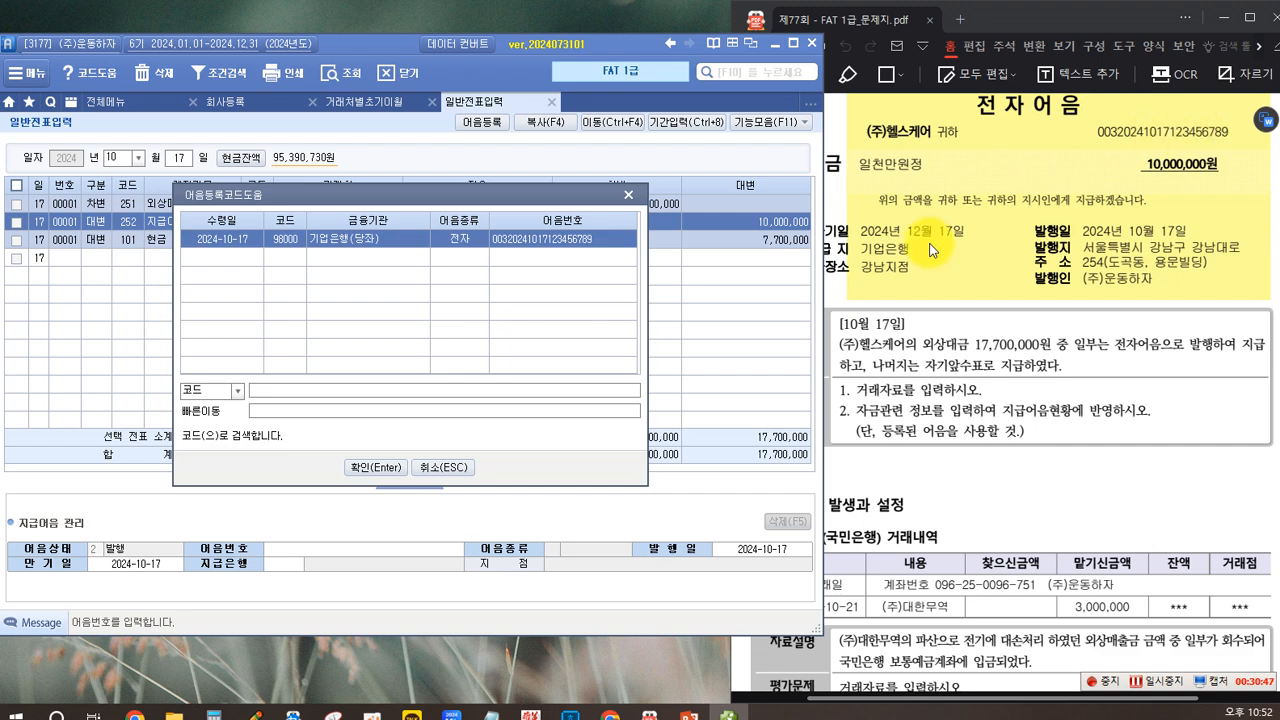
left_click(366, 467)
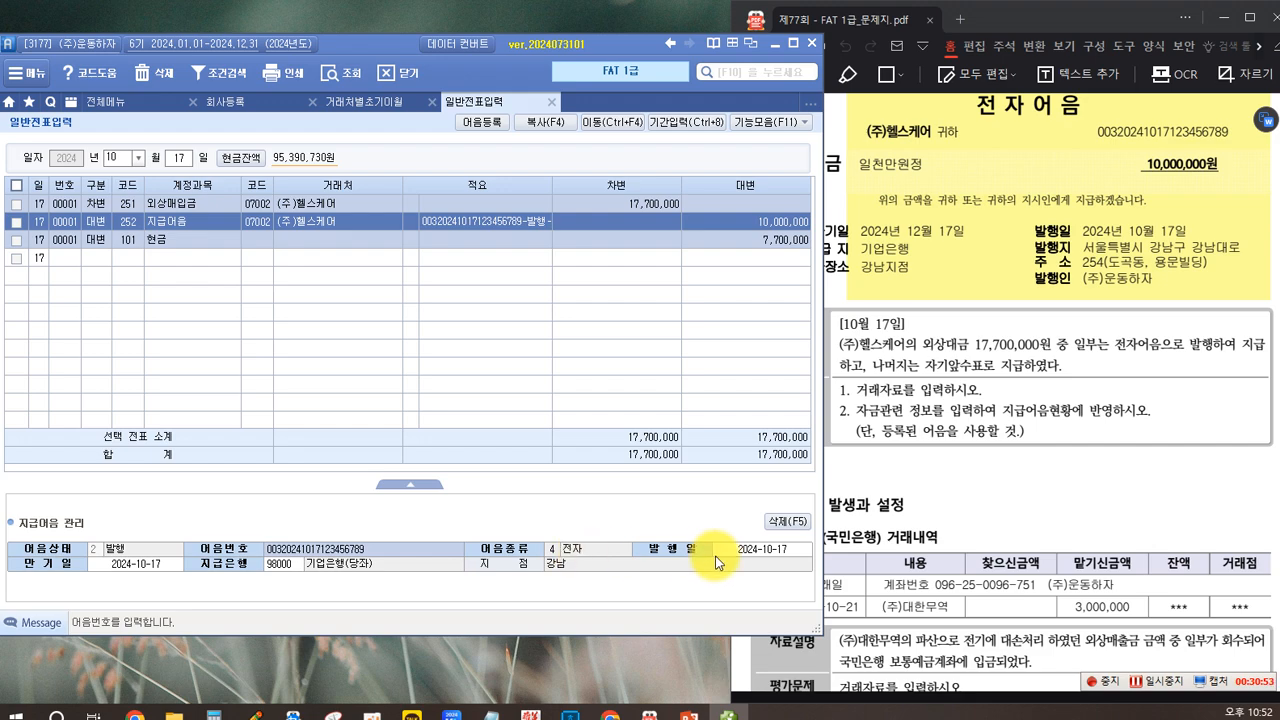
left_click(764, 550)
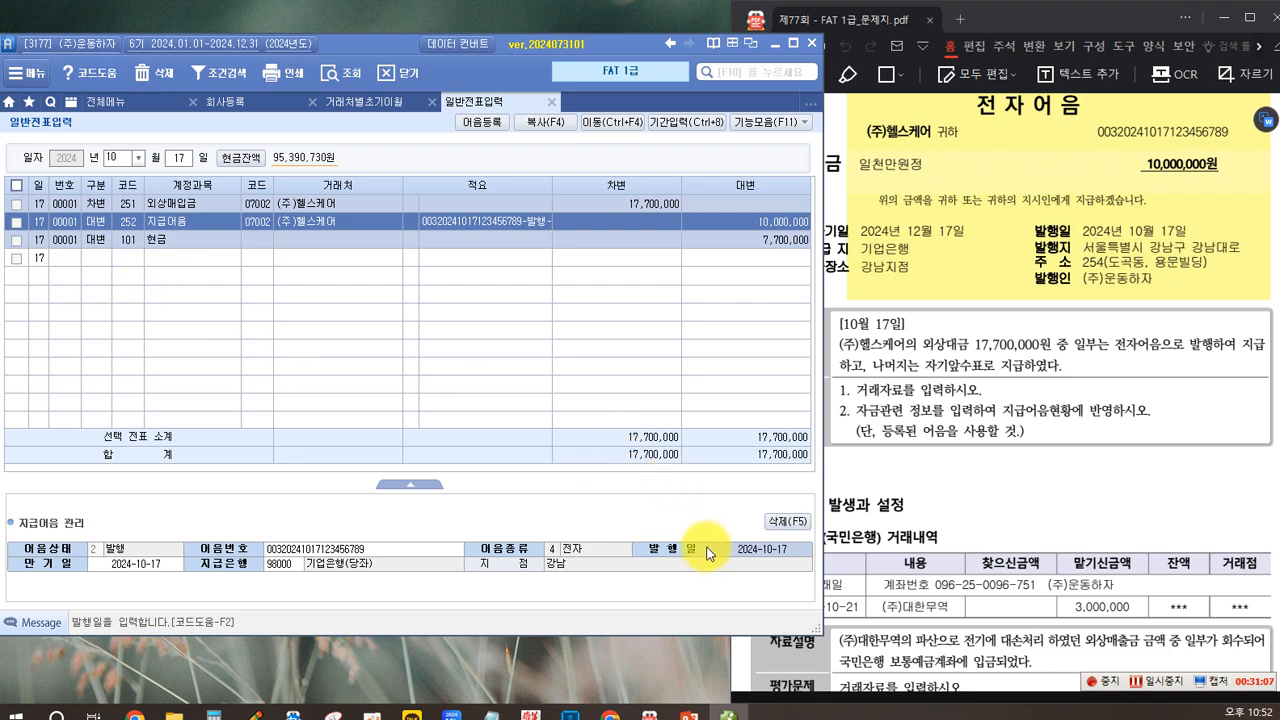
Step: Set the 만기일 of the issued note to 2024-12-17 in 지급어음 관리
left_click(115, 568)
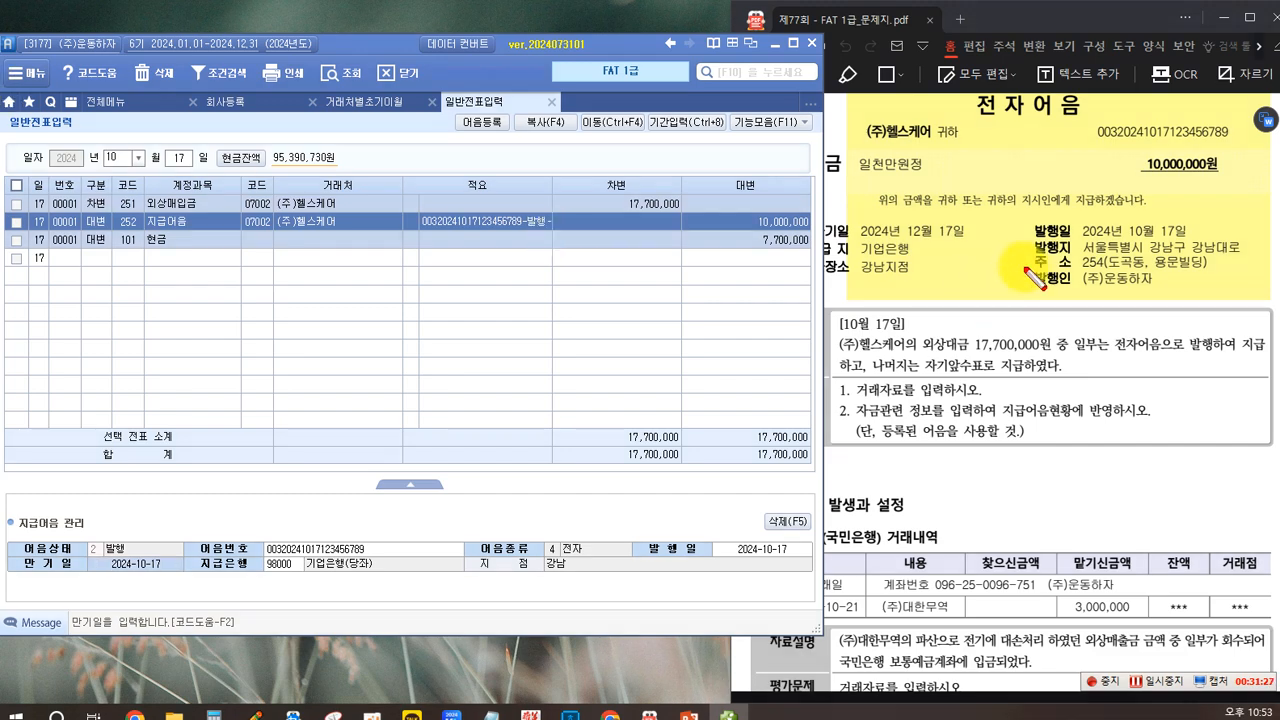
left_click_drag(853, 215, 980, 253)
left_click_drag(72, 557, 190, 577)
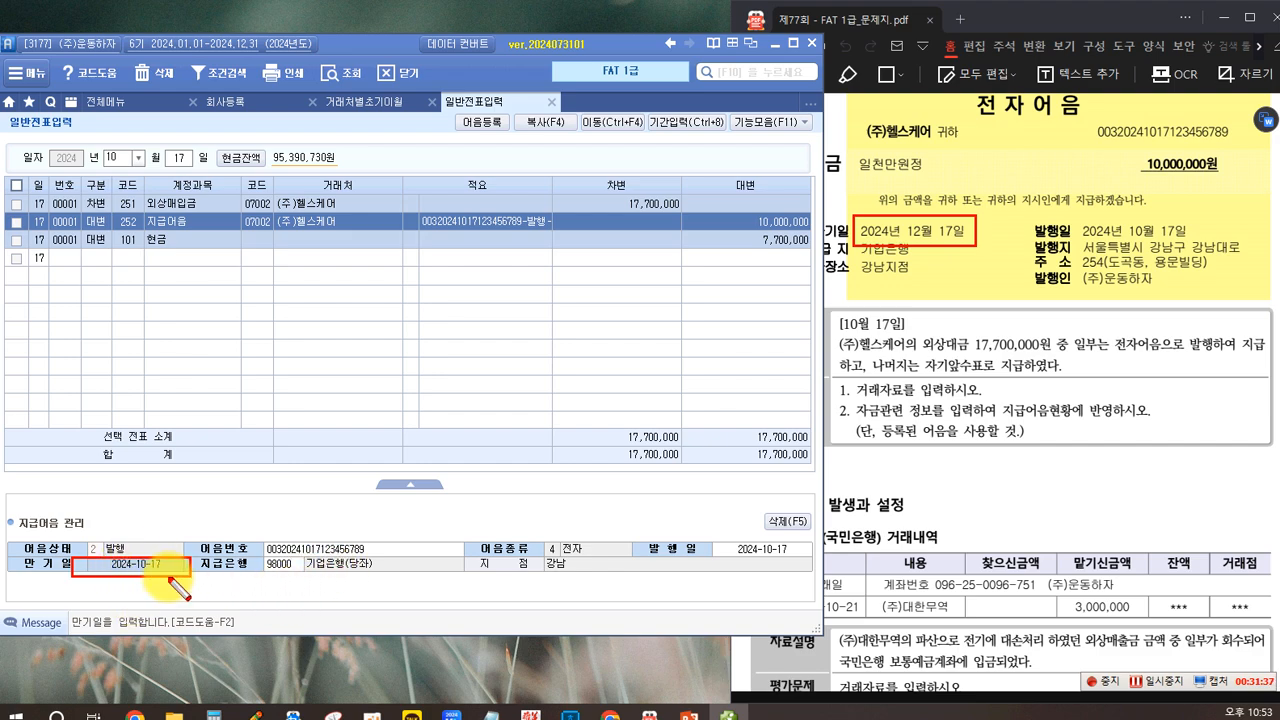
key("Escape")
left_click(140, 572)
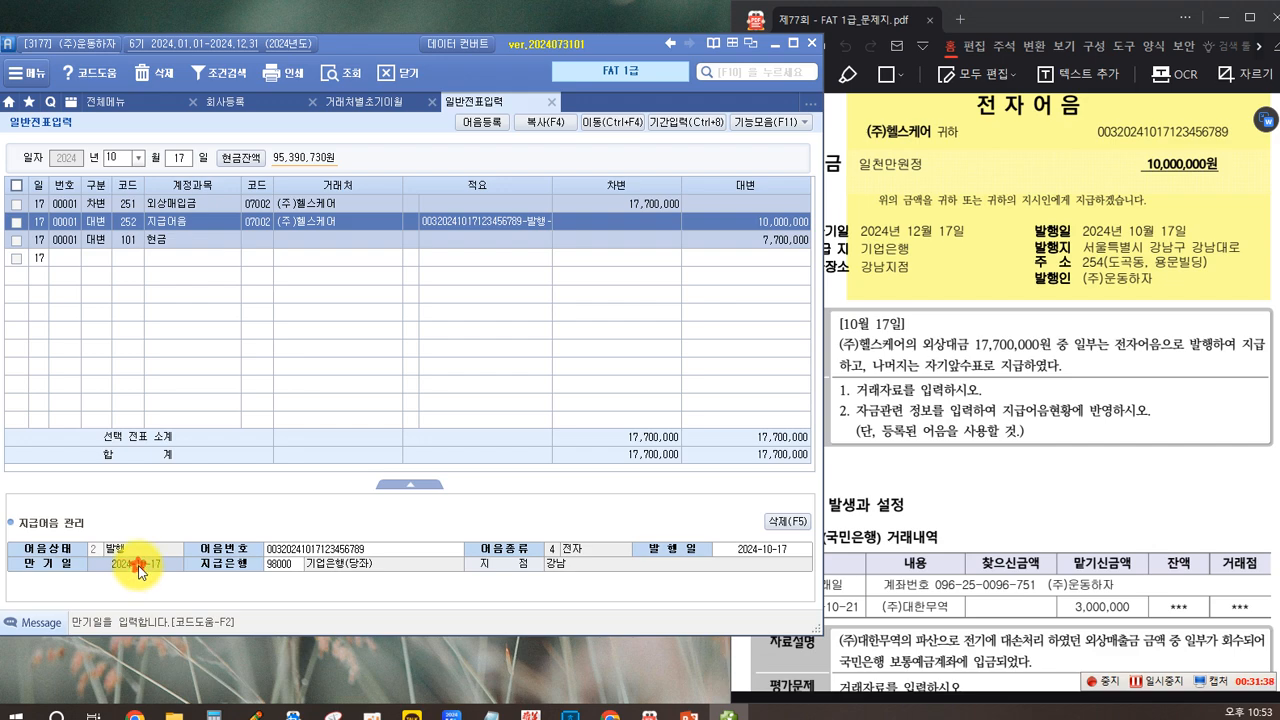
type("2024-12-17")
key("Return")
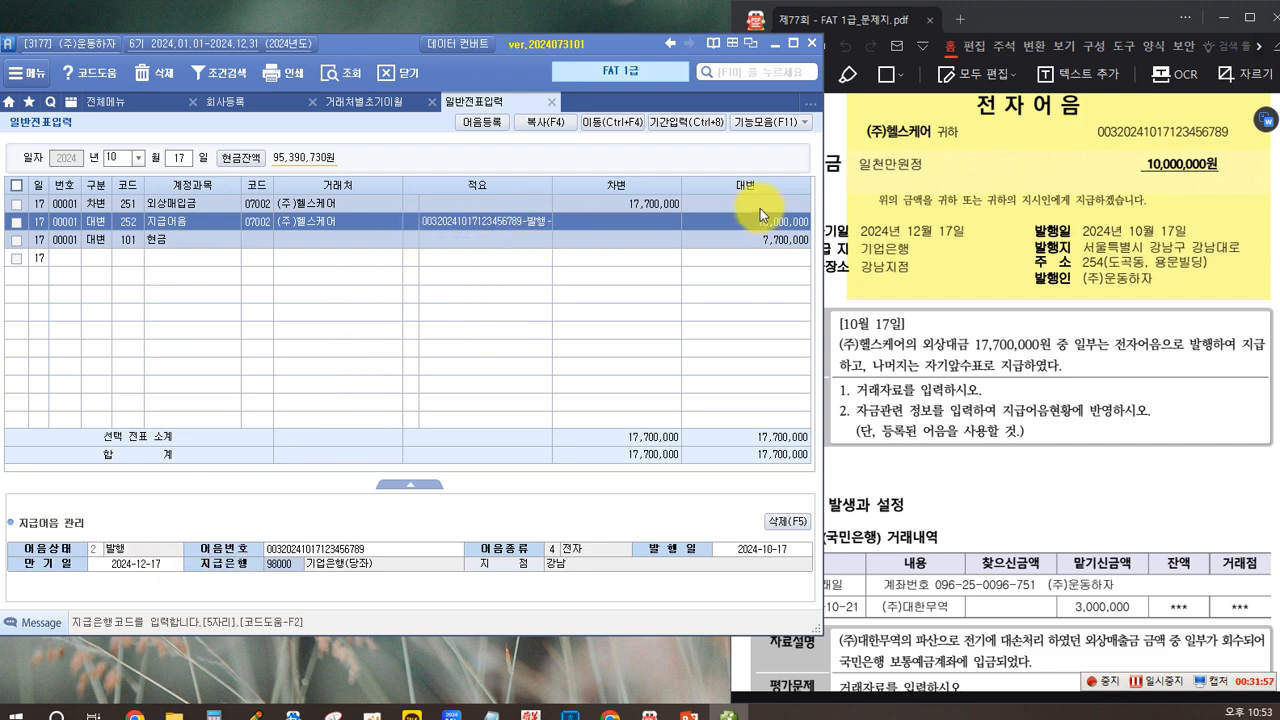
Step: Check the October 17 voucher's 차변 and 대변 entries in the expandable journal summary, and collapse it again
left_click(486, 305)
left_click(413, 485)
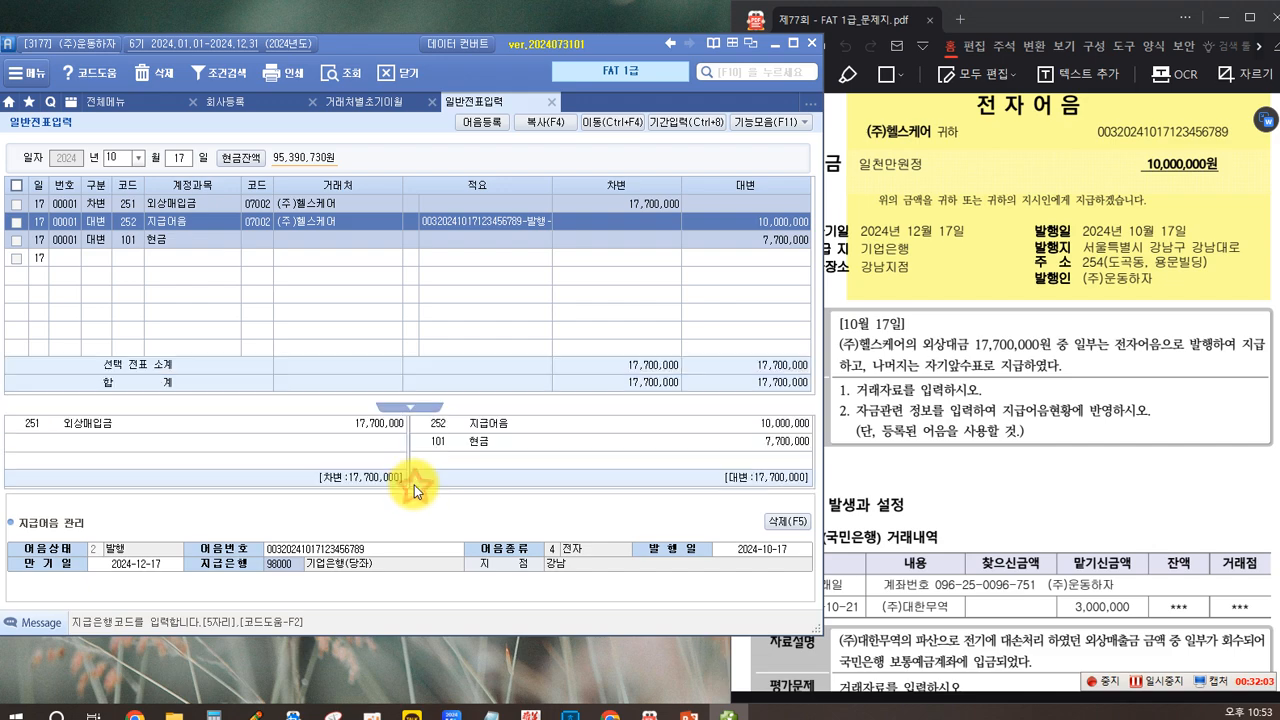
left_click(411, 407)
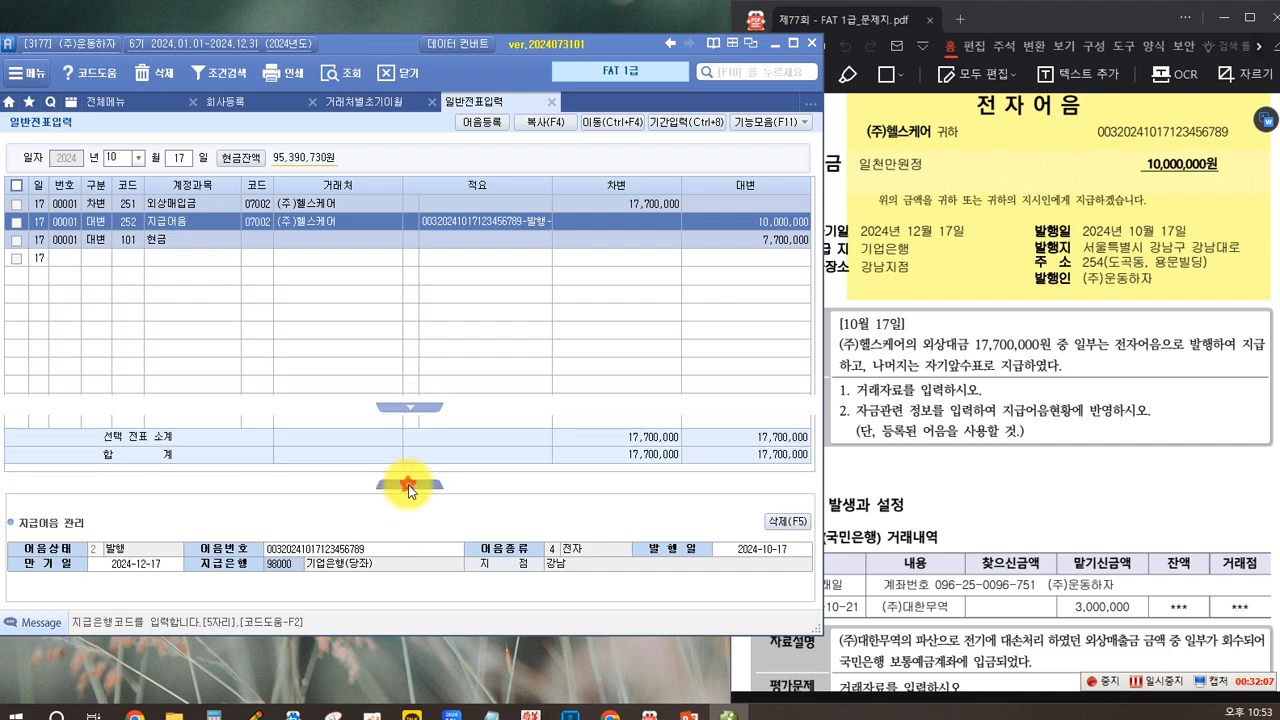
left_click(410, 486)
left_click(401, 408)
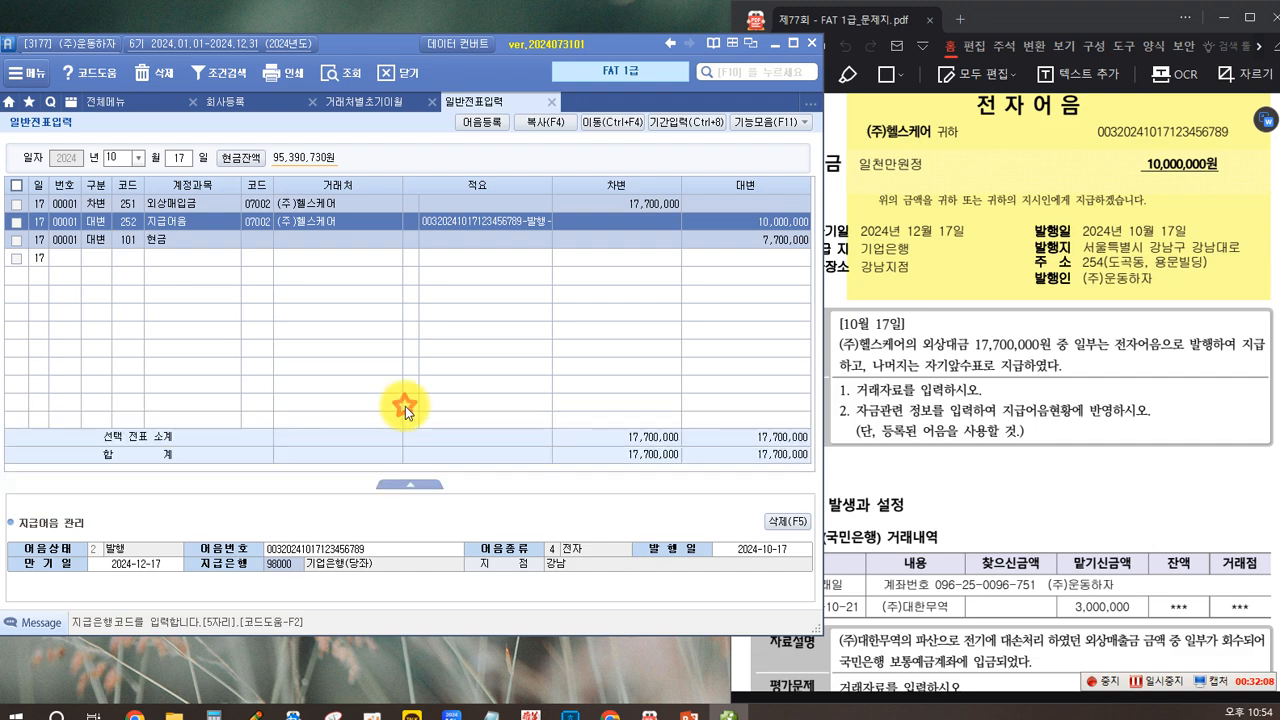
Step: Write a note below the 대손의 발생과 설정 task reading "2023..... (차) 대손상각비.... (대) 외상매출금..."
left_click(1004, 496)
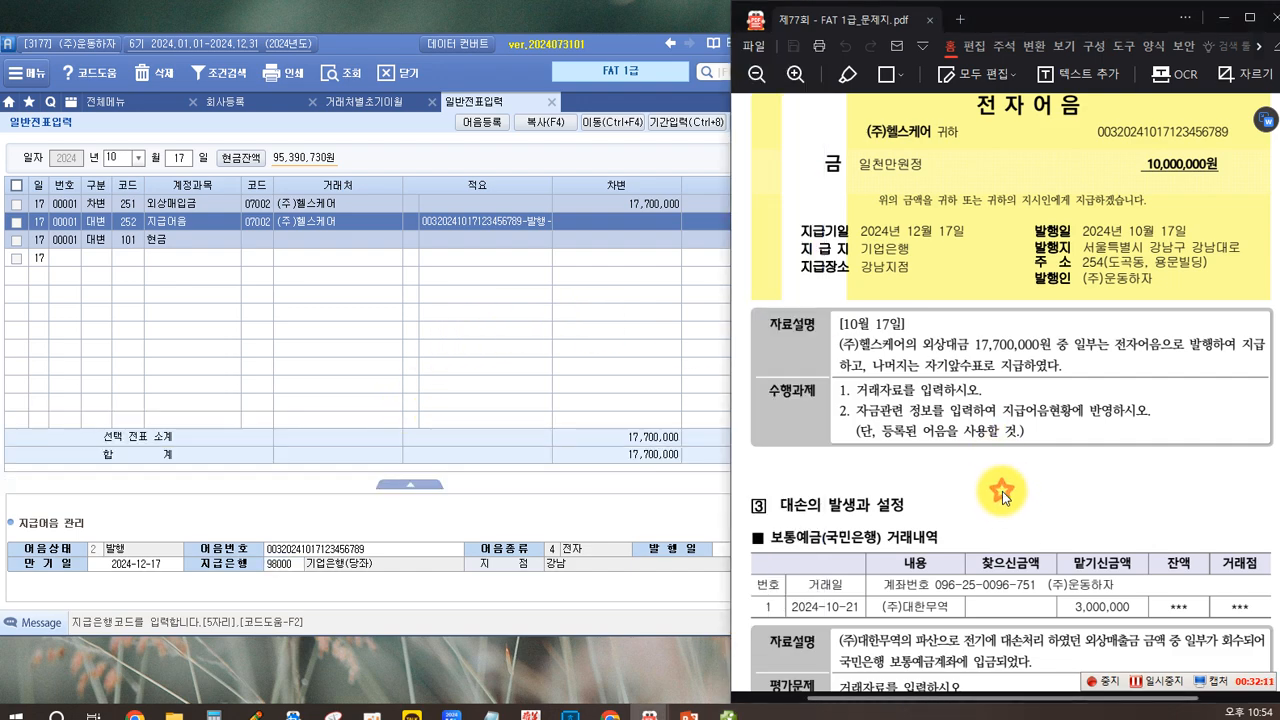
scroll(806, 441, "down", 3)
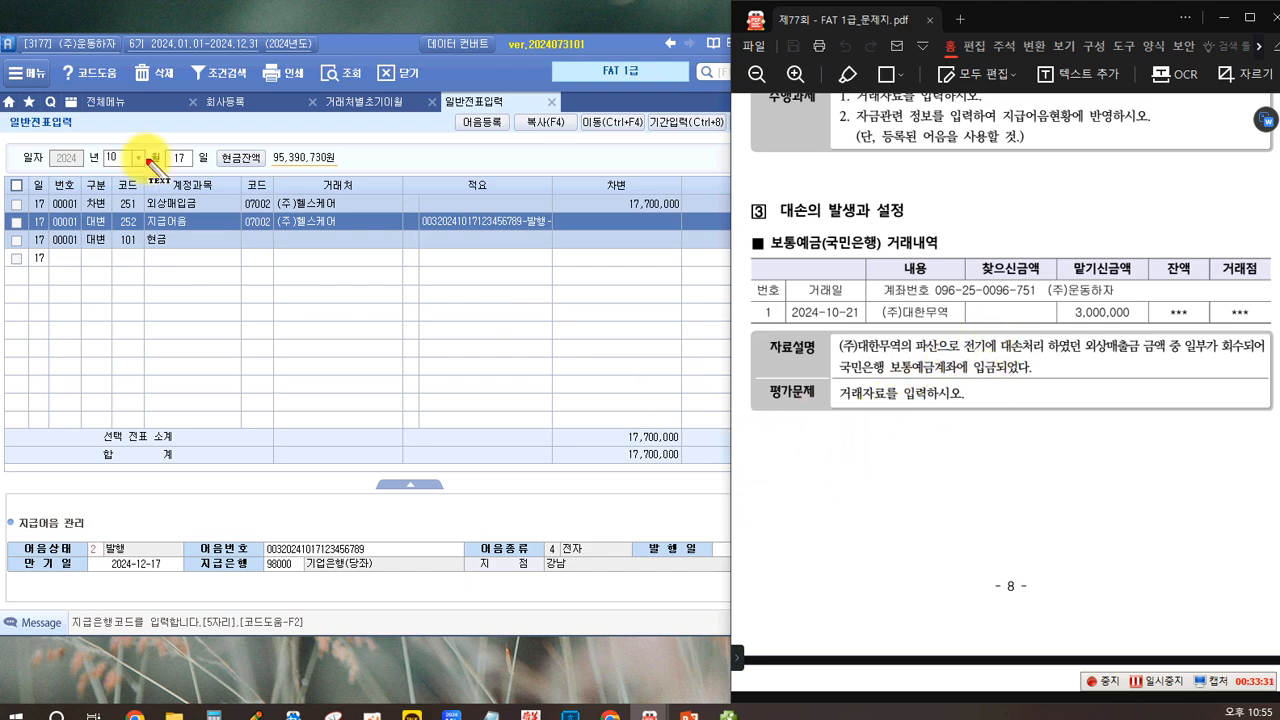
left_click(768, 442)
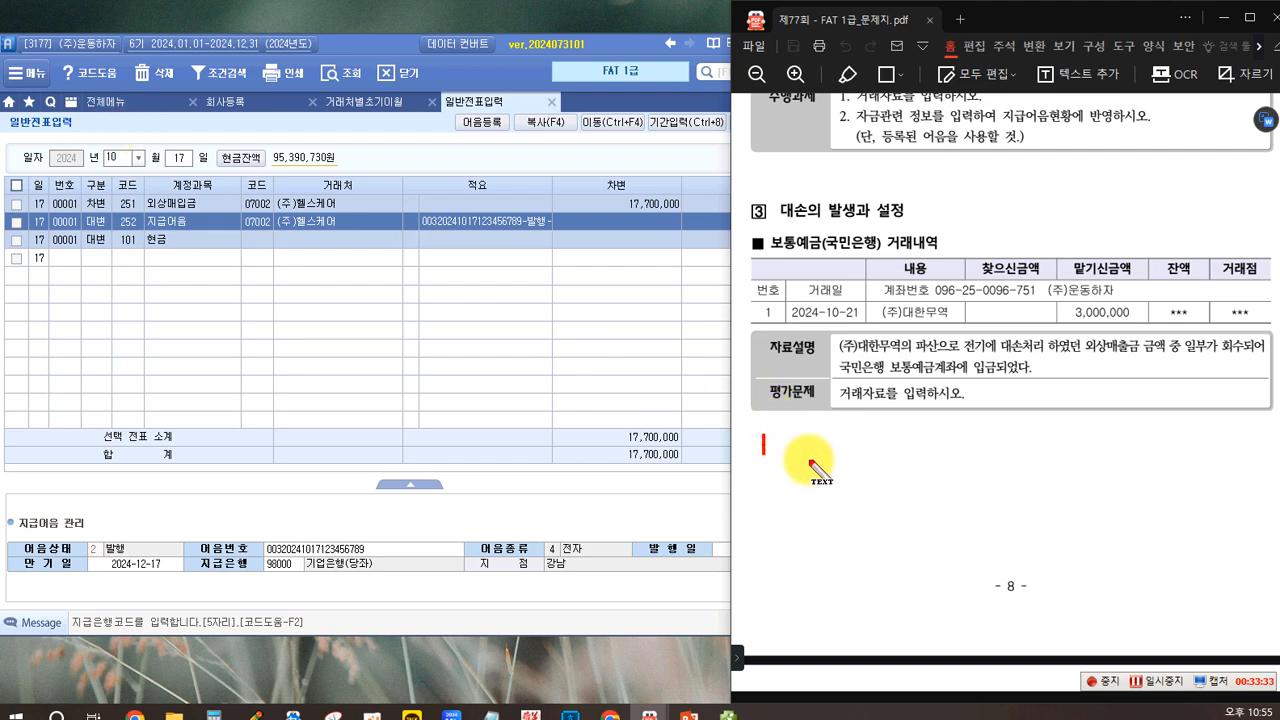
type("2023.")
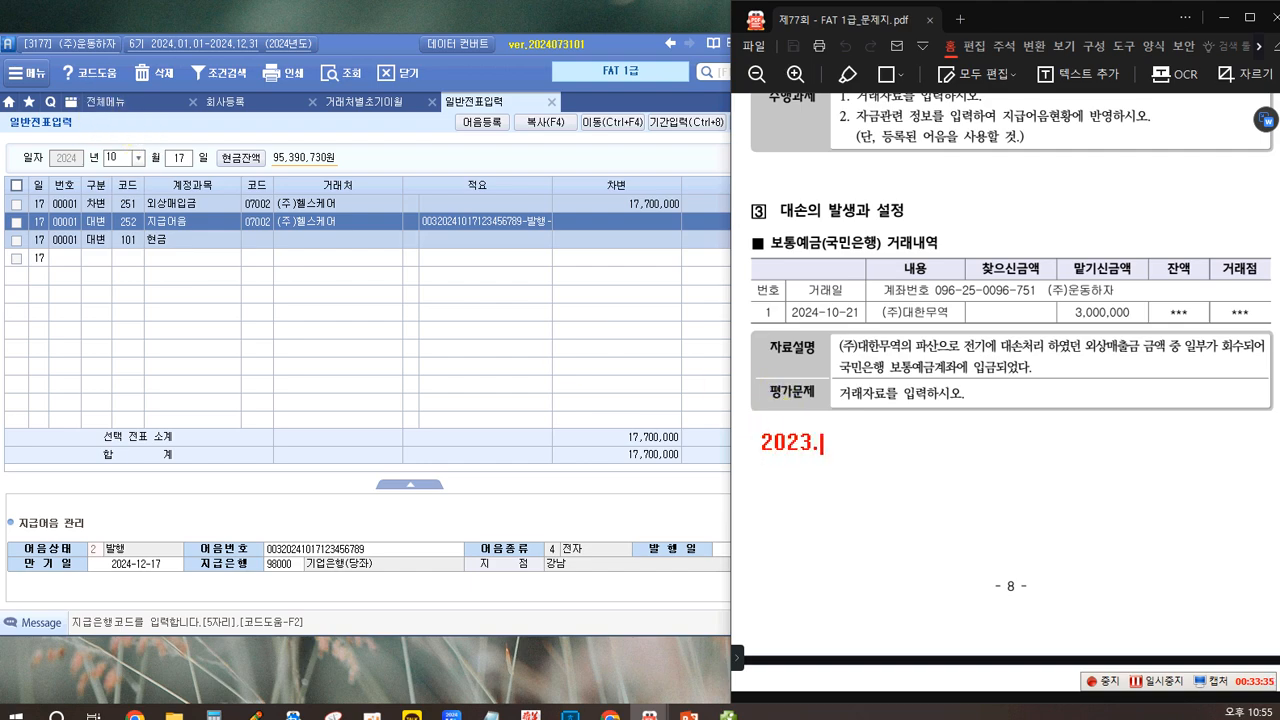
type(".... (차) 대손상각비.... ")
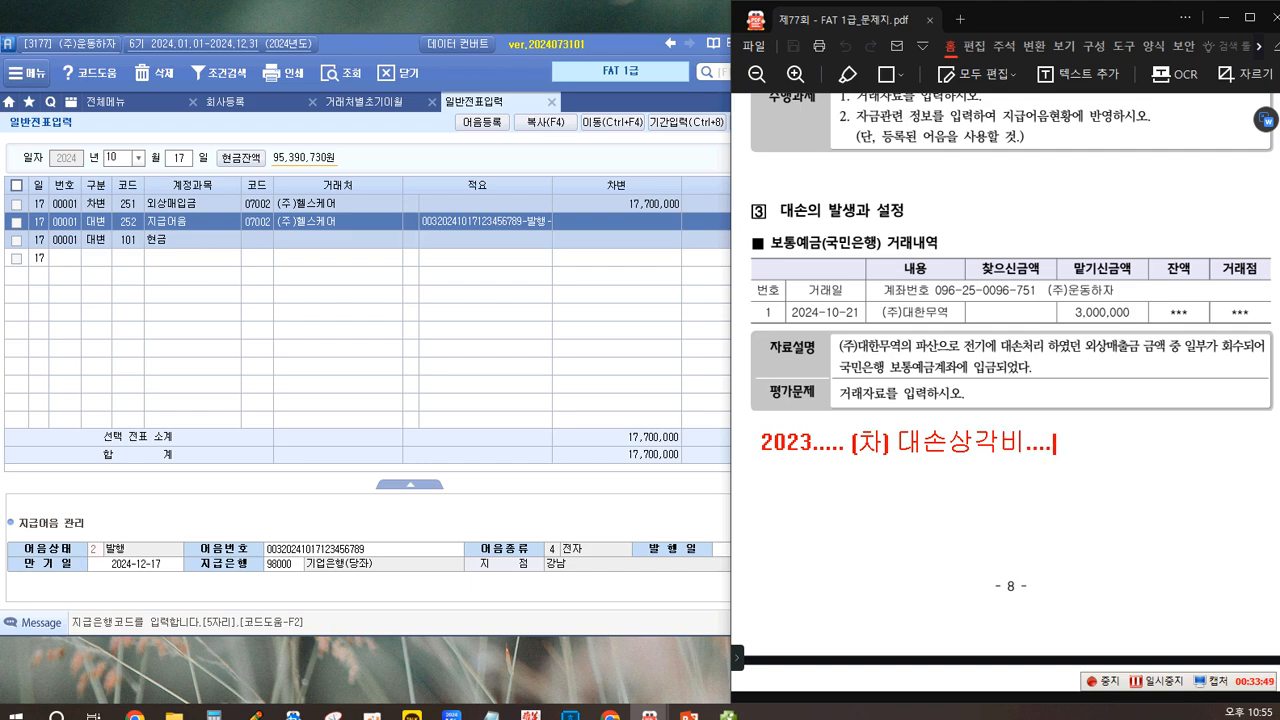
type("(대) 외")
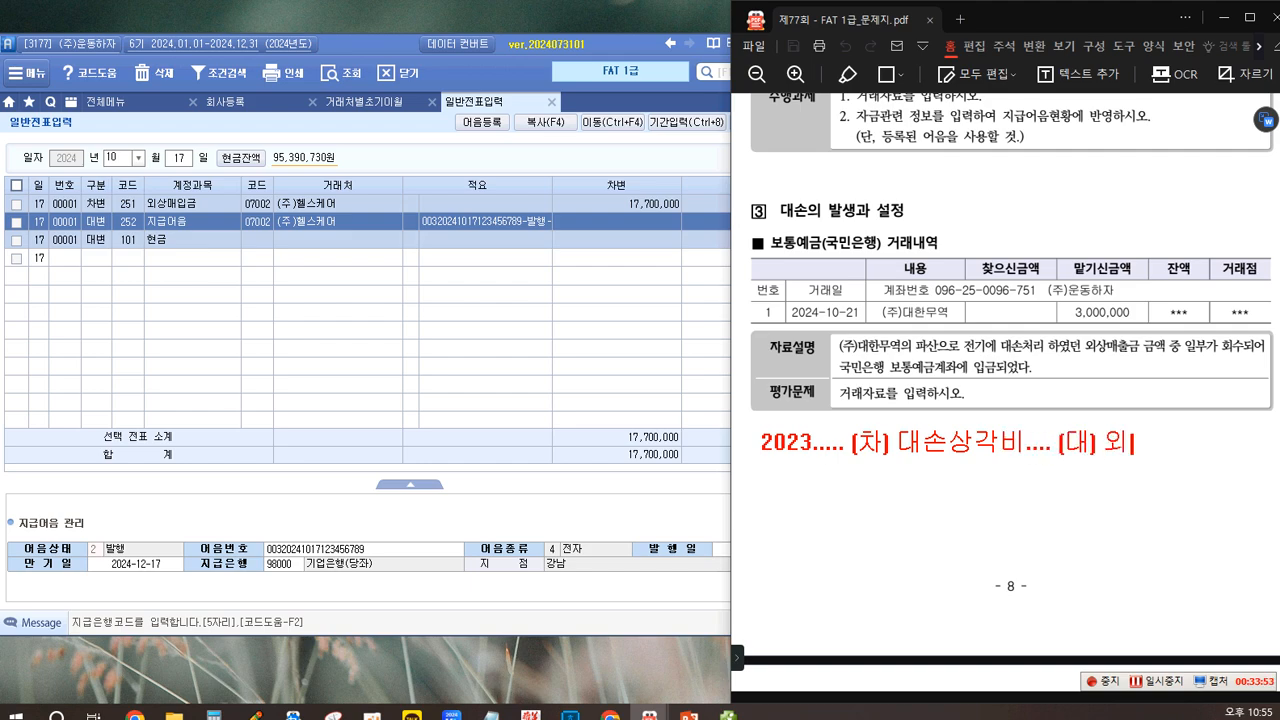
type("상매출금...")
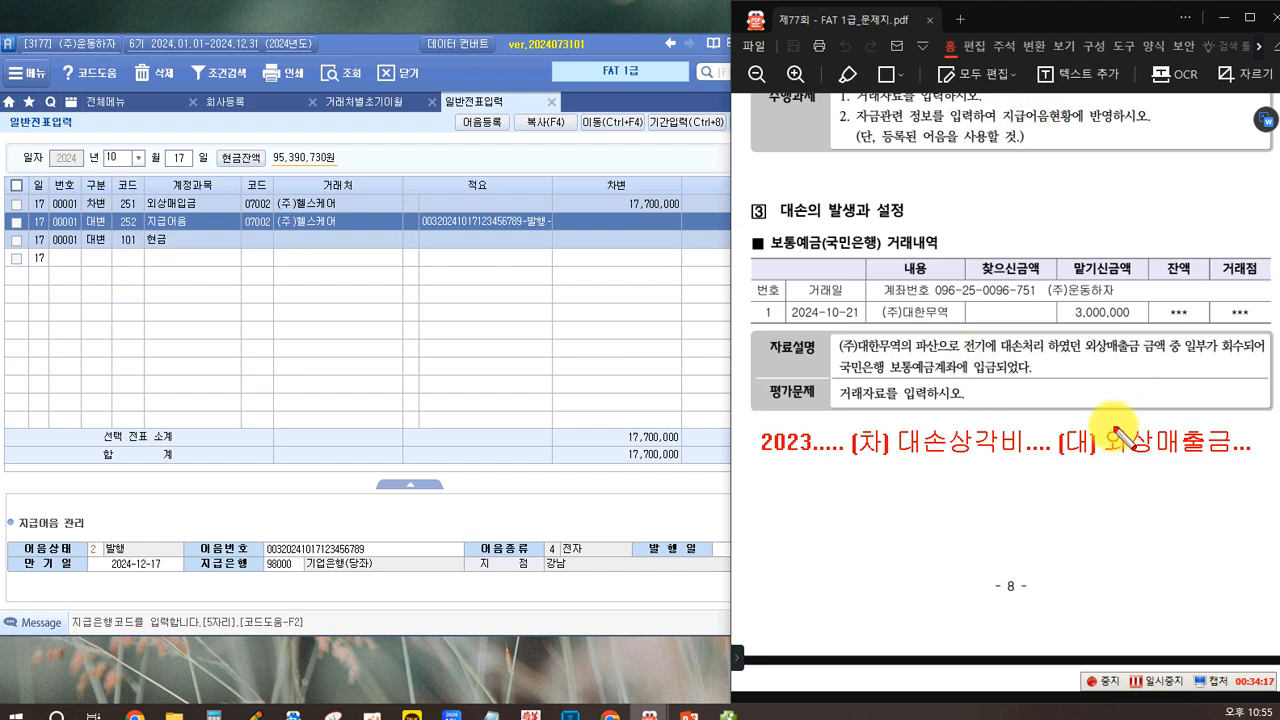
Step: Frame 외상매출금... in the 2023 note with a red rectangle and cross it out
left_click_drag(1099, 413, 1231, 467)
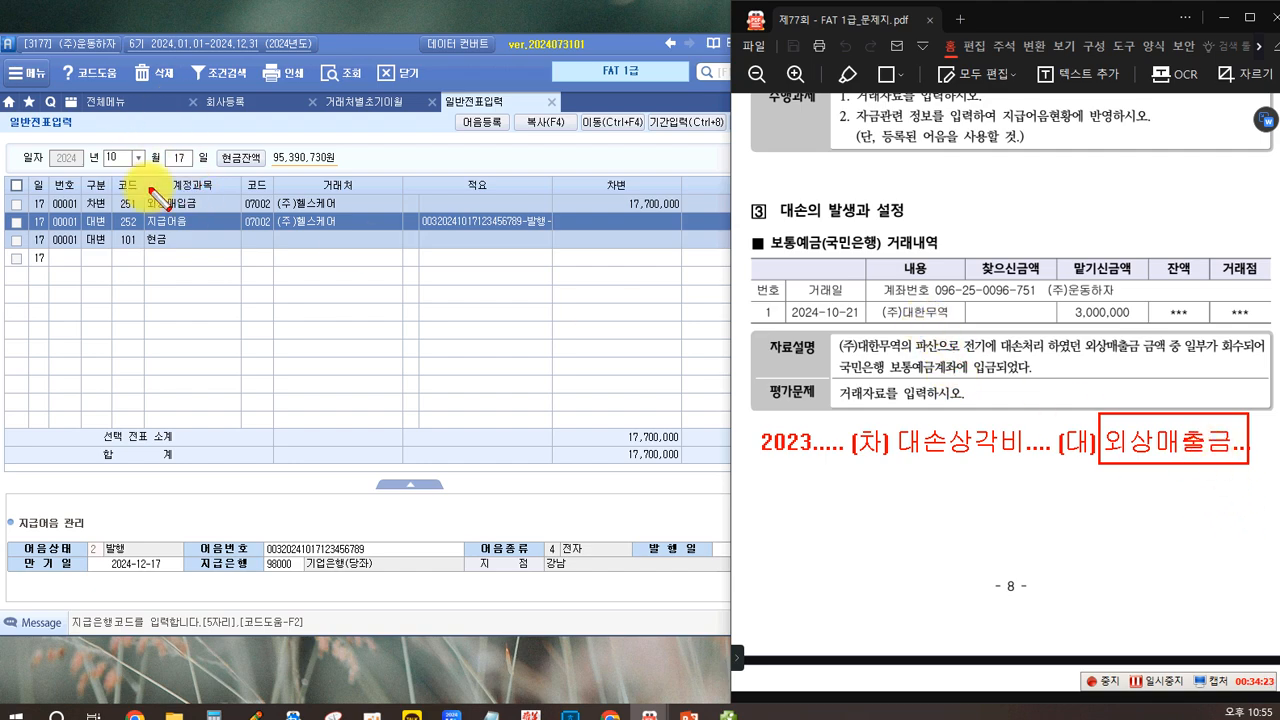
left_click_drag(1191, 397, 1100, 464)
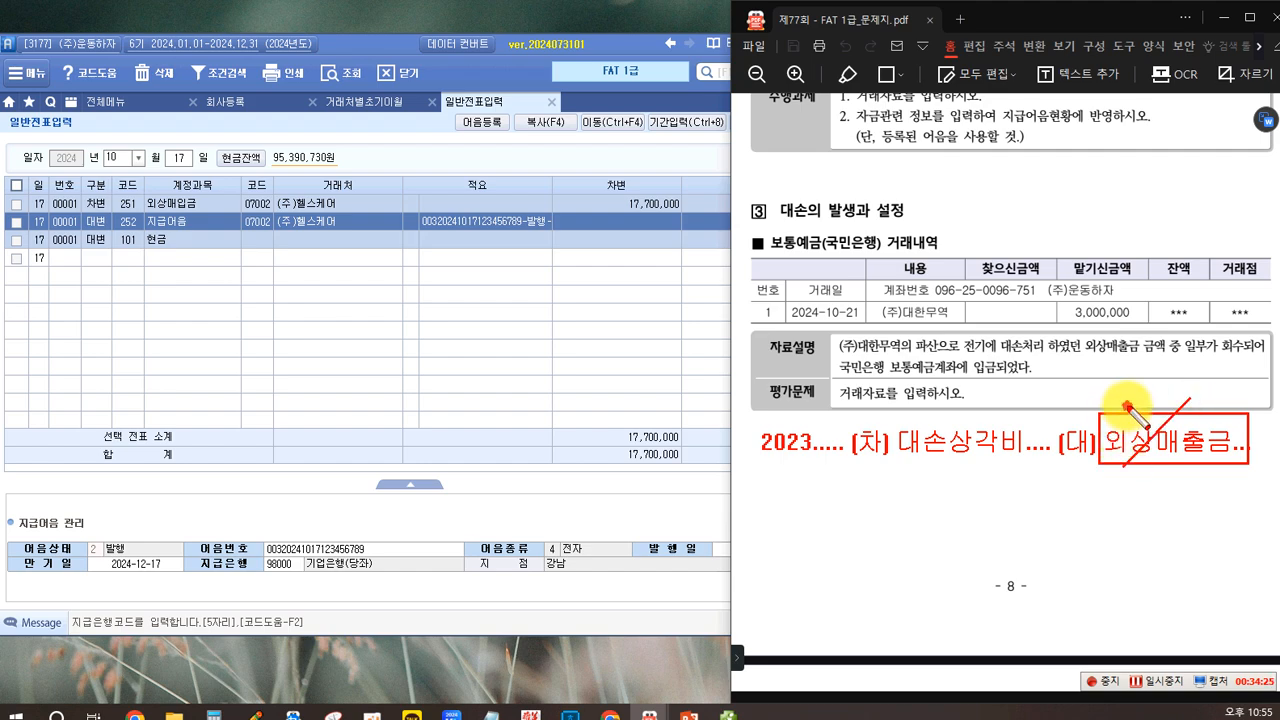
left_click_drag(1125, 402, 1208, 472)
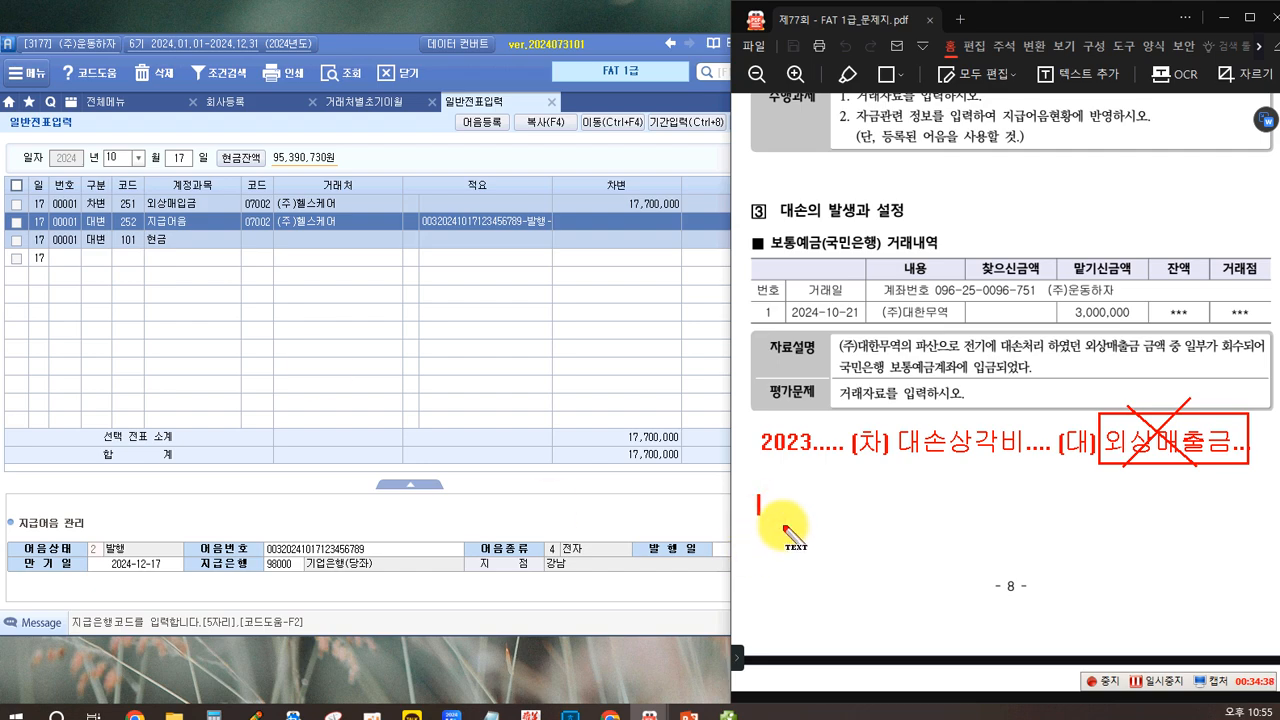
Step: Write "2024.10.21 (차) 보통예금( ) 3,000,000 (대)" below a blue dividing line and label the 2023 entry "전기..."
type("2024.10.21 (차) 봍")
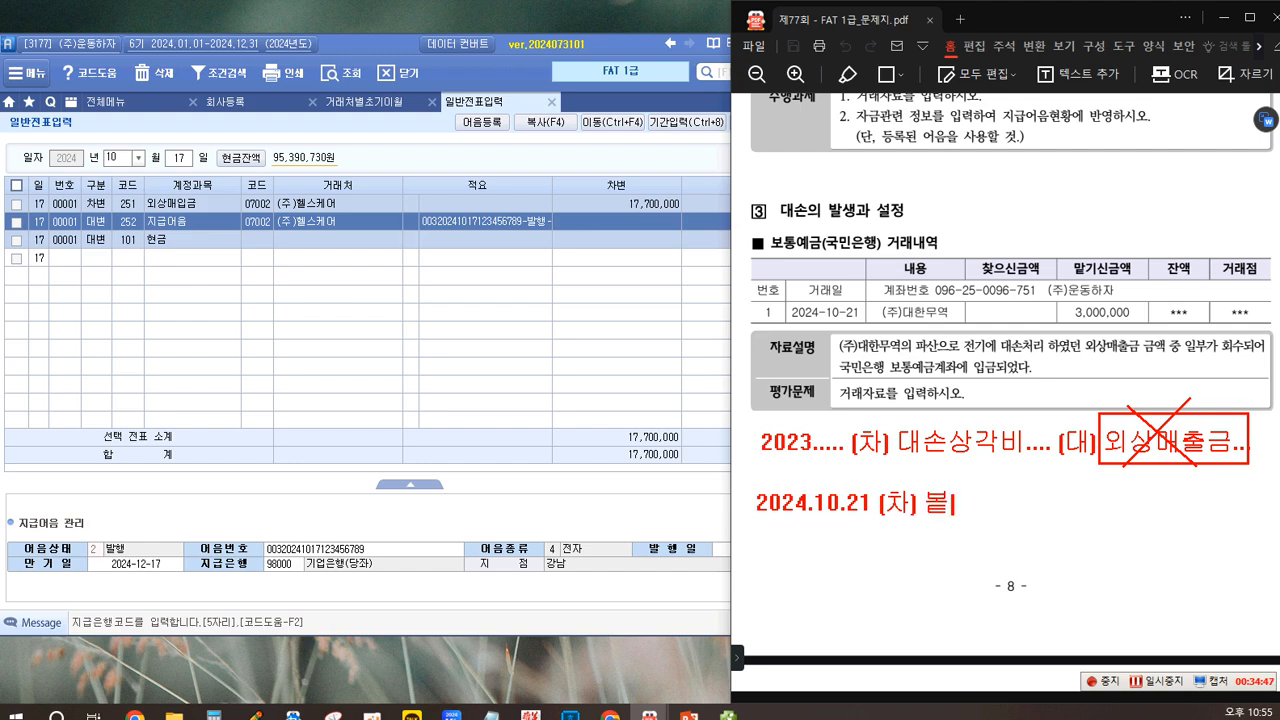
type("예금() 3,000,000")
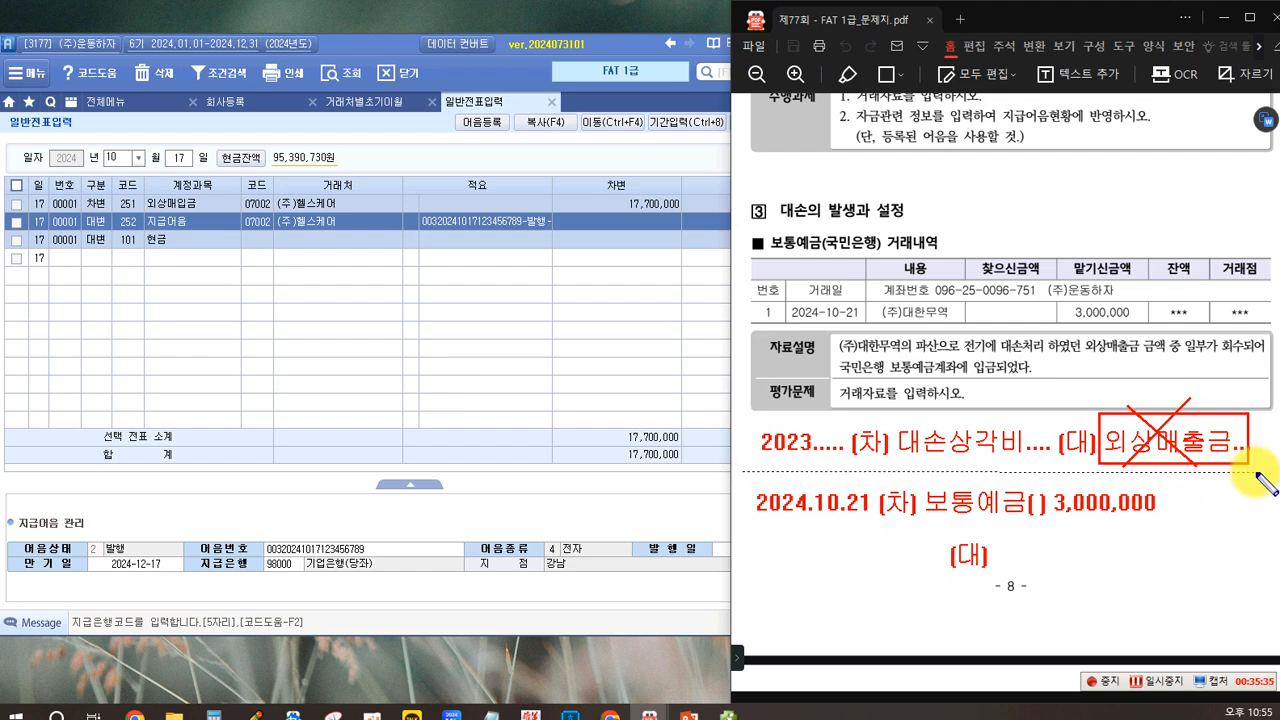
left_click_drag(1256, 474, 1256, 472)
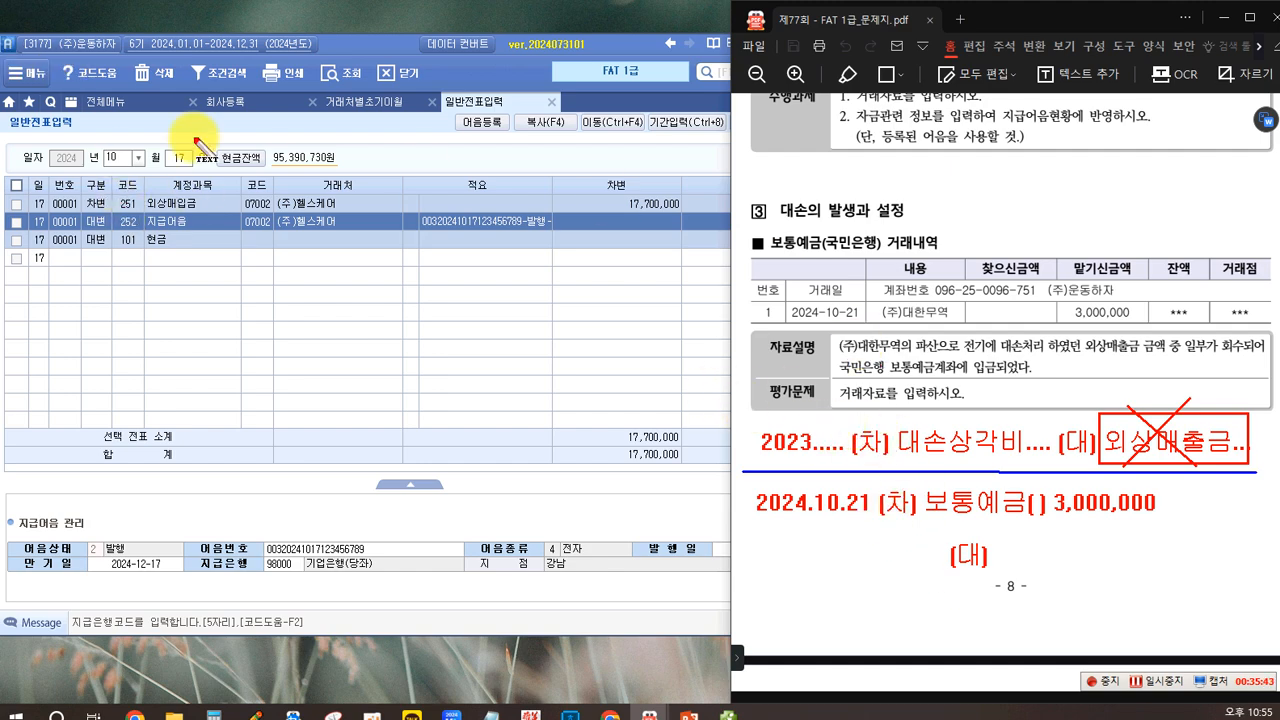
left_click(742, 405)
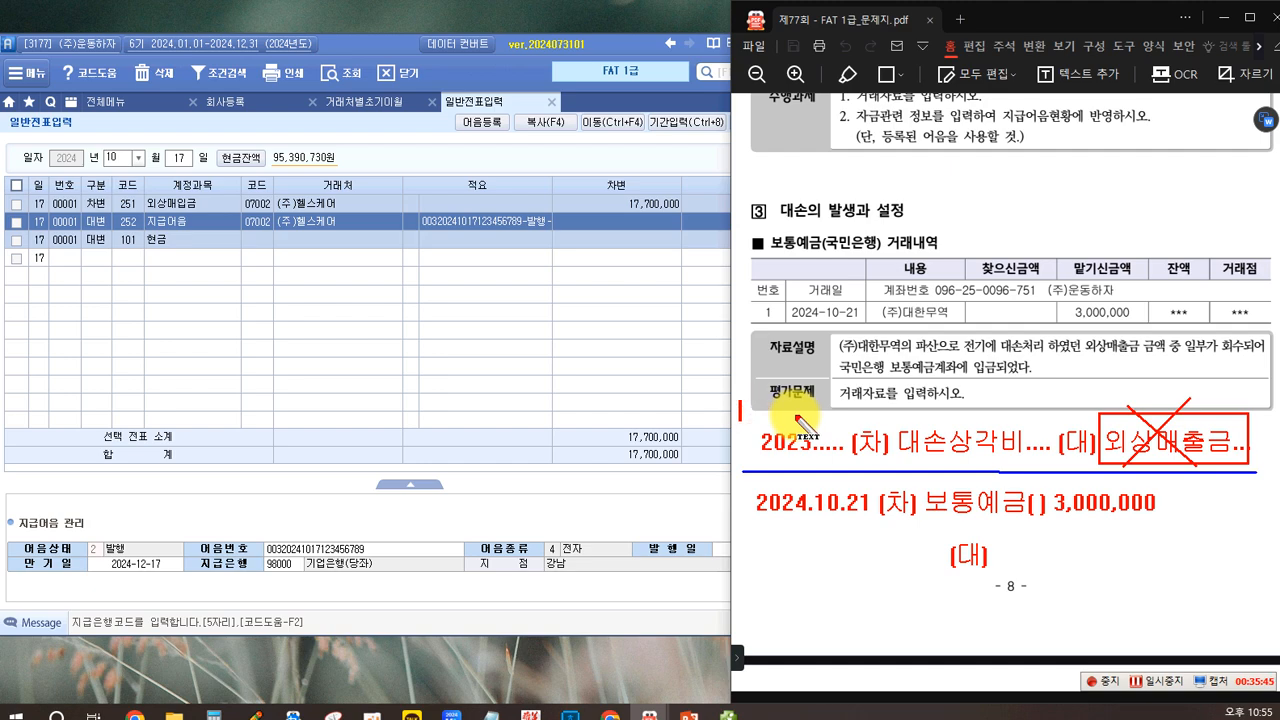
type("전기...")
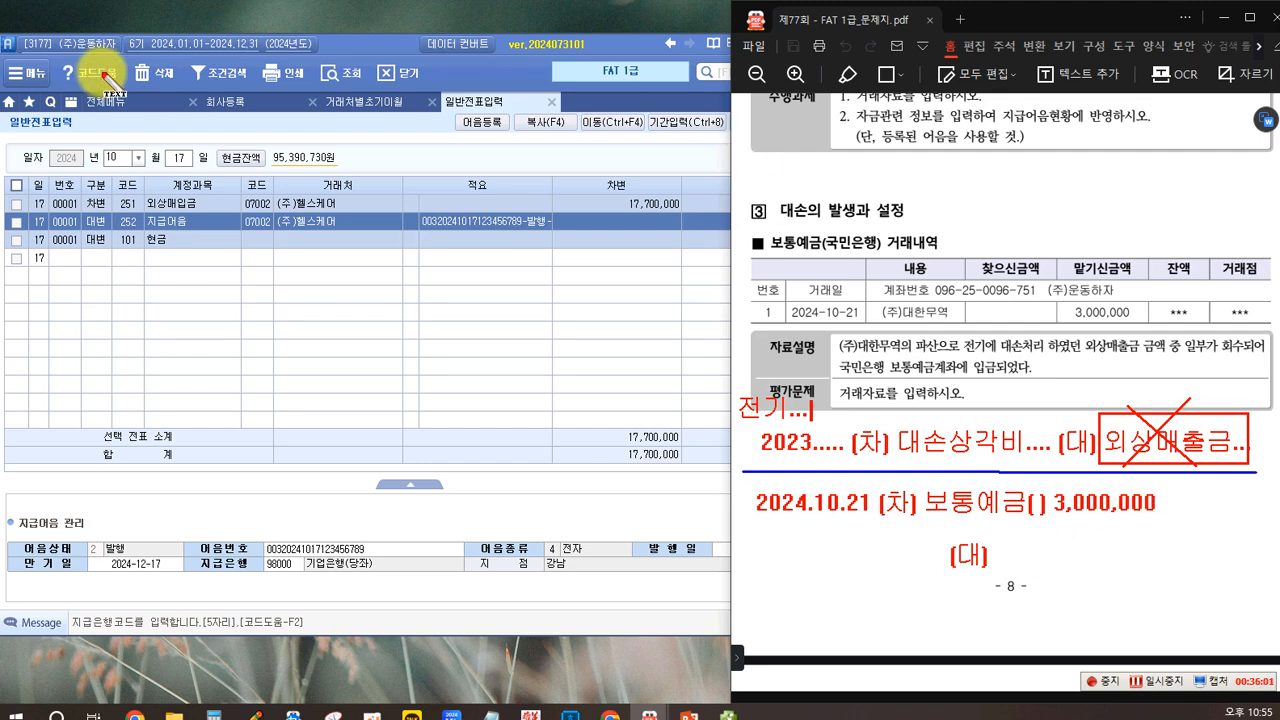
Step: Add 대손충당금 3,000,000 in blue to the note's (대) side, circle it, and clear the annotations
left_click(1000, 552)
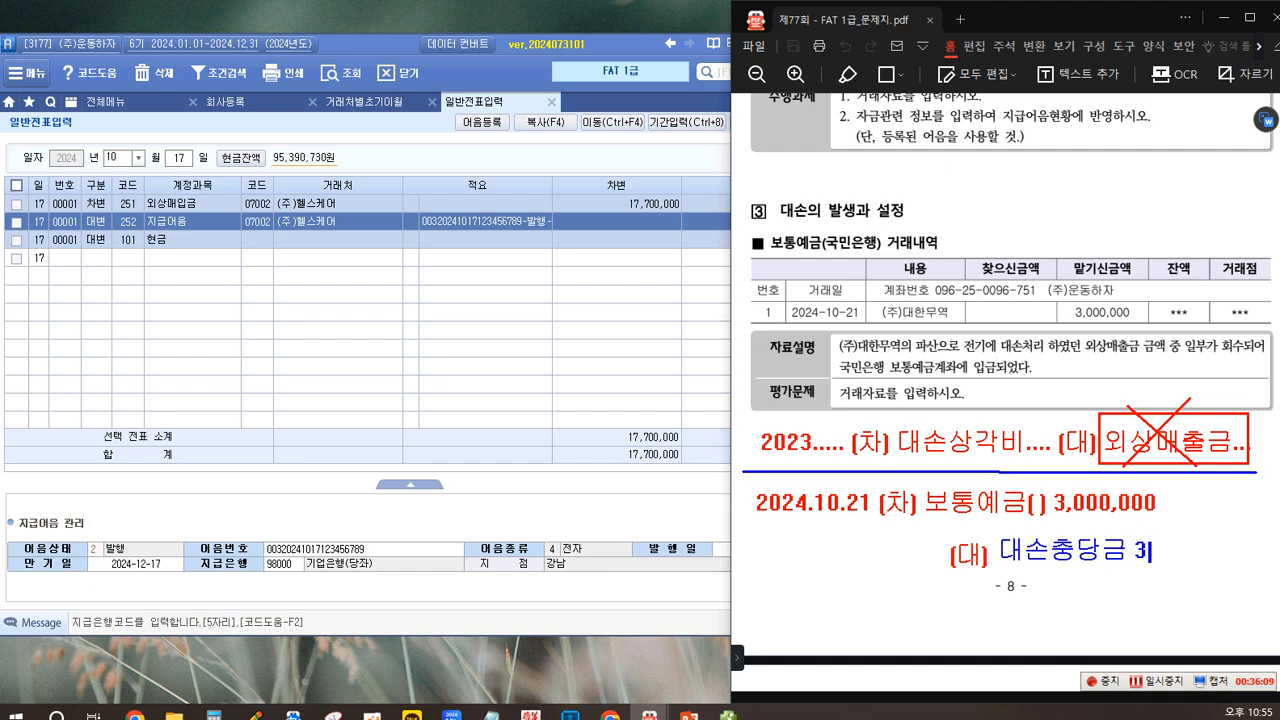
type("대손충당금 3,000,000")
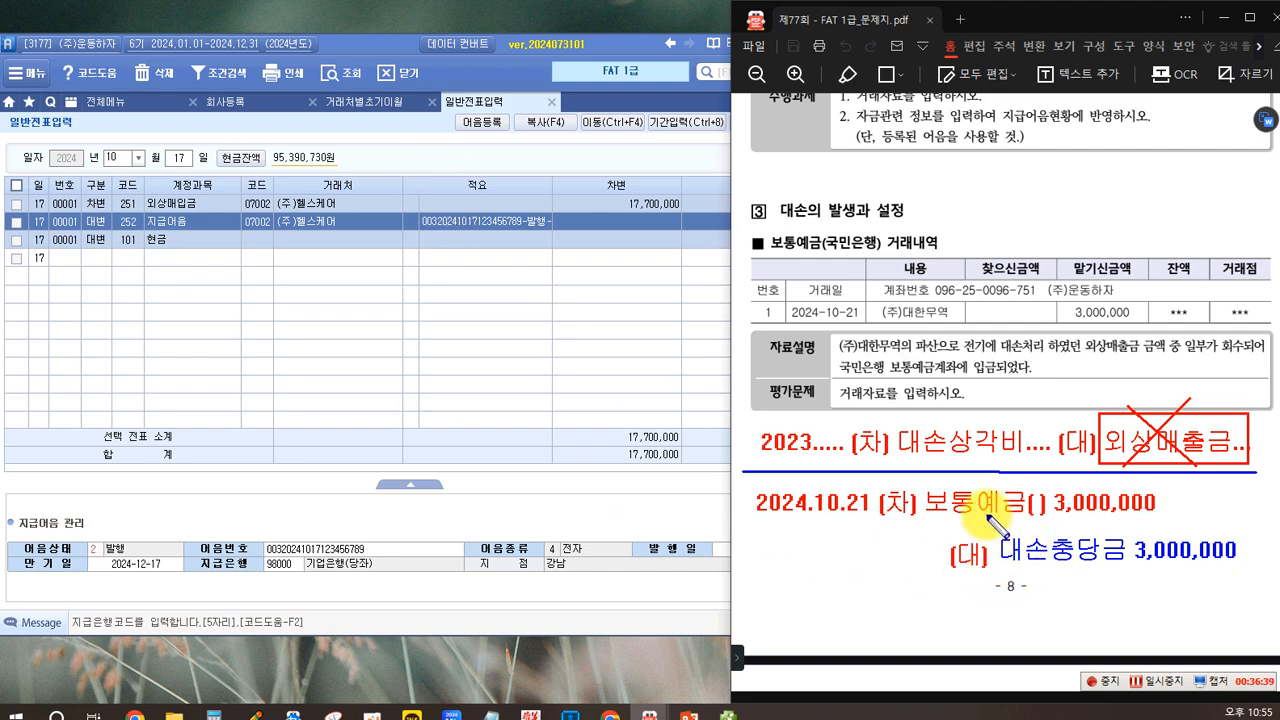
left_click_drag(1245, 582, 1237, 563)
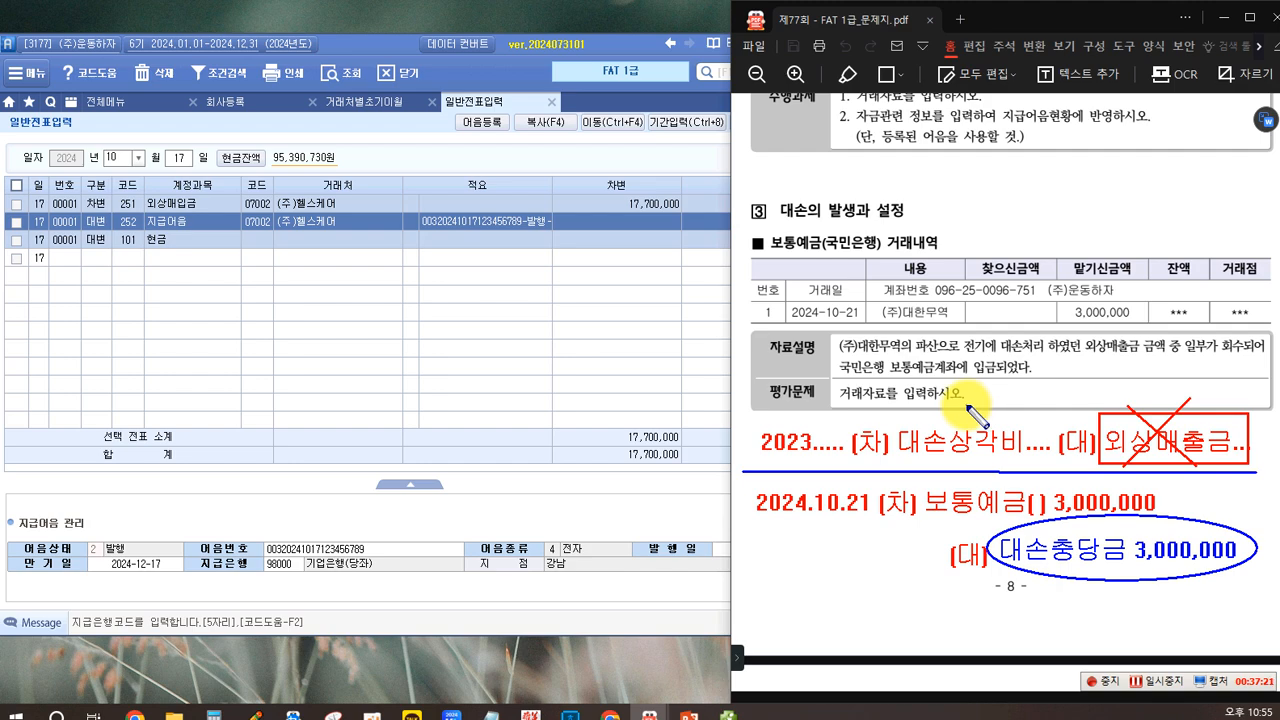
key("Escape")
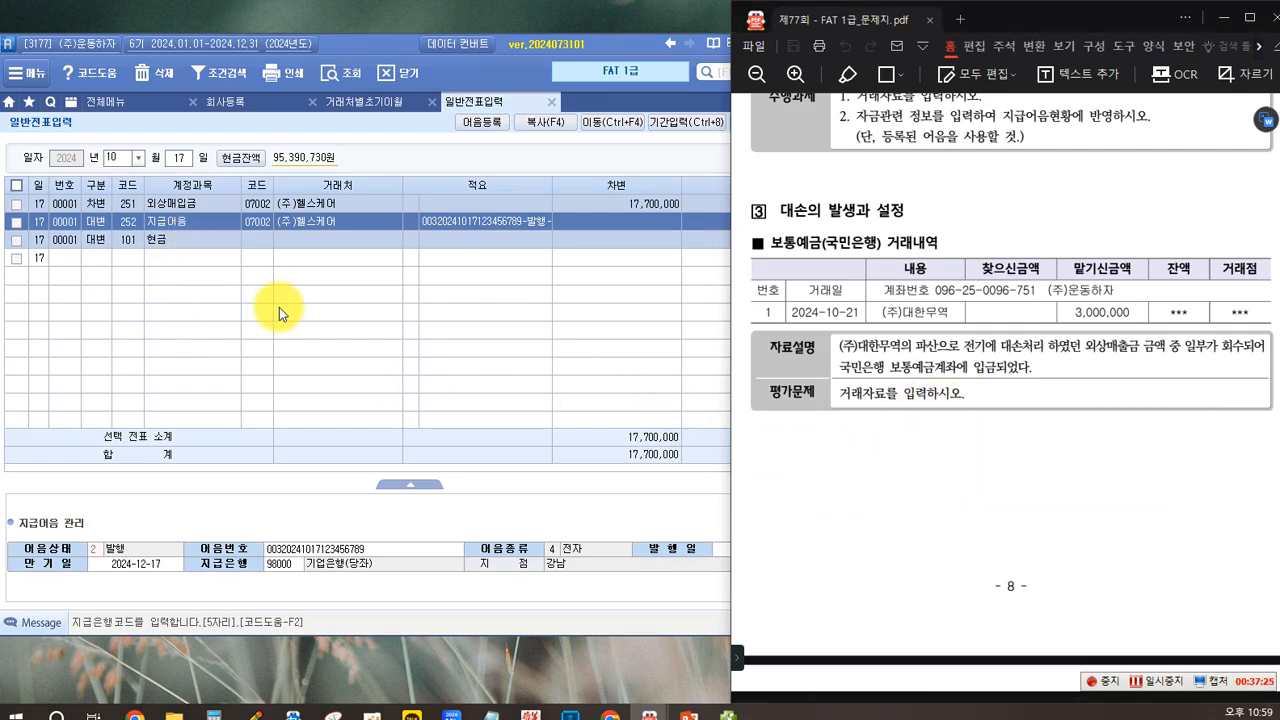
Step: Change the voucher date to October 21 and start a 차변 line for account 103 보통예금
left_click(183, 162)
type("21")
key("Return")
type("3")
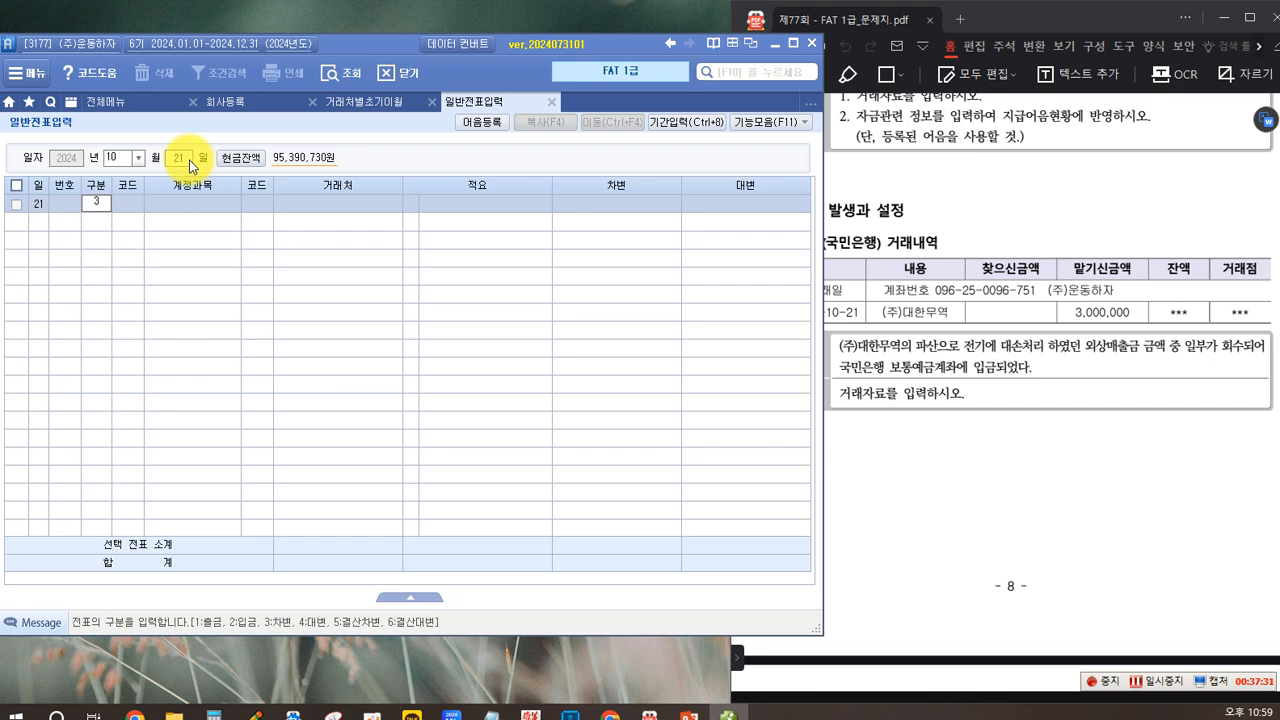
key("Return")
type("103")
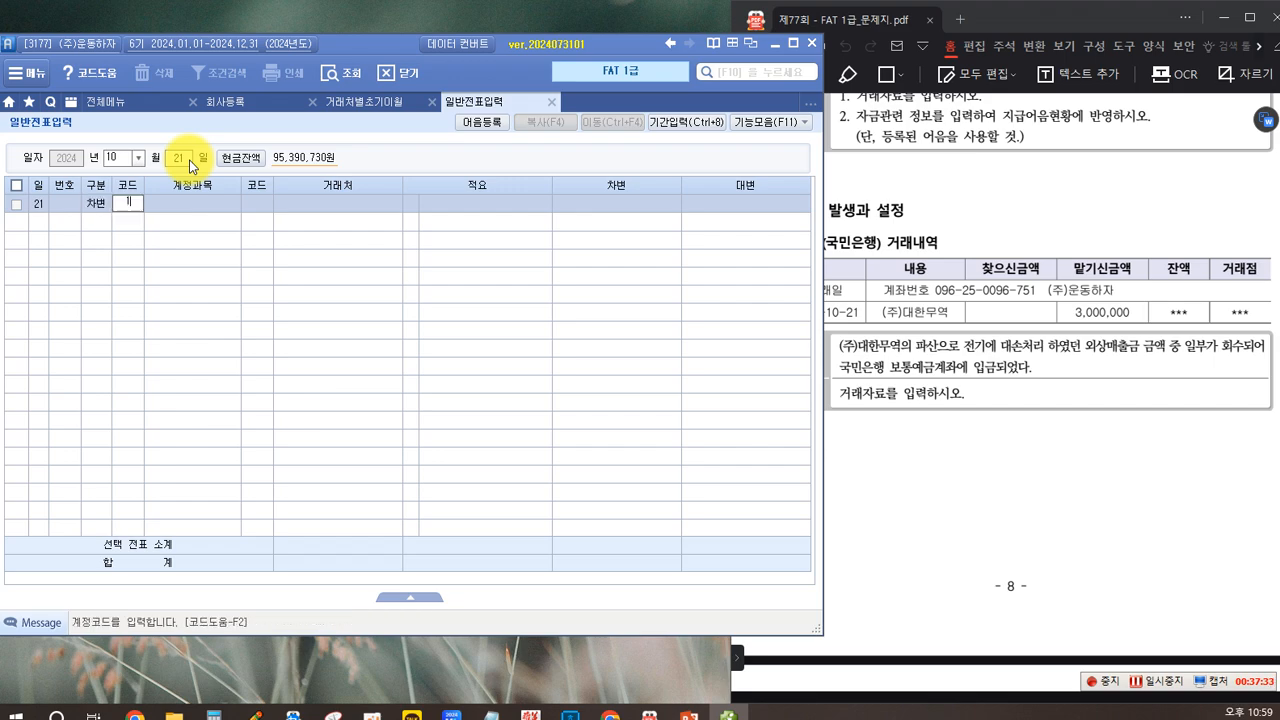
key("Return")
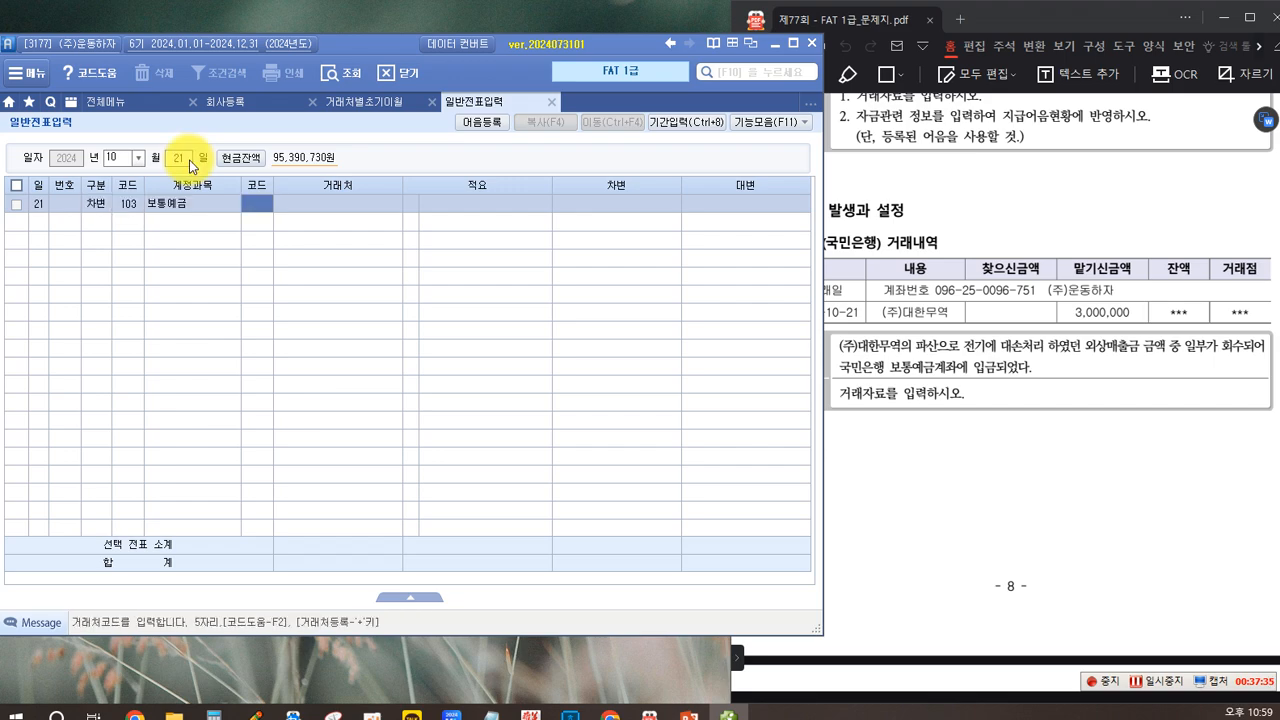
Step: Assign 거래처 98005 국민은행(보통) to the 보통예금 line and enter a 차변 amount of 3,000,000
key("F2")
type("국민")
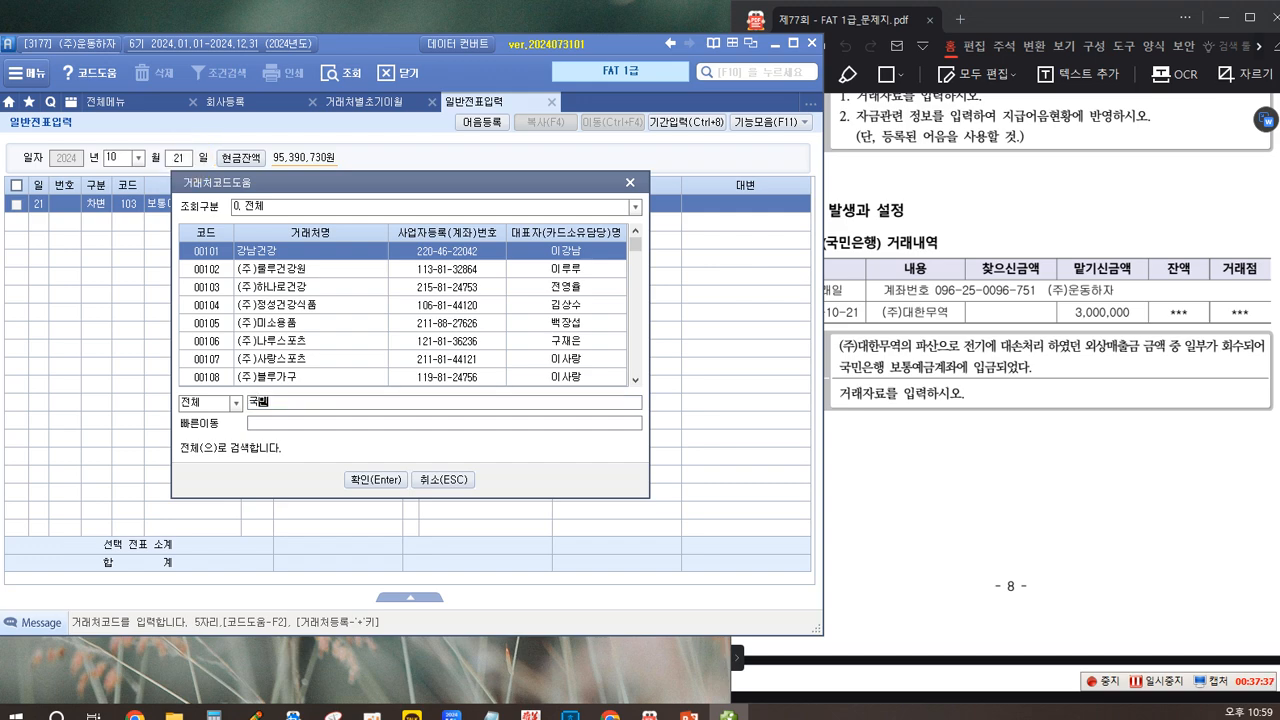
key("Return")
key("Down")
key("Down")
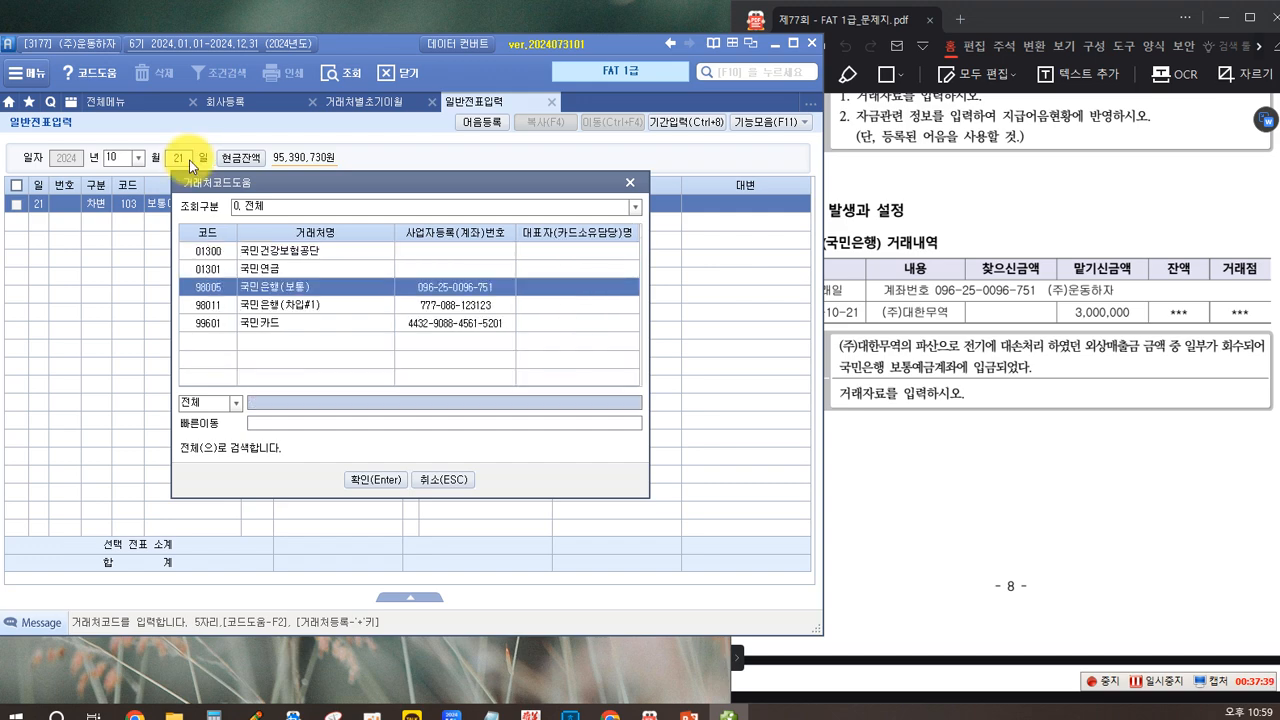
key("Return")
key("Return")
key("Return")
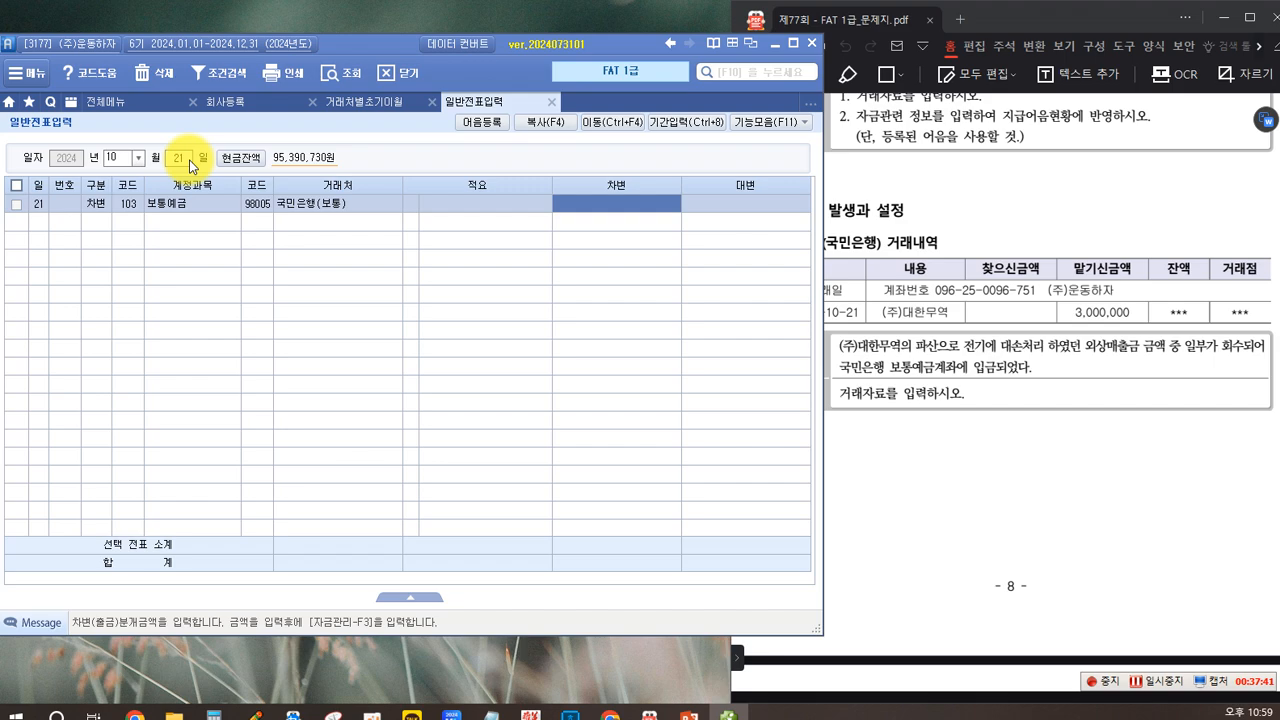
type("3000000")
key("Return")
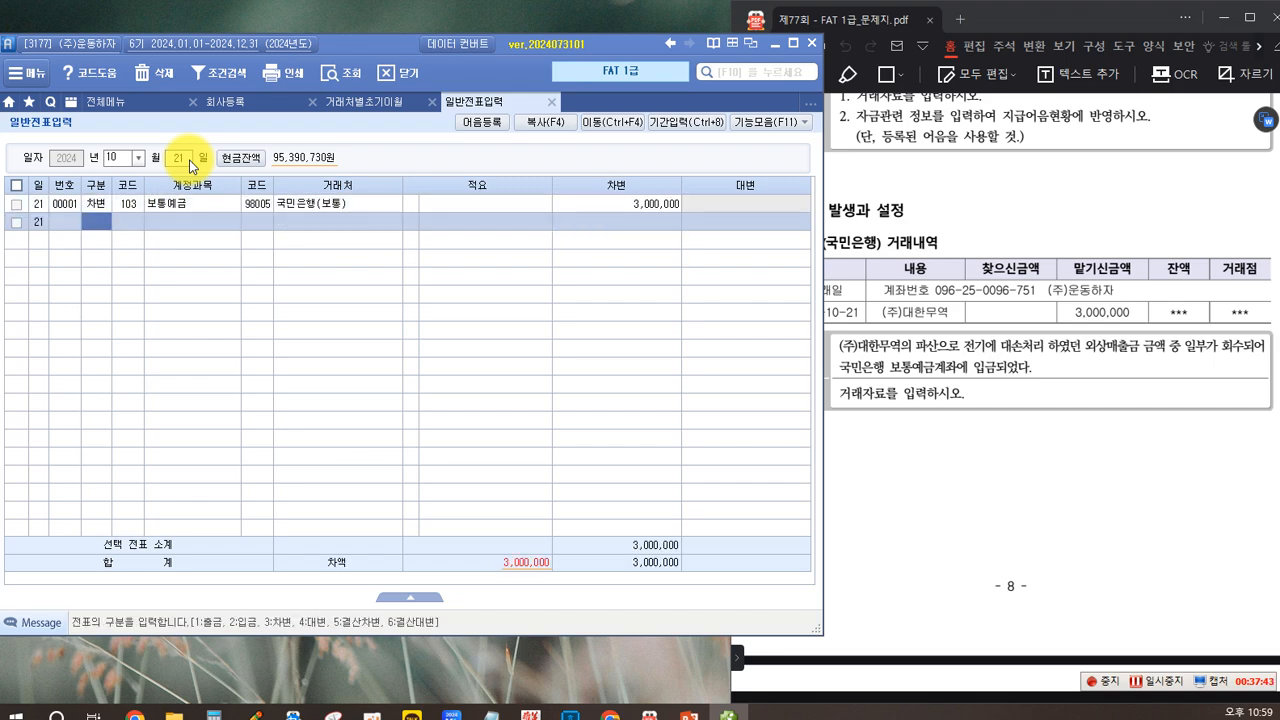
Step: Add a 대변 line for account 109 대손충당금 with 3,000,000 to the October 21 voucher, leaving its 거래처 blank
type("4")
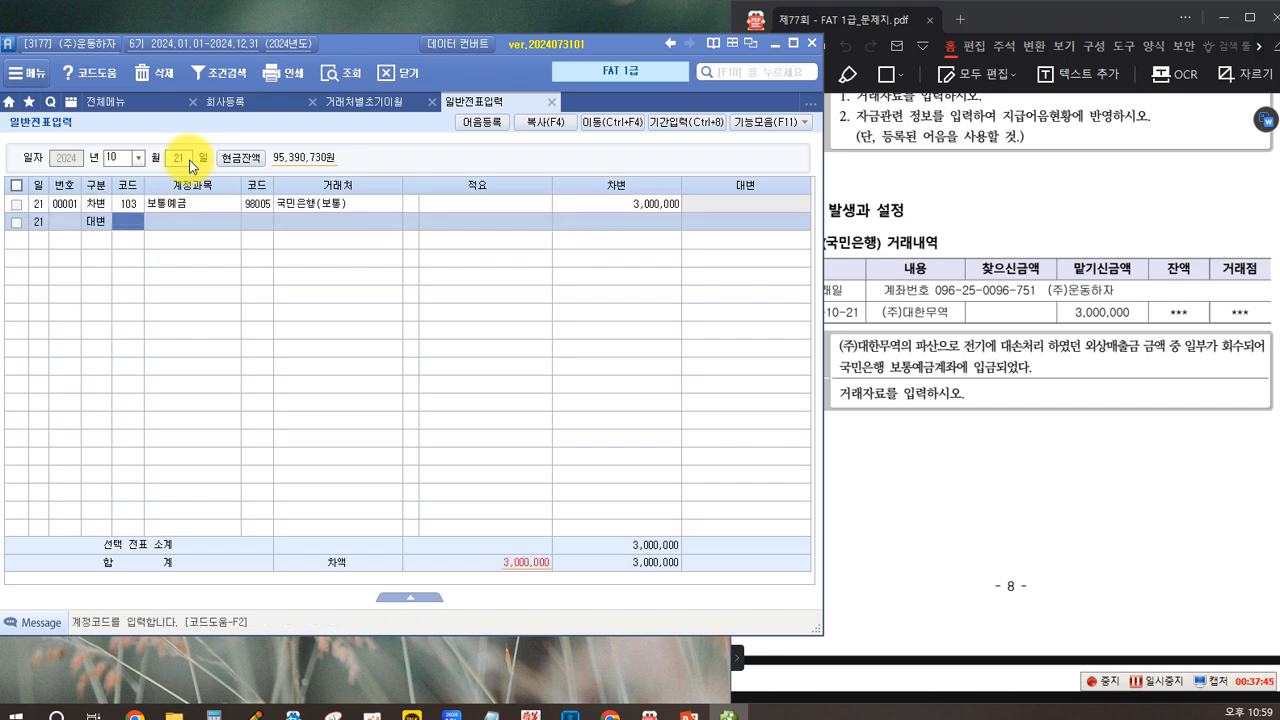
type("109")
key("Return")
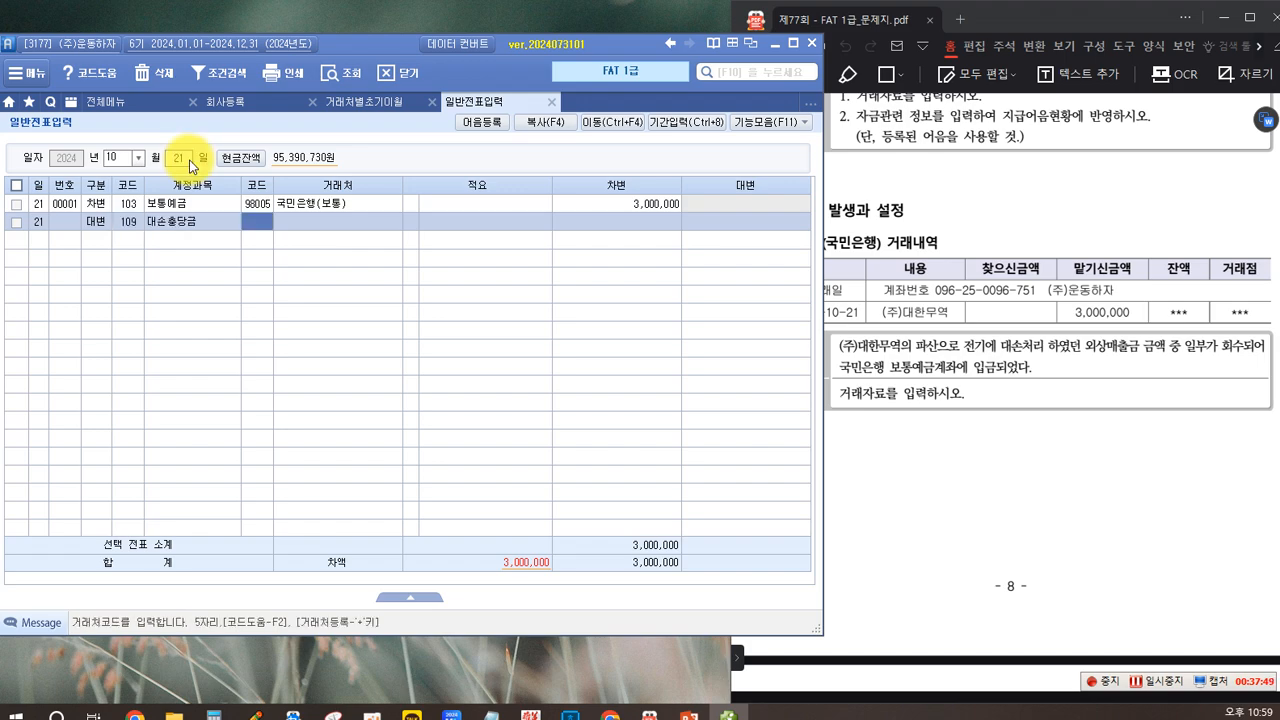
key("Return")
key("Return")
key("Return")
key("Return")
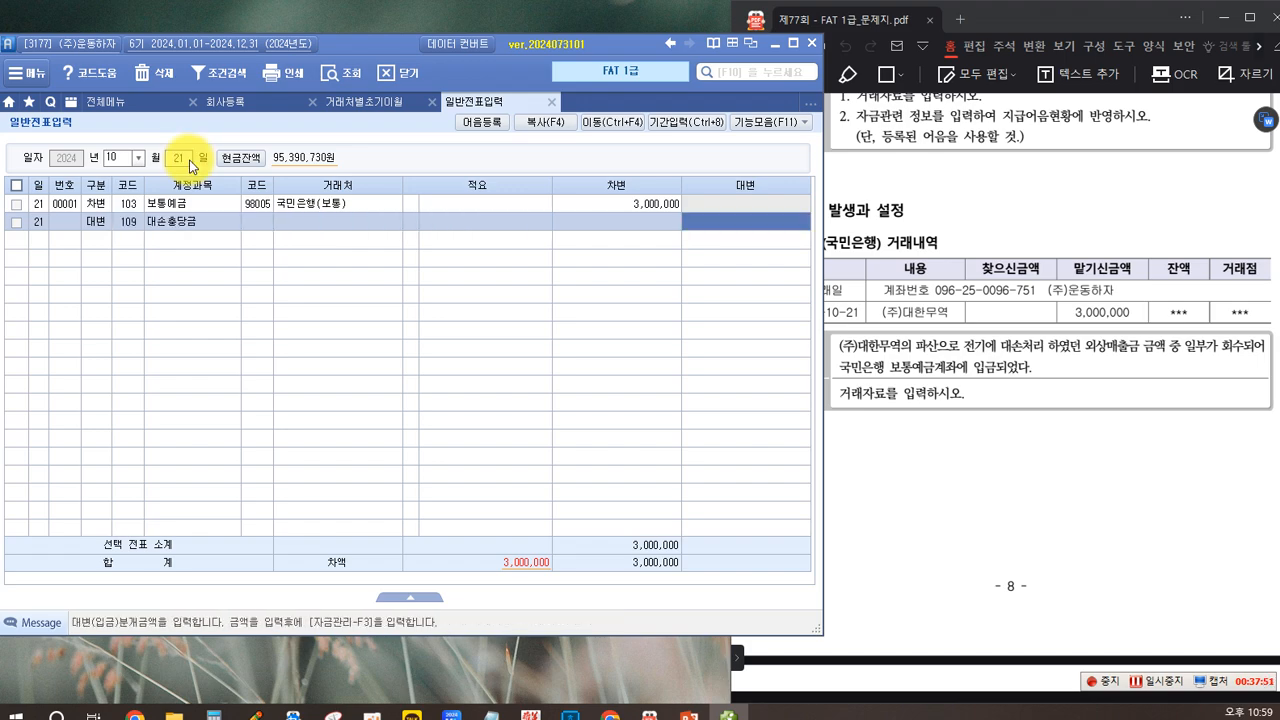
type("3000000")
key("Return")
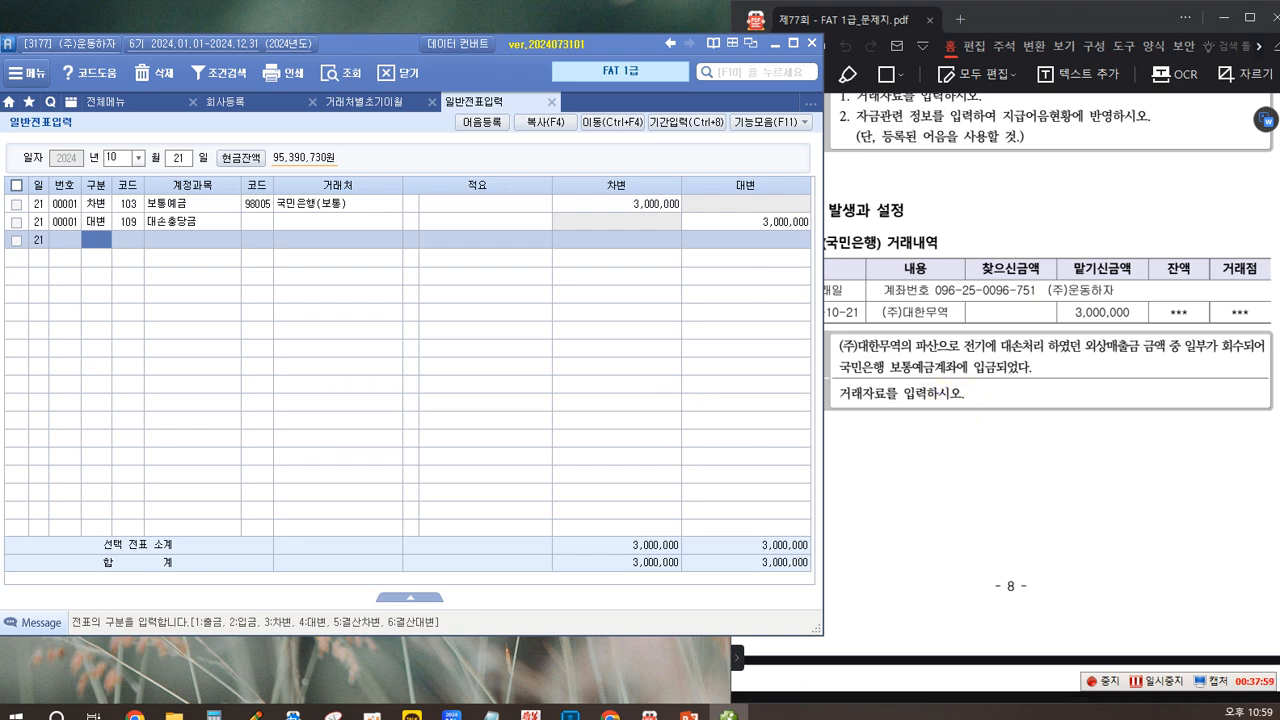
Step: Review the account and 거래처 entries on the two October 21 voucher lines
left_click(195, 204)
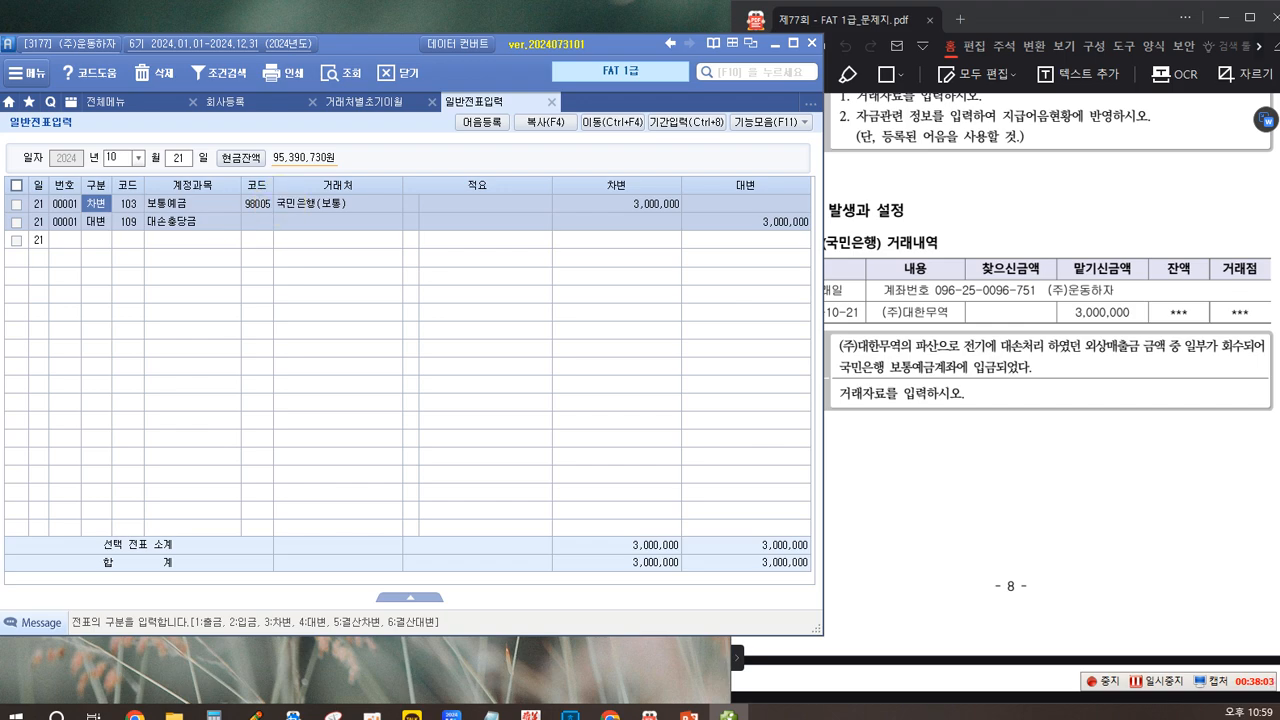
left_click(296, 206)
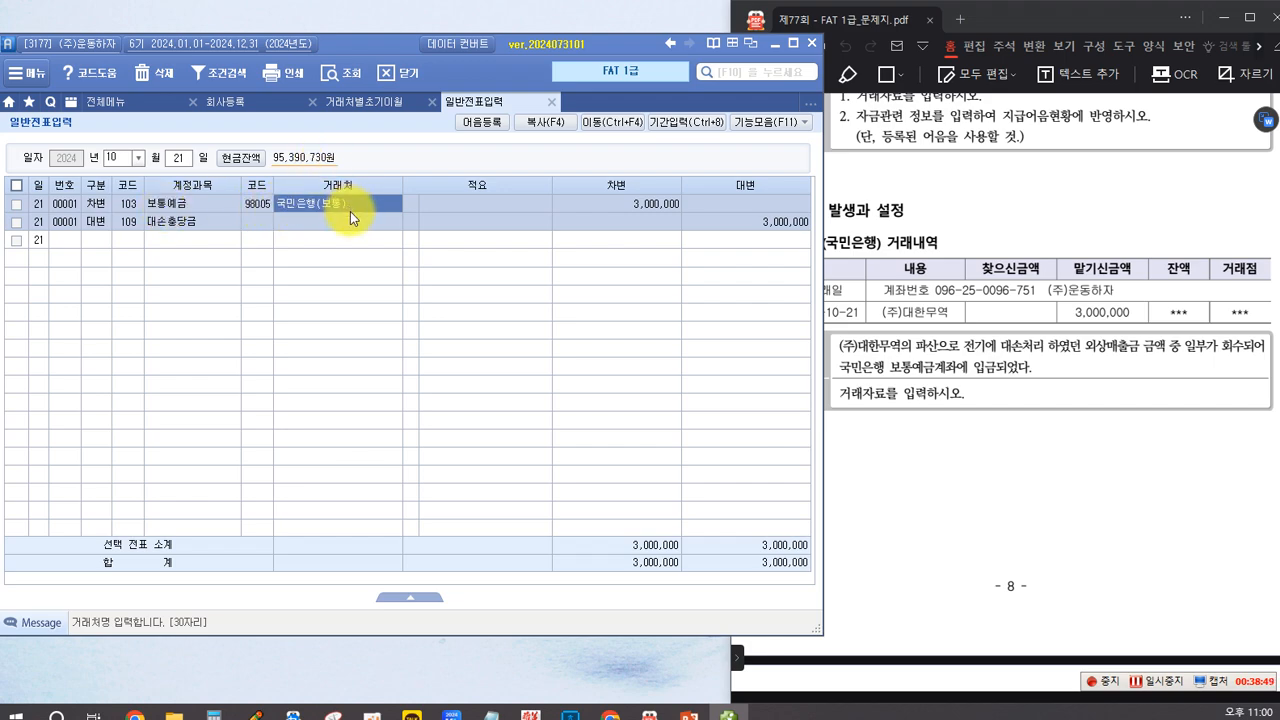
left_click(265, 243)
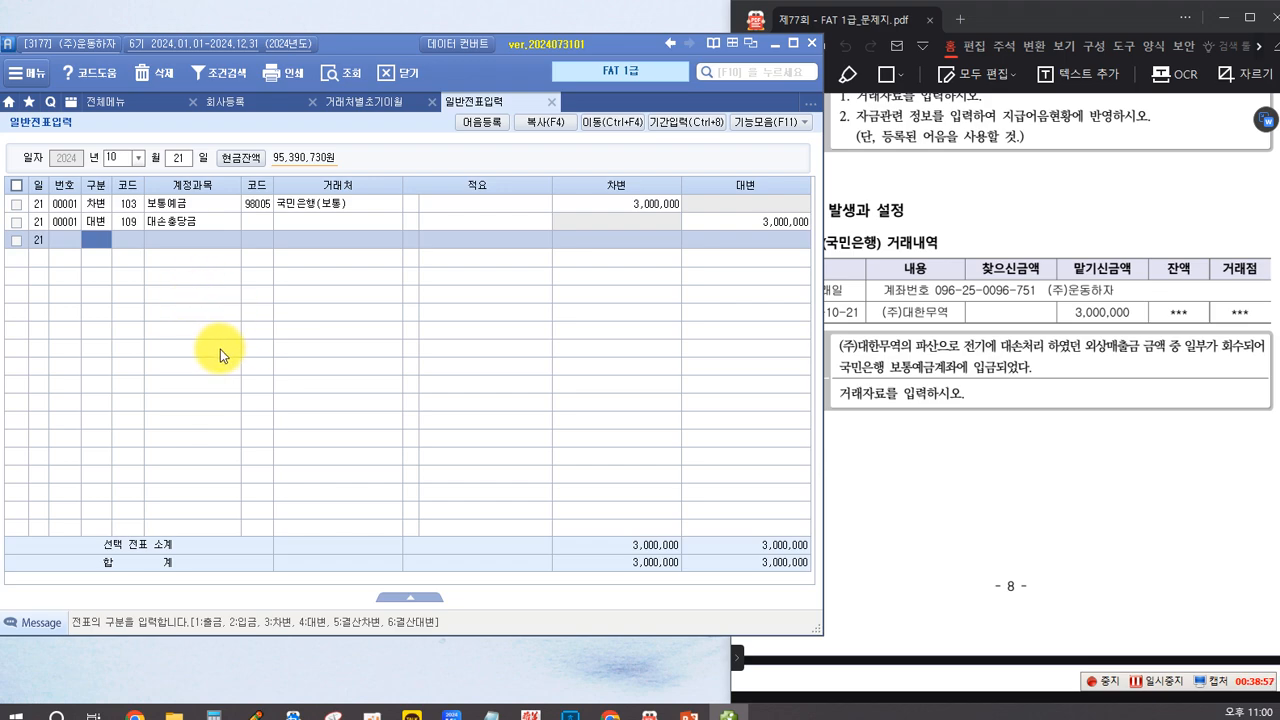
left_click(293, 204)
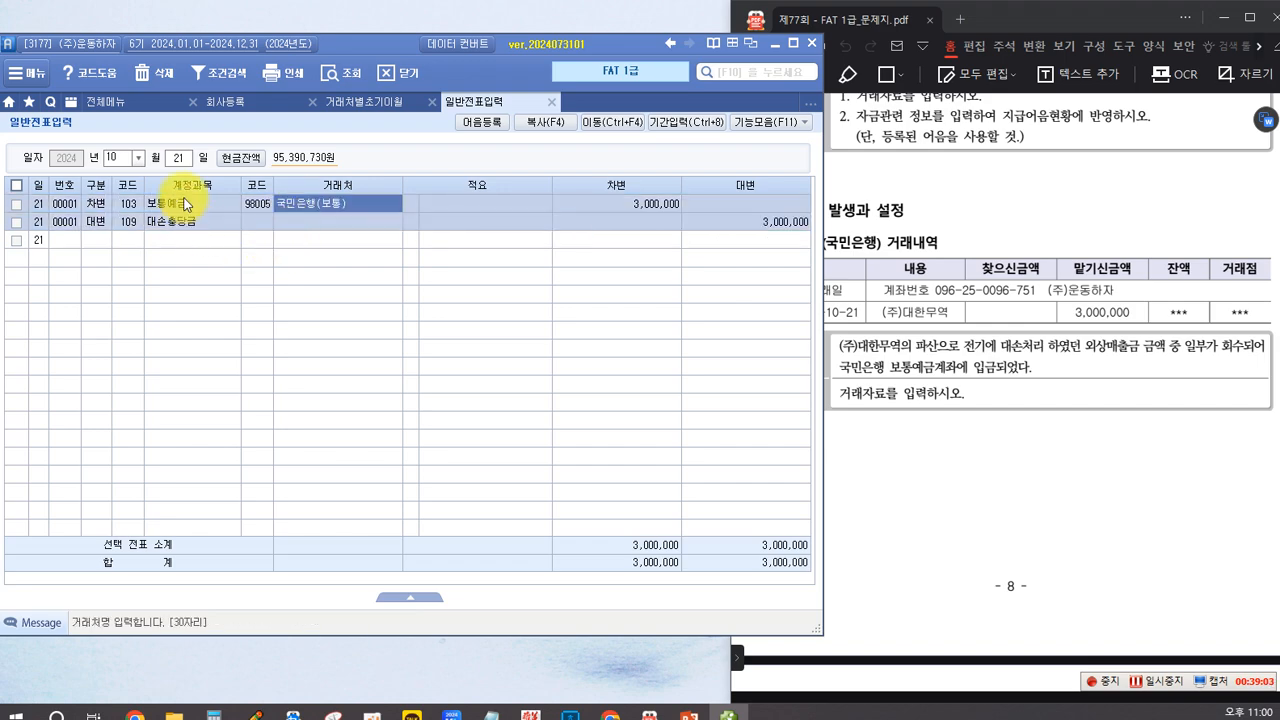
left_click(254, 206)
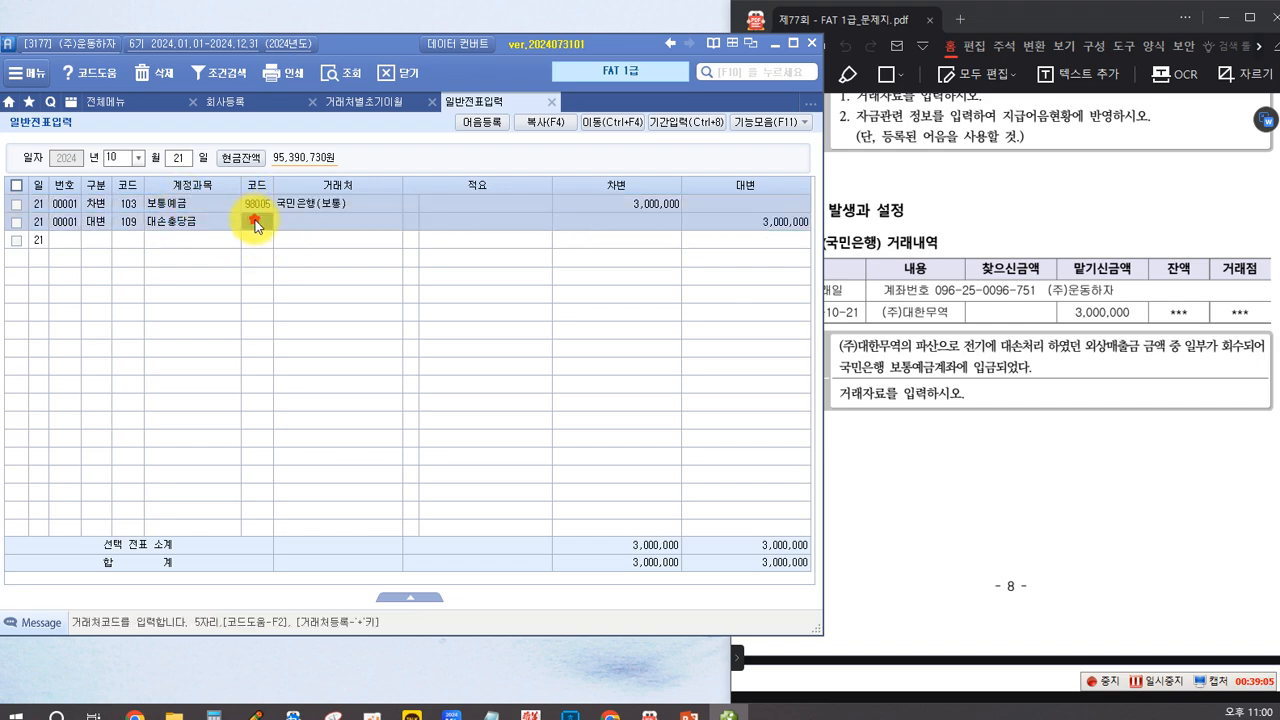
left_click(294, 206)
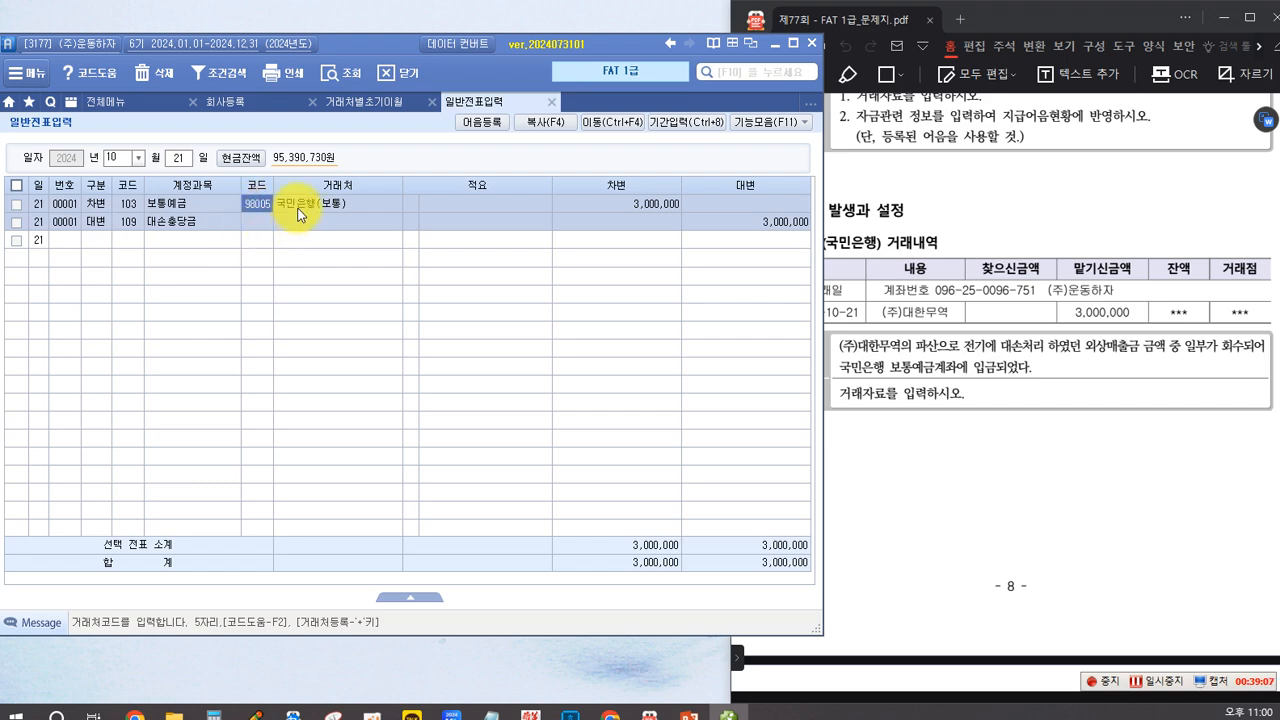
left_click(296, 239)
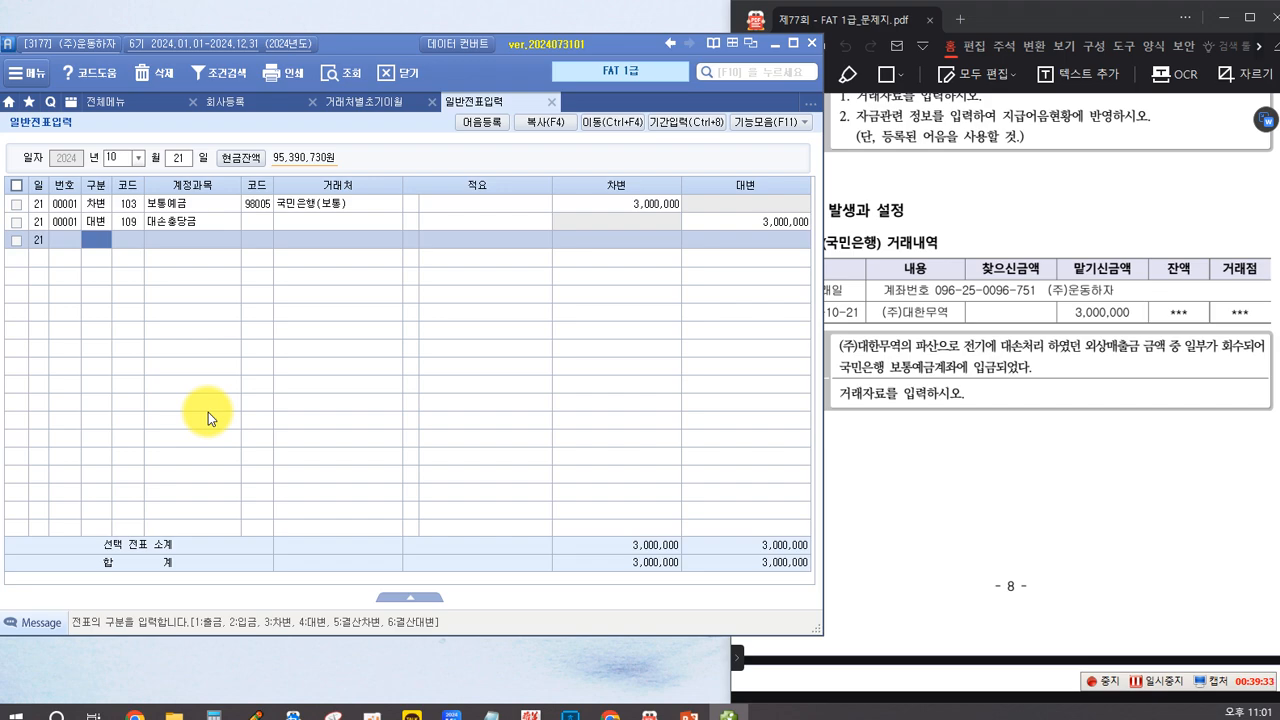
Step: Read task 4 기타 일반거래 in the exam PDF, with its 여비 정산서 and the October 28 instructions
left_click(900, 494)
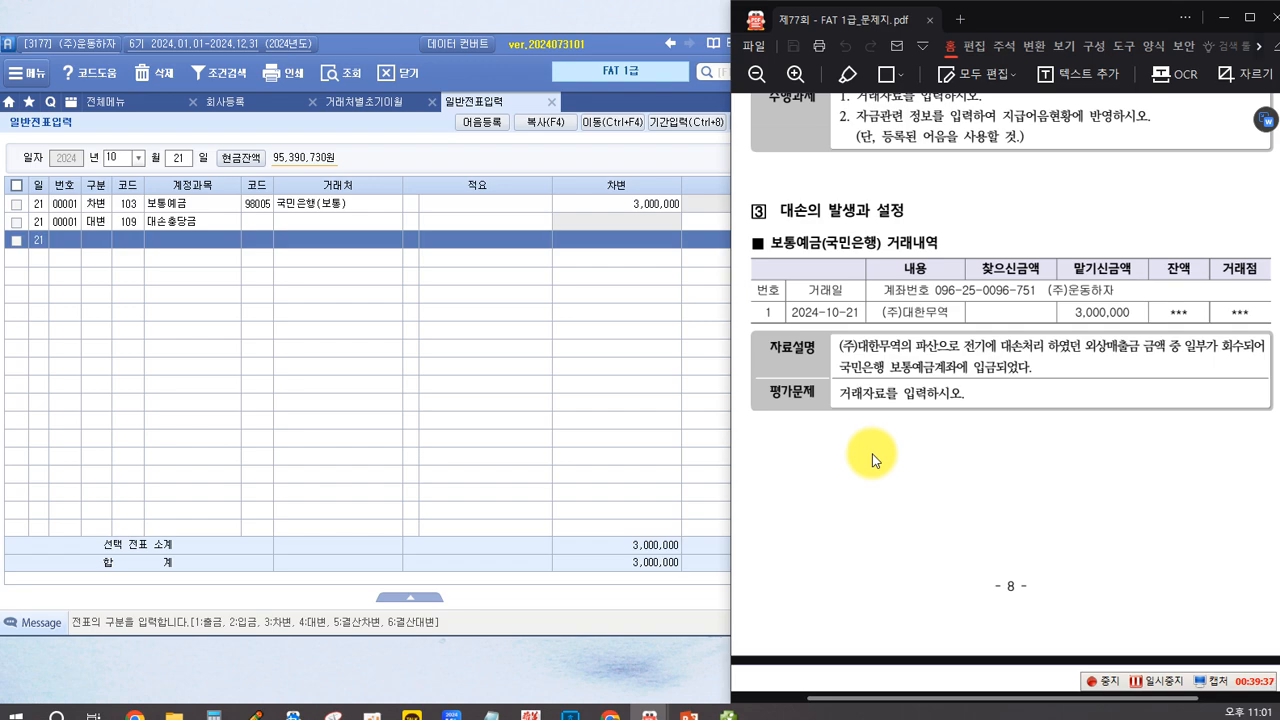
scroll(872, 453, "down", 5)
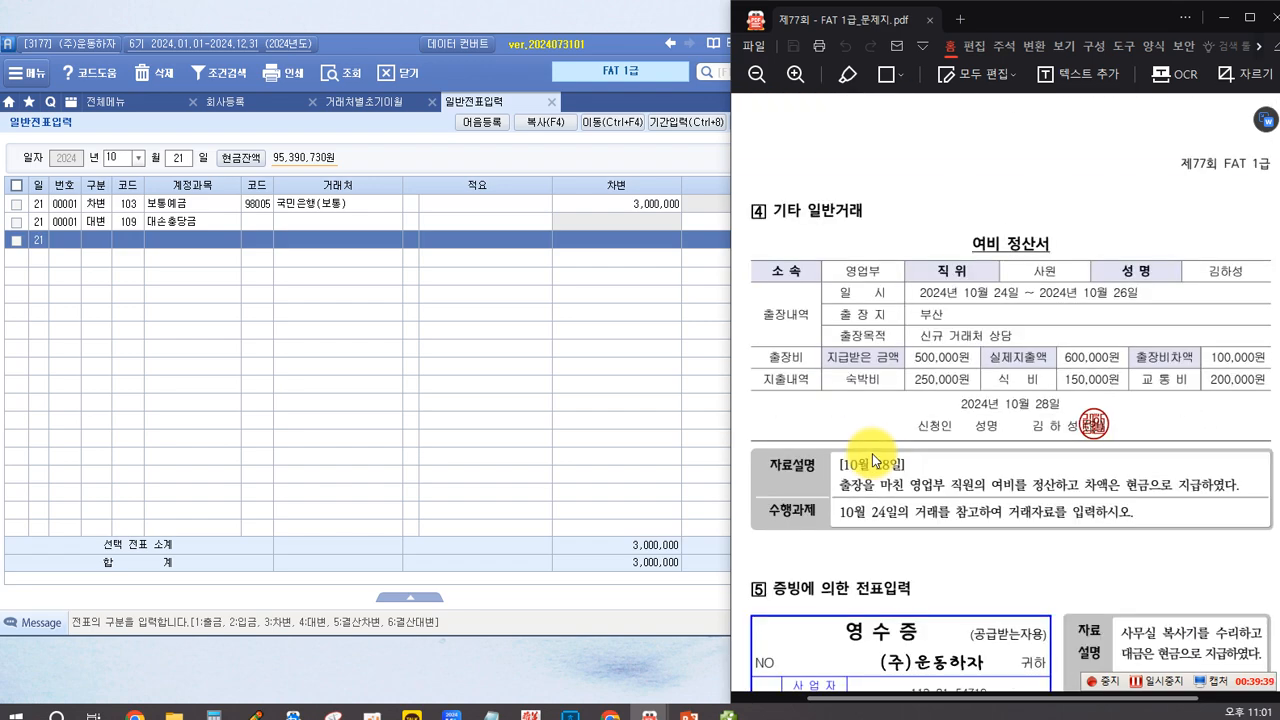
scroll(872, 460, "down", 3)
scroll(872, 460, "up", 2)
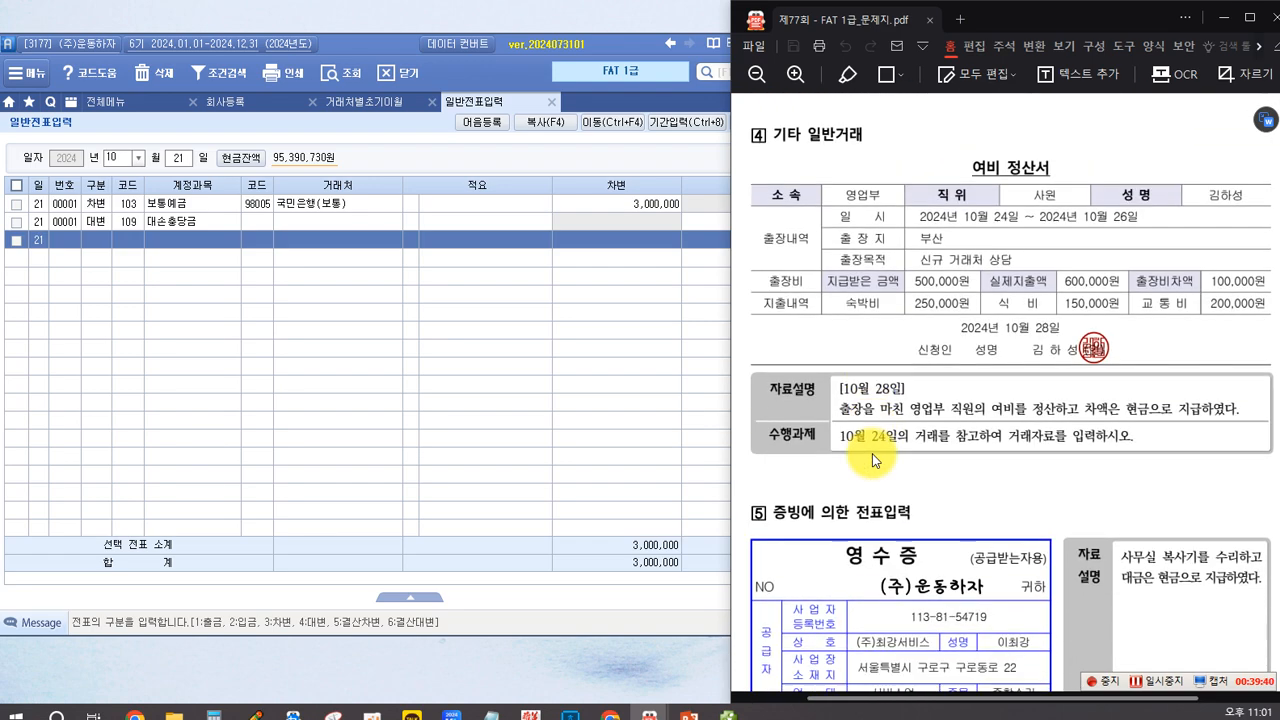
scroll(872, 460, "down", 1)
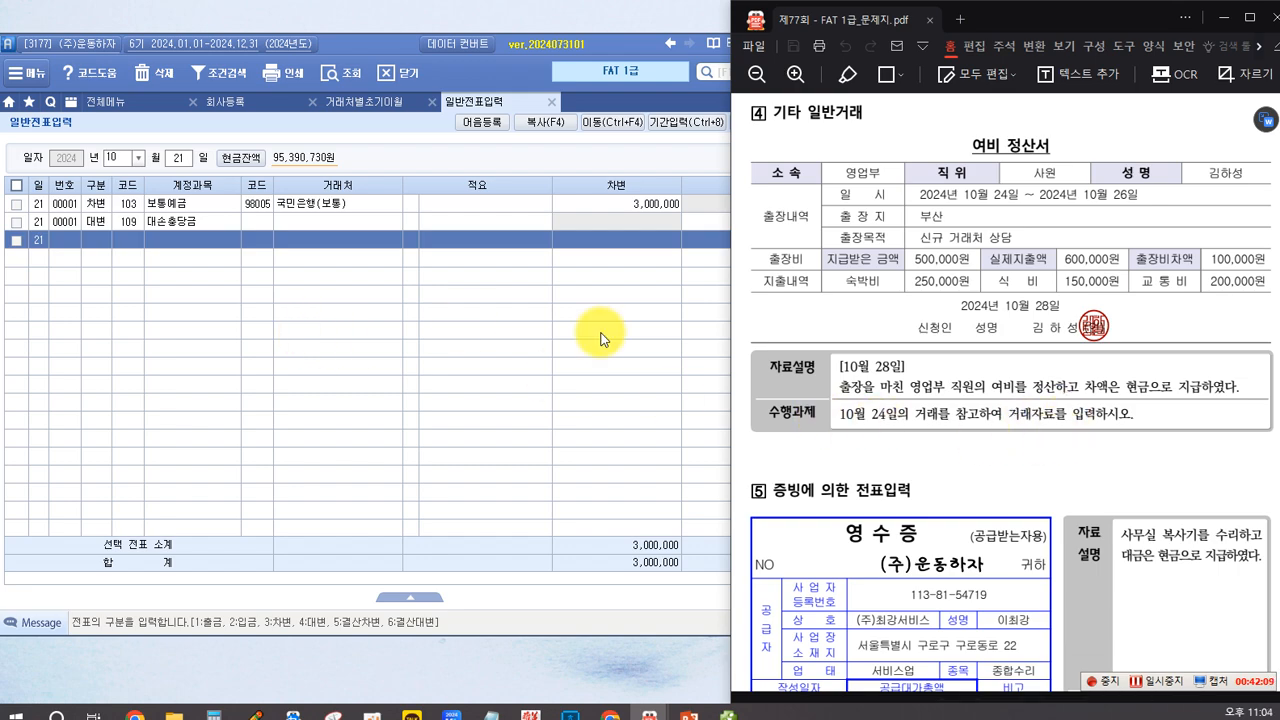
left_click(178, 158)
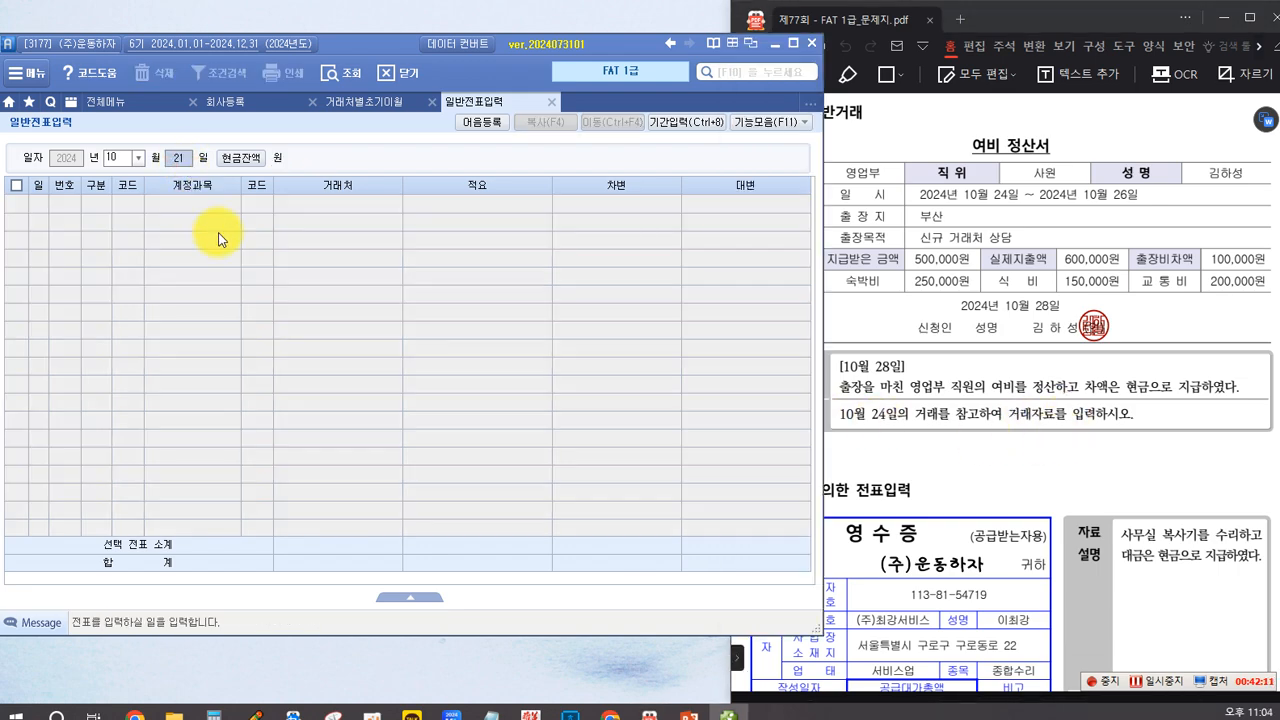
type("28")
key("Return")
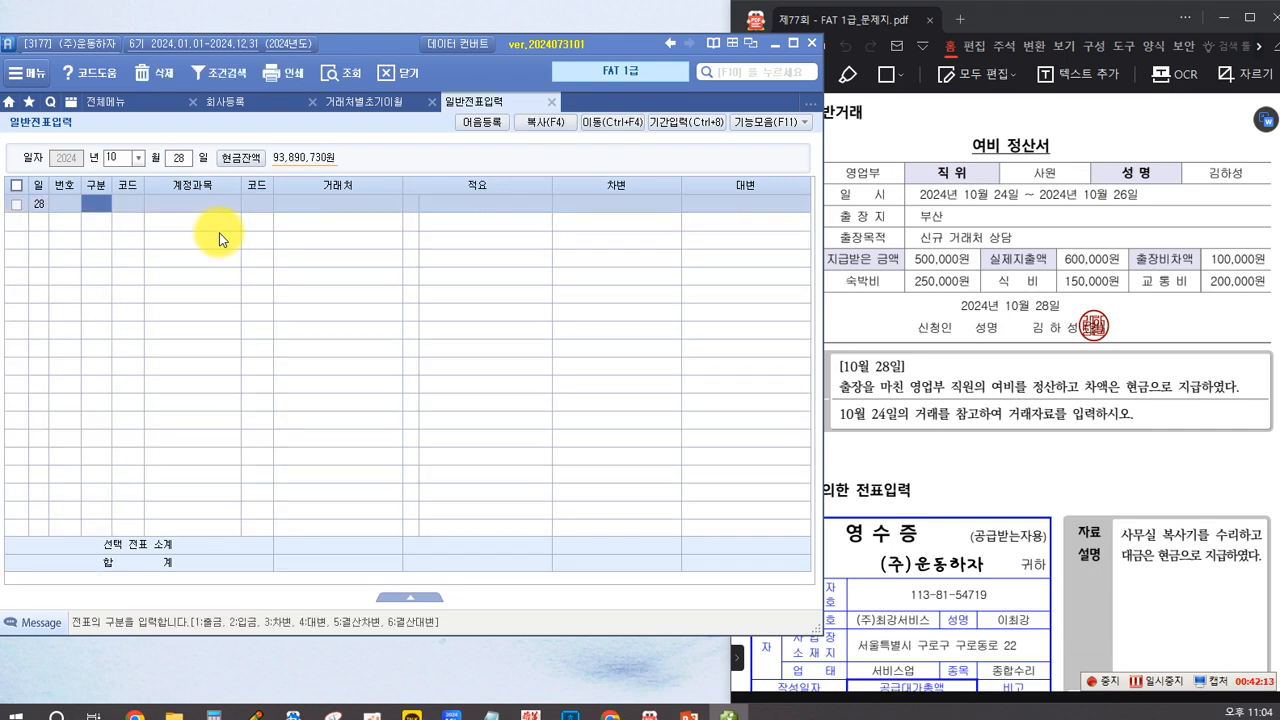
left_click(946, 459)
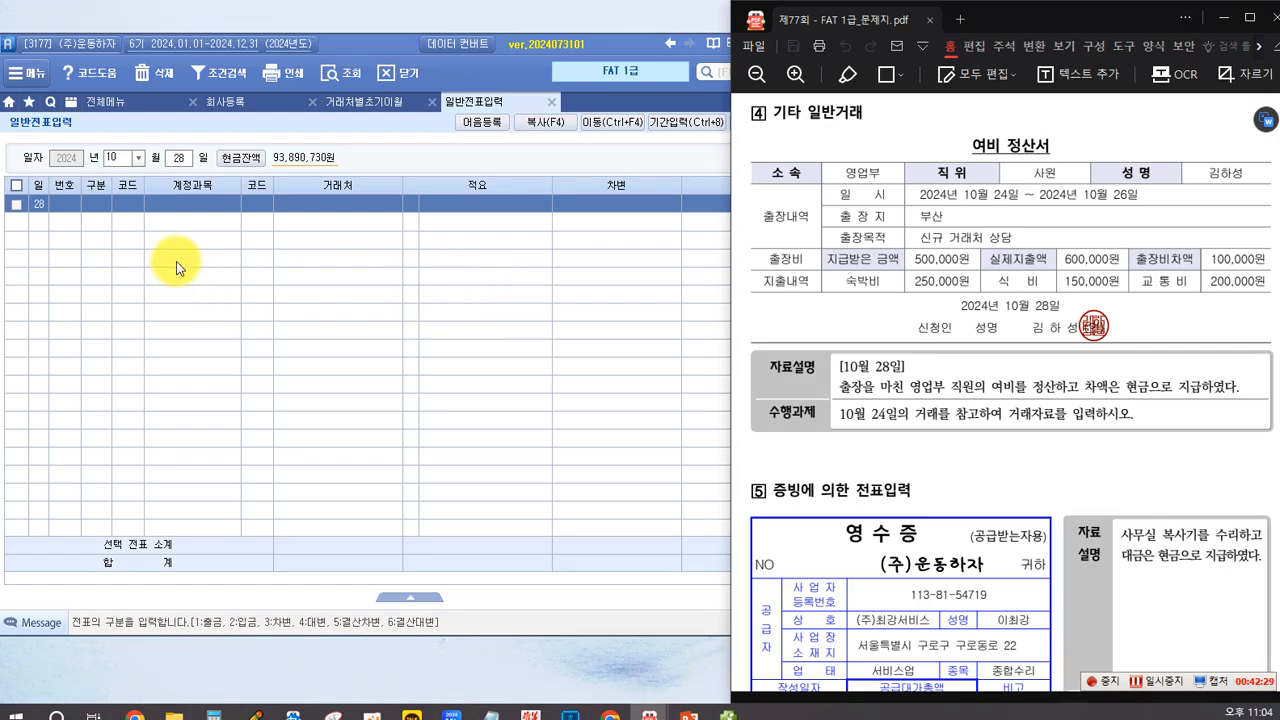
Step: Look up the October 24 voucher and examine its 출금 line for 가지급금 and the 거래처
left_click(180, 164)
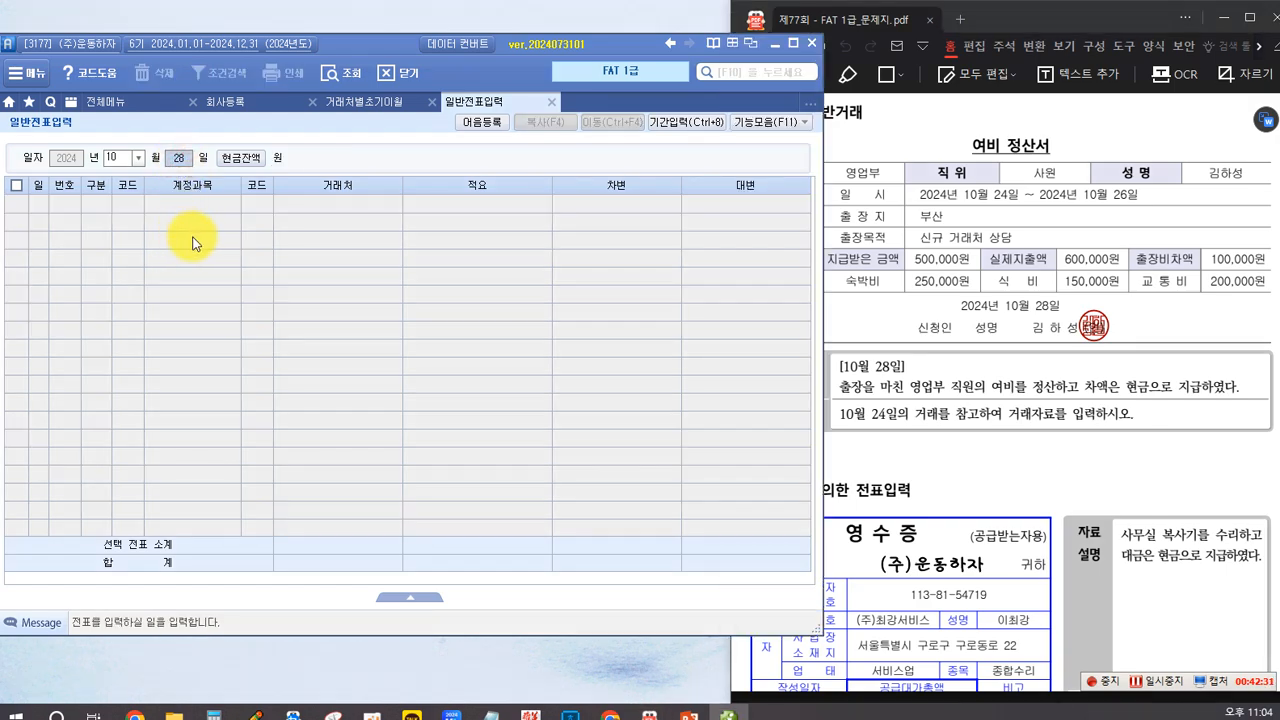
type("24")
key("Return")
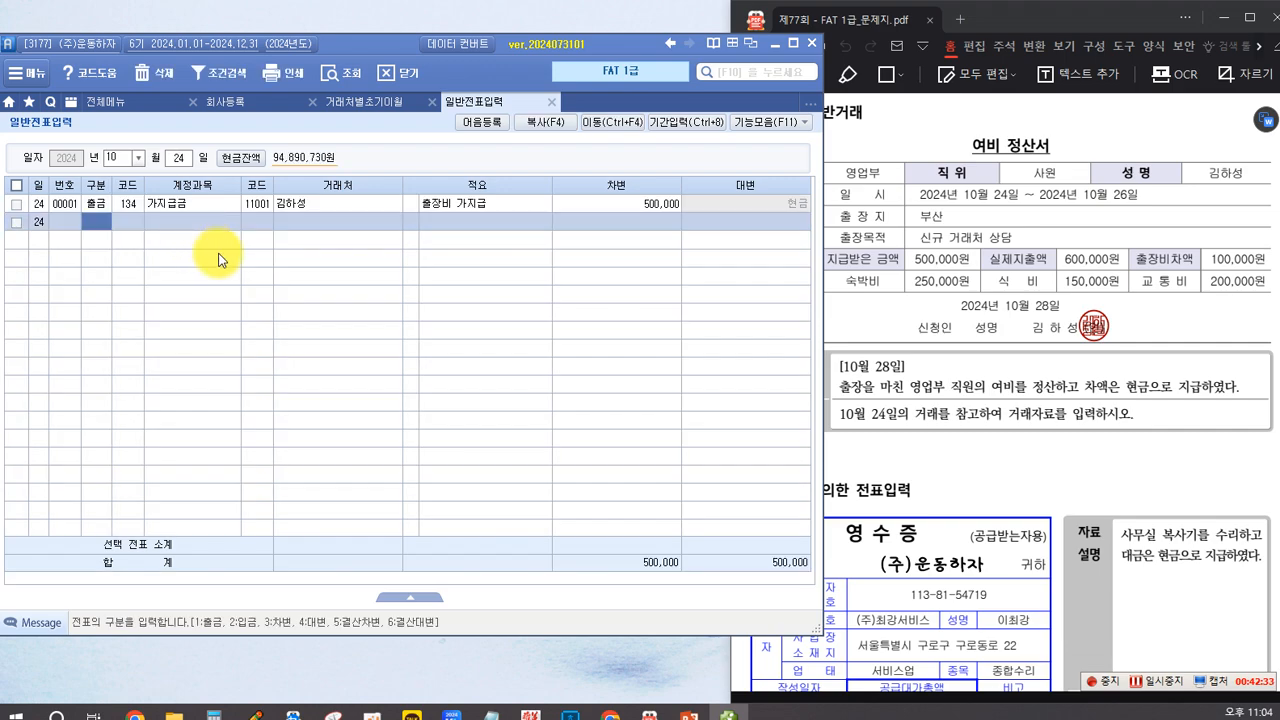
left_click(171, 206)
left_click(109, 207)
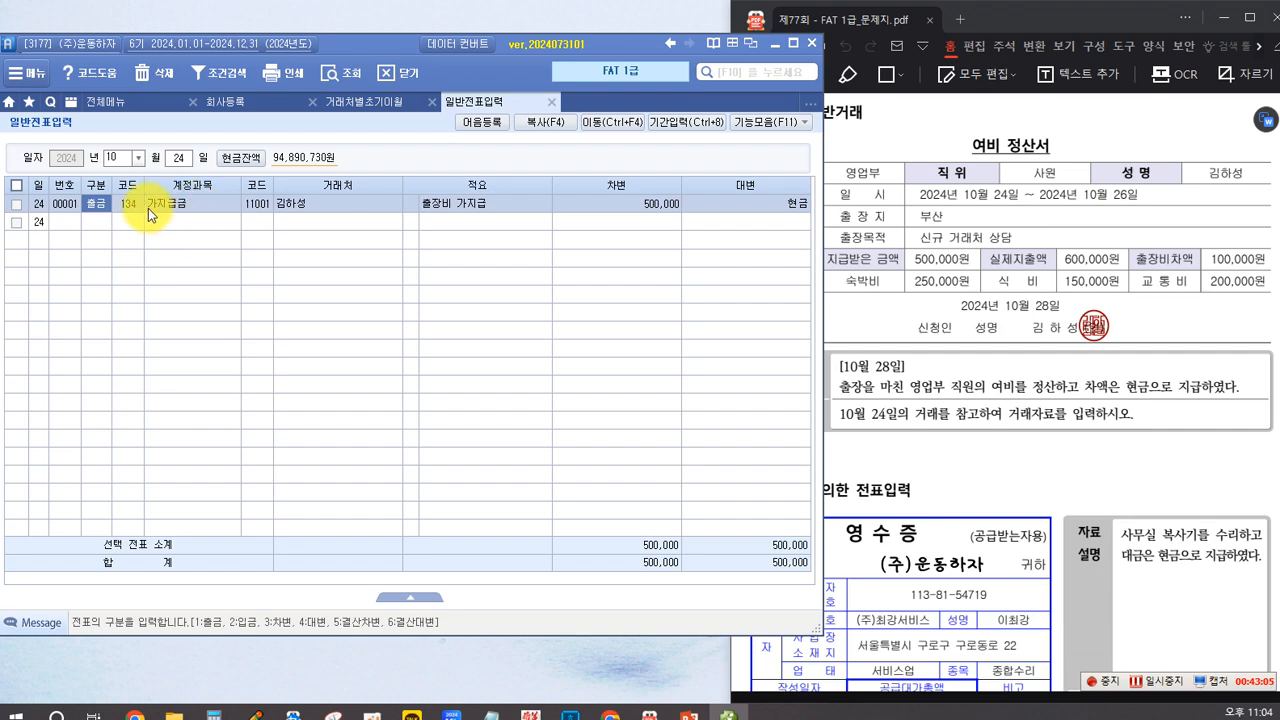
left_click(274, 204)
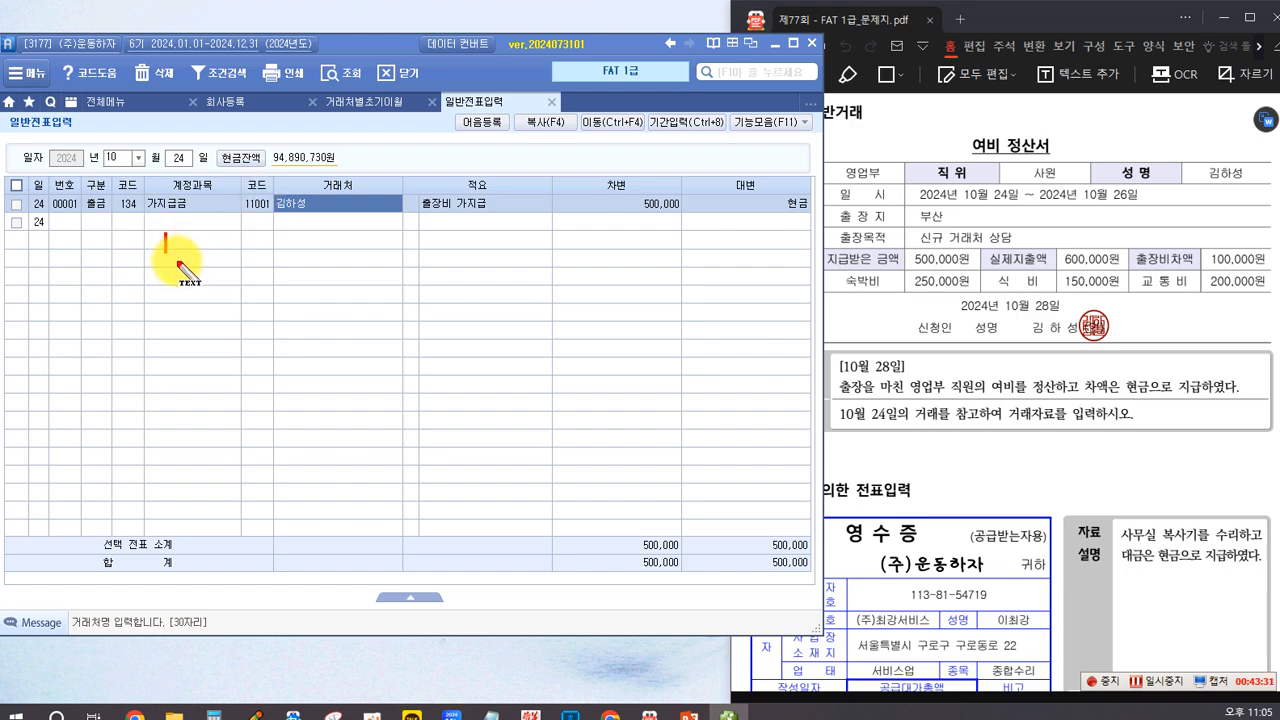
Step: Write the red note "(차) 가지급금 ( ) 500,000 (대) 현금 500,000" below the October 24 voucher line
type("(차)")
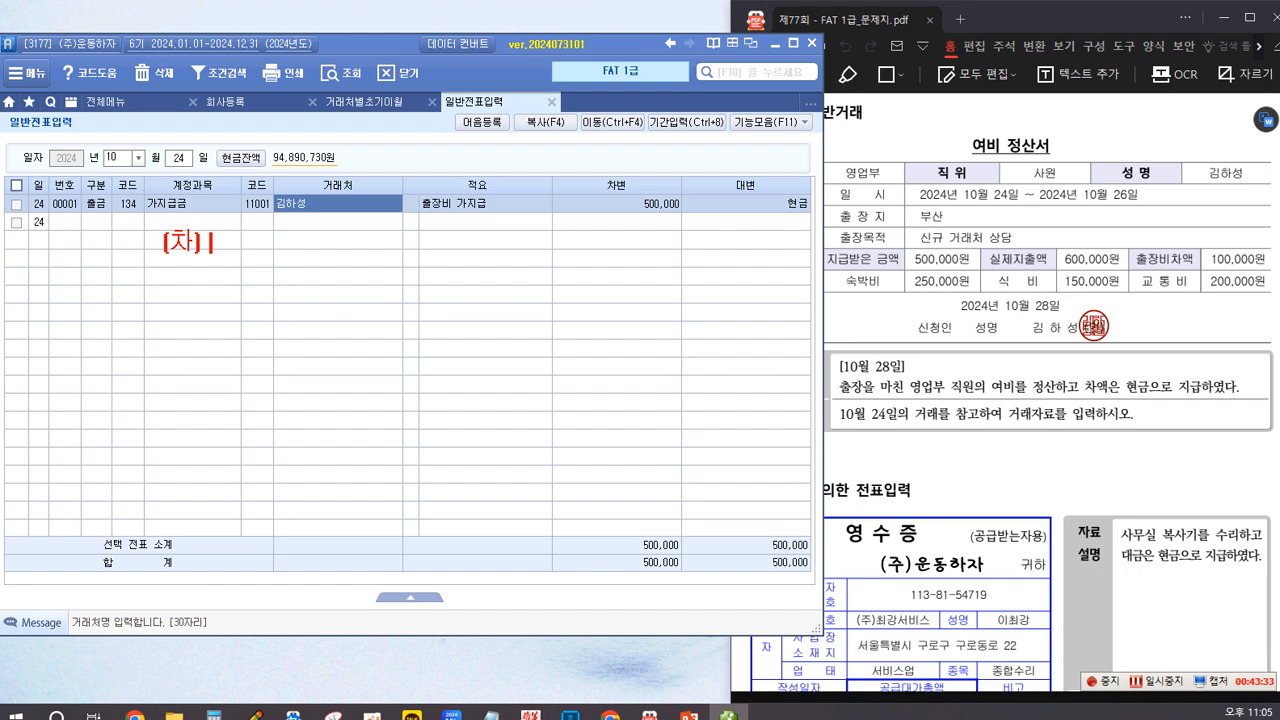
type(" 가지급")
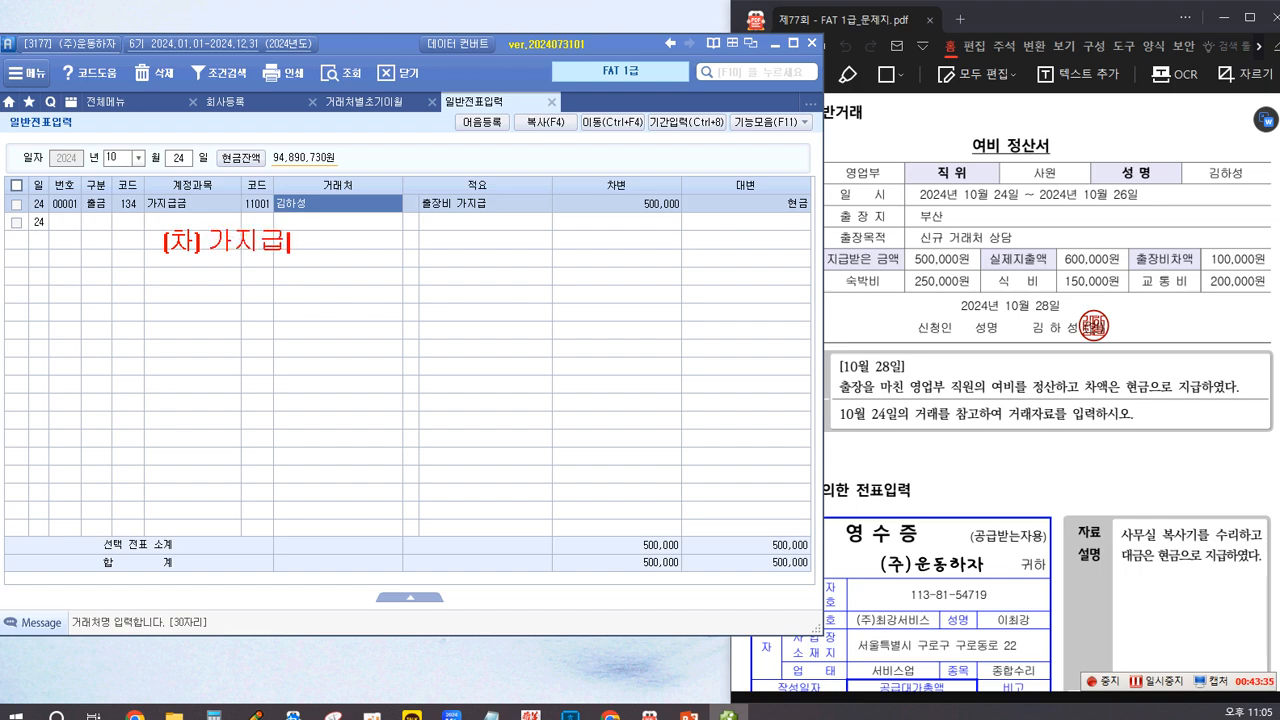
type("금 () 500,")
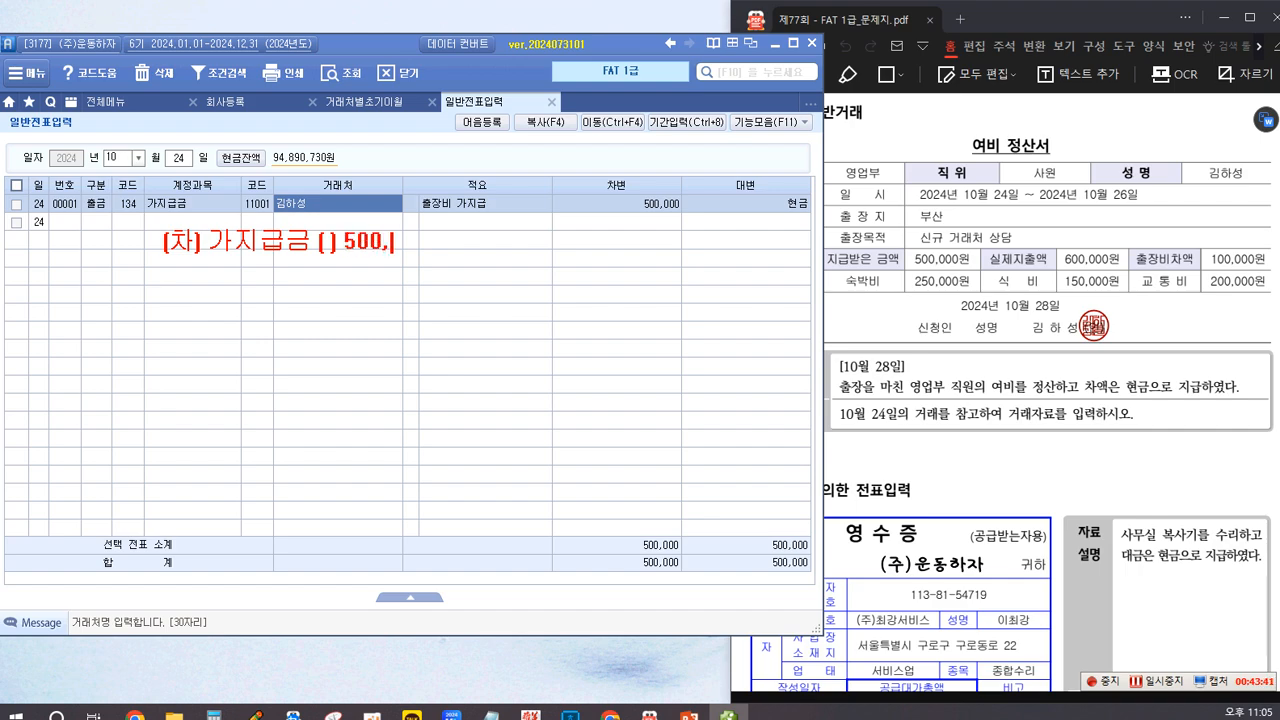
type("000    (대) 현")
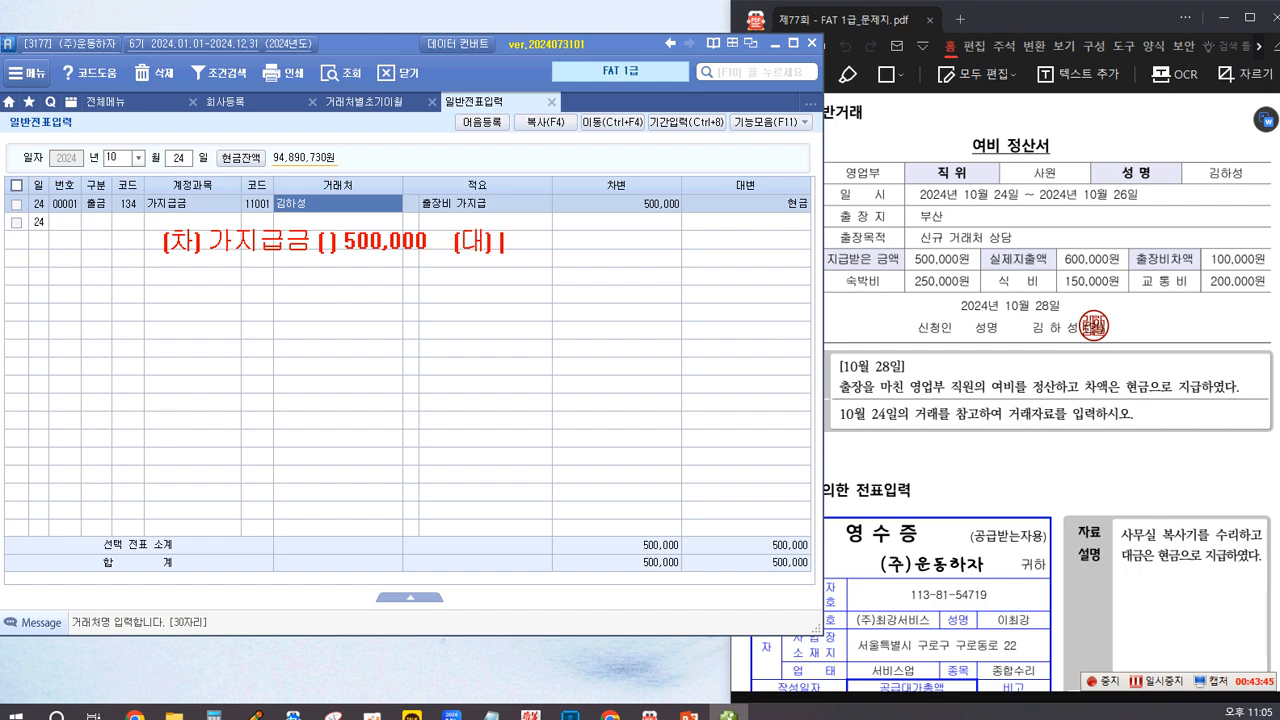
type("금  500,000")
key("Return")
key("Return")
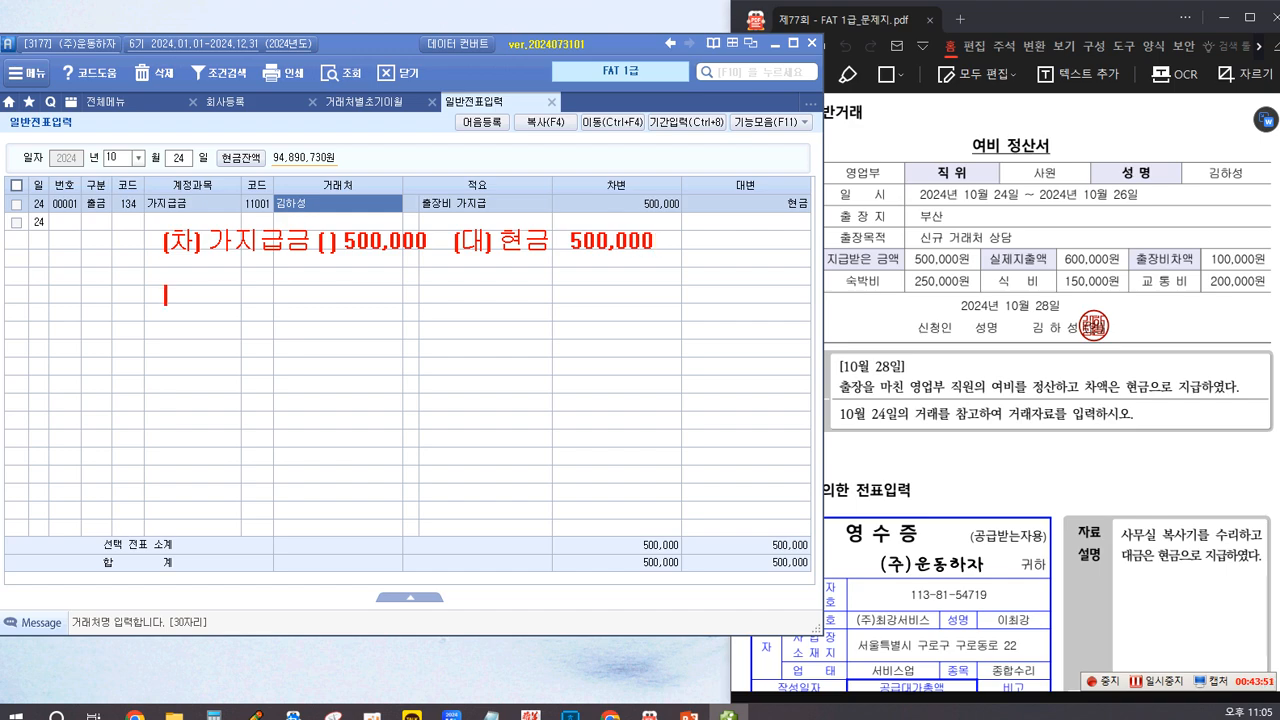
Step: Write "(대) 가지급금 ( ) 500,000" in red beneath the (대) side of the first note
key("Return")
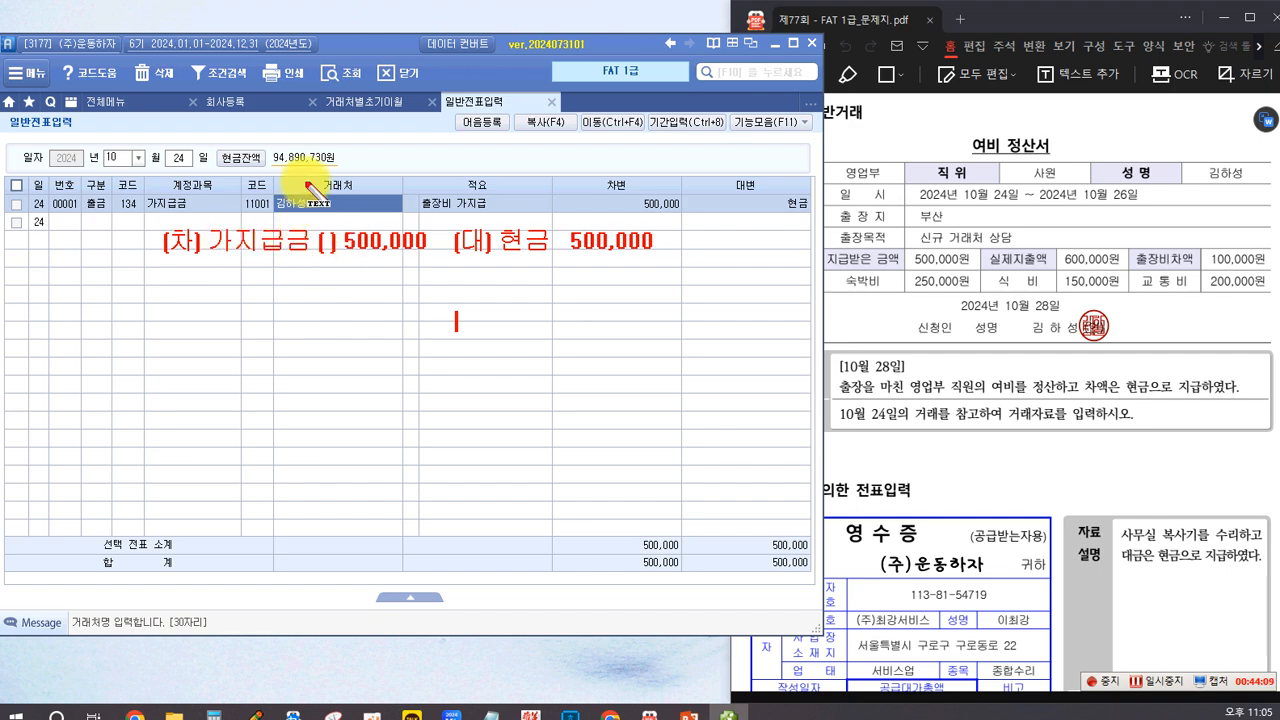
type("(대)")
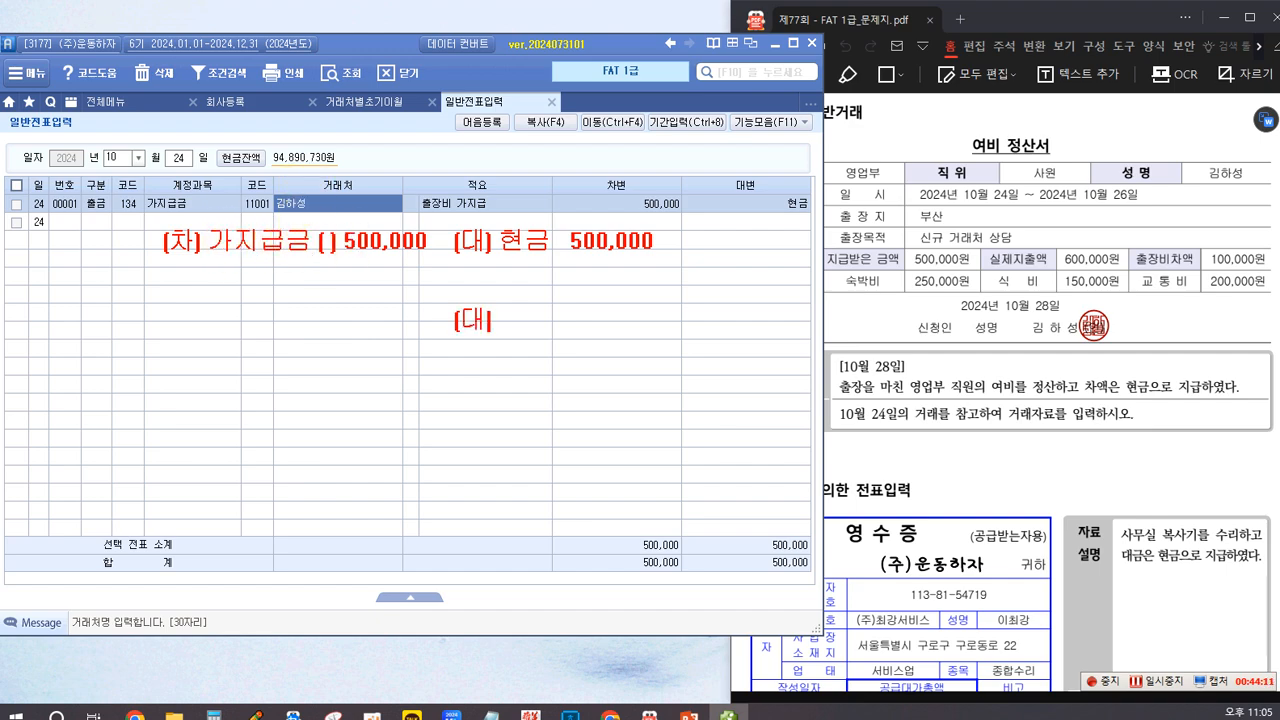
type(" 가지급ㄱ")
type("금 (")
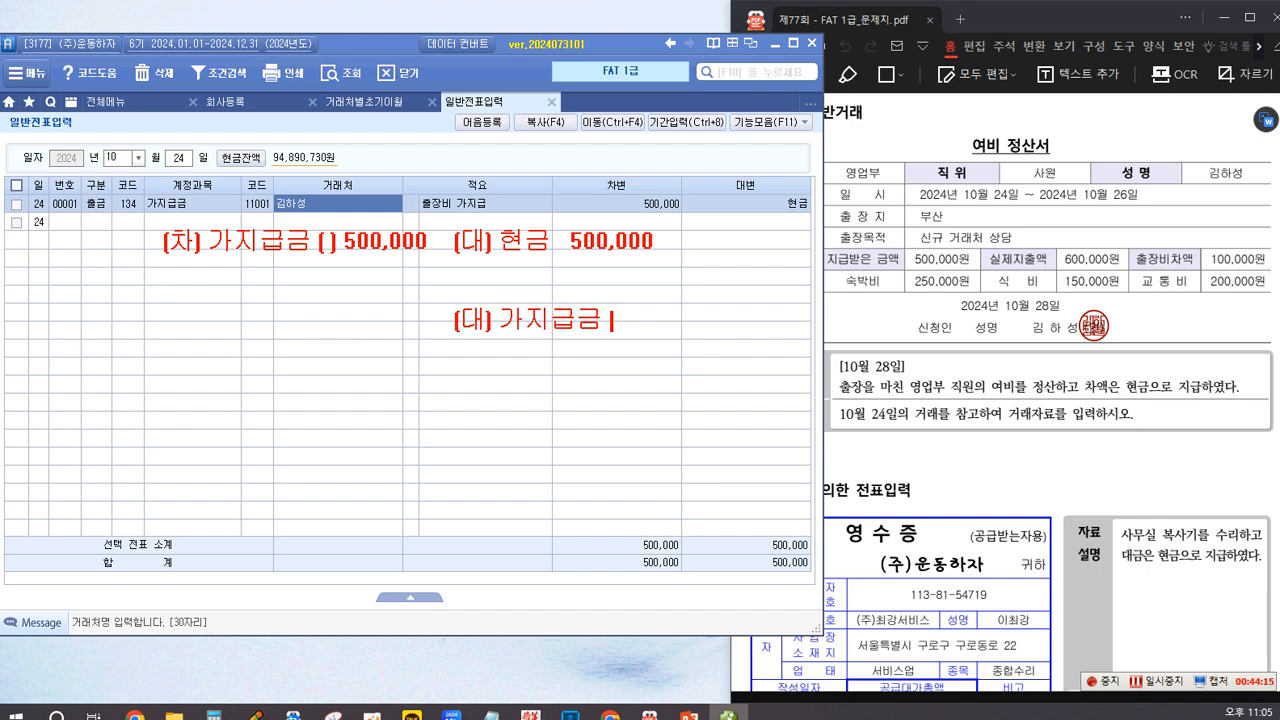
type(")")
type("500,000")
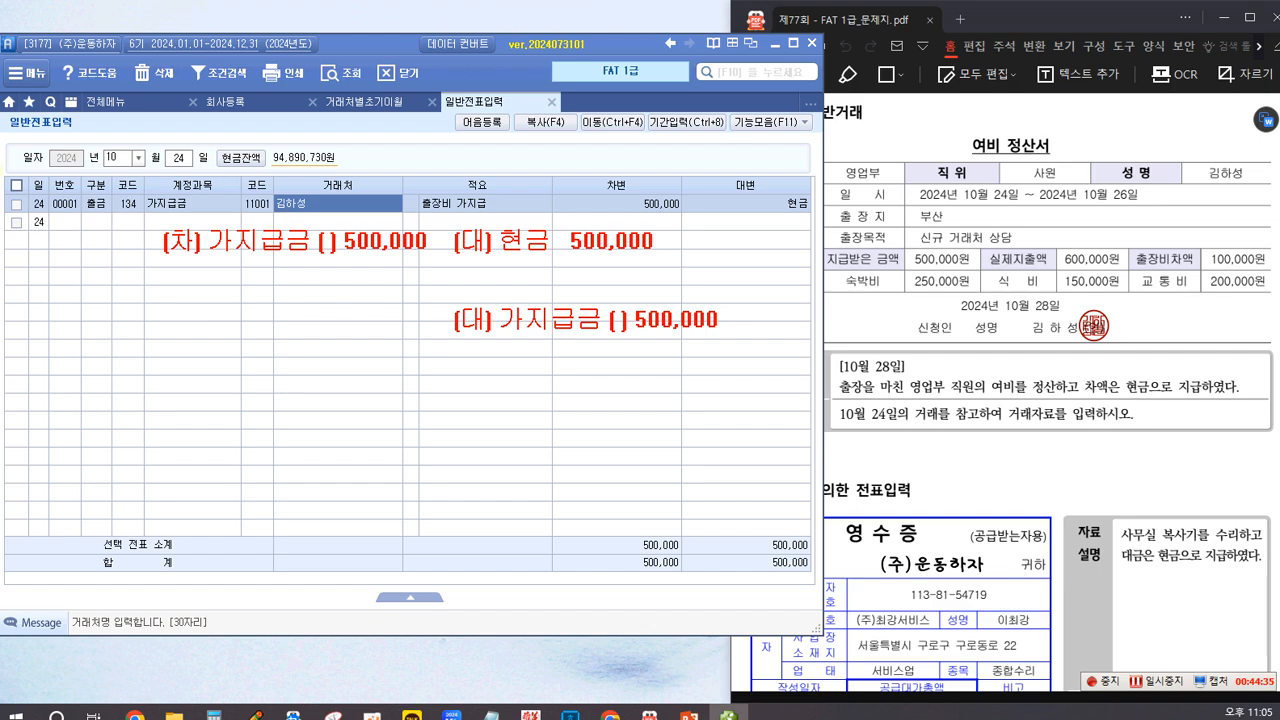
Step: Frame both 가지급금 500,000 notes with blue rectangles and link them with a blue arrow from the upper to the lower
left_click_drag(211, 257, 437, 261)
mouse_move(497, 295)
left_mouse_down()
mouse_move(503, 328)
mouse_move(731, 344)
left_mouse_up()
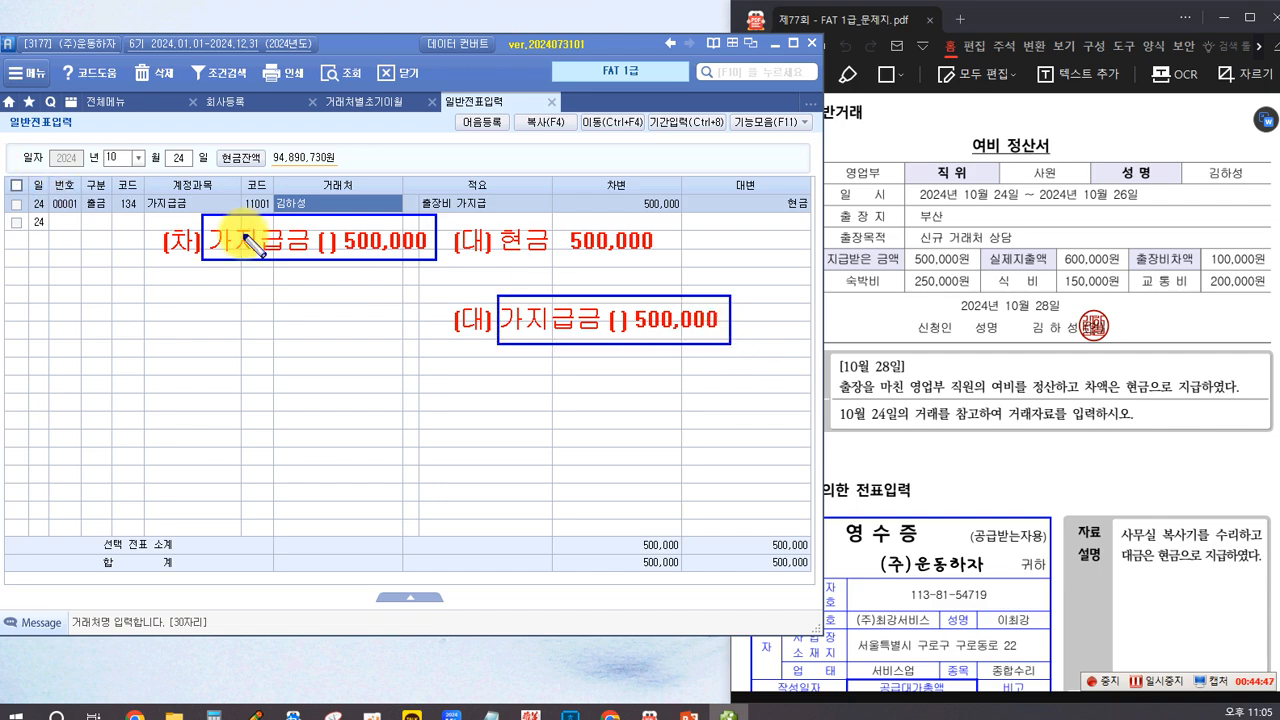
left_click_drag(438, 265, 487, 293)
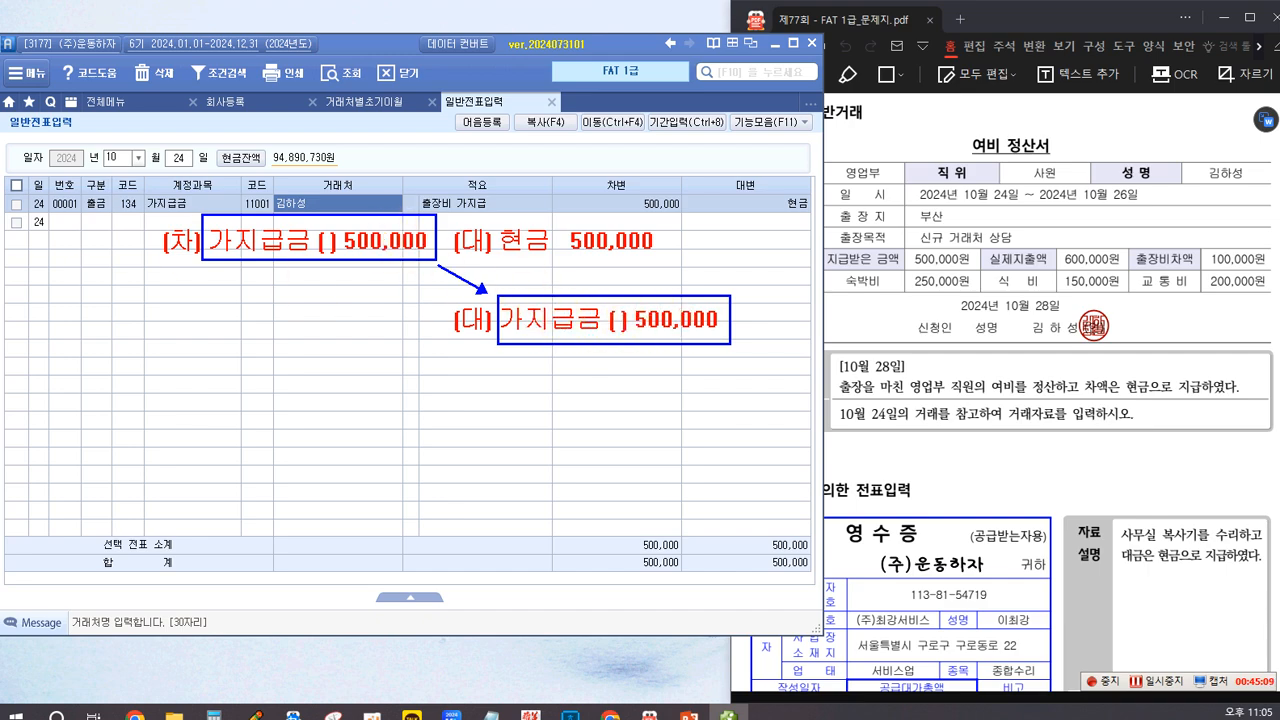
Step: Write "(차) 여비교통비 600,000" in red beside the second (대) 가지급금 note
left_click(169, 320)
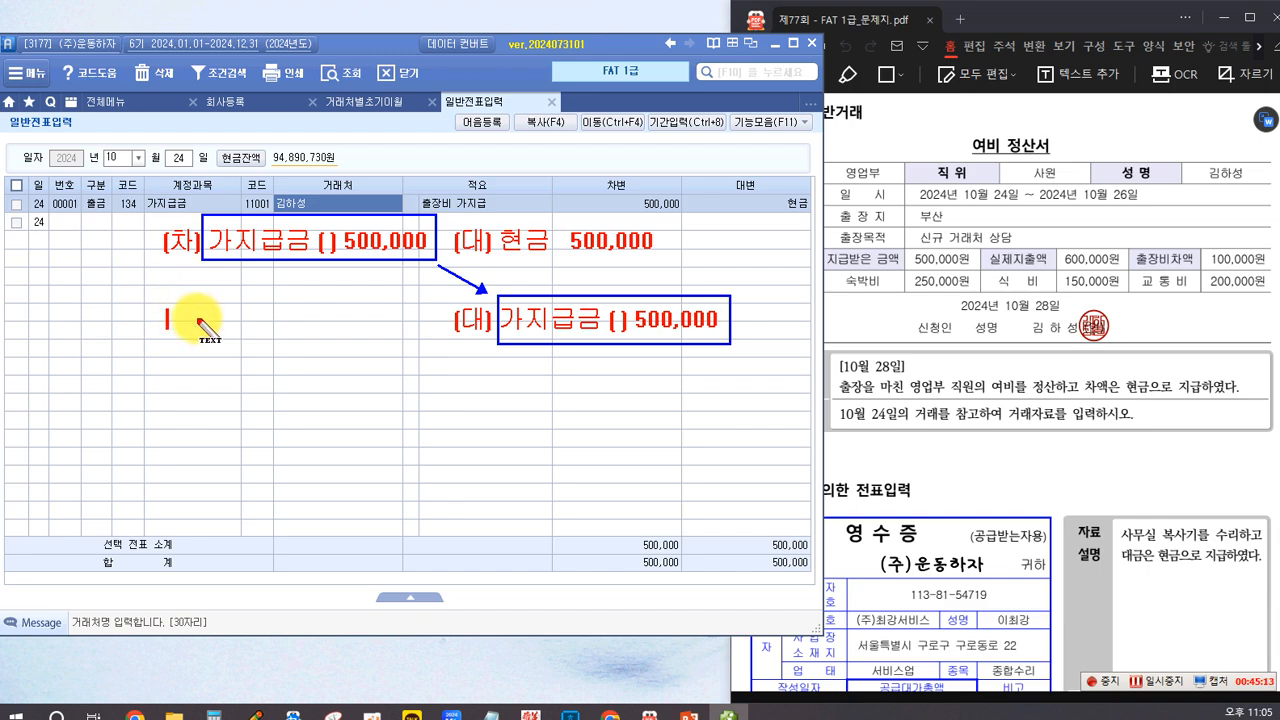
type("(차)")
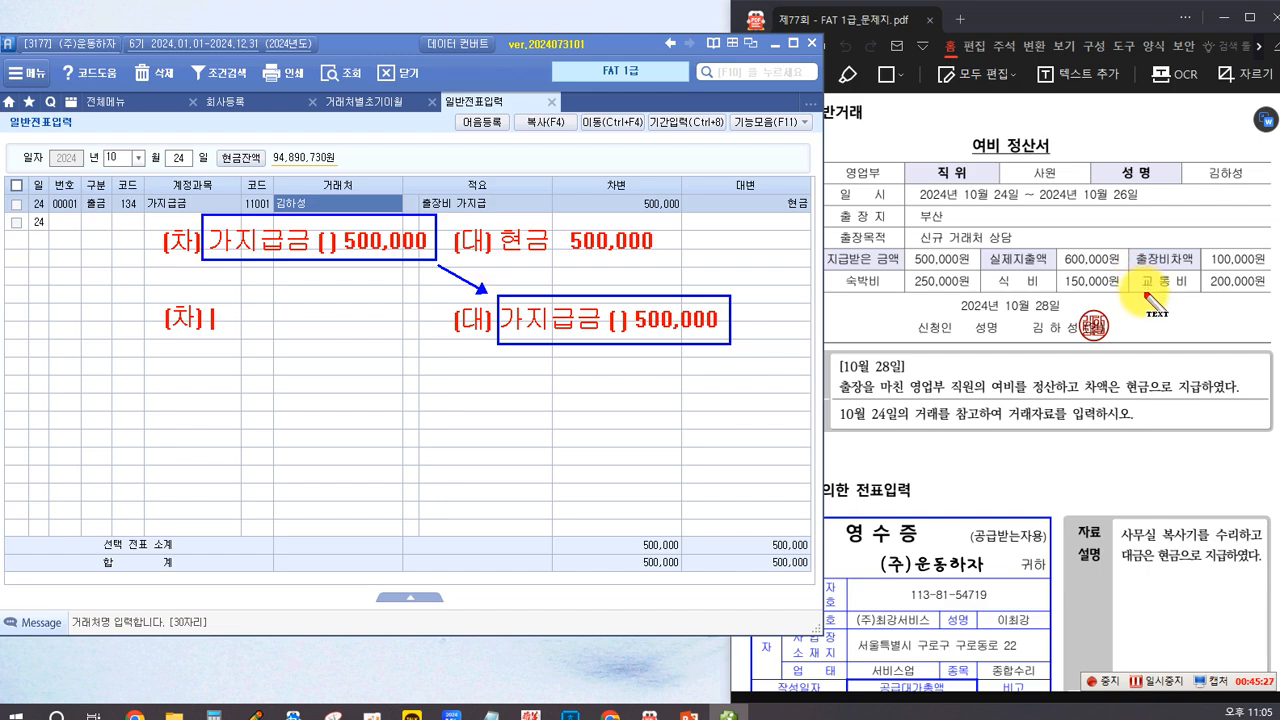
type("여비교통비")
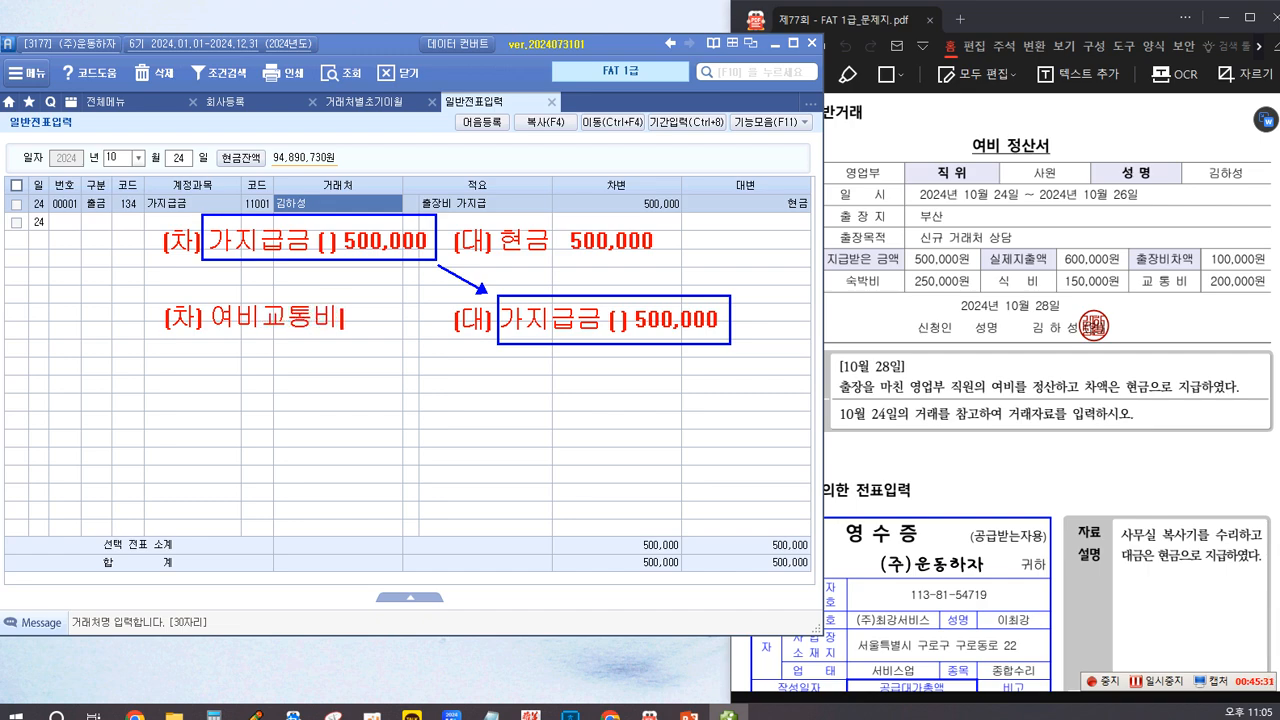
type(" 600,000")
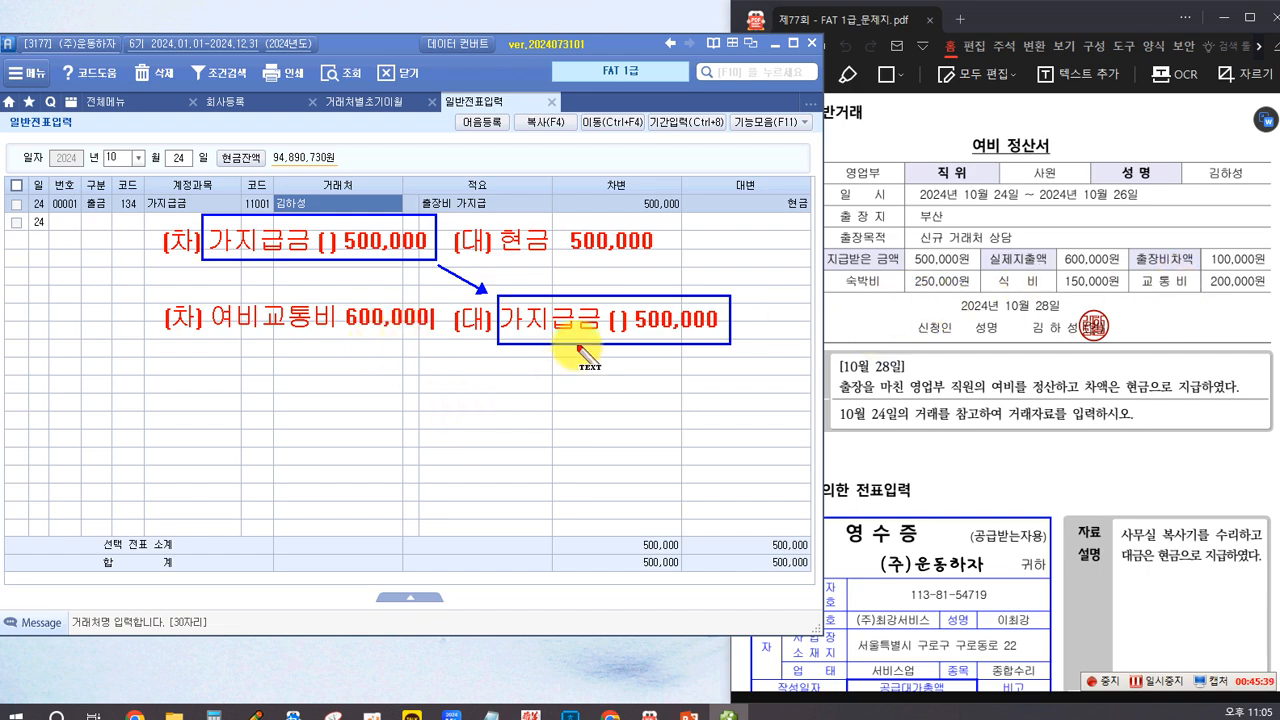
Step: Write "현금 100,000" in red directly beneath the second (대) 가지급금 note
key("Return")
key("Return")
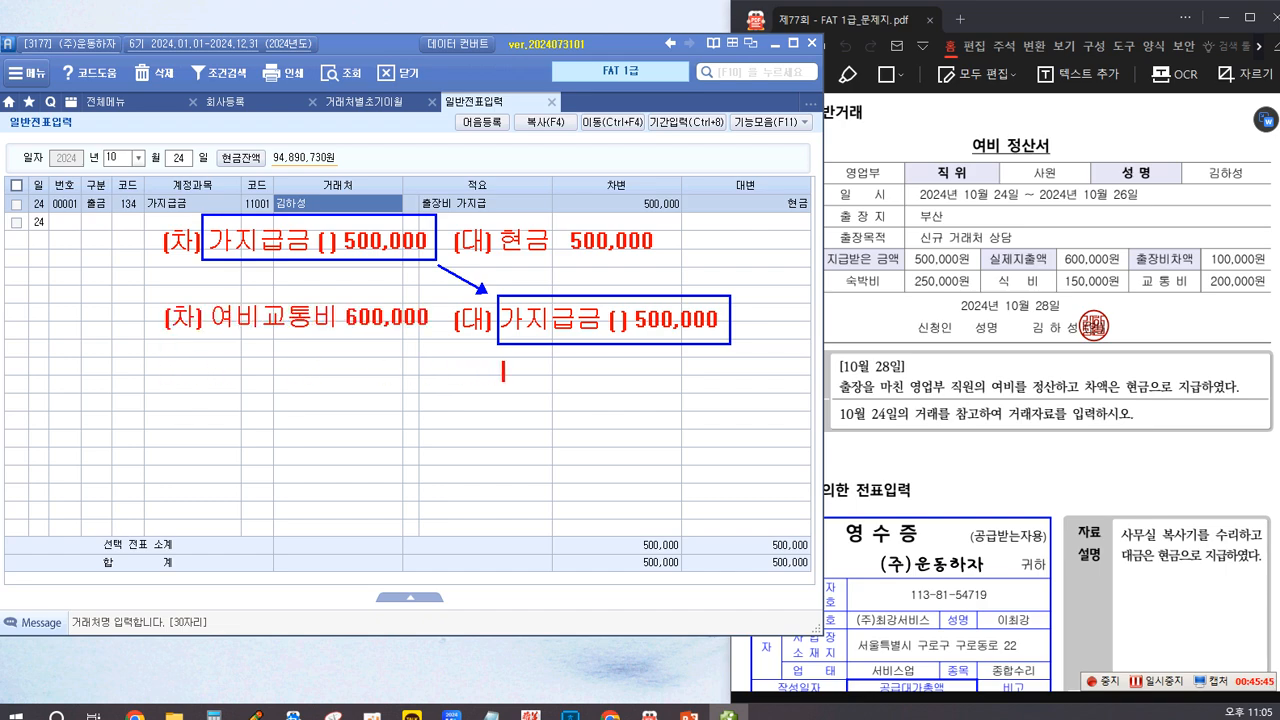
type("현금 100,000")
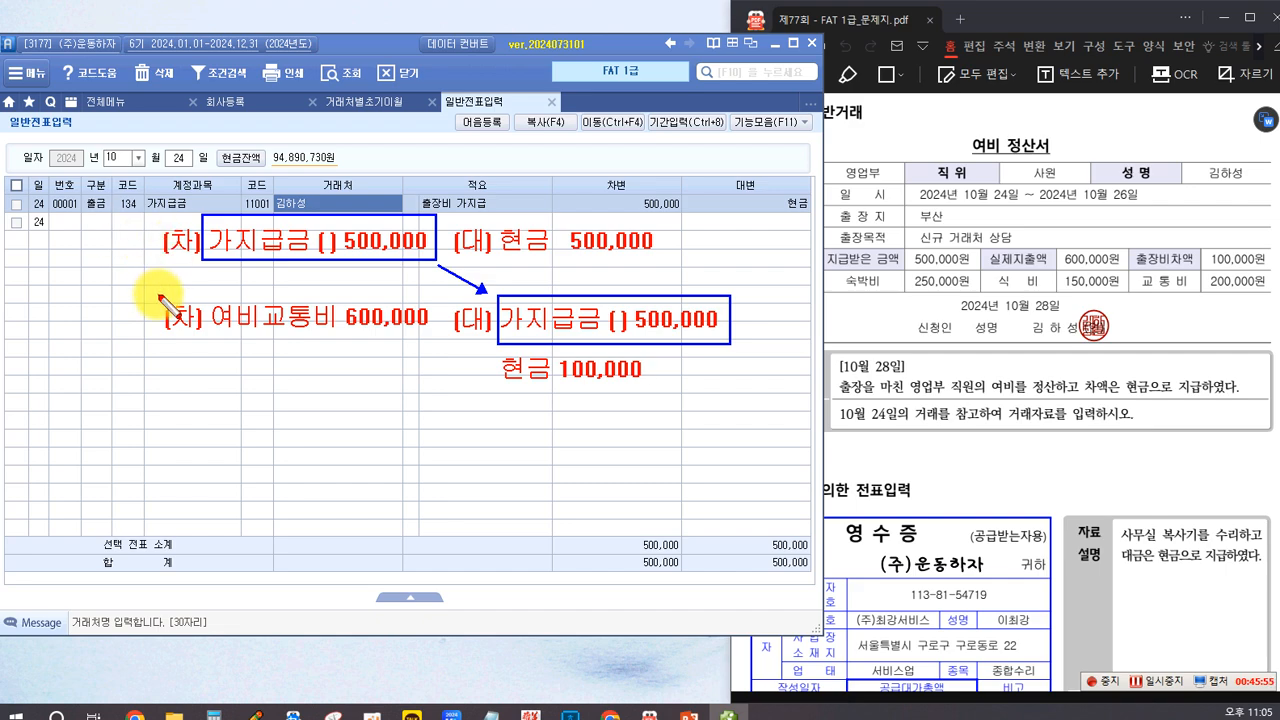
Step: Frame the 여비교통비 settlement notes with a red rectangle and add a framed red label "가지급 정산" above the notes
mouse_move(130, 276)
left_mouse_down()
mouse_move(760, 385)
mouse_move(762, 397)
left_mouse_up()
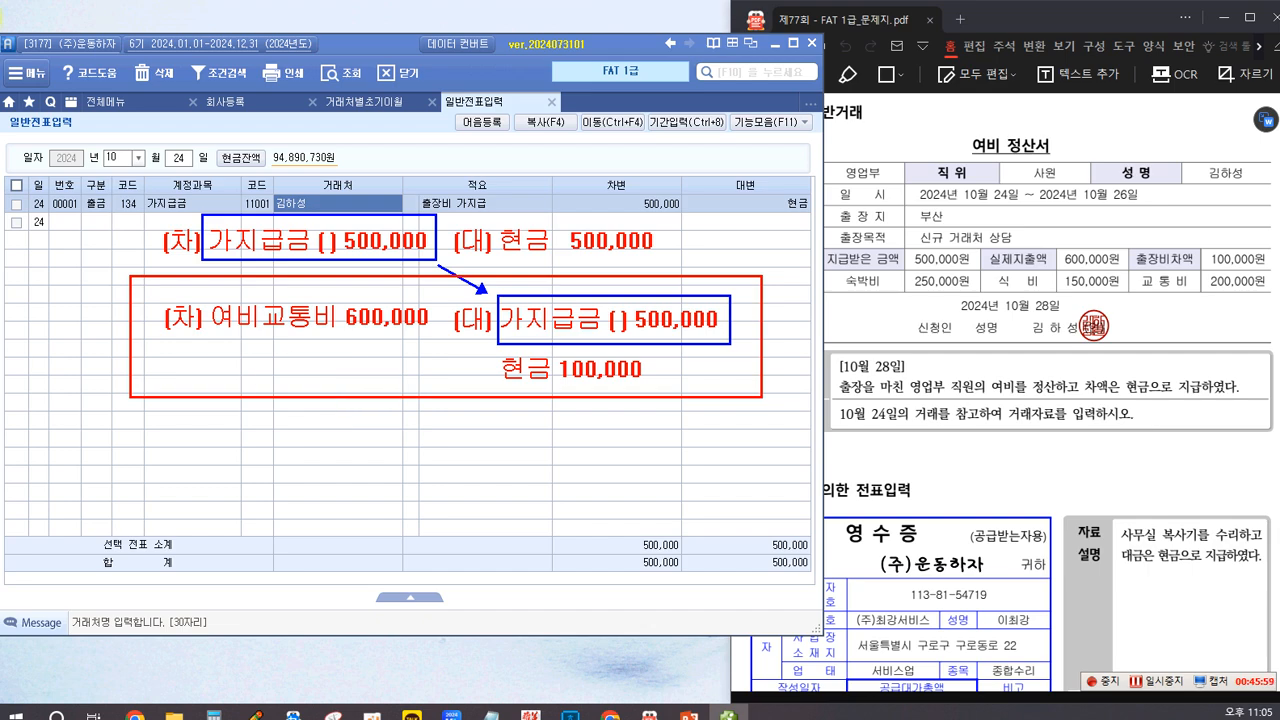
left_click(166, 163)
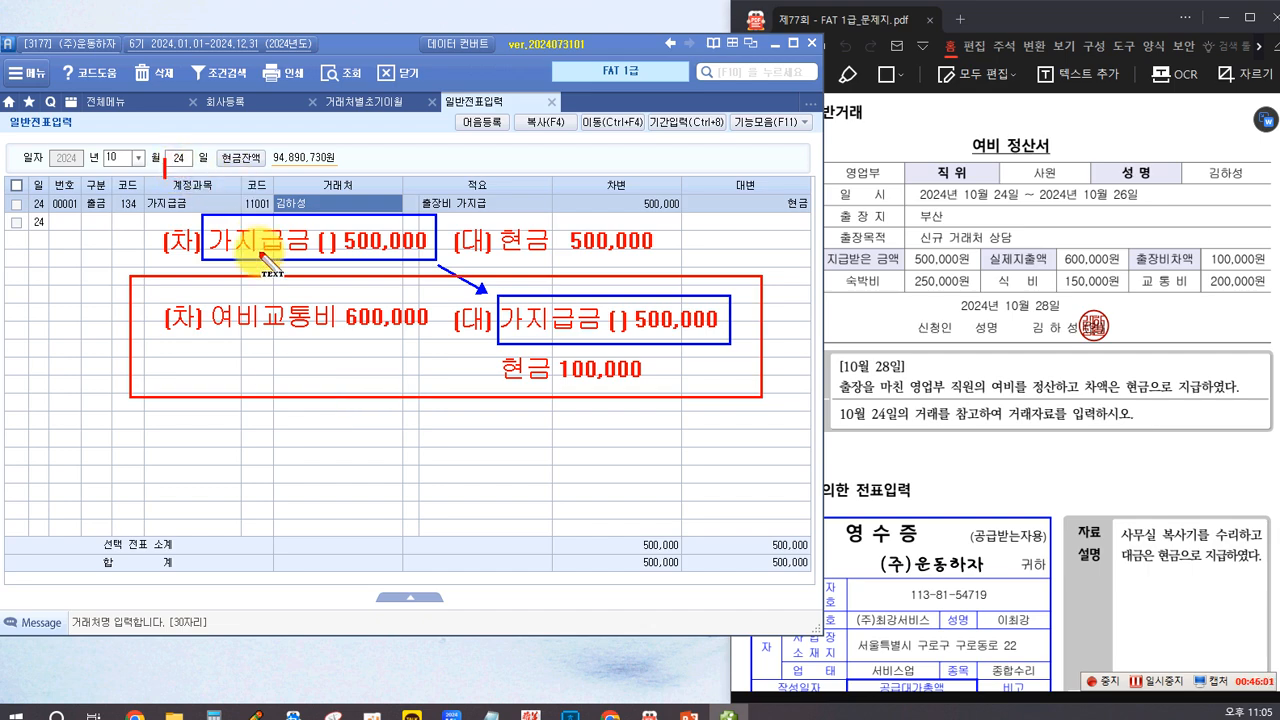
type("가지급")
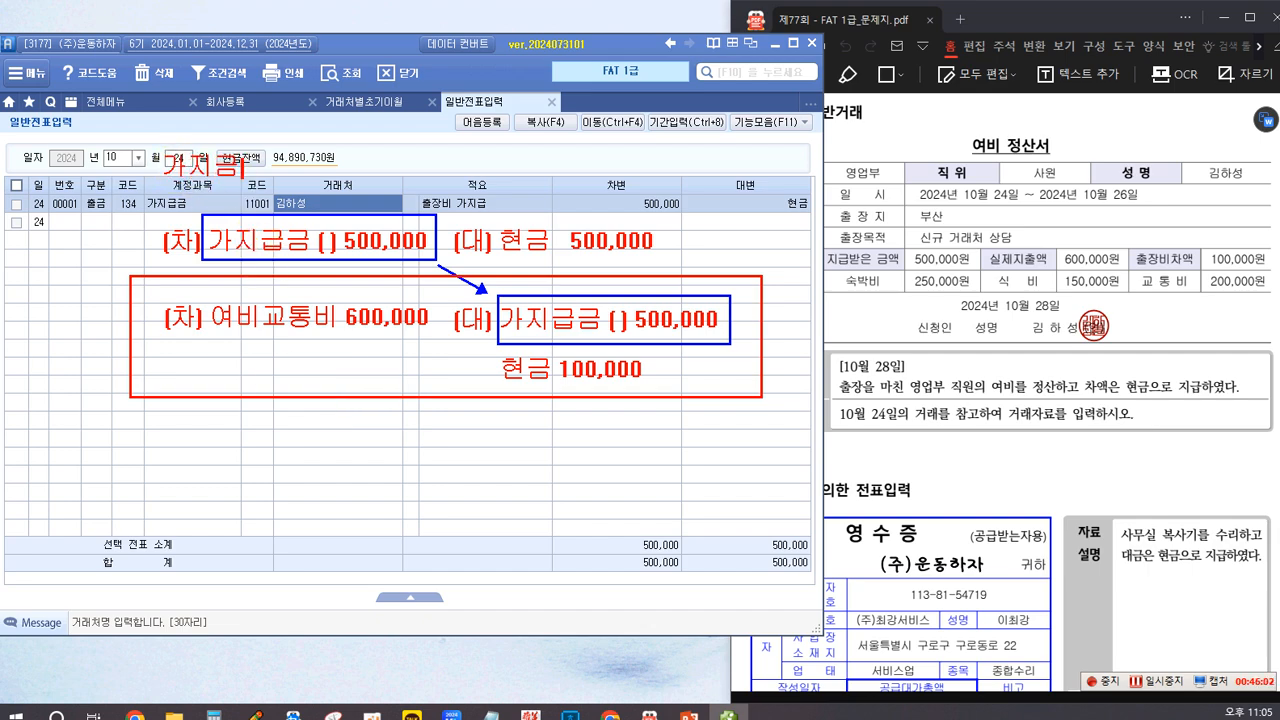
type(" 정산")
left_click_drag(148, 143, 304, 186)
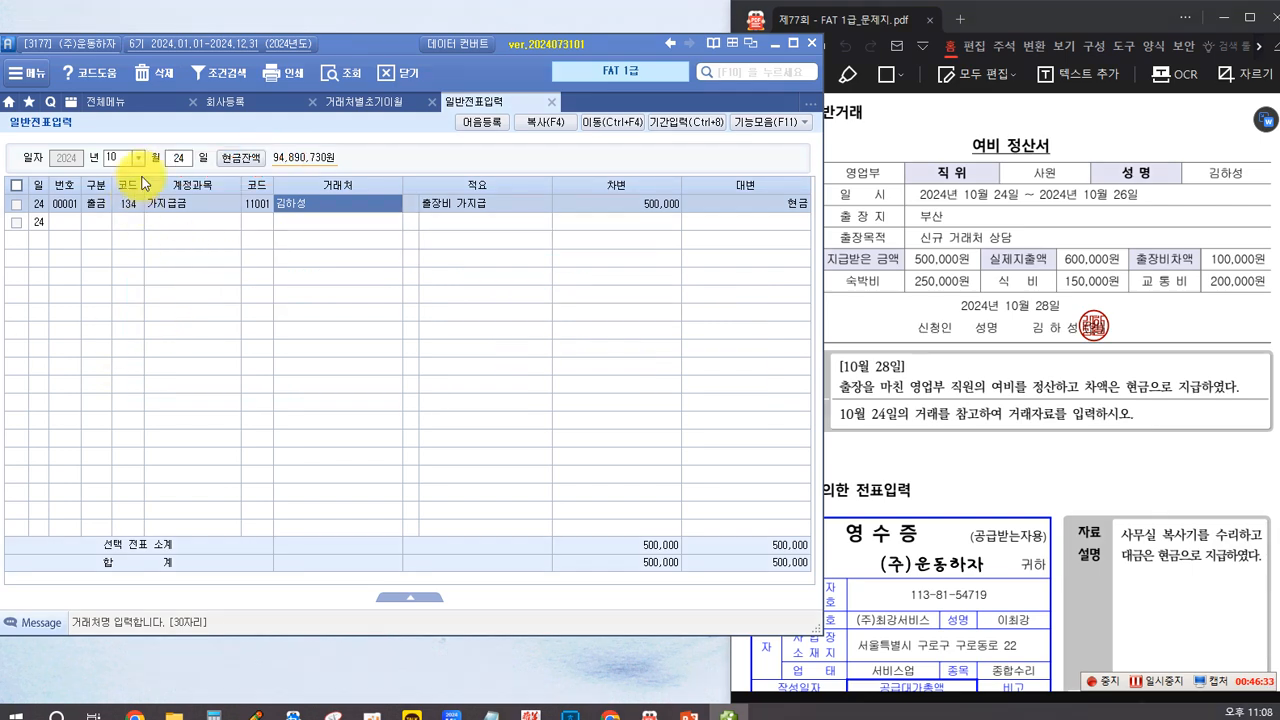
Step: Bring up the October 28 vouchers and begin a 대변 line with account 134 가지급금
left_click(176, 157)
type("28")
key("Return")
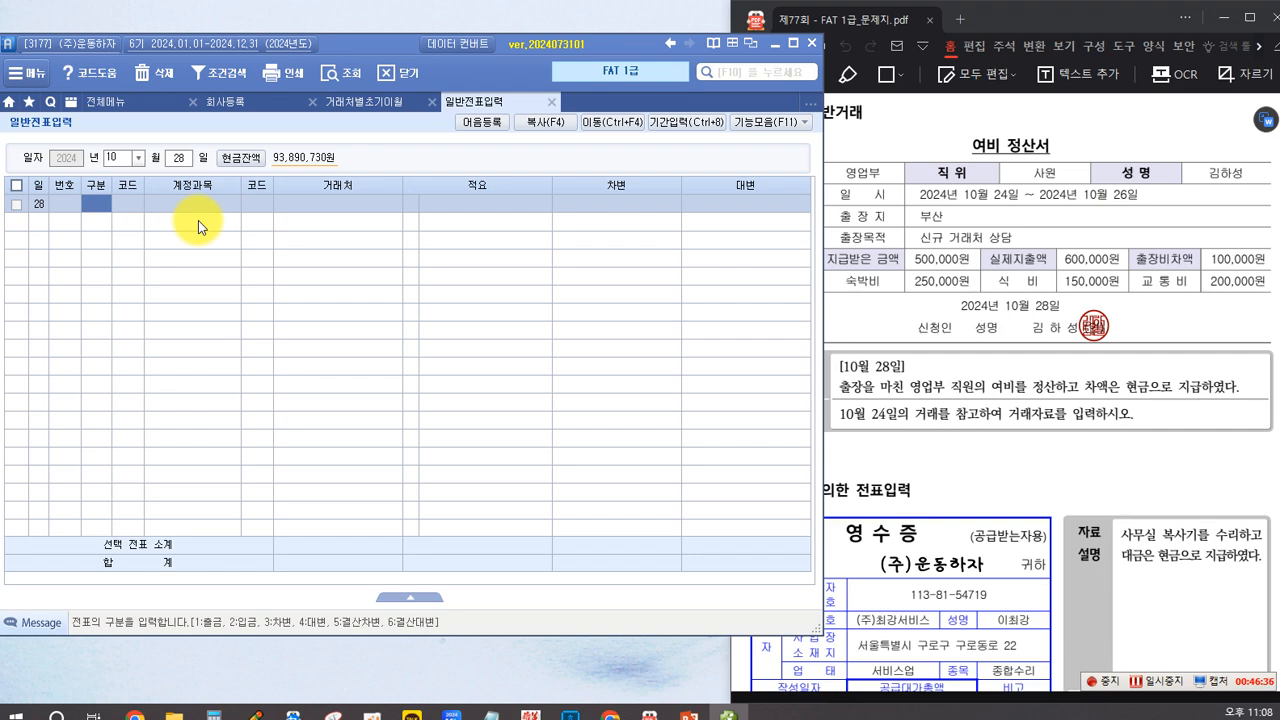
type("4")
key("Return")
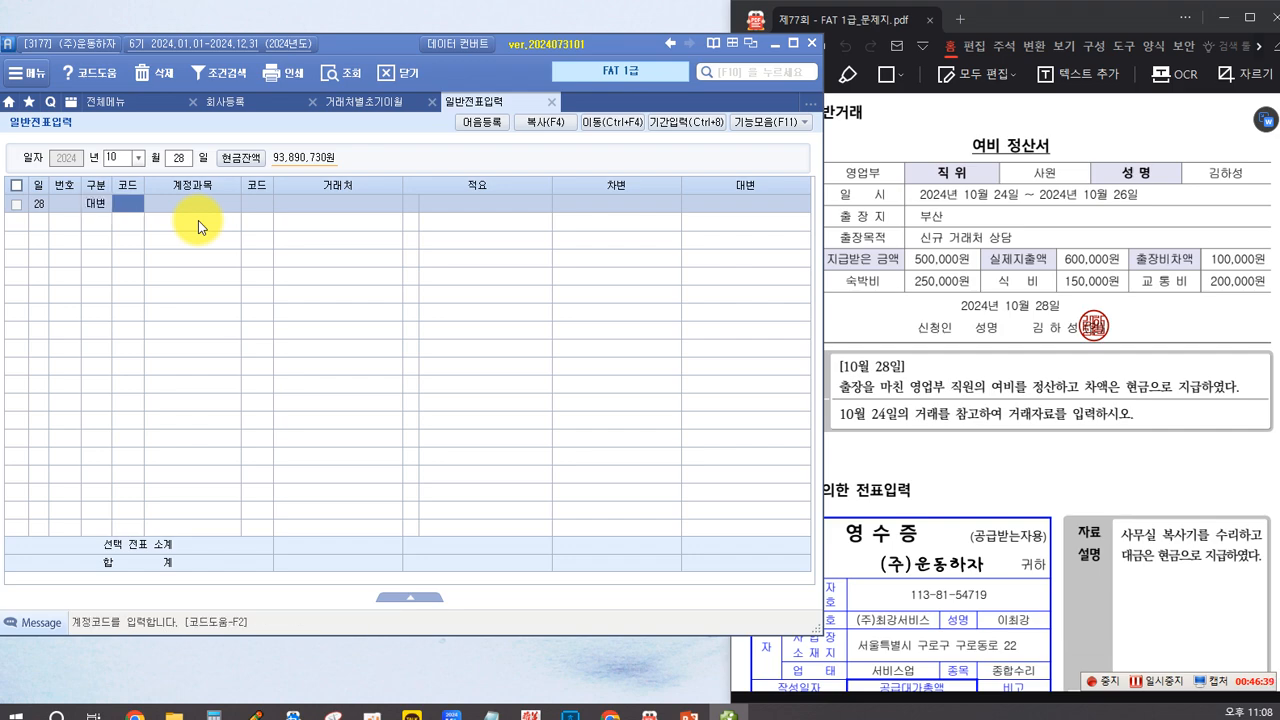
type("134")
key("Return")
Step: Assign the employee named on the 여비 정산서 as the line's 거래처 and enter 500,000 as the 대변 amount
key("F2")
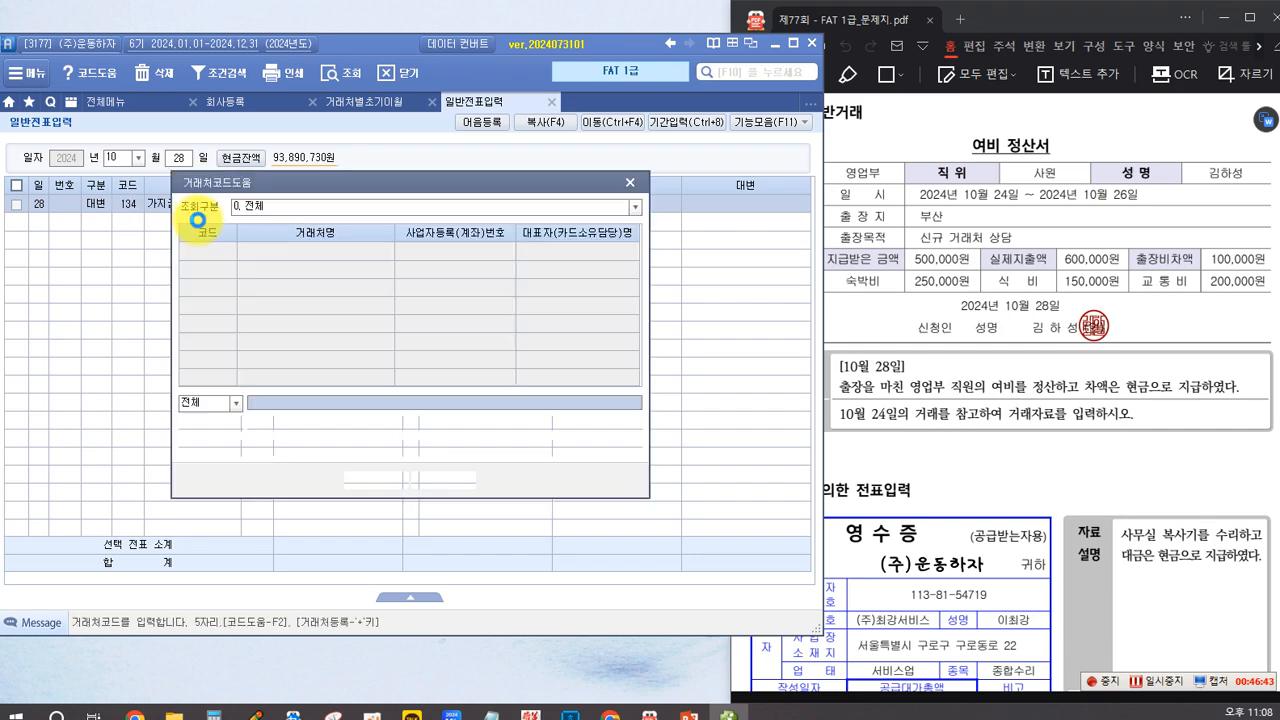
type("ㄱㅁ하")
key("BackSpace")
key("BackSpace")
key("BackSpace")
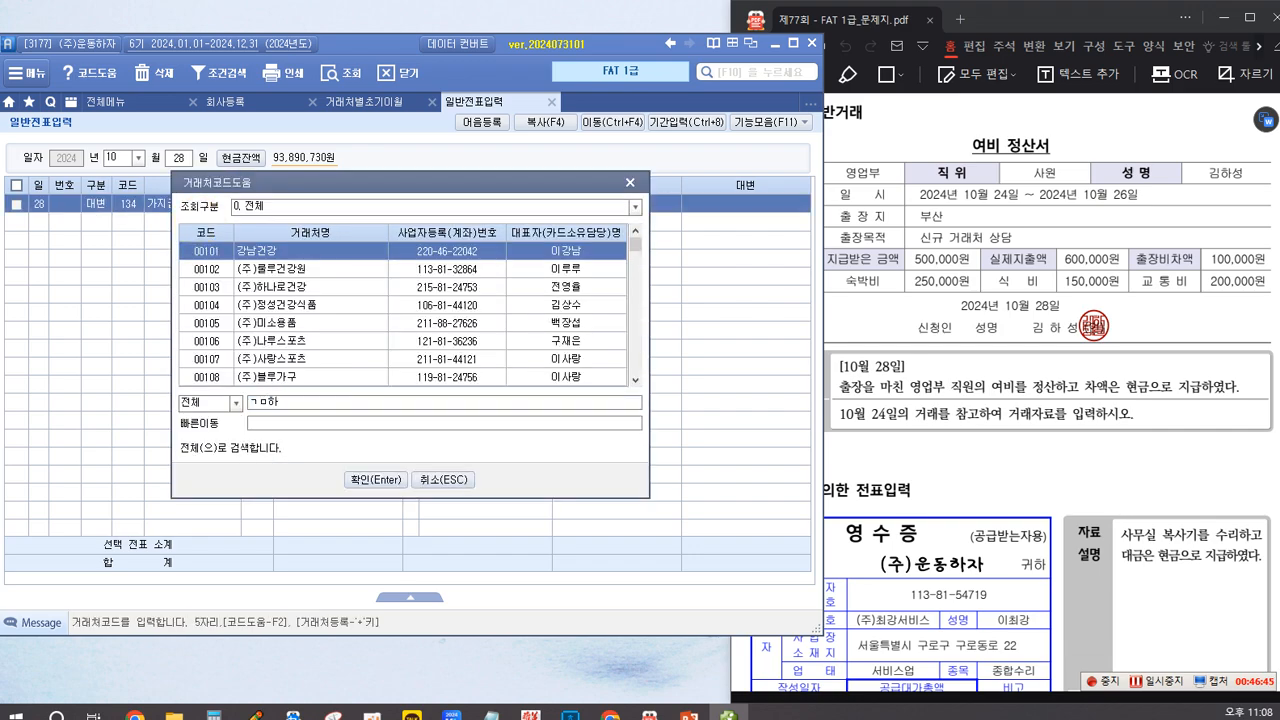
key("Return")
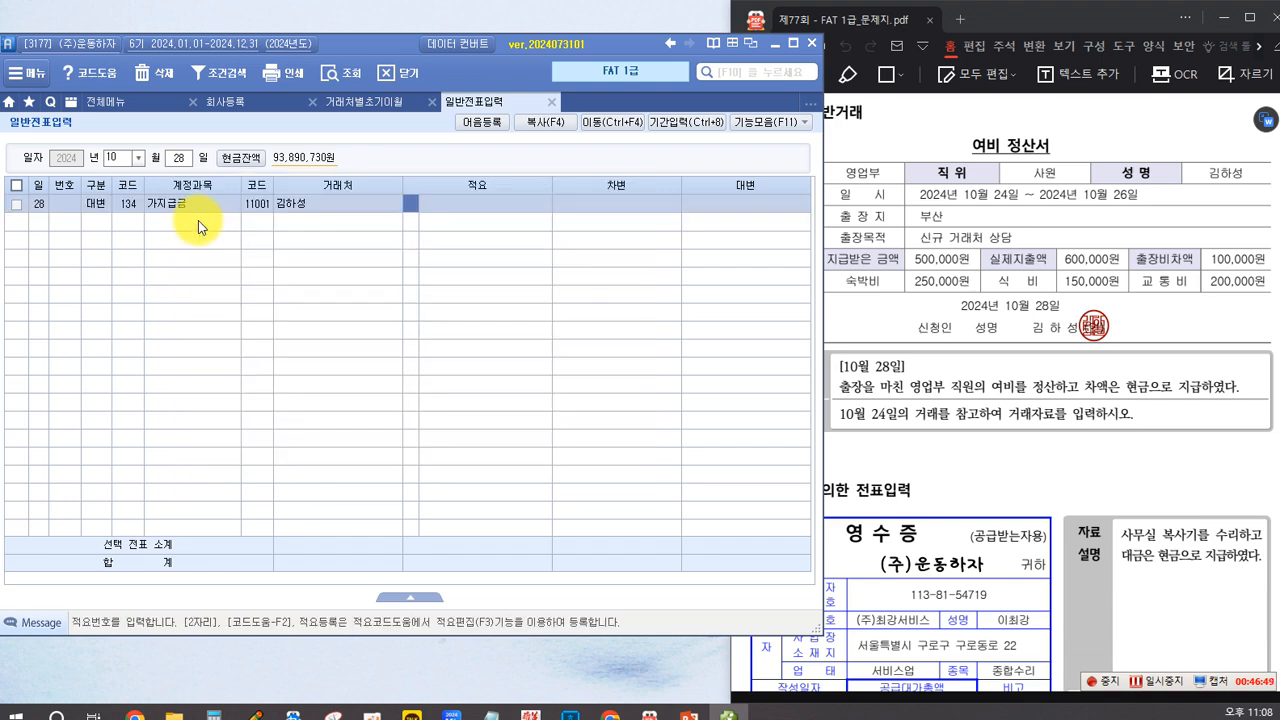
type("5000000")
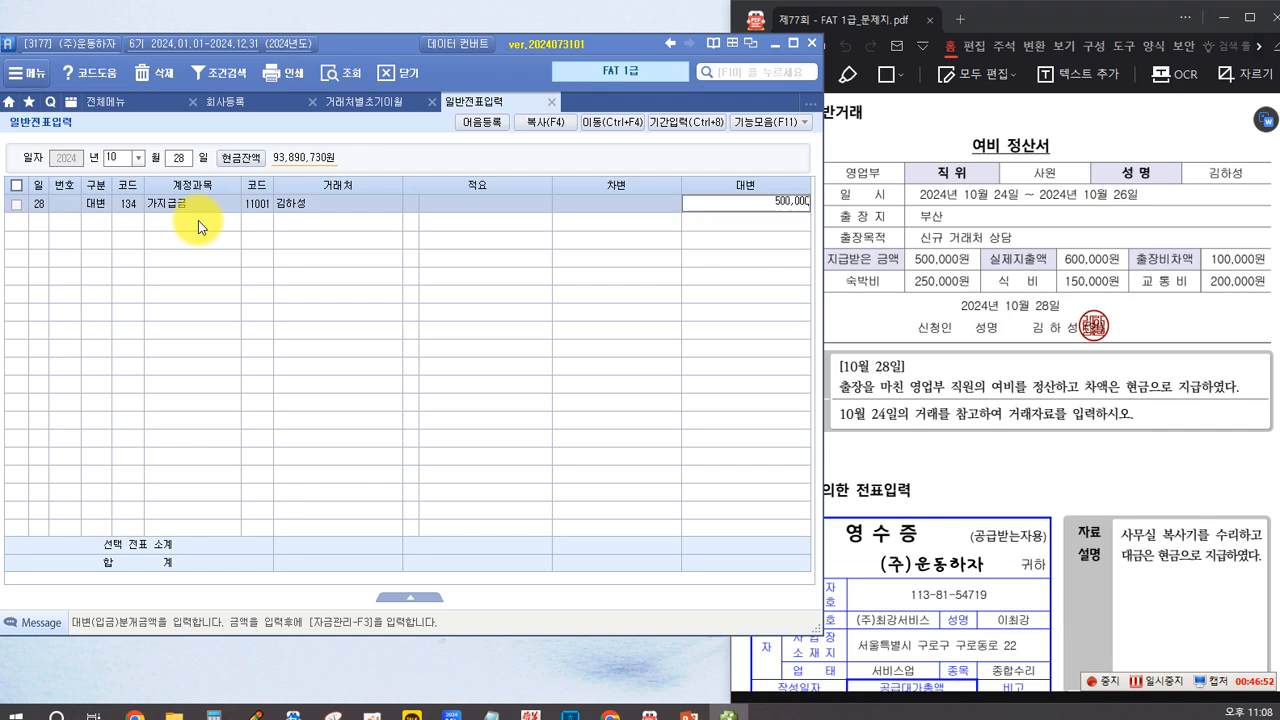
key("Return")
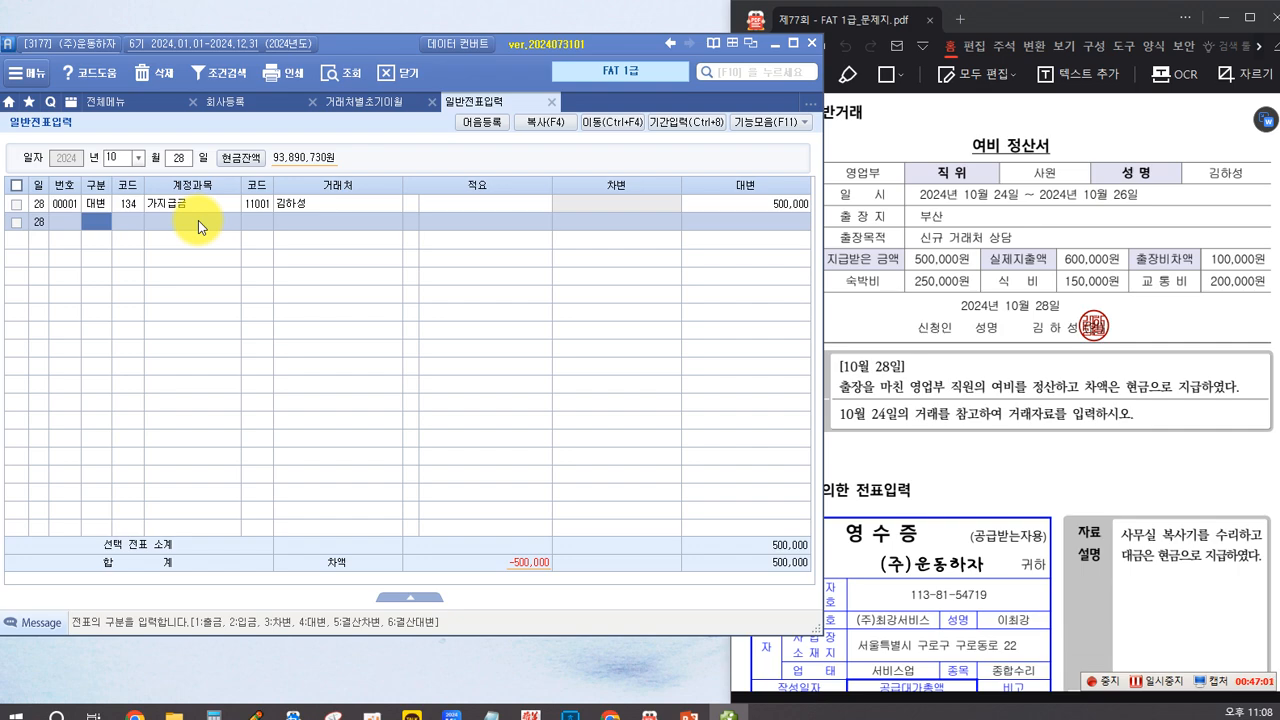
Step: Add a 차변 line to the October 28 voucher for account 812 여비교통비 with 600,000 and no 거래처
type("3")
key("Return")
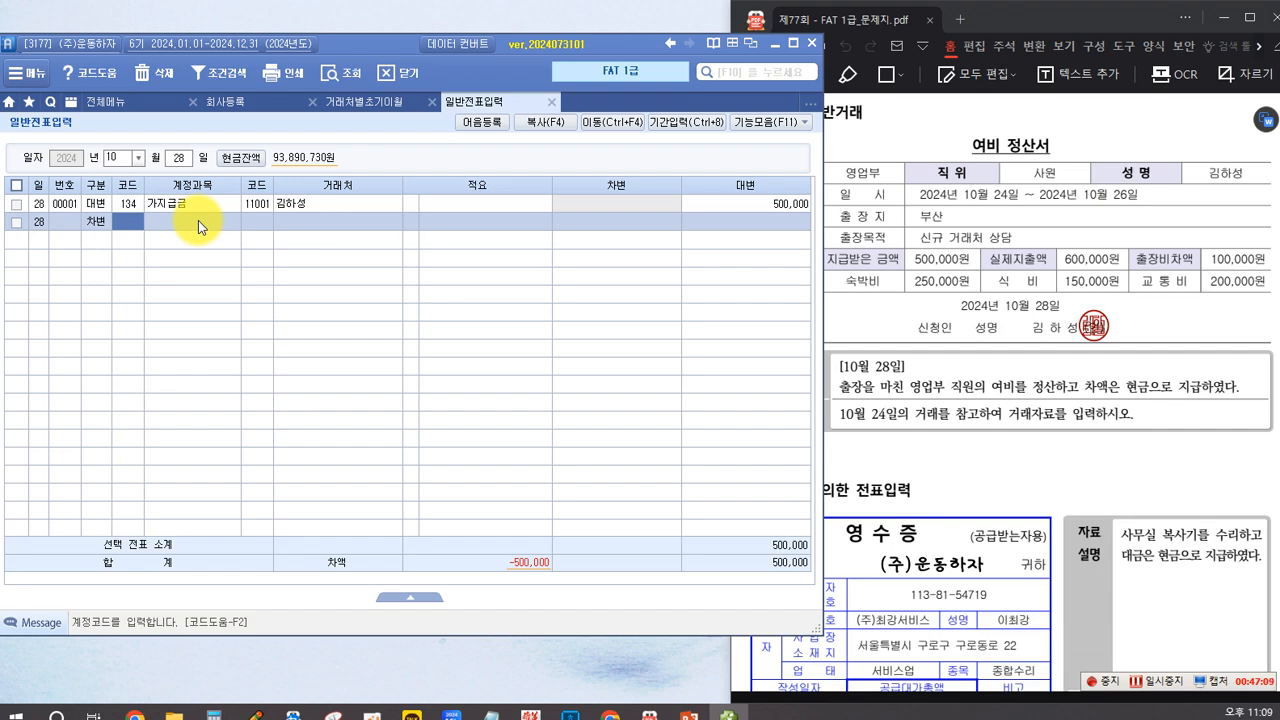
type("811")
key("Return")
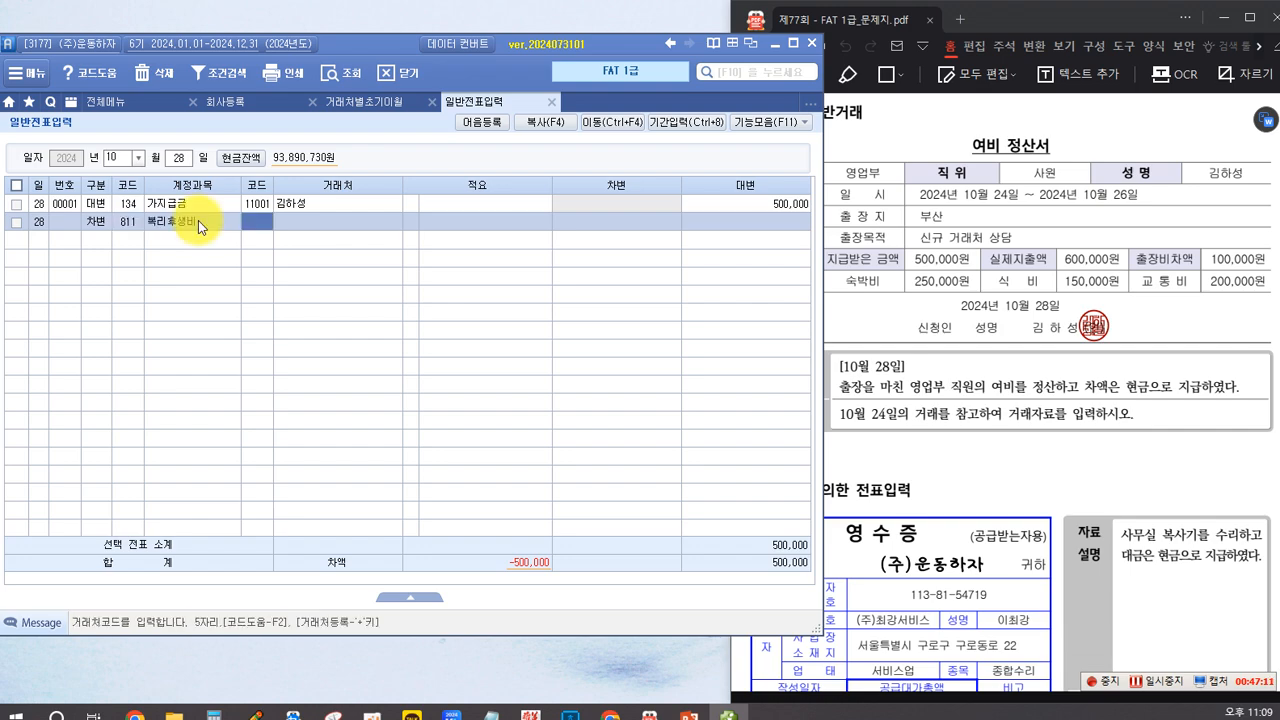
key("shift+Tab")
type("812")
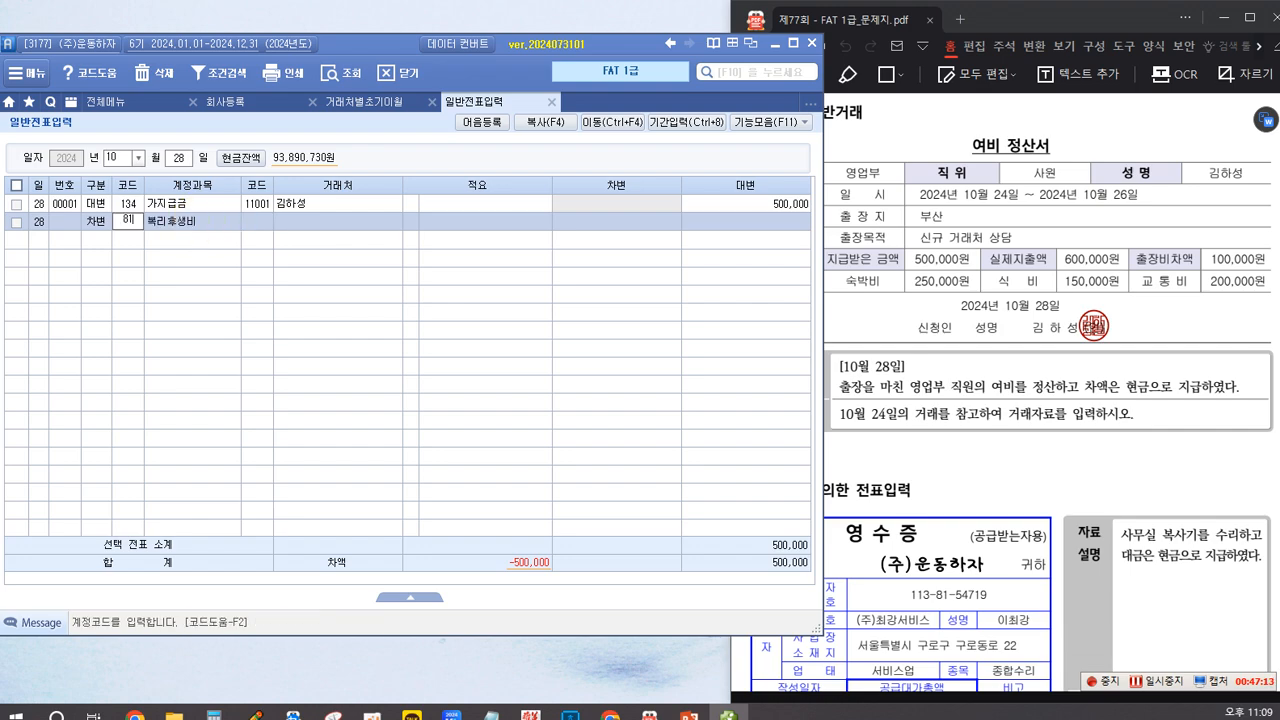
key("Return")
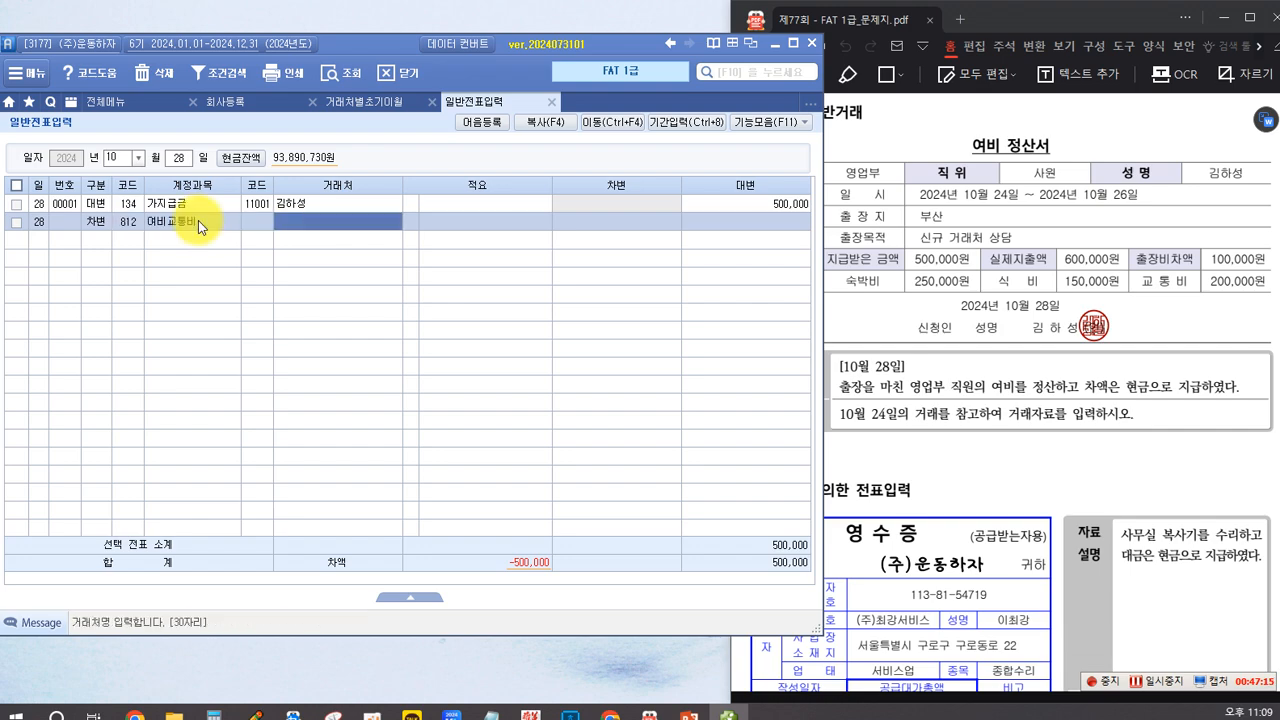
key("Return")
key("Return")
key("Return")
key("Return")
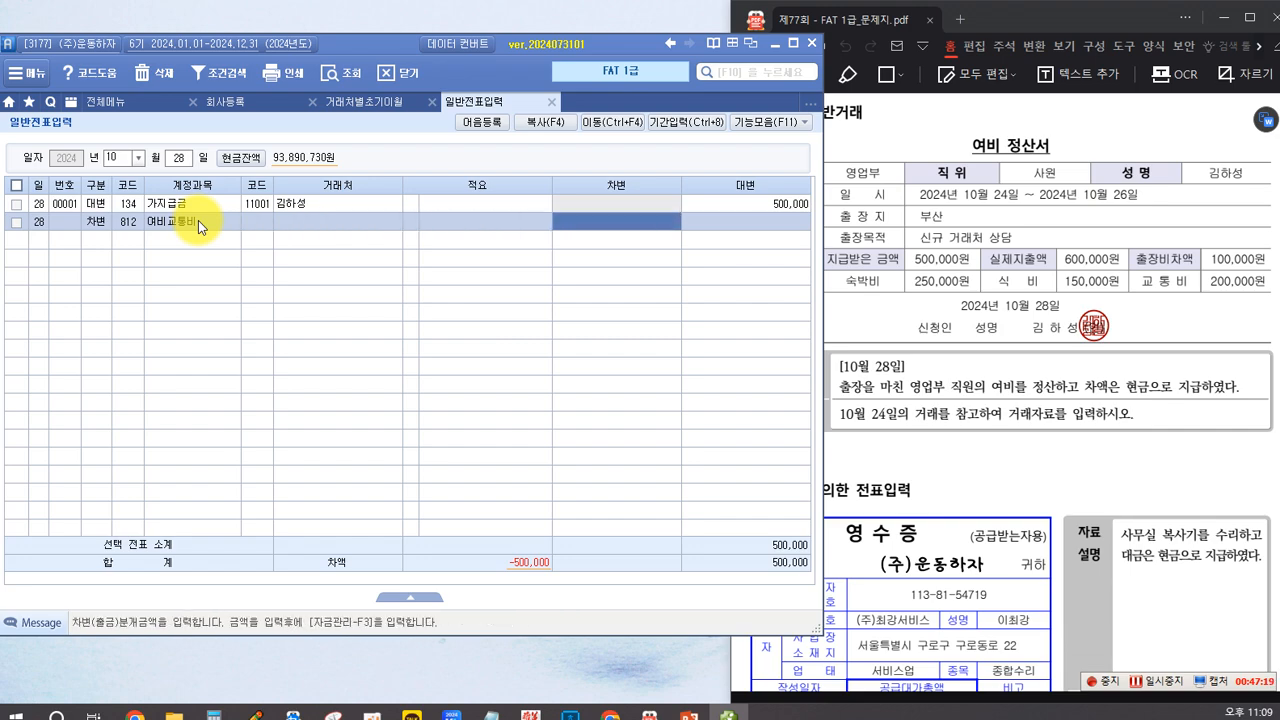
type("600")
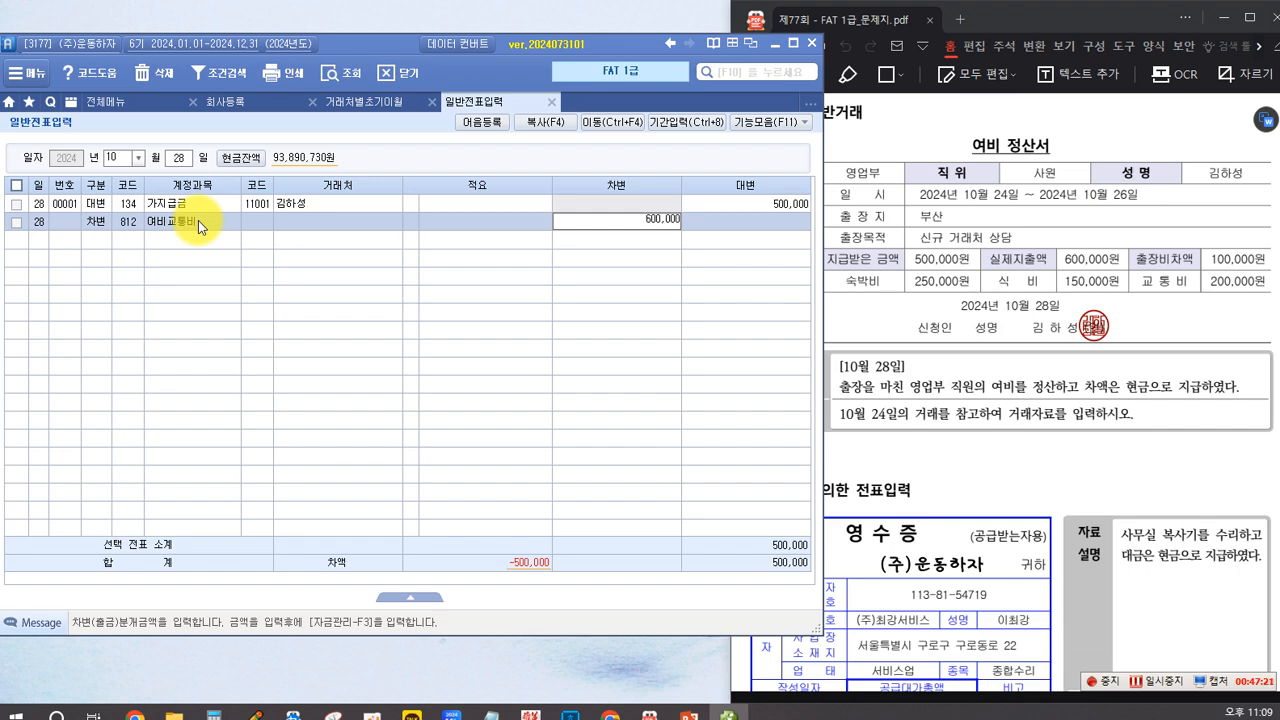
key("Return")
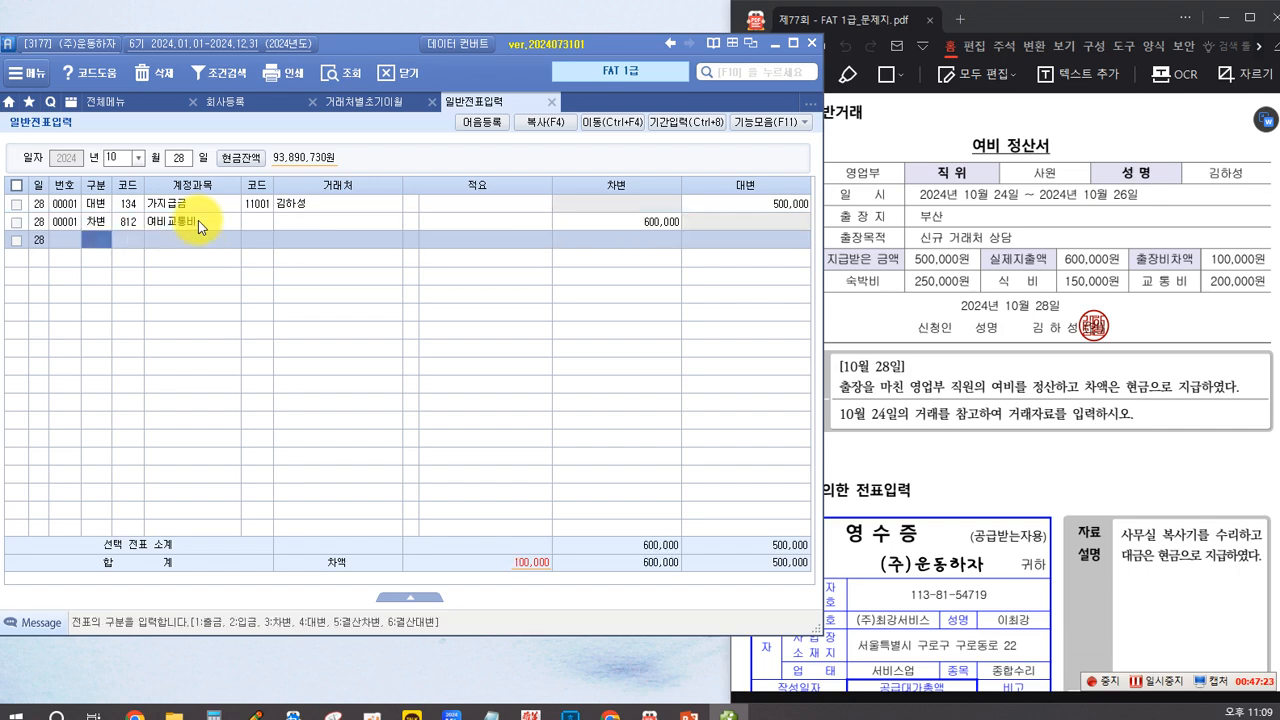
Step: Add a 대변 line for account 101 현금 with 100,000 and show the October 28 voucher's journal entry summary
type("4")
type("101")
key("Return")
key("Return")
key("Return")
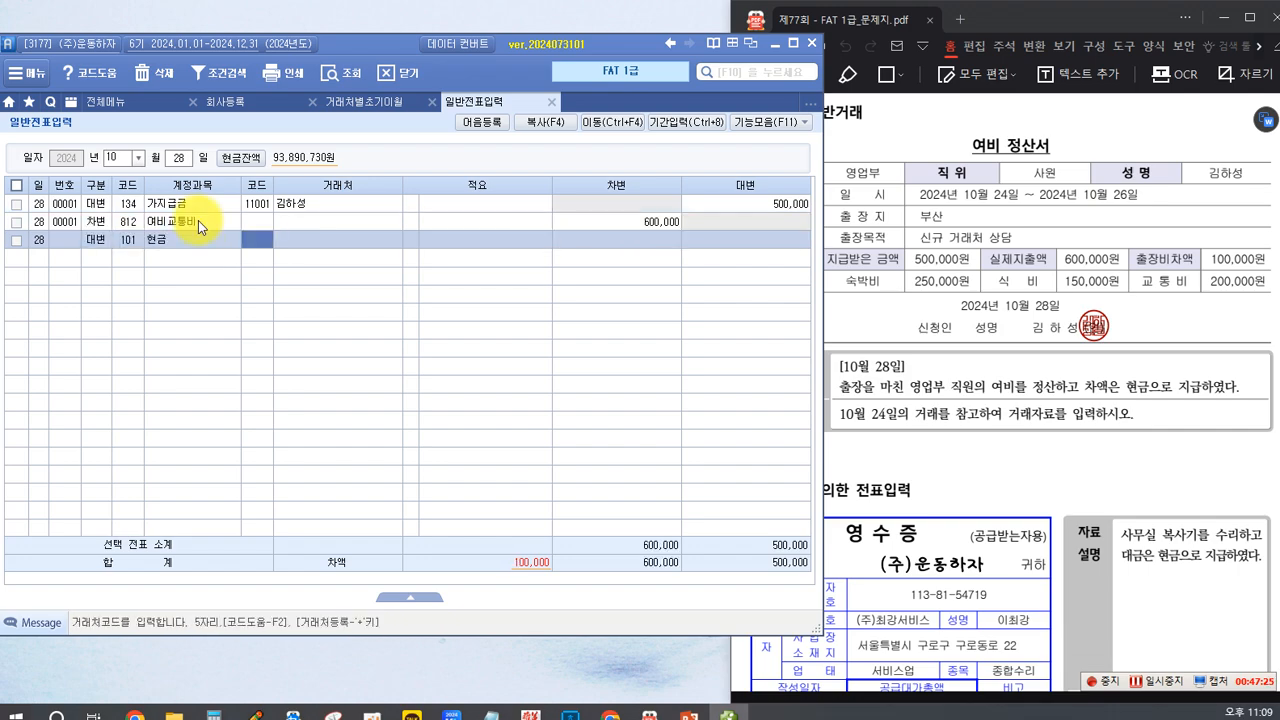
key("Return")
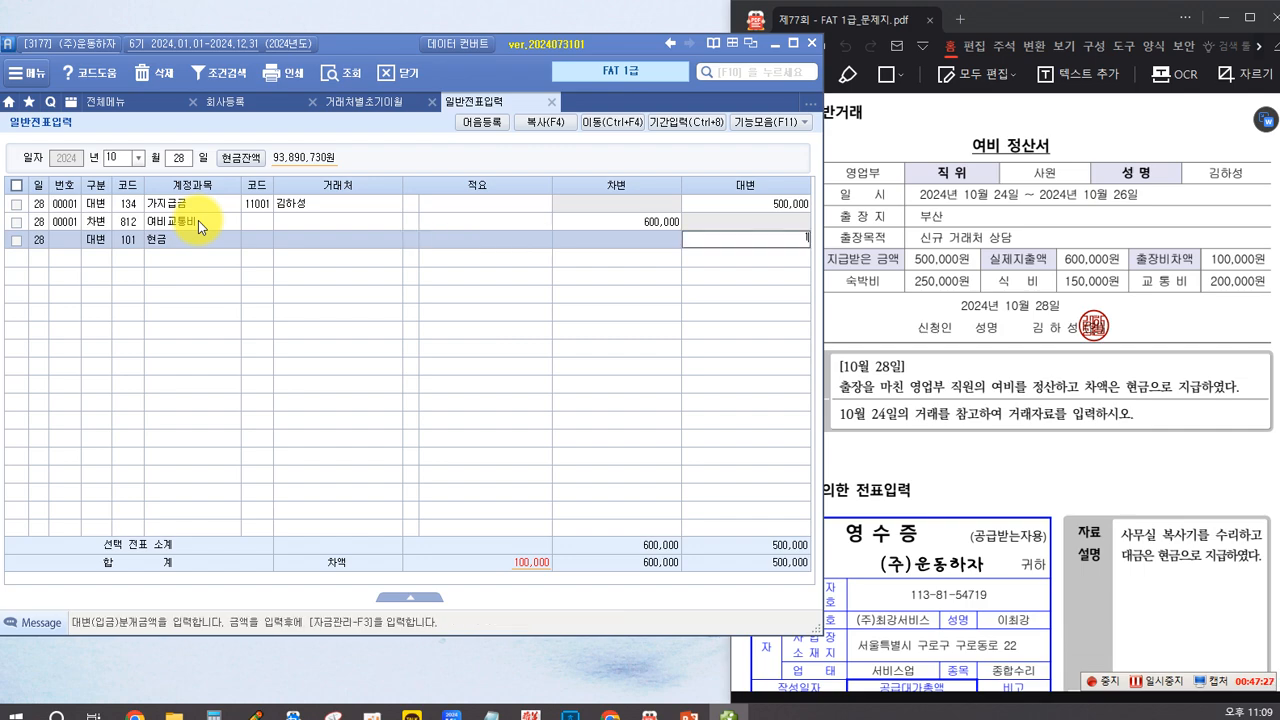
key("Return")
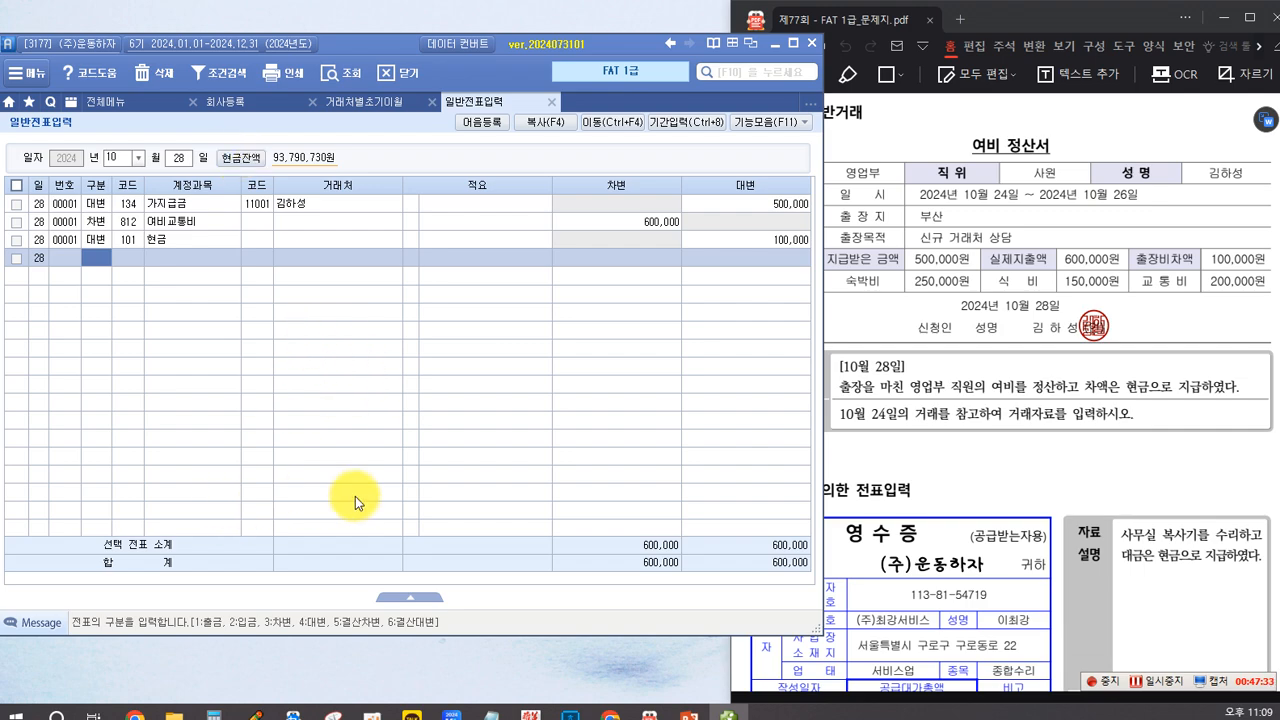
left_click(418, 597)
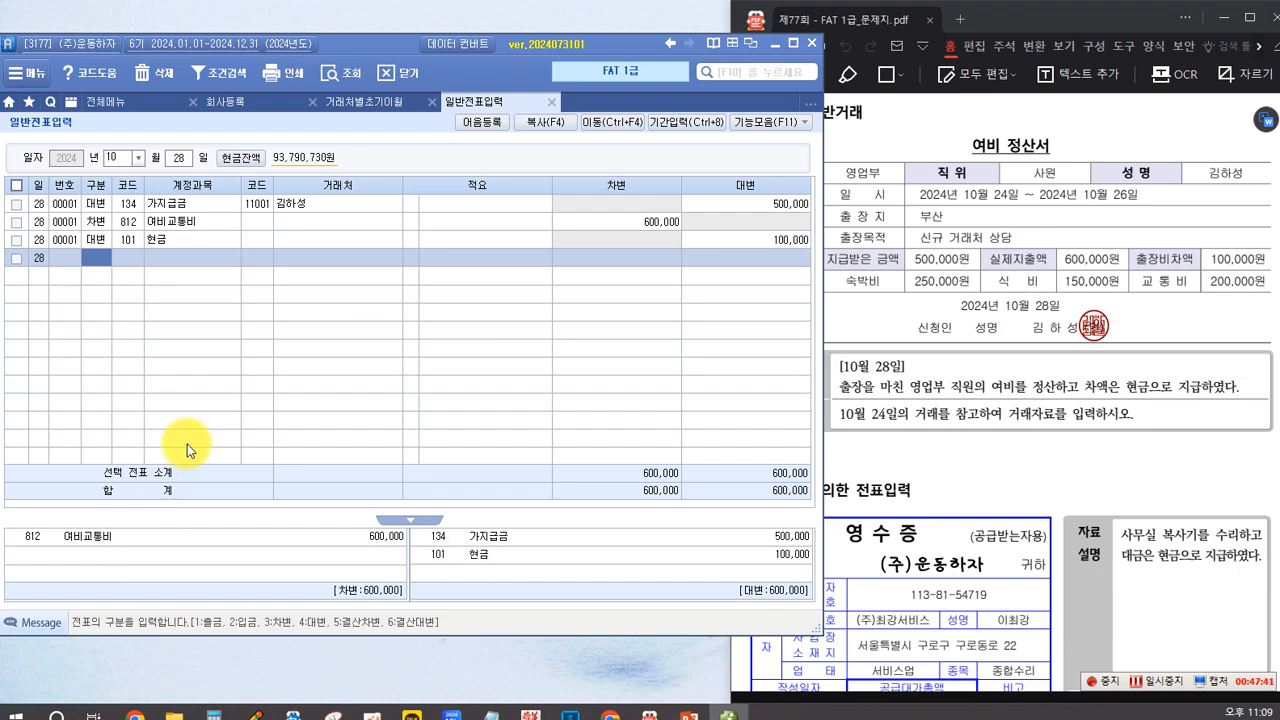
Step: Go to the copier-repair receipt in the exam PDF and begin a 차변 line in the October 31 voucher
left_click(939, 474)
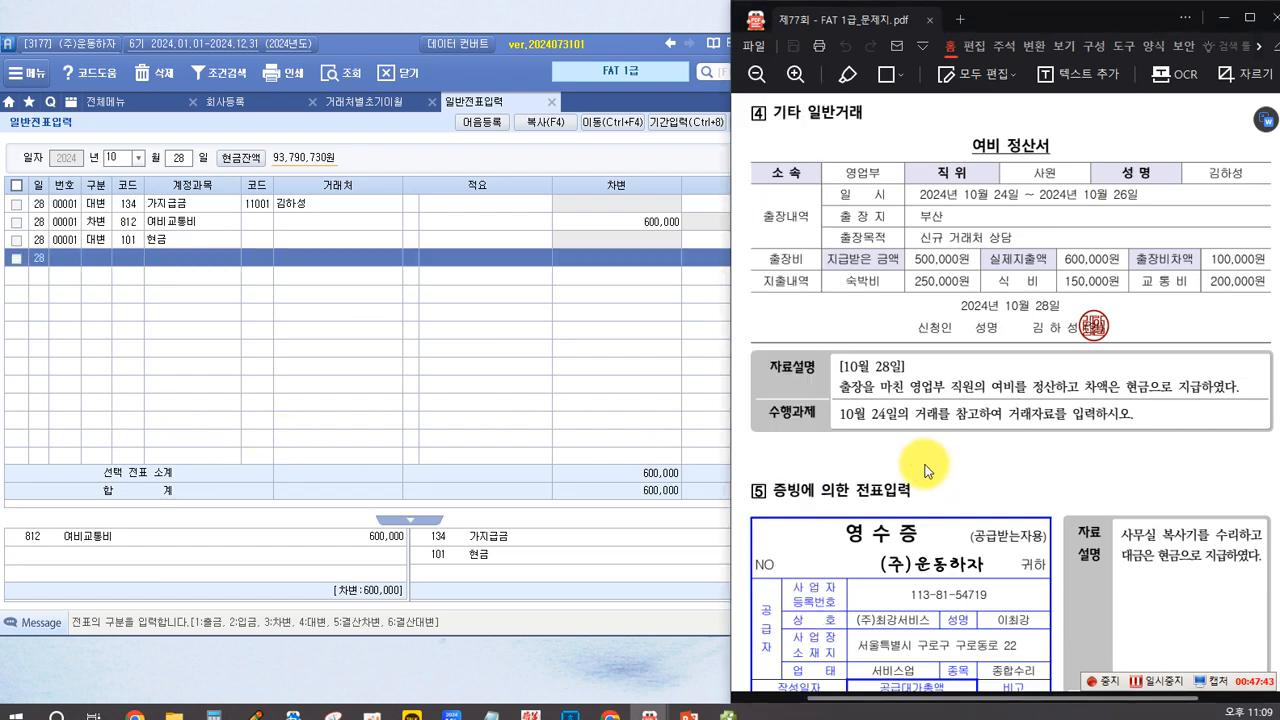
scroll(939, 474, "down", 3)
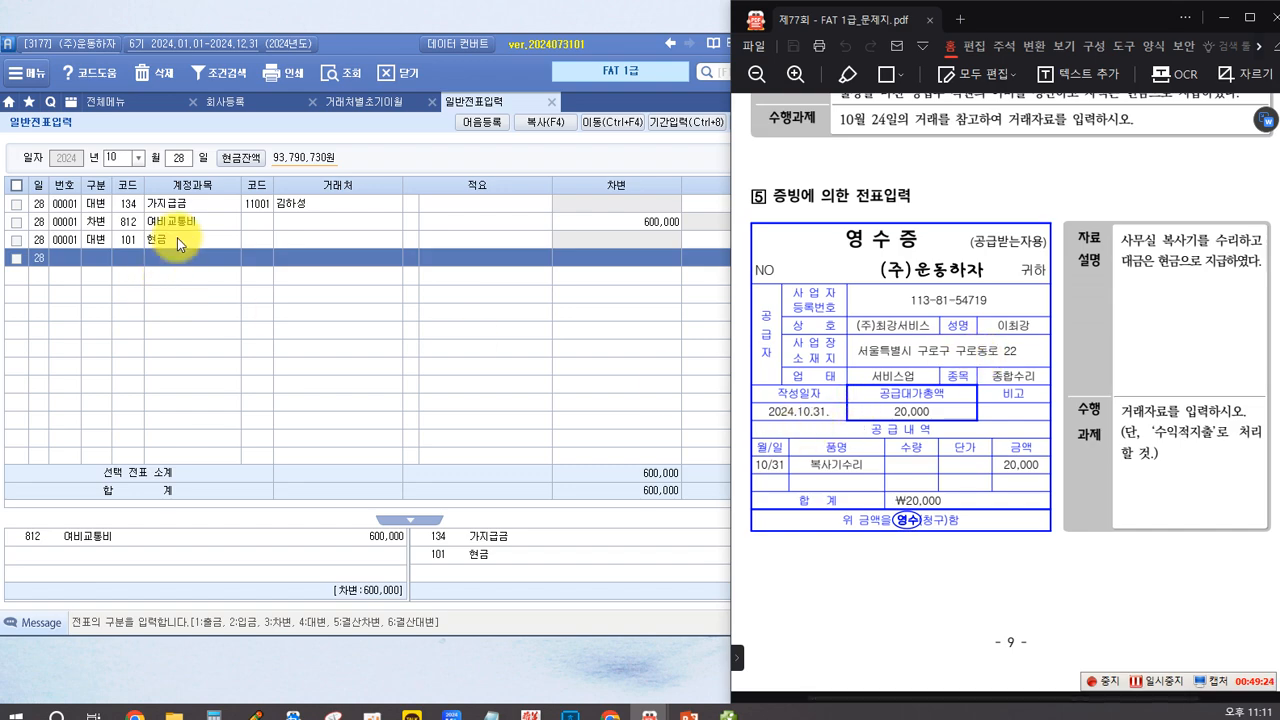
left_click(178, 158)
type("31")
key("Return")
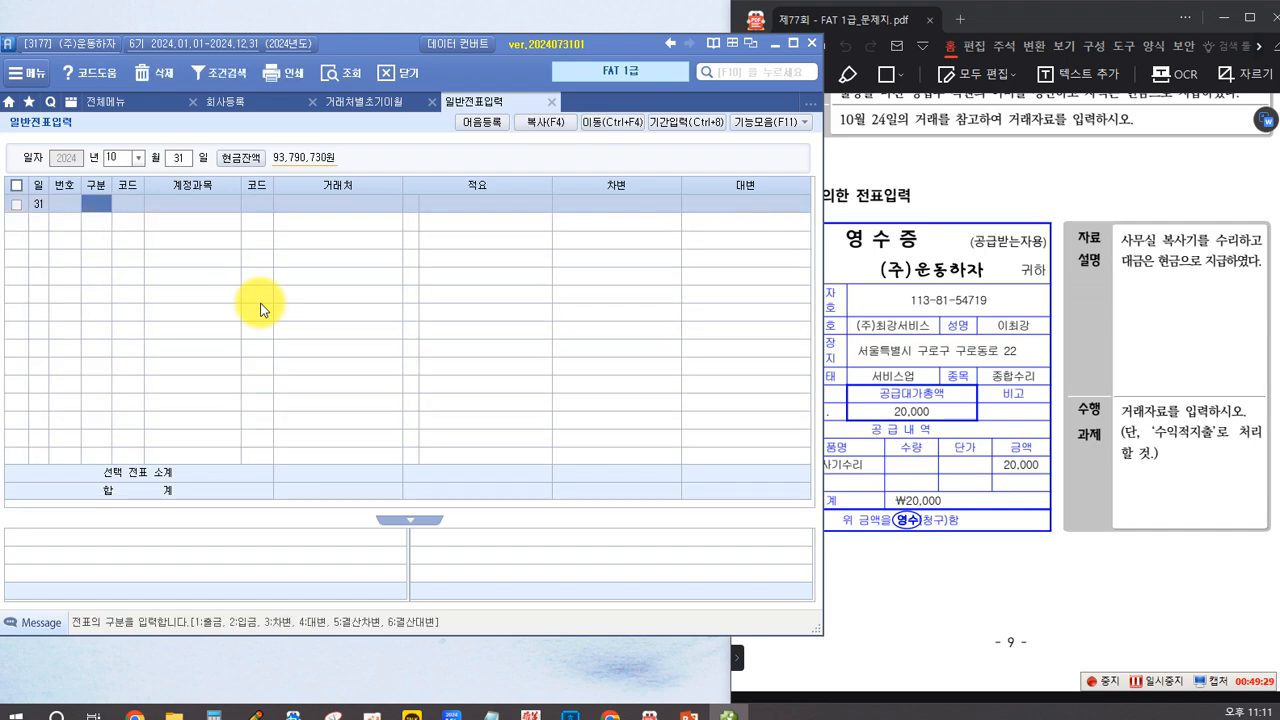
type("3")
key("Return")
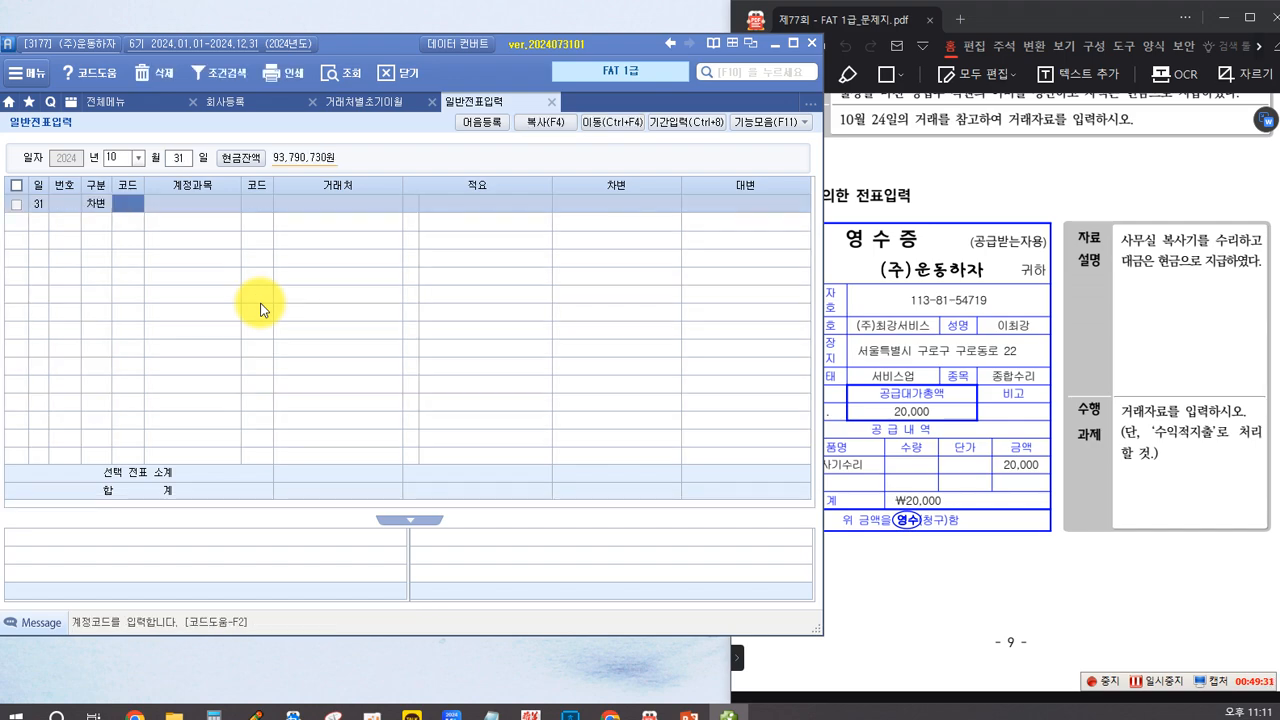
Step: Look up 수선비 for the October 31 차변 line, choose account 820 and leave the 거래처 empty
type("수리")
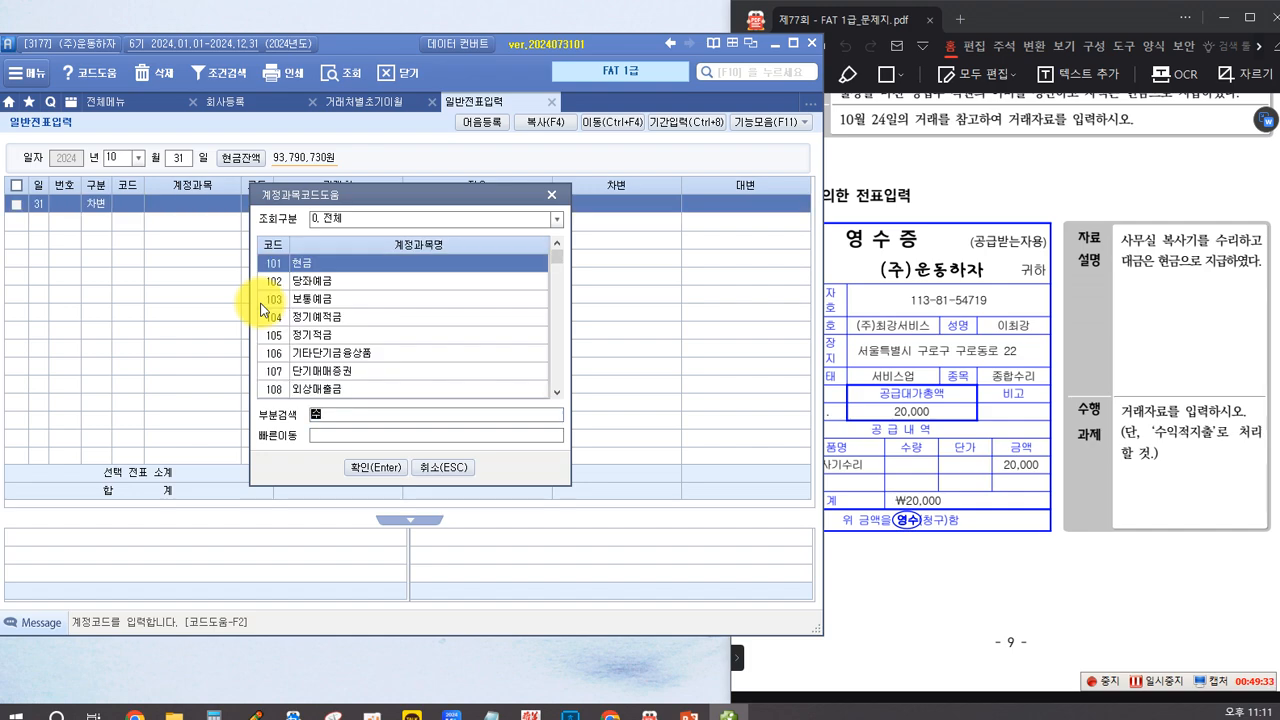
key("Return")
key("Down")
key("Down")
key("Down")
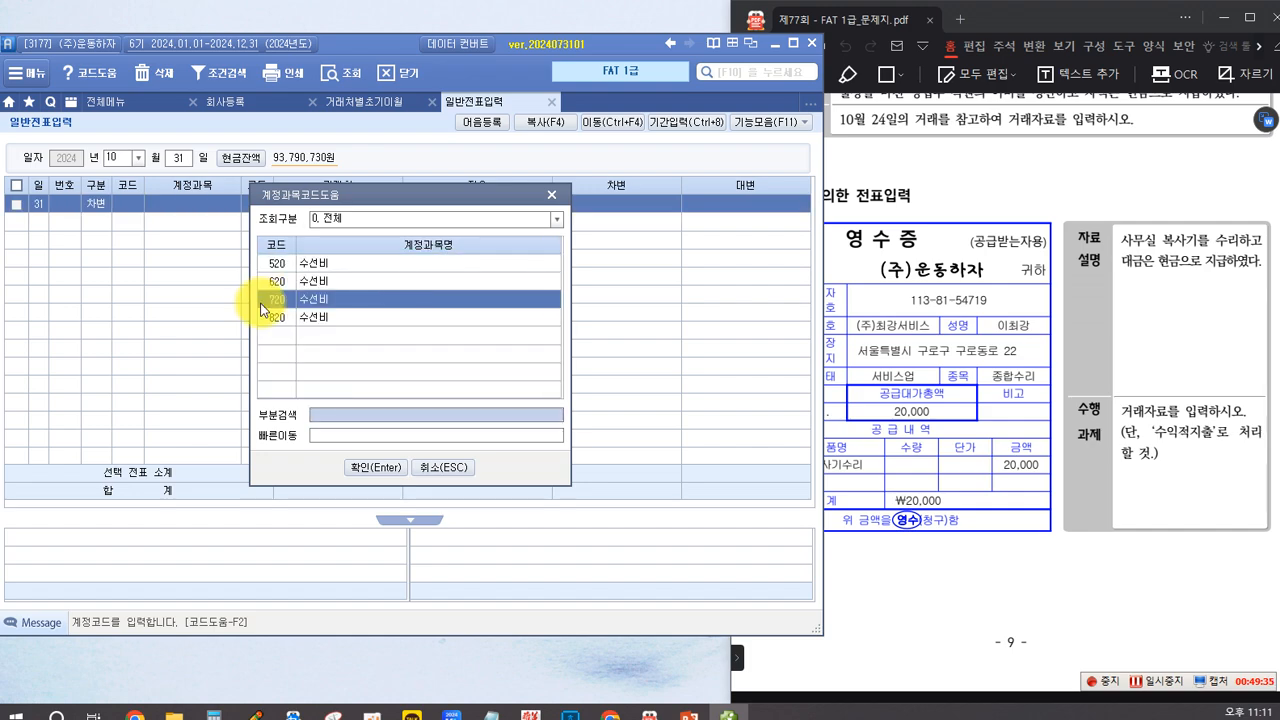
key("Return")
Step: Enter 20,000 as the 차변 amount for 수선비 and begin a 대변 line for account 101 현금 in the October 31 voucher
key("Return")
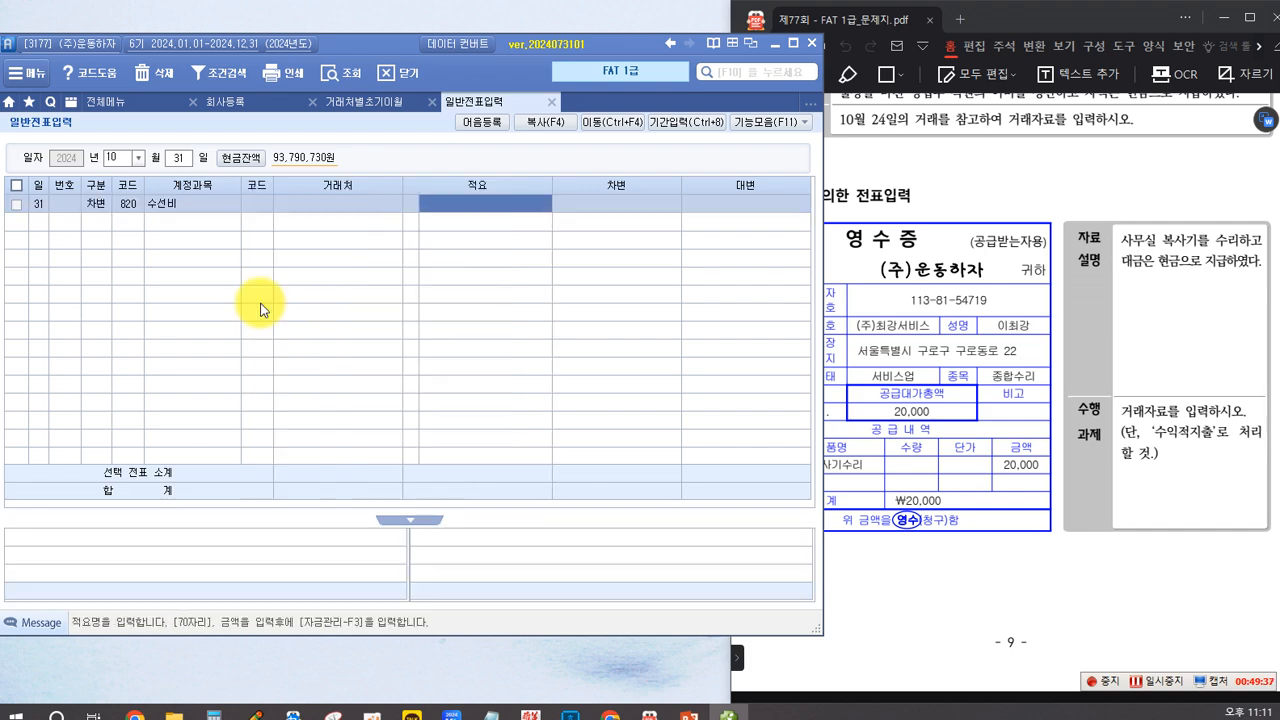
key("Return")
type("200000")
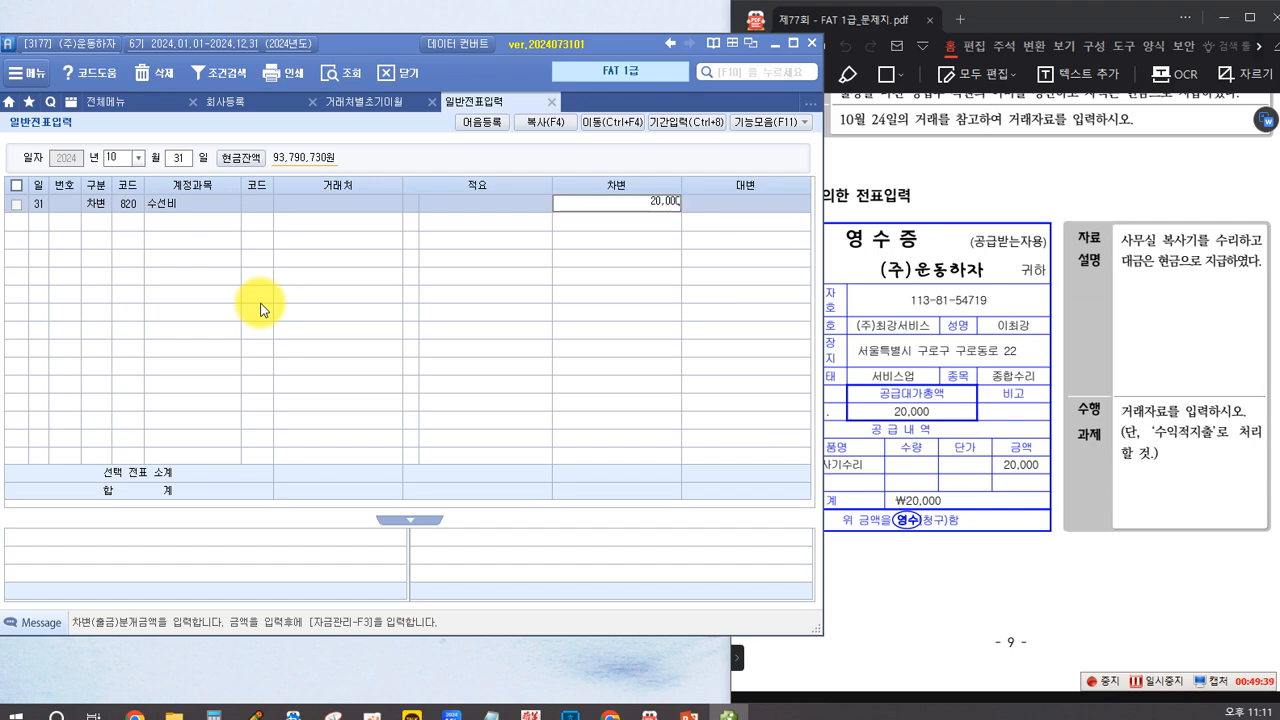
key("Return")
type("4")
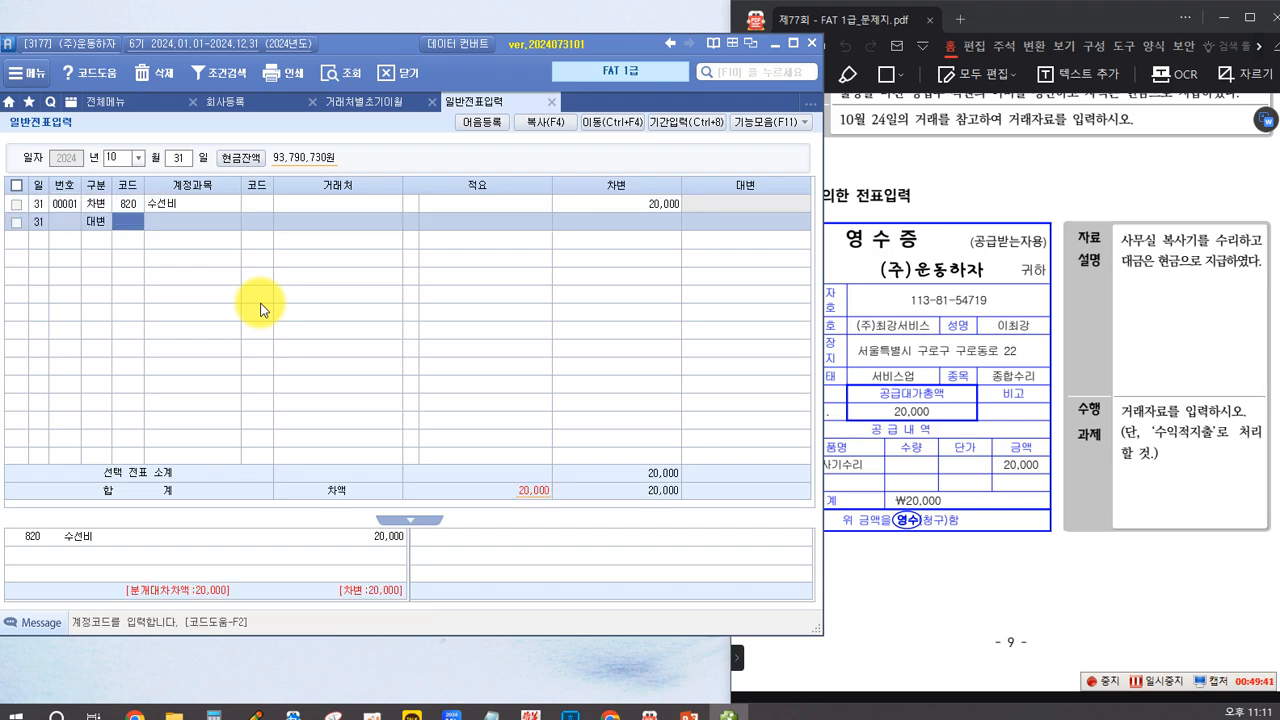
type("101")
key("Return")
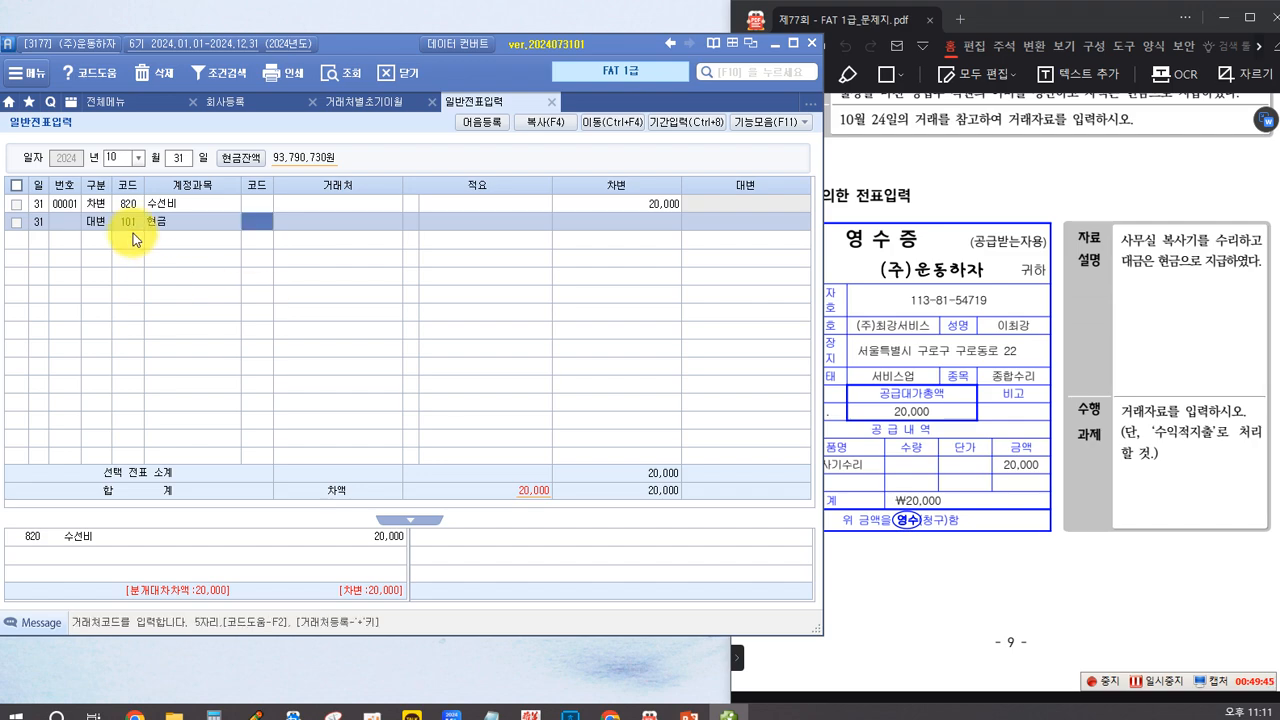
Step: Change the 구분 of the October 31 수선비 line to 출금, keeping account 820 and leaving the 거래처 empty
left_click(96, 204)
key("1")
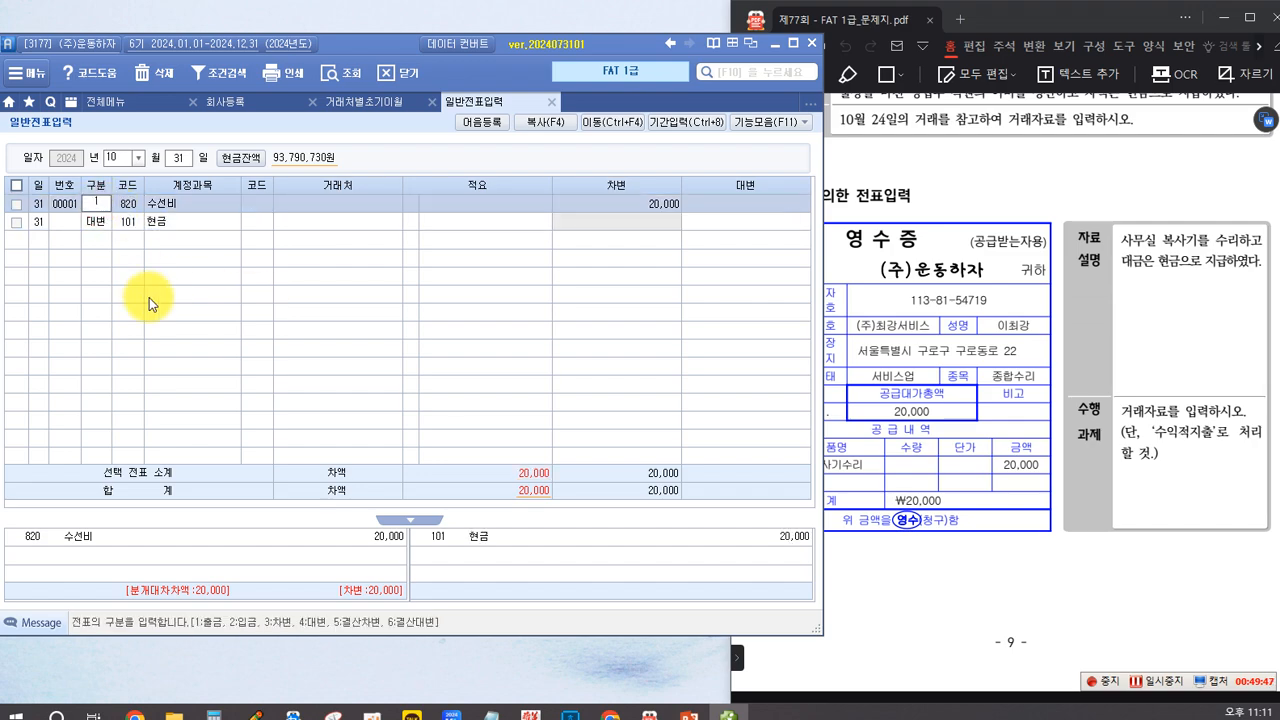
key("Return")
key("Return")
key("Return")
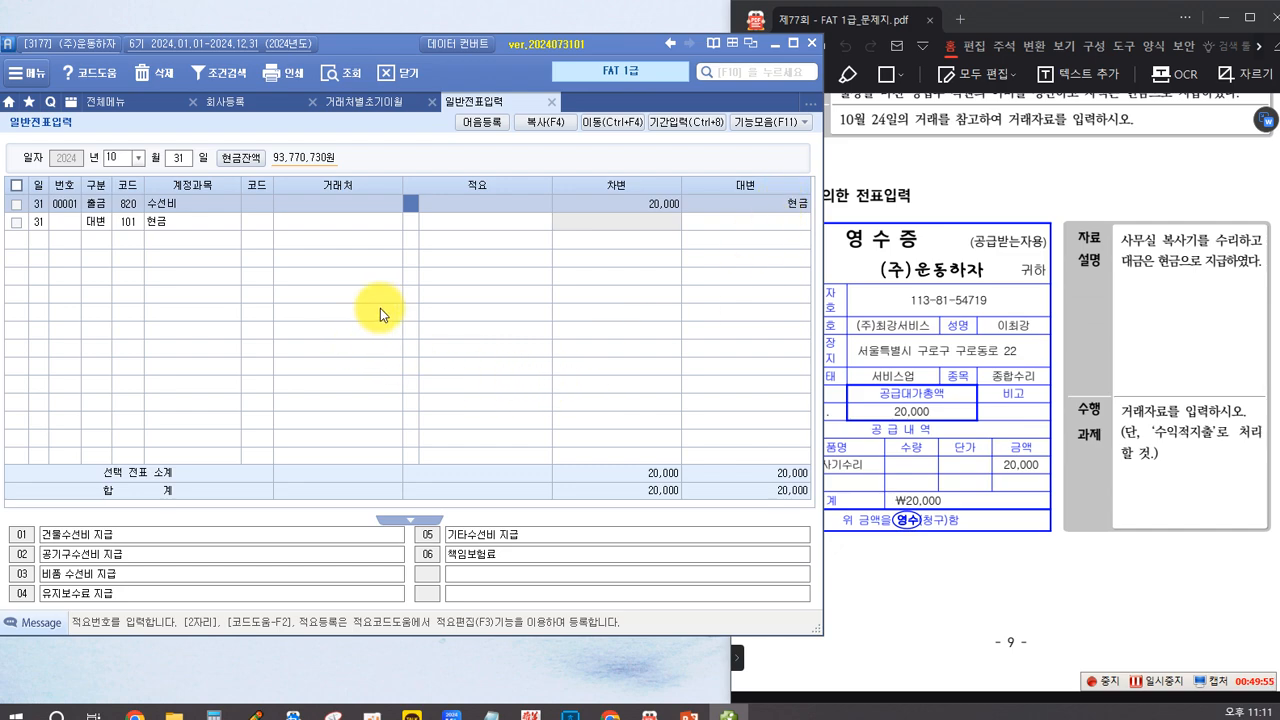
Step: Switch to the exam PDF and go to 실무수행 3 부가가치세, task 1 on issuing the 전자세금계산서 for taxable sales
left_click(1015, 550)
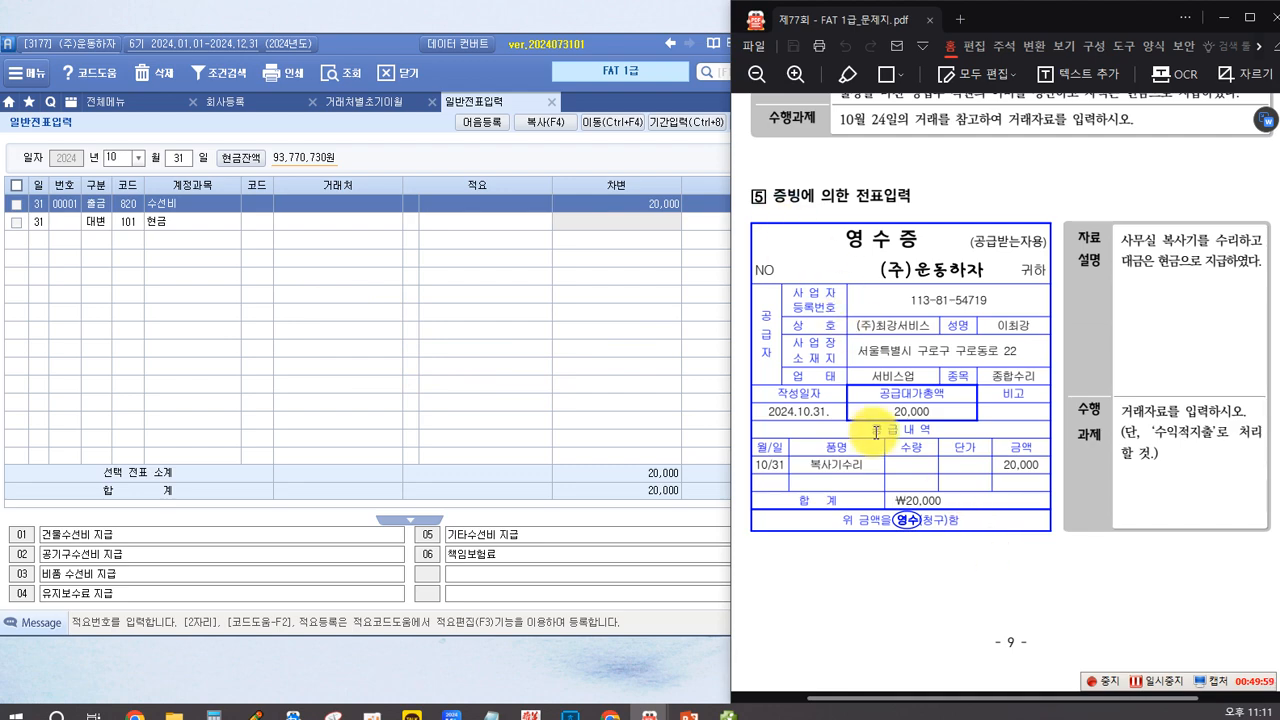
scroll(910, 422, "down", 5)
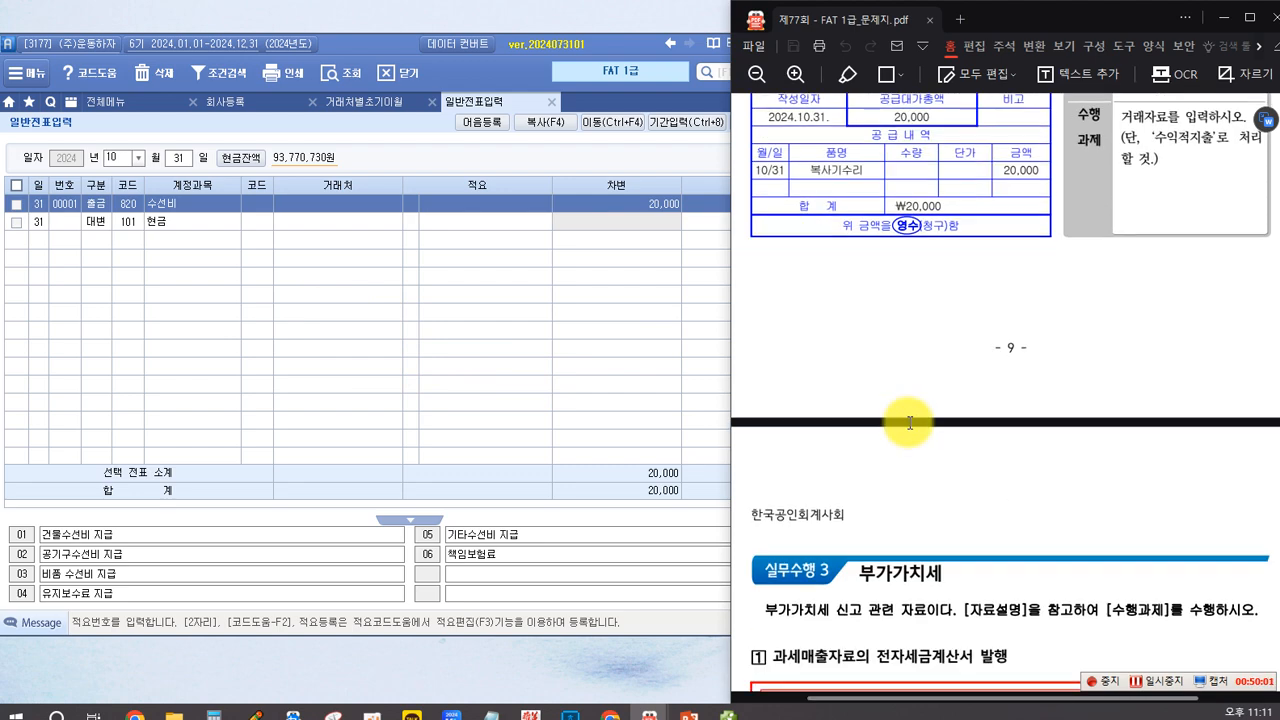
scroll(910, 422, "down", 2)
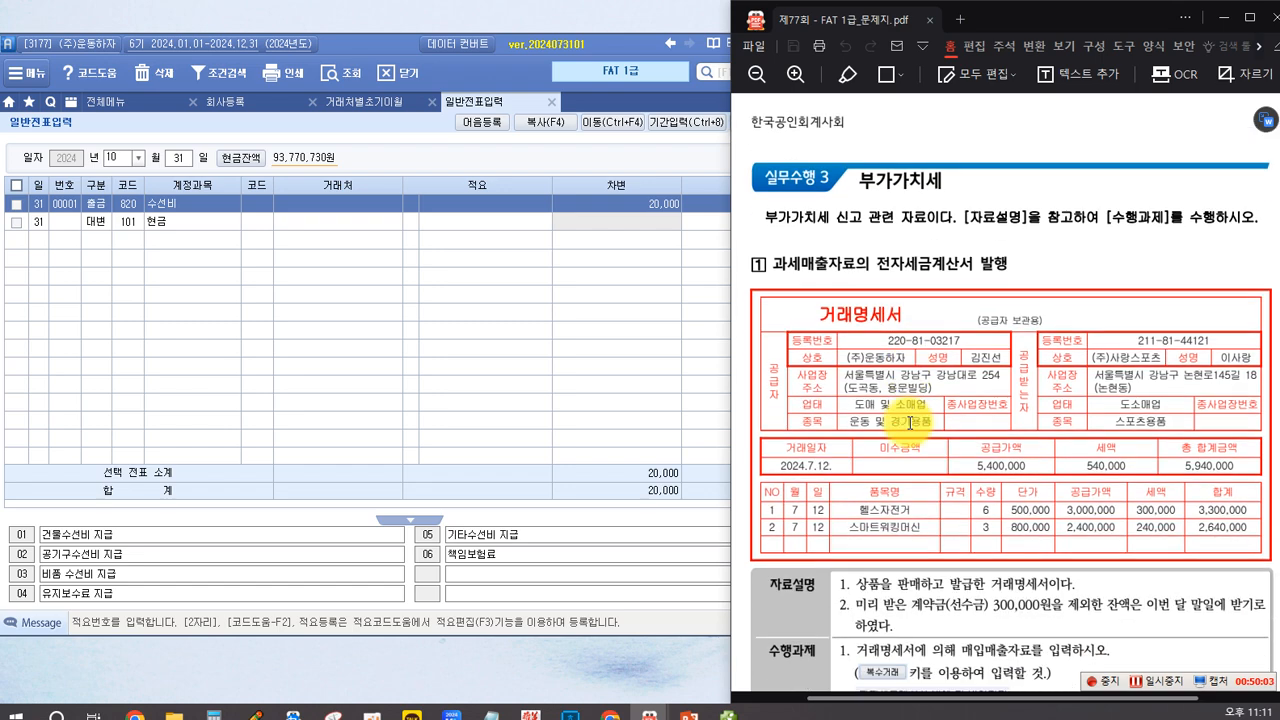